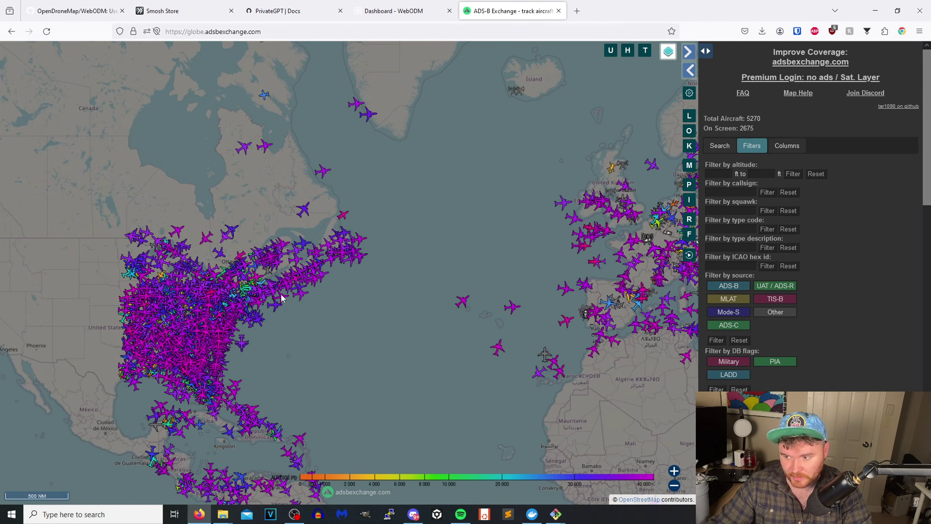
# Examine the air traffic over North America on the ADS-B Exchange map
pyautogui.moveTo(218, 294); pyautogui.dragTo(433, 292)
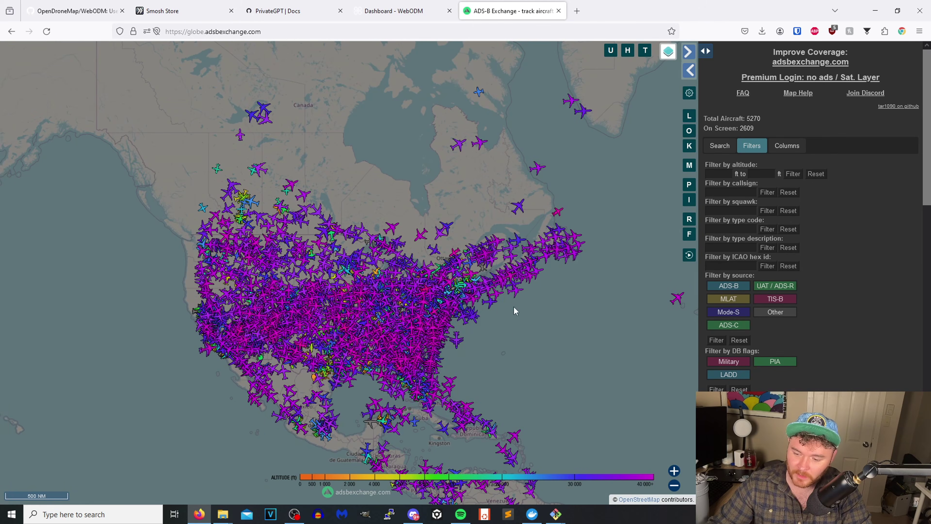
pyautogui.scroll(3, 487, 309)
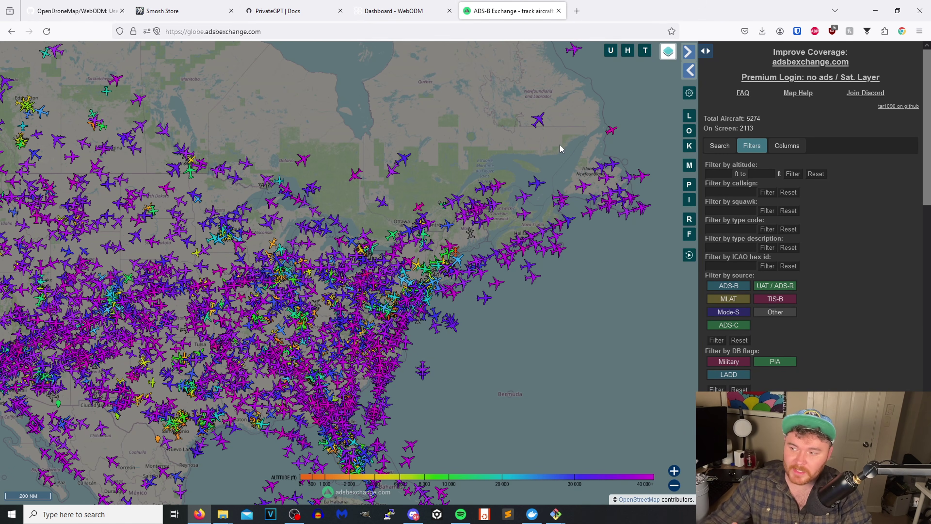
# Open globe.adsb.fi in a new browser tab and block its request for location access
pyautogui.click(577, 10)
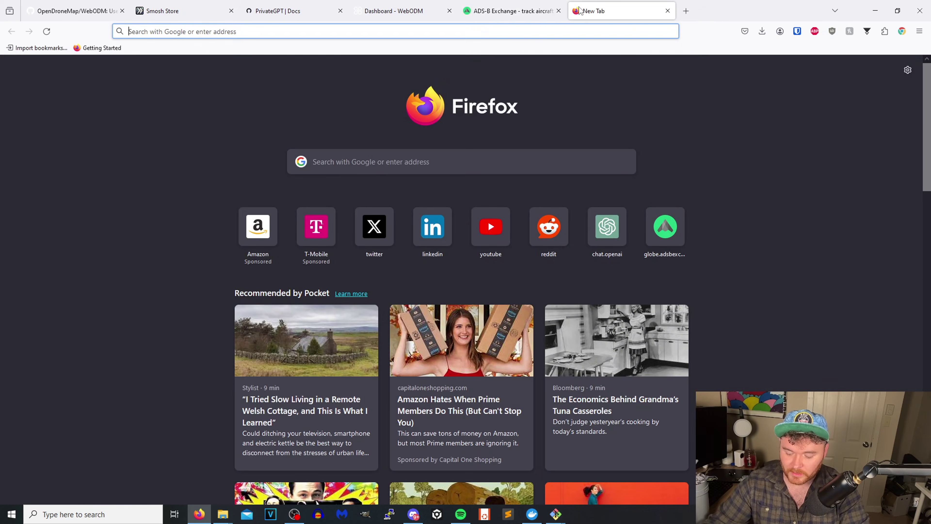
pyautogui.write('glove')
pyautogui.press('BackSpace')
pyautogui.press('BackSpace')
pyautogui.write('be.ads')
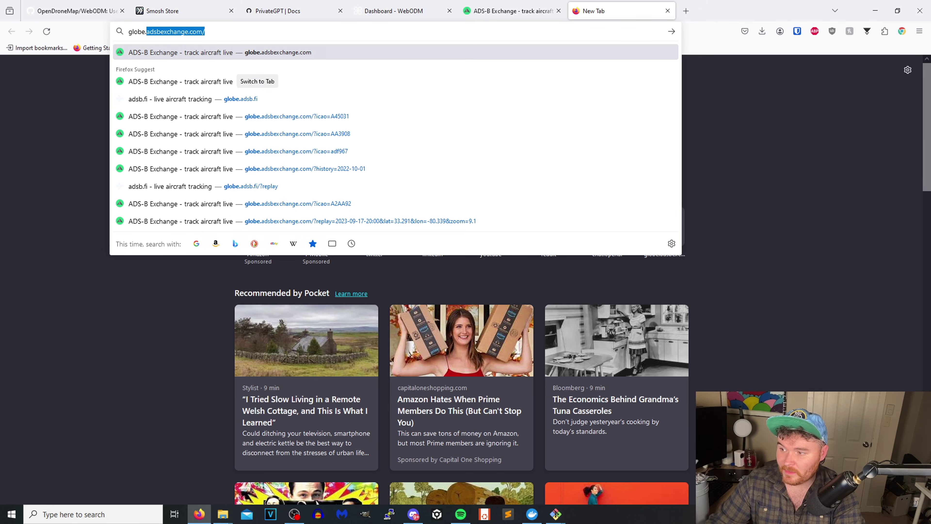
pyautogui.write('b.fi')
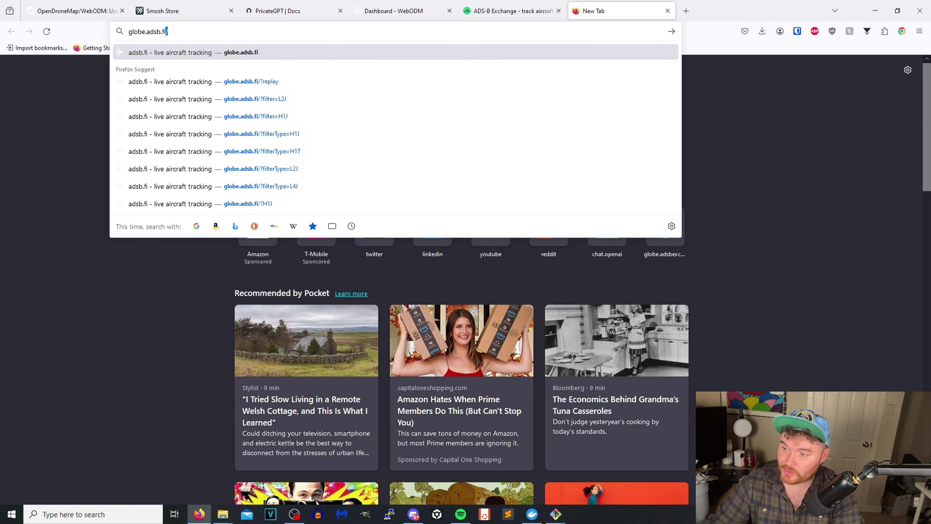
pyautogui.press('Return')
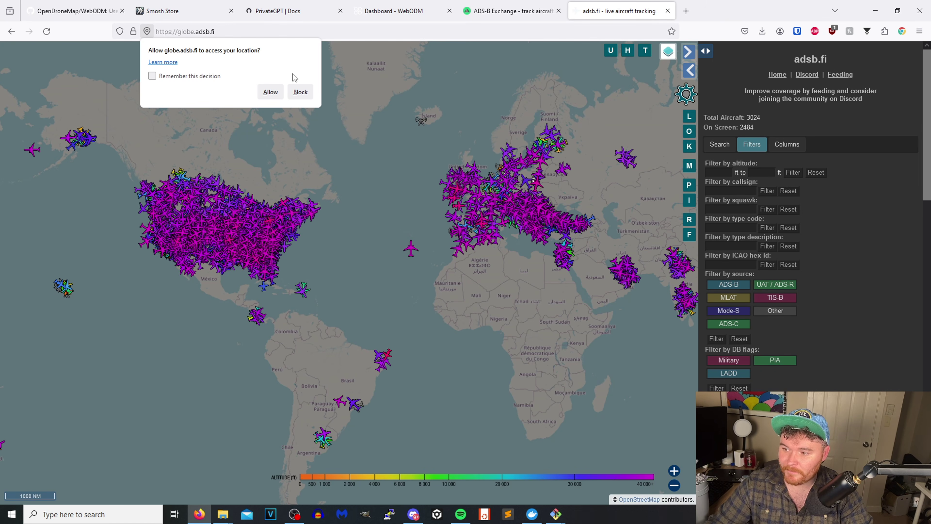
pyautogui.click(301, 91)
# Compare the aircraft coverage over North America between the adsb.fi and ADS-B Exchange maps
pyautogui.scroll(3, 332, 319)
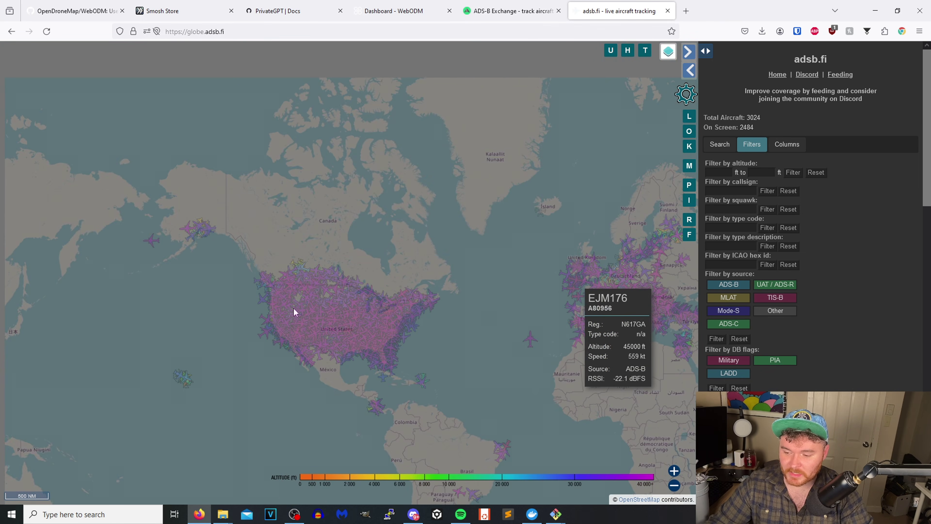
pyautogui.click(511, 11)
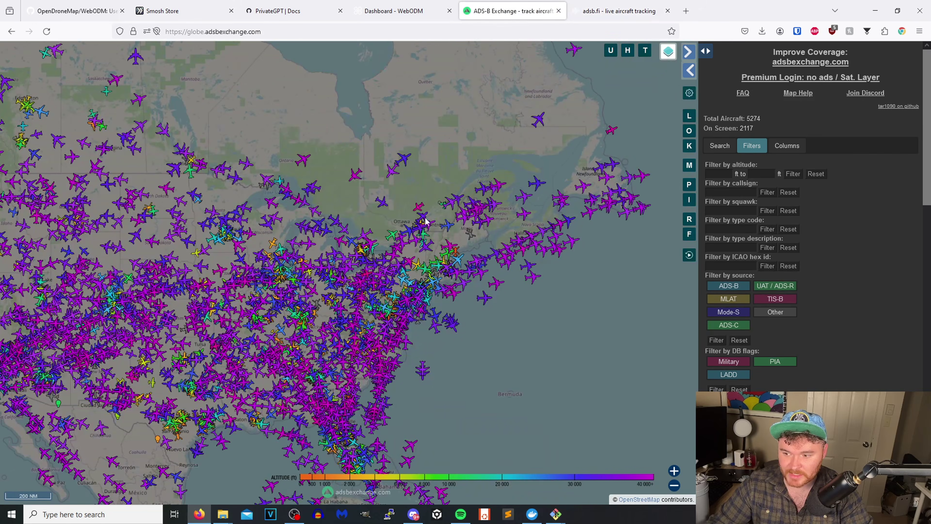
pyautogui.scroll(2, 562, 355)
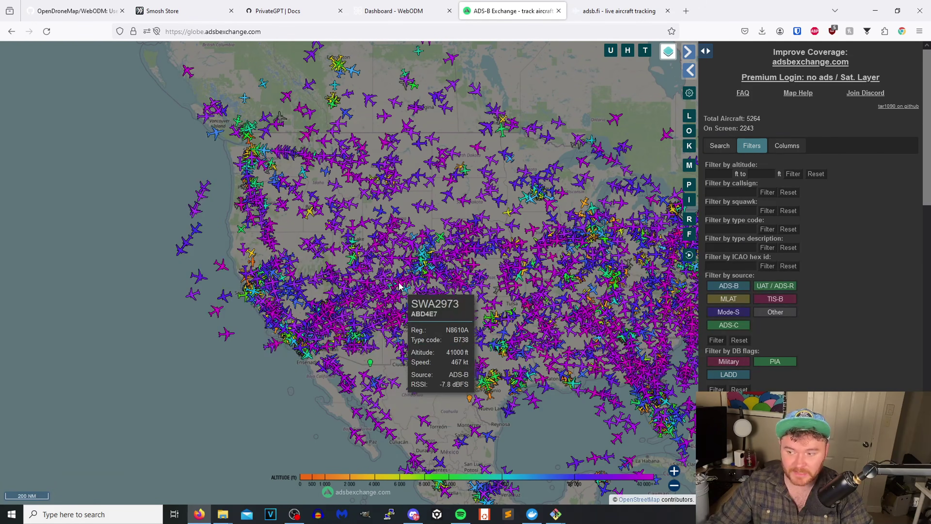
pyautogui.click(613, 6)
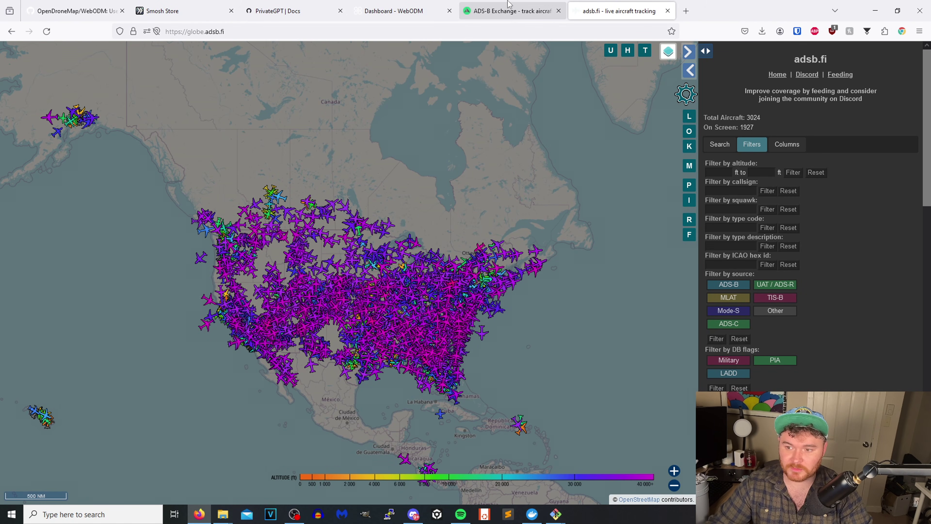
pyautogui.click(511, 16)
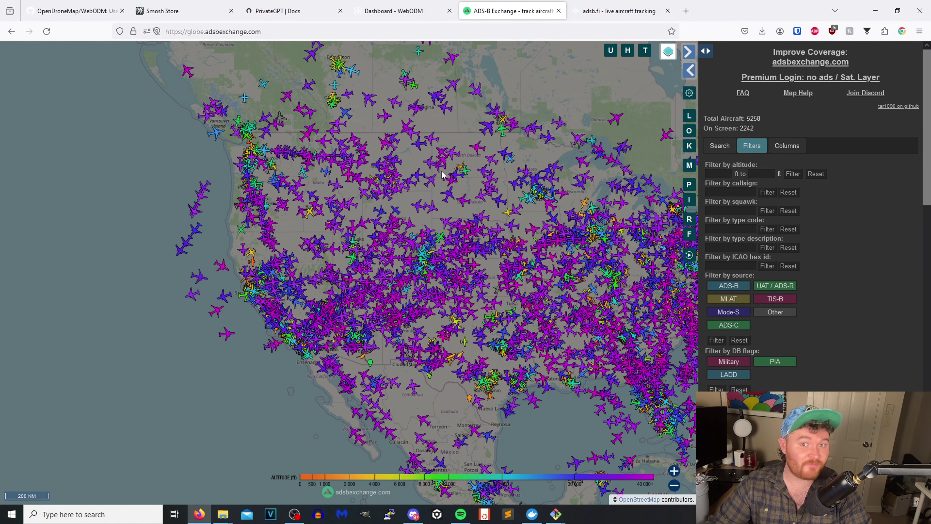
# Examine the distribution of aircraft across the United States and its surroundings on the ADS-B Exchange map
pyautogui.moveTo(515, 212)
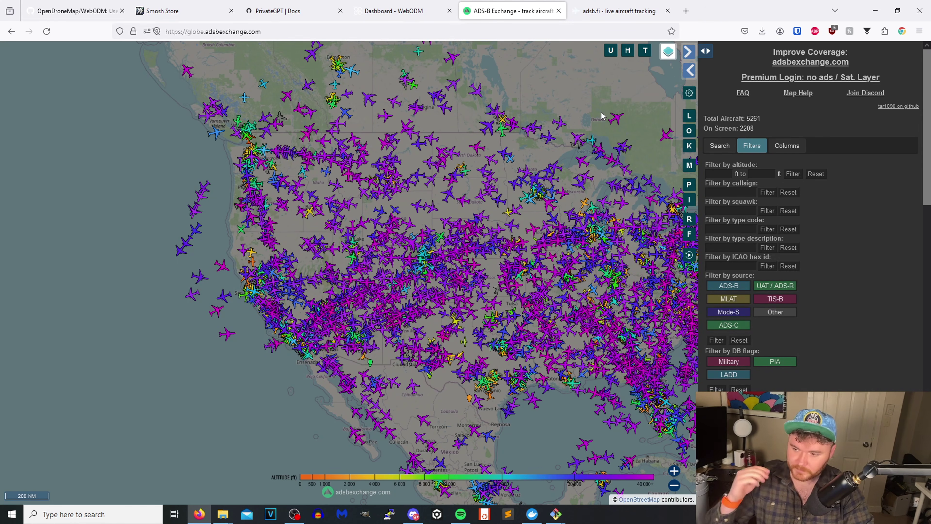
pyautogui.scroll(-1, 447, 224)
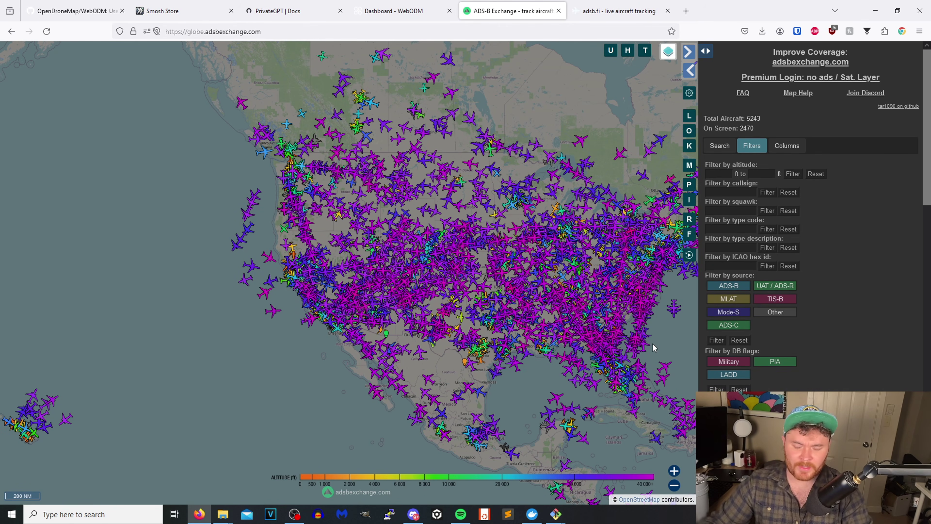
pyautogui.moveTo(503, 261)
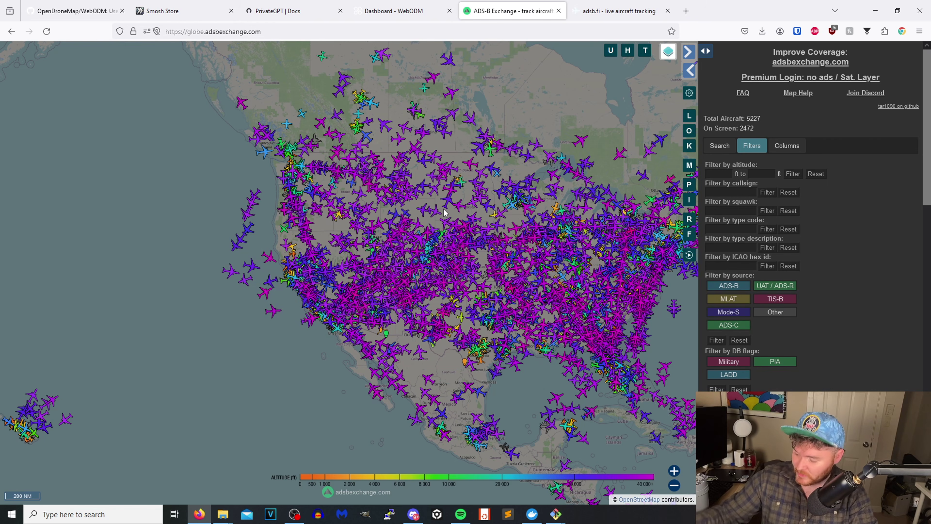
pyautogui.moveTo(439, 196)
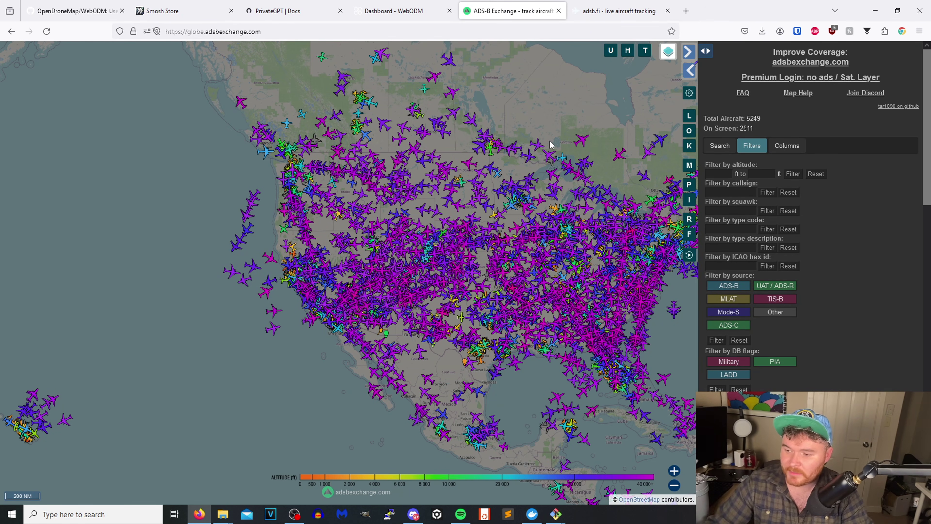
pyautogui.moveTo(471, 166)
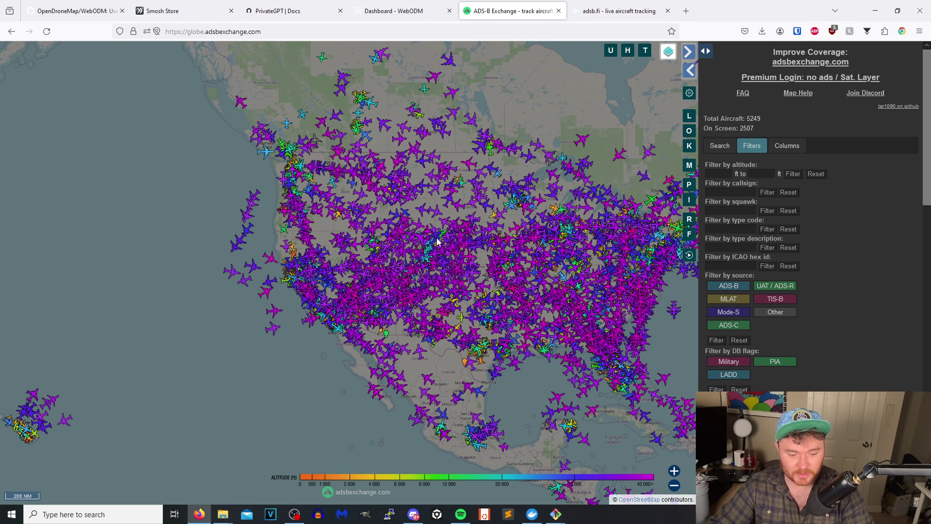
pyautogui.moveTo(469, 220)
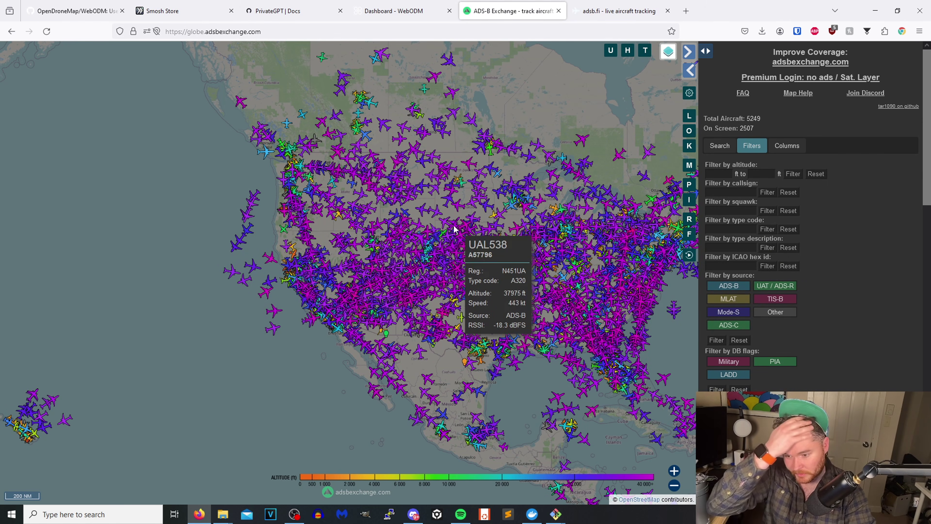
pyautogui.moveTo(460, 253)
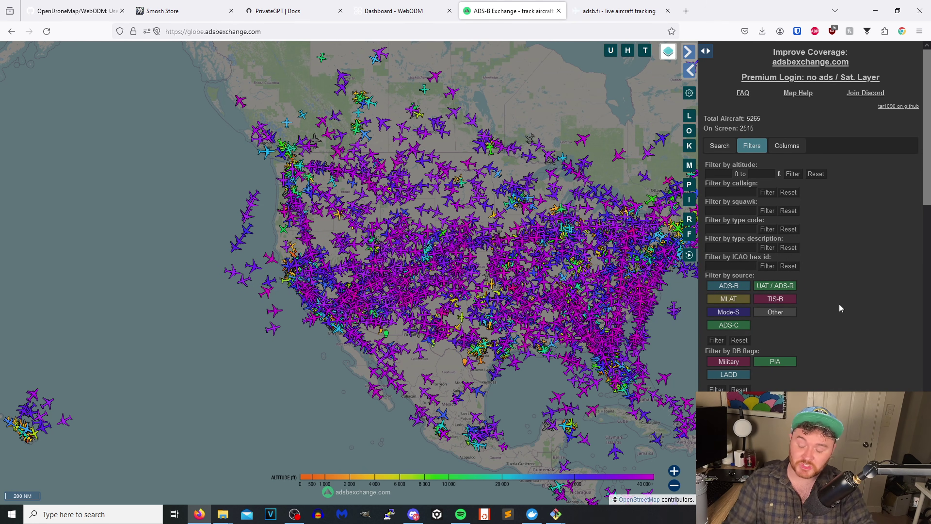
pyautogui.moveTo(470, 342)
pyautogui.moveTo(470, 341); pyautogui.dragTo(396, 334)
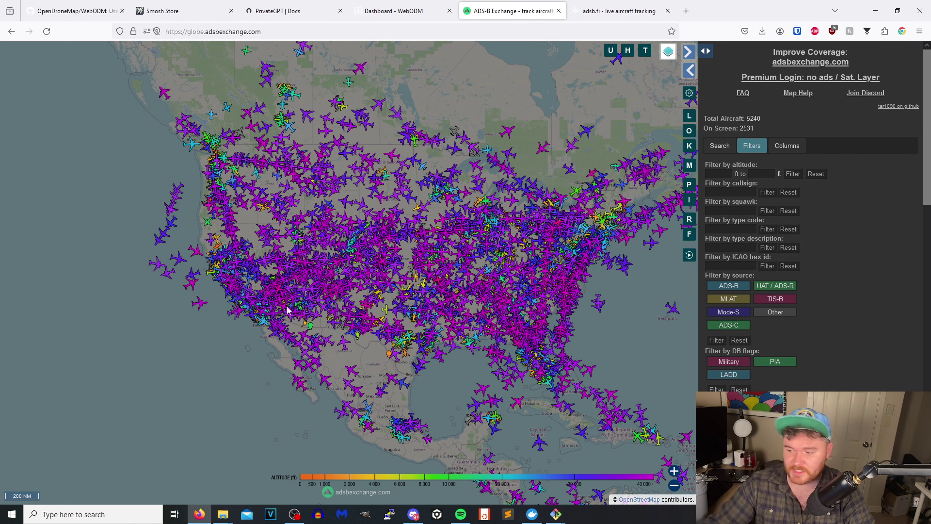
pyautogui.scroll(1, 270, 290)
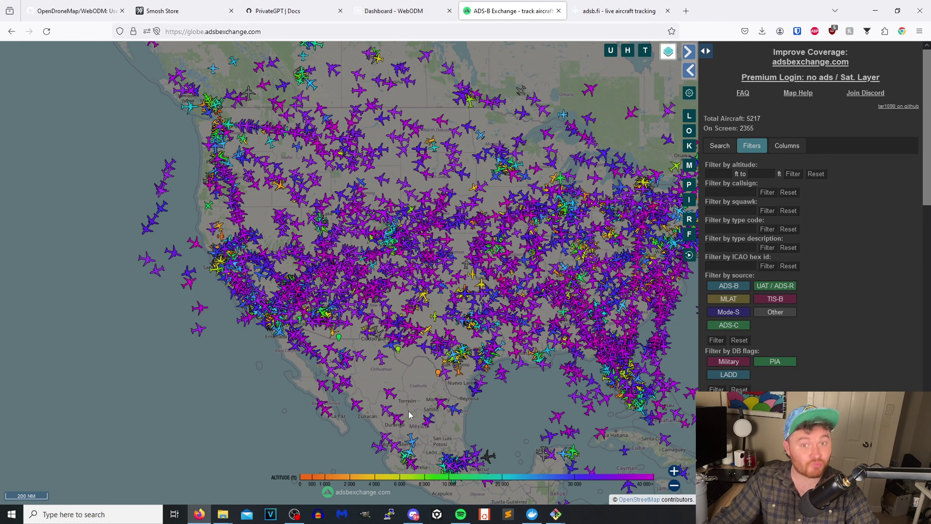
# Look up "swim" in a new browser tab and open the FAA's System Wide Information Management page
pyautogui.click(684, 11)
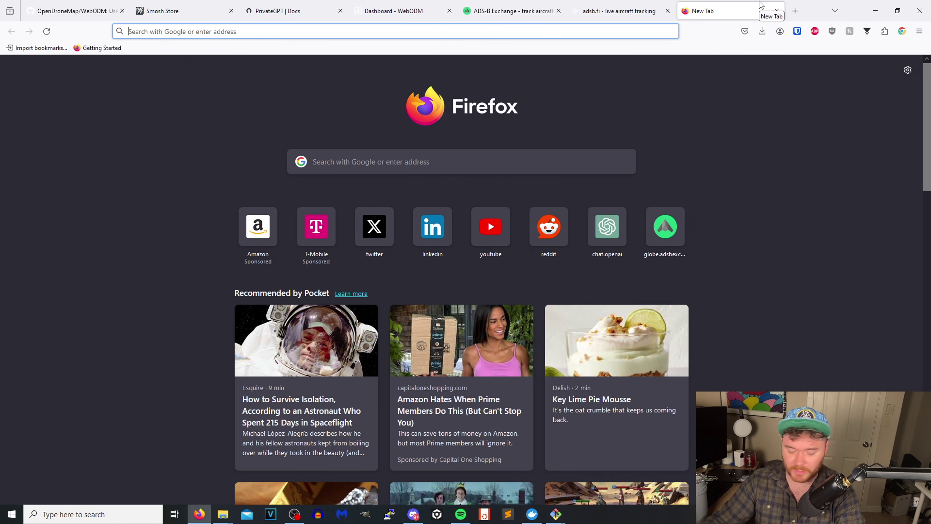
pyautogui.write('swim')
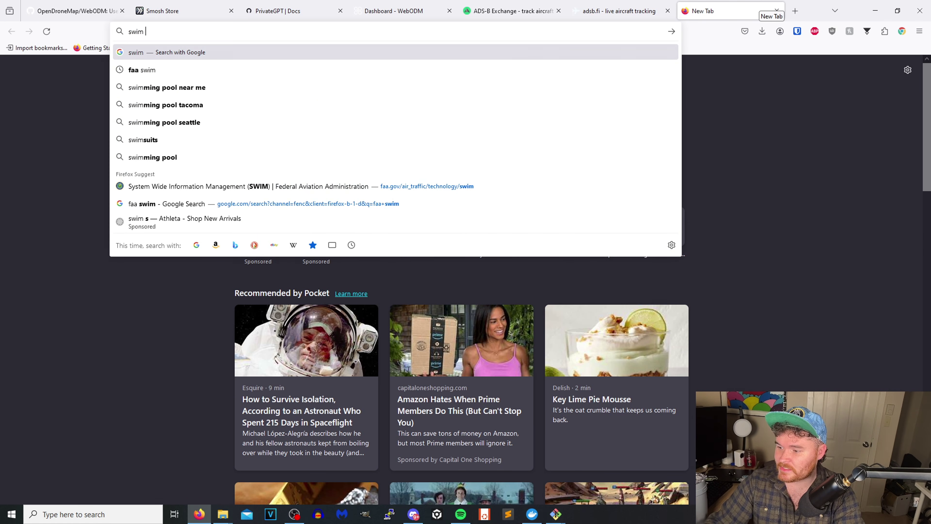
pyautogui.click(348, 186)
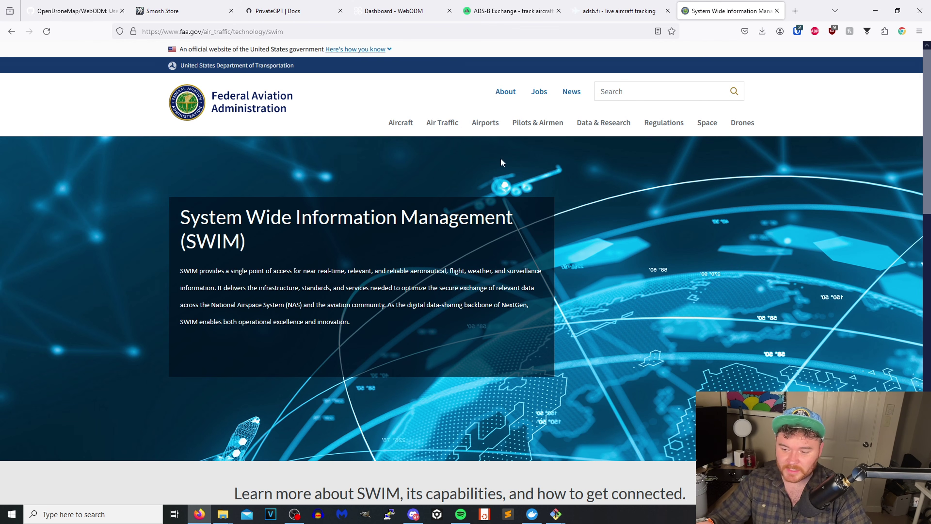
pyautogui.scroll(-3, 525, 309)
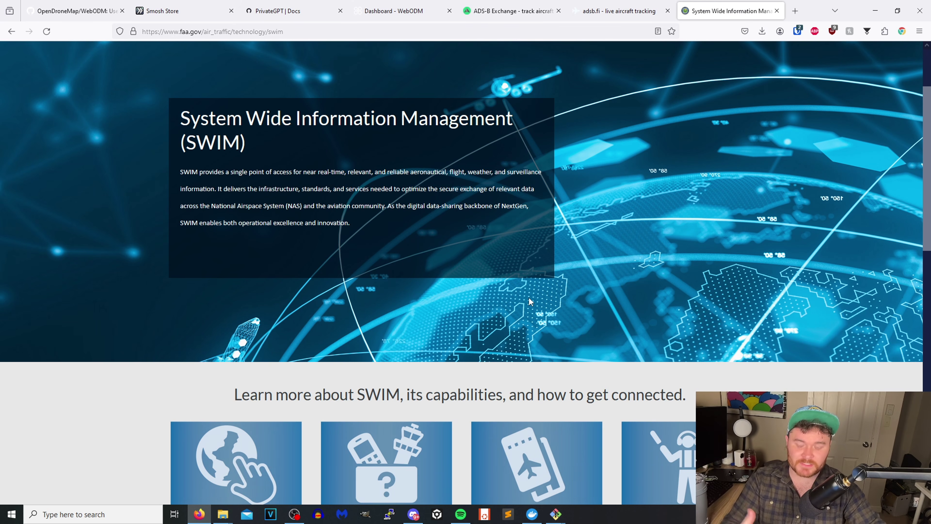
# Open flightradar24.com in a new browser tab
pyautogui.hotkey('ctrl', 't')
pyautogui.write('flightradar24.com/')
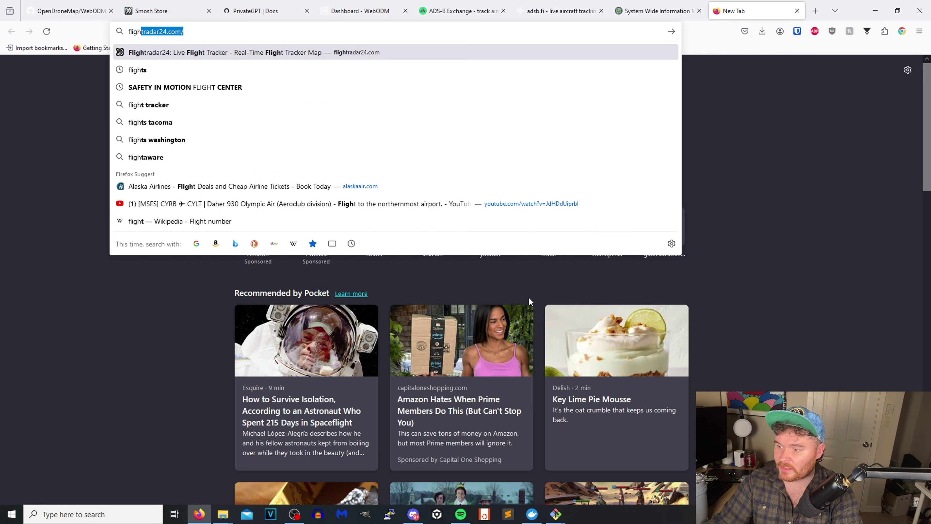
pyautogui.press('Return')
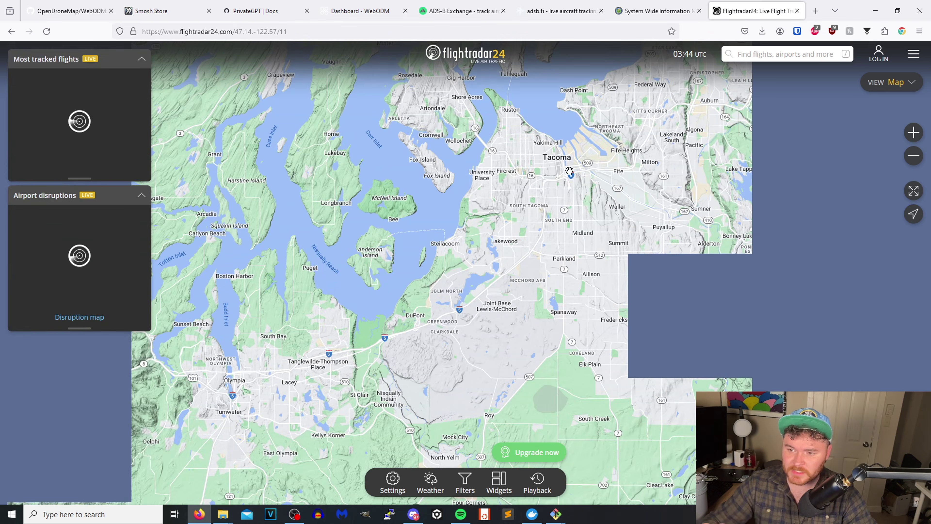
# Show the flight details of United Airlines UAL326, the aircraft east of Seattle, on the Flightradar24 map
pyautogui.scroll(-3, 623, 309)
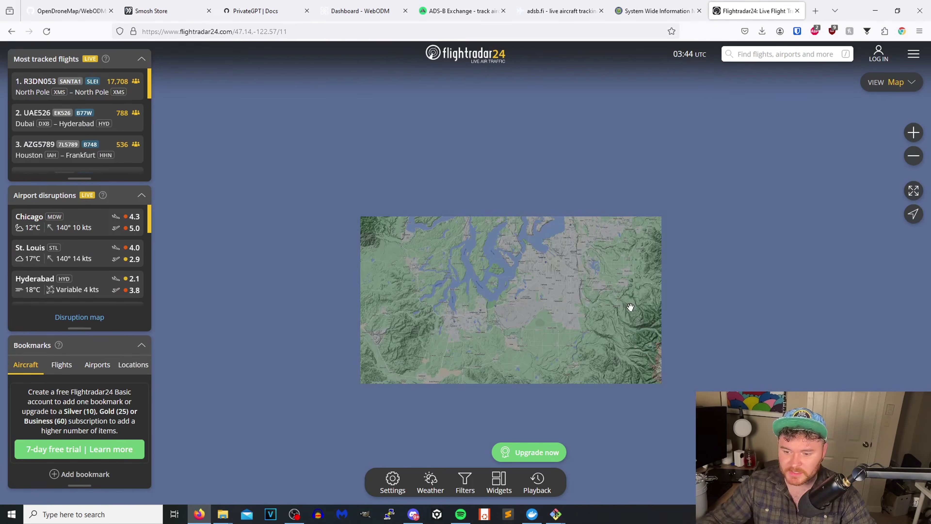
pyautogui.scroll(-2, 630, 307)
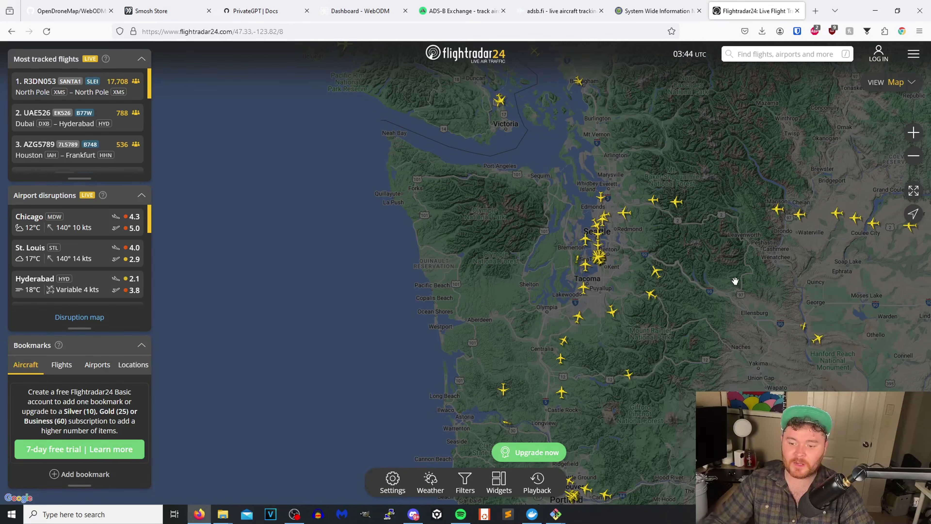
pyautogui.moveTo(735, 280); pyautogui.dragTo(658, 279)
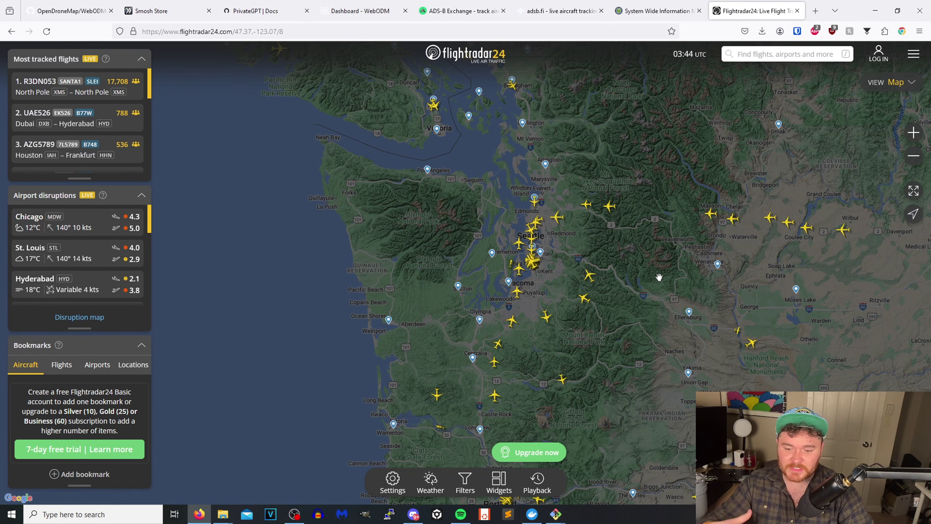
pyautogui.click(723, 213)
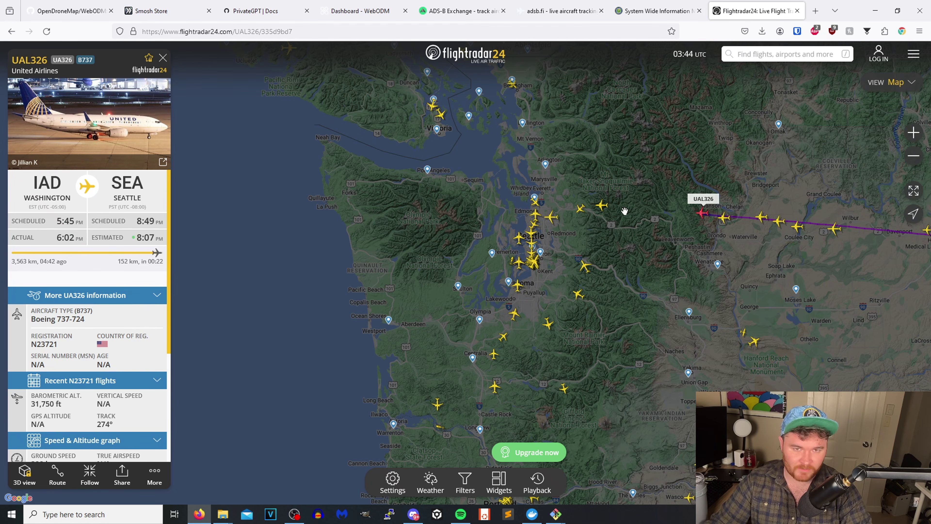
# Return to the FAA SWIM page and review its sections on capabilities, access and governance
pyautogui.click(684, 4)
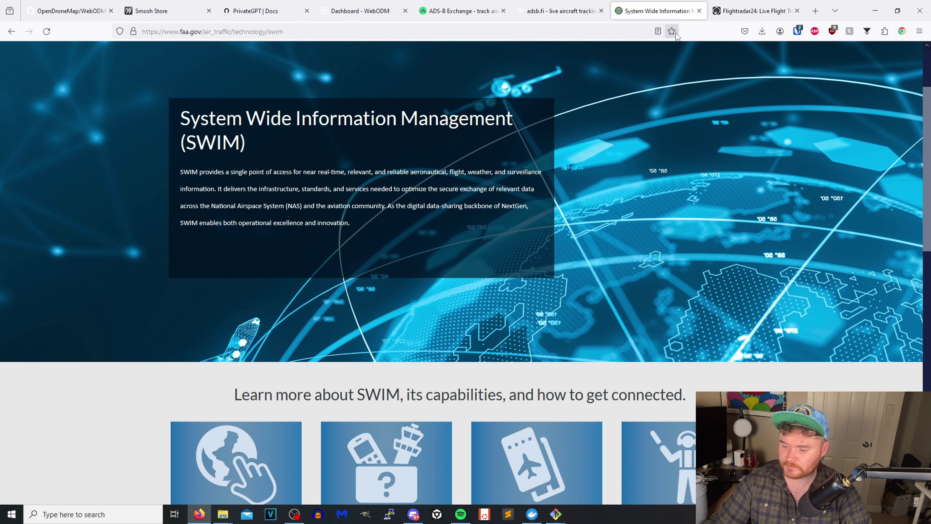
pyautogui.scroll(-5, 469, 251)
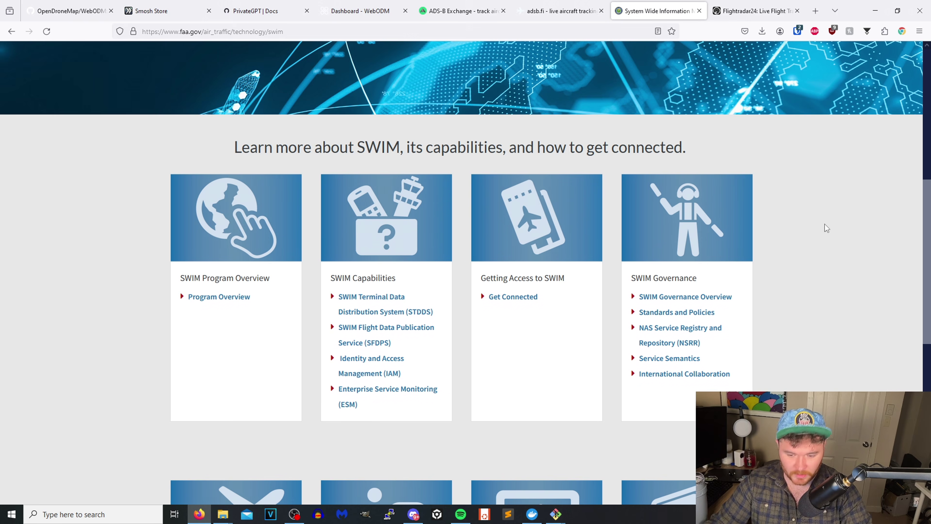
pyautogui.scroll(-2, 828, 225)
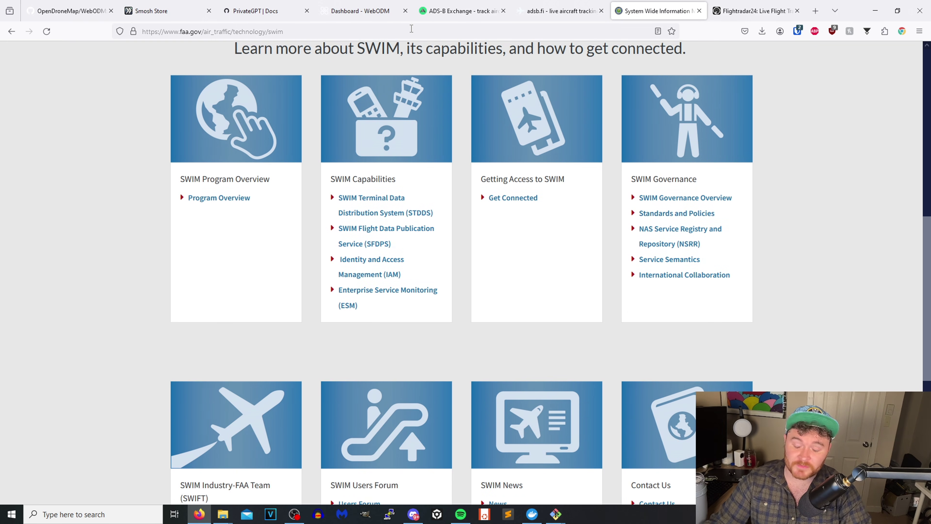
# Return to ADS-B Exchange and select the LADD flag among its database-flag filters
pyautogui.click(460, 11)
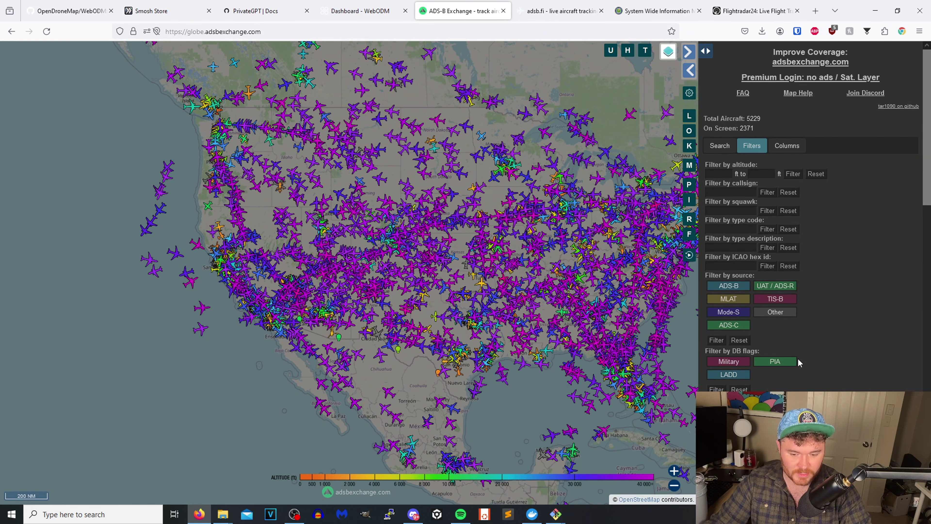
pyautogui.click(739, 375)
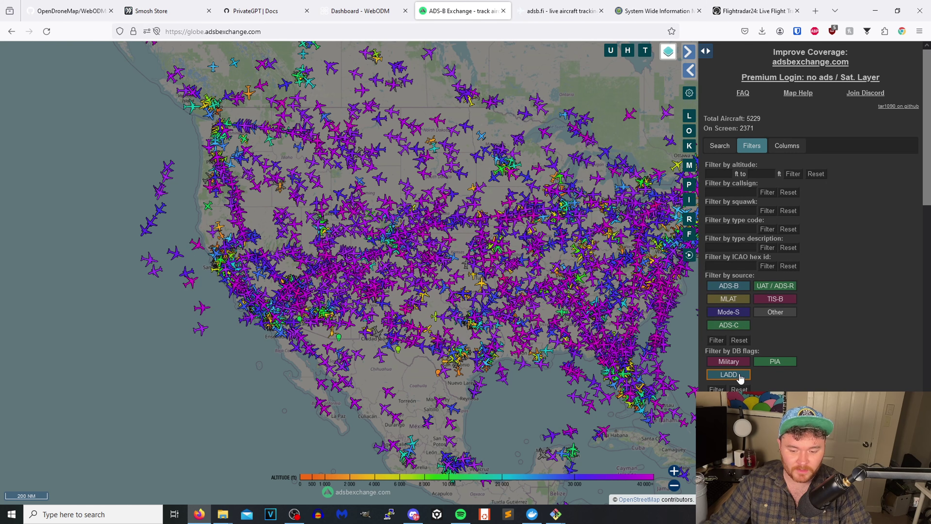
# Search the web for "ladd" in a new browser tab and refine the query to "ladd faa"
pyautogui.click(818, 14)
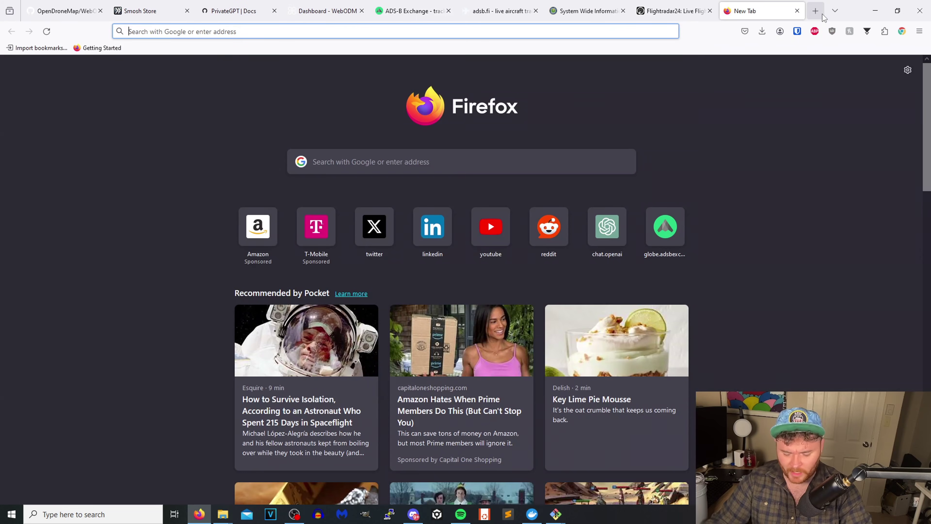
pyautogui.write('ladd')
pyautogui.press('Return')
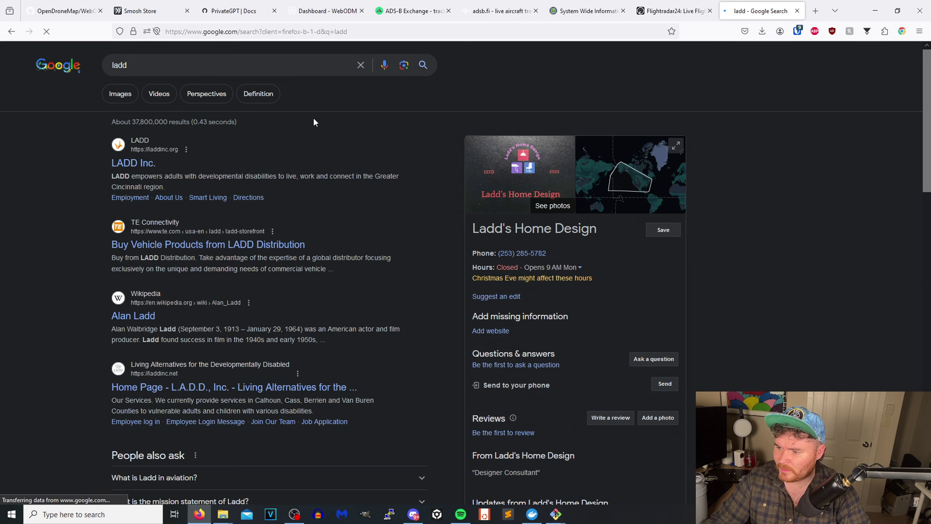
pyautogui.click(169, 72)
pyautogui.write('faa')
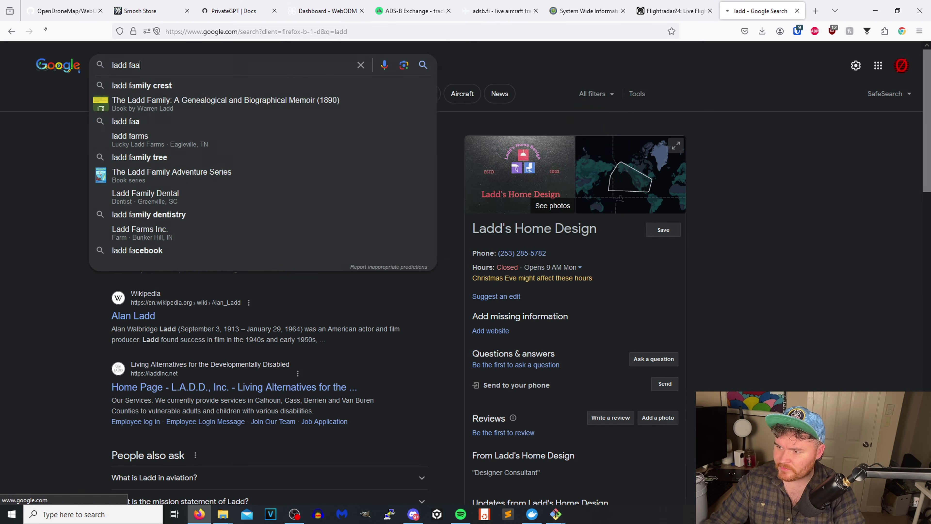
pyautogui.press('Return')
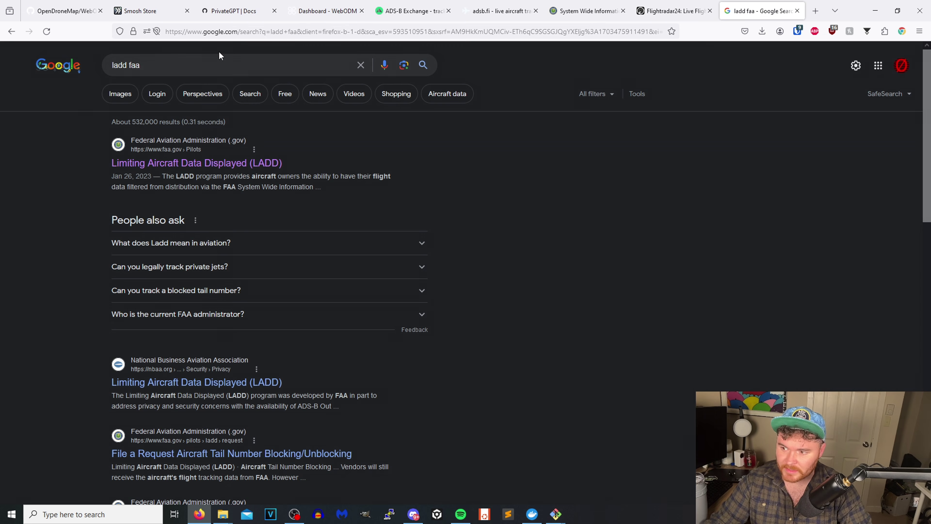
# Replace the web search with "pia faa" to look up the FAA's privacy address program
pyautogui.tripleClick(165, 65)
pyautogui.write('p')
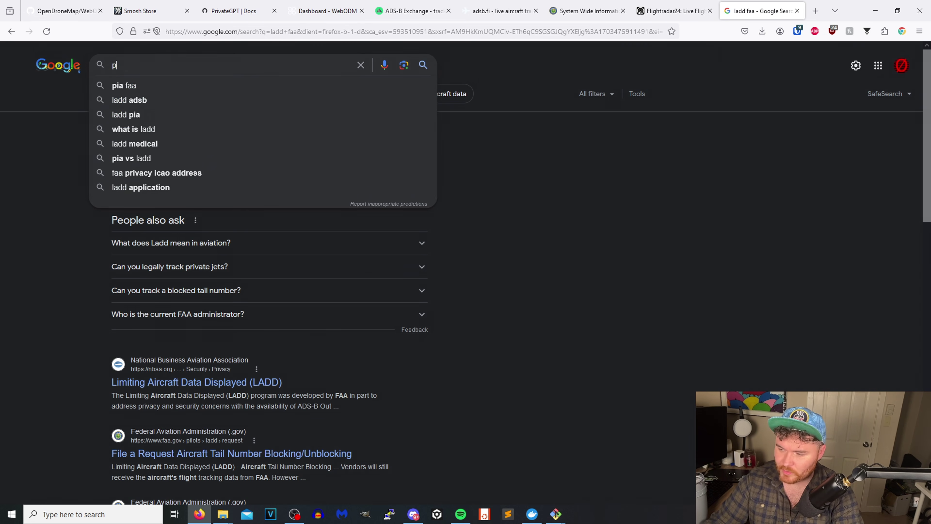
pyautogui.write('ia faa')
pyautogui.press('Return')
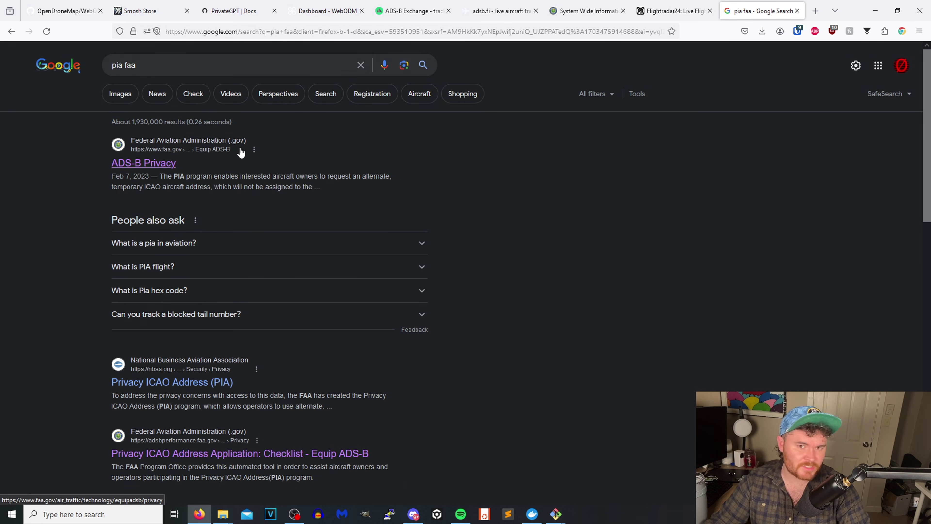
# Switch to adsb.fi, filter its map by the LADD database flag and inspect the map worldwide
pyautogui.click(656, 15)
pyautogui.click(594, 13)
pyautogui.click(500, 11)
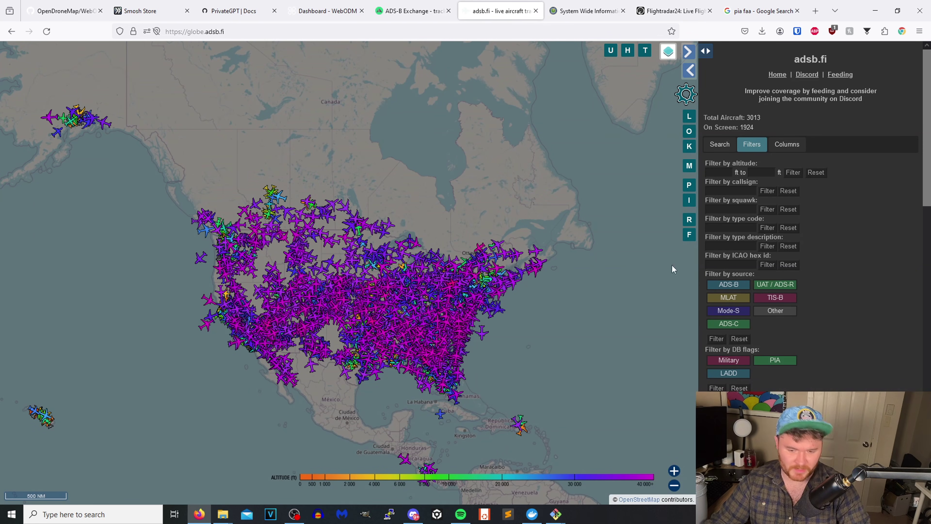
pyautogui.scroll(-2, 754, 352)
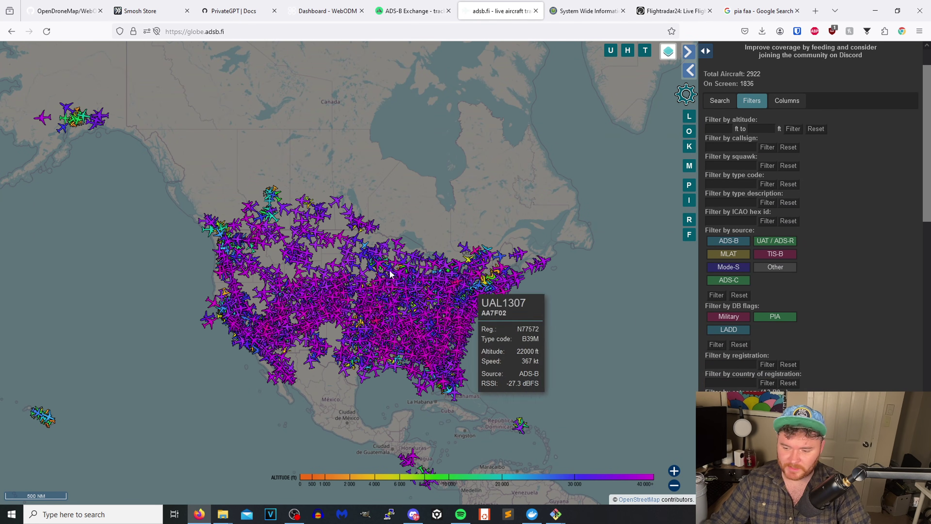
pyautogui.scroll(1, 216, 292)
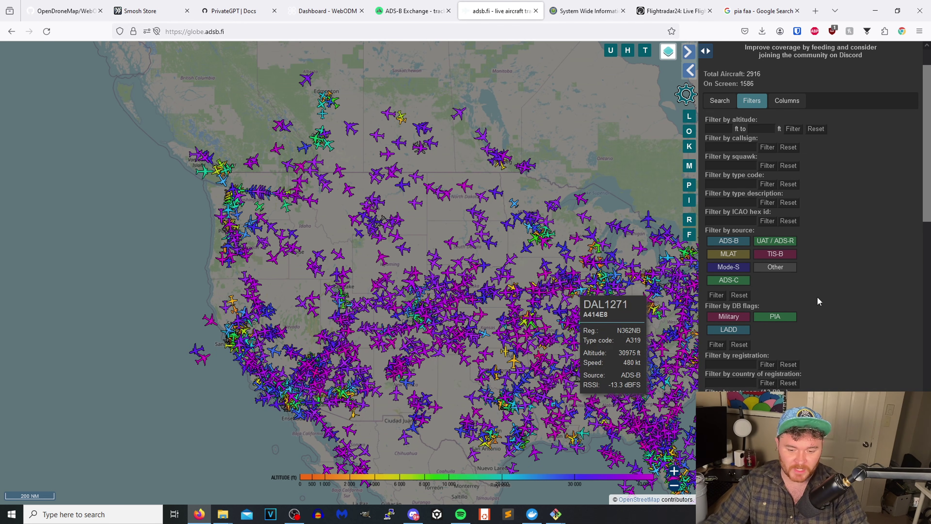
pyautogui.click(715, 344)
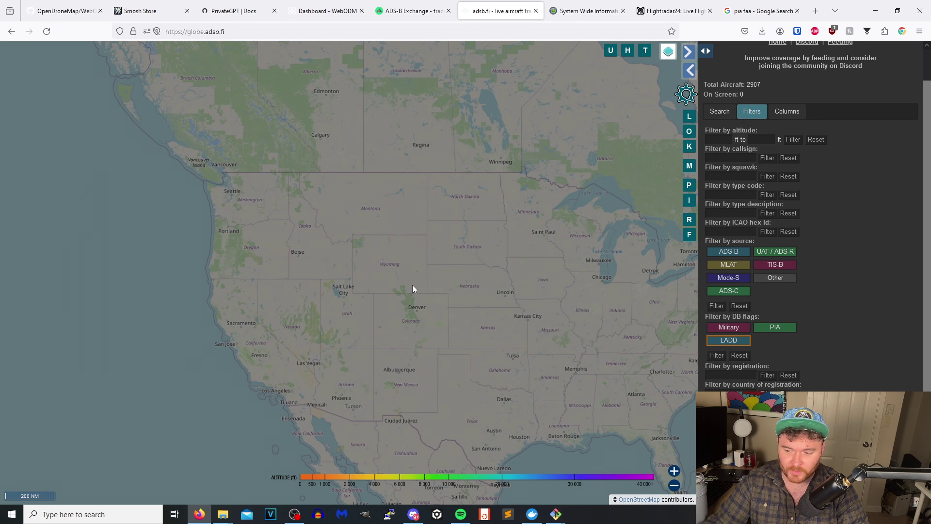
pyautogui.scroll(-2, 528, 335)
pyautogui.moveTo(511, 330); pyautogui.dragTo(472, 320)
pyautogui.scroll(-2, 524, 299)
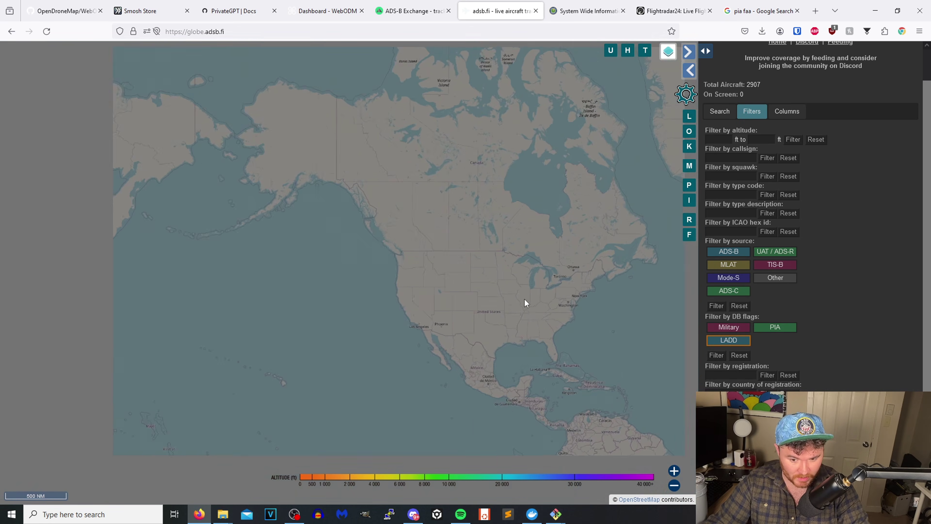
pyautogui.scroll(-1, 562, 266)
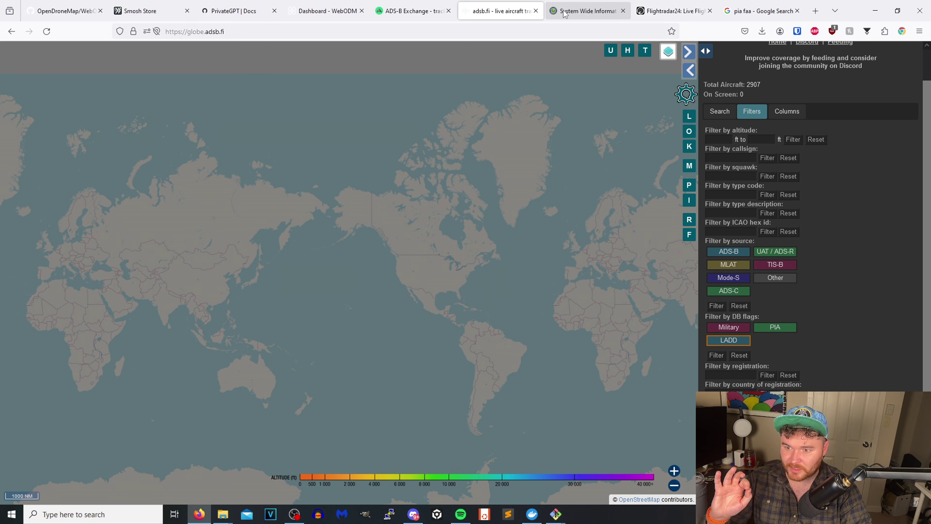
# Switch to ADS-B Exchange and apply the selected LADD filter to its map
pyautogui.click(398, 11)
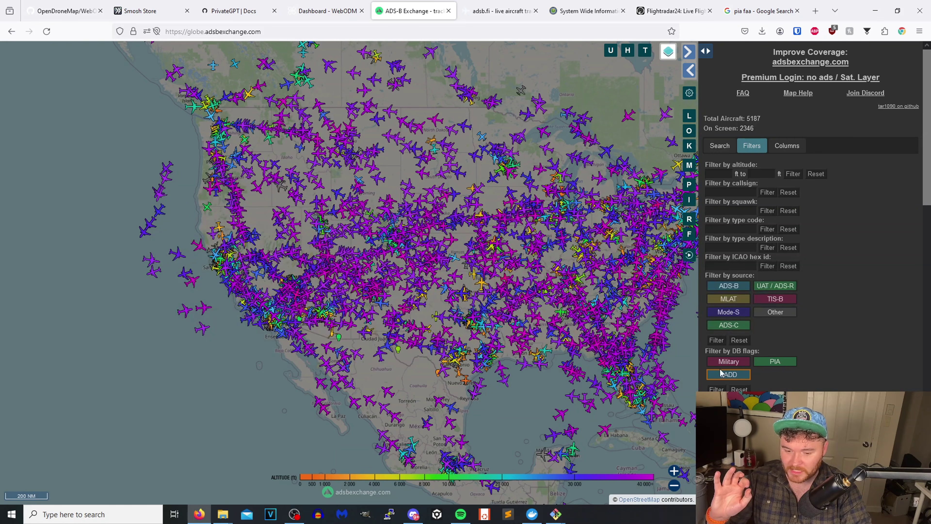
pyautogui.click(715, 389)
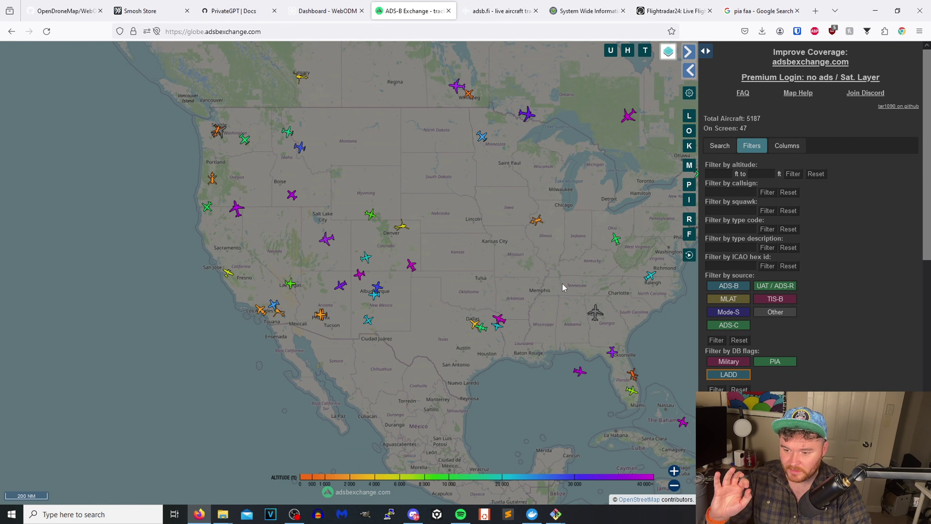
# Go back to adsb.fi and examine its LADD-filtered map over North America for comparison
pyautogui.click(495, 11)
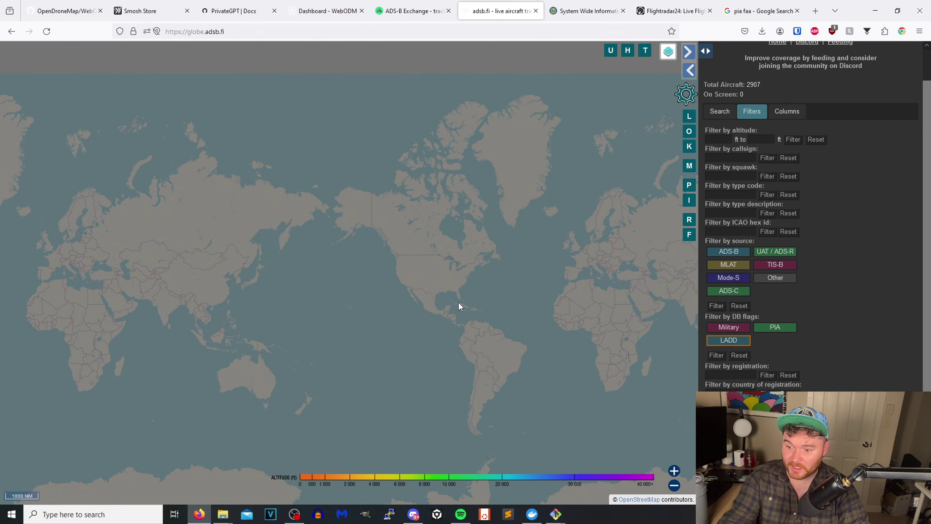
pyautogui.scroll(2, 437, 250)
pyautogui.moveTo(460, 298); pyautogui.dragTo(459, 253)
pyautogui.scroll(2, 463, 251)
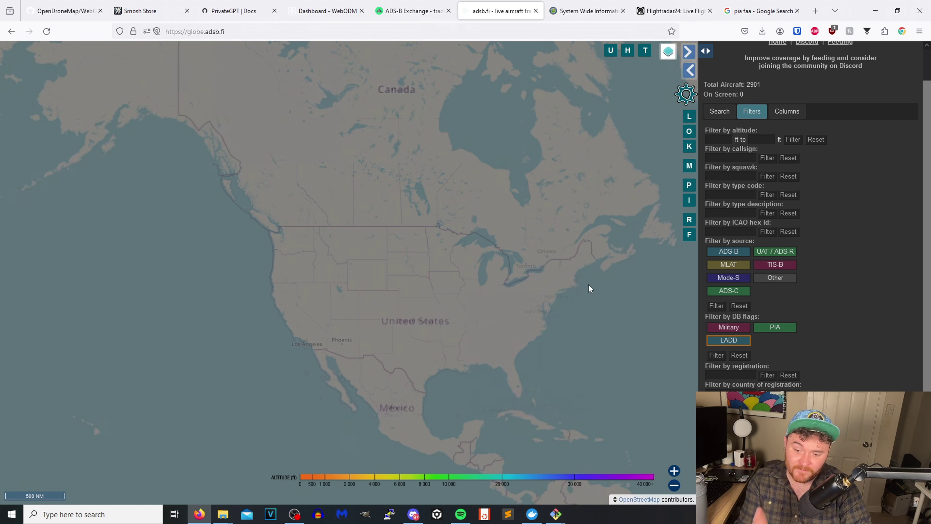
# On ADS-B Exchange, show the details of the LADD aircraft just east of the Yakima Training Center
pyautogui.click(423, 6)
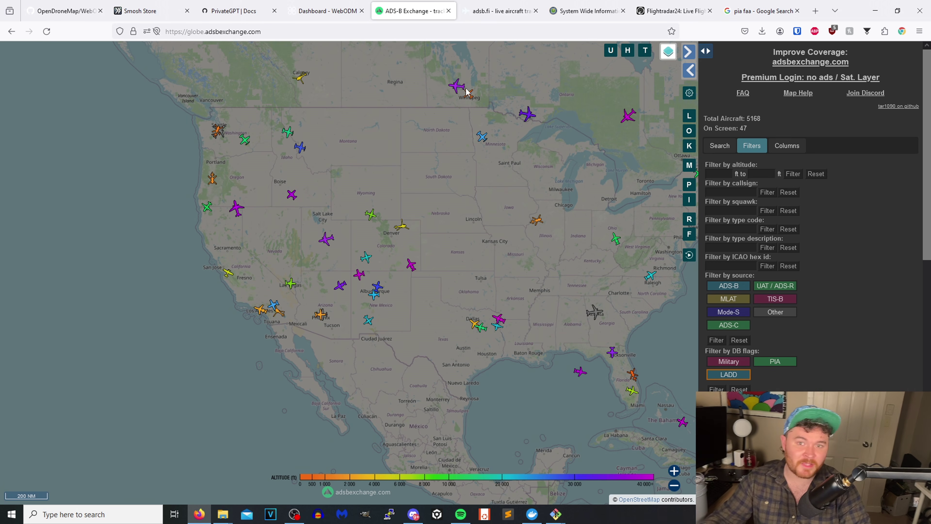
pyautogui.scroll(2, 345, 164)
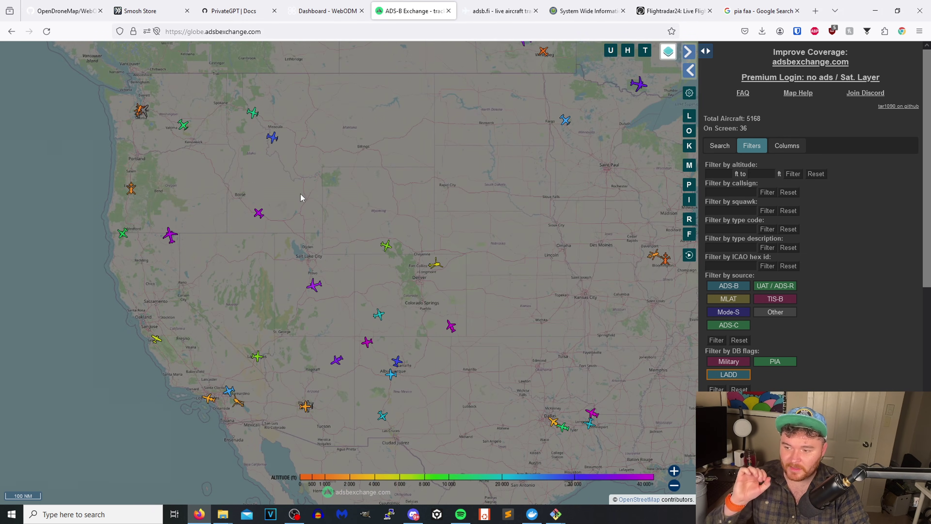
pyautogui.scroll(2, 300, 195)
pyautogui.moveTo(270, 166); pyautogui.dragTo(548, 268)
pyautogui.scroll(2, 360, 209)
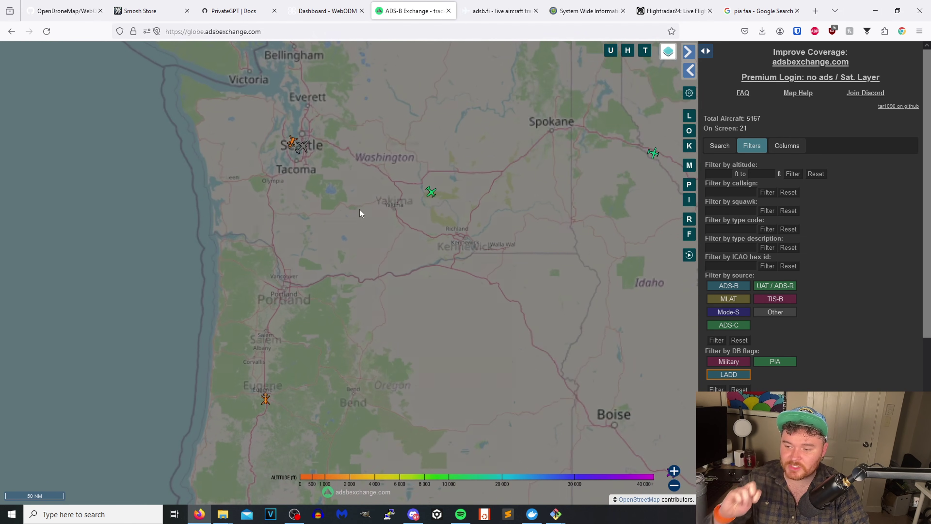
pyautogui.scroll(2, 422, 206)
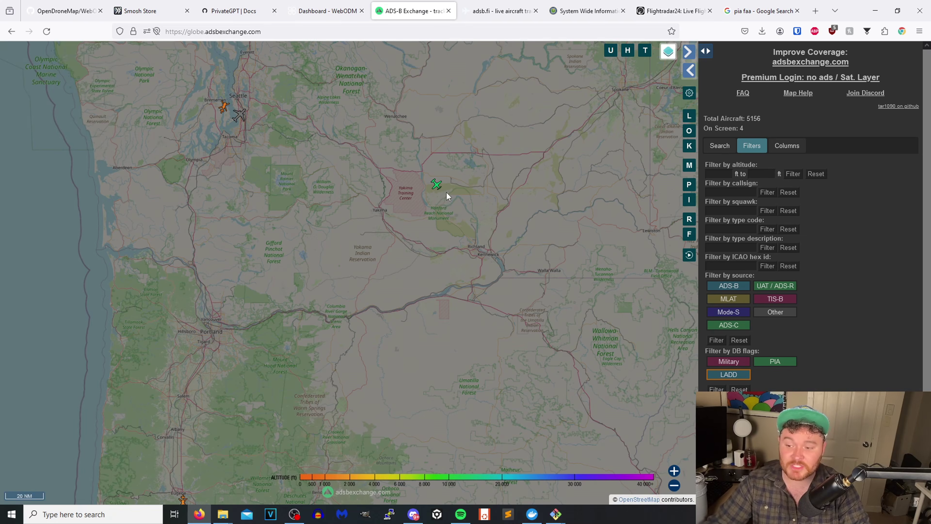
pyautogui.scroll(1, 446, 193)
pyautogui.scroll(2, 443, 208)
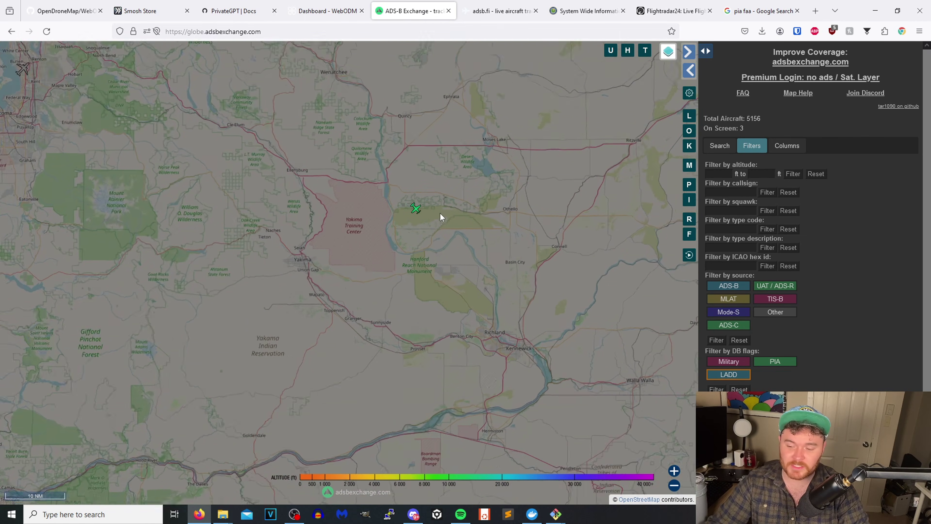
pyautogui.click(403, 208)
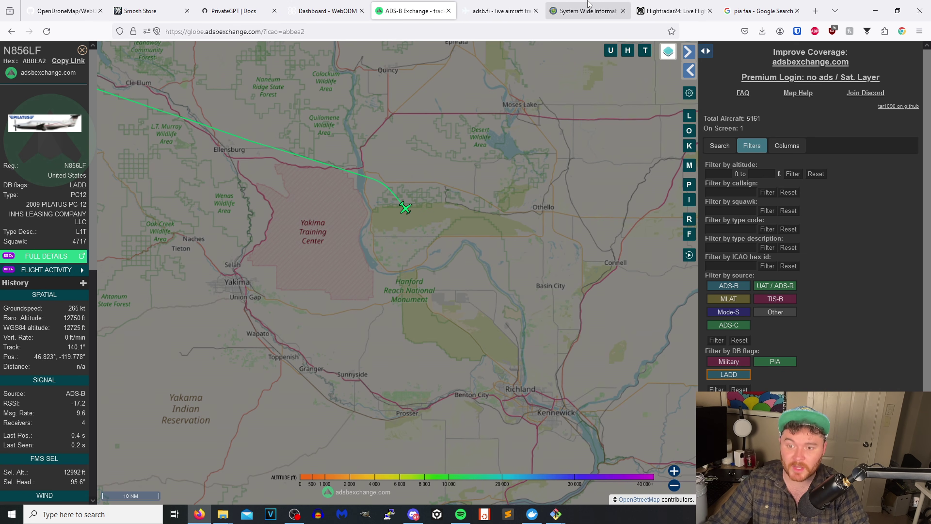
# Compare the traffic around Hanford Reach on Flightradar24 with the LADD aircraft's position on ADS-B Exchange
pyautogui.click(655, 15)
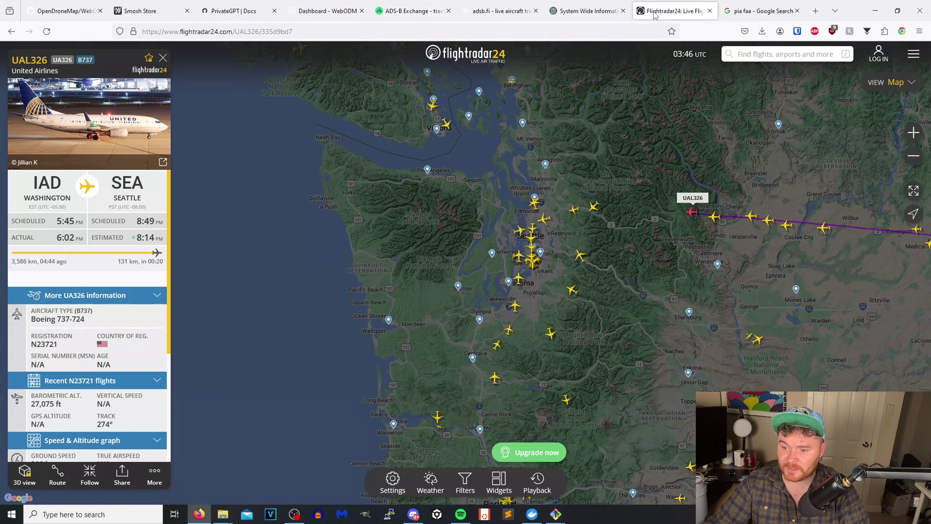
pyautogui.moveTo(740, 376); pyautogui.dragTo(653, 329)
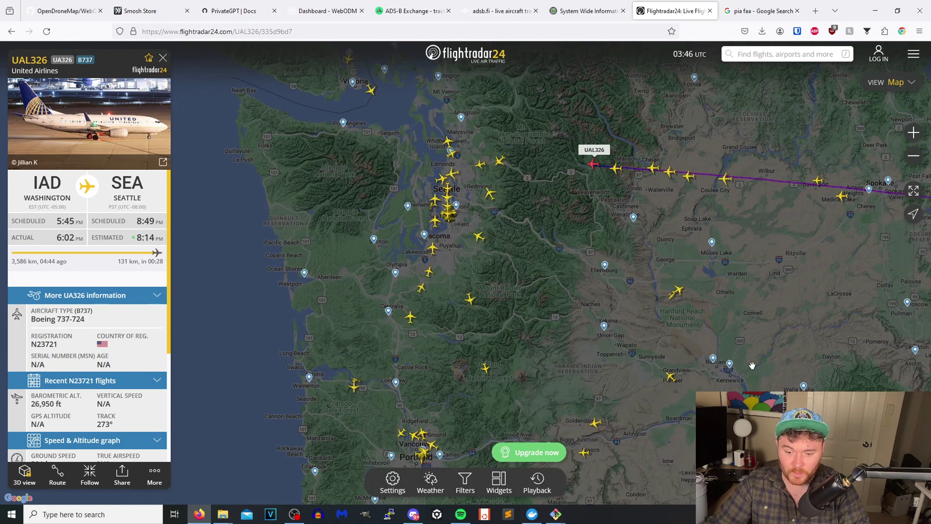
pyautogui.moveTo(751, 363); pyautogui.dragTo(683, 324)
pyautogui.scroll(1, 683, 324)
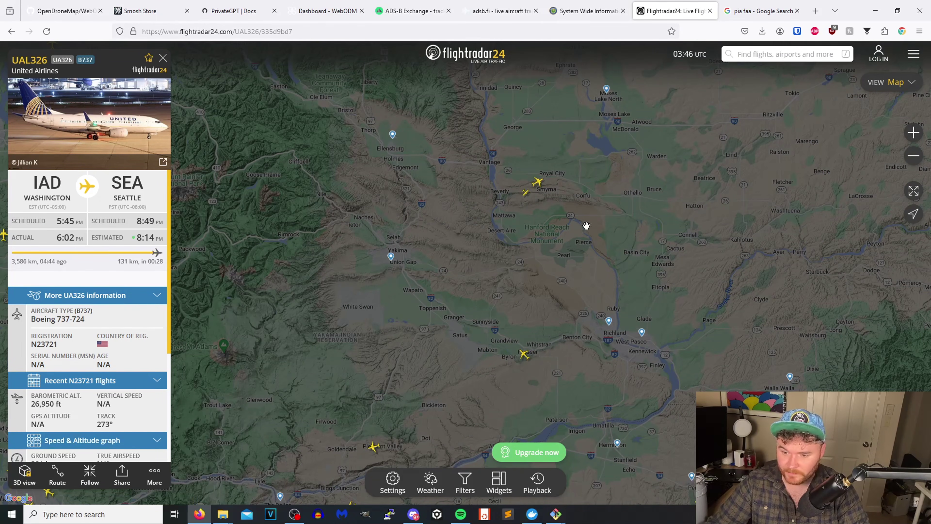
pyautogui.click(413, 10)
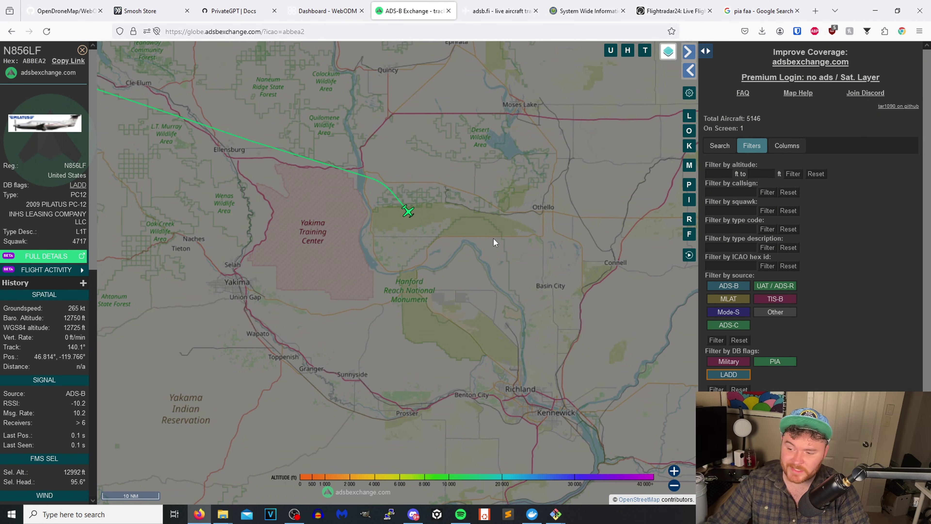
pyautogui.click(669, 8)
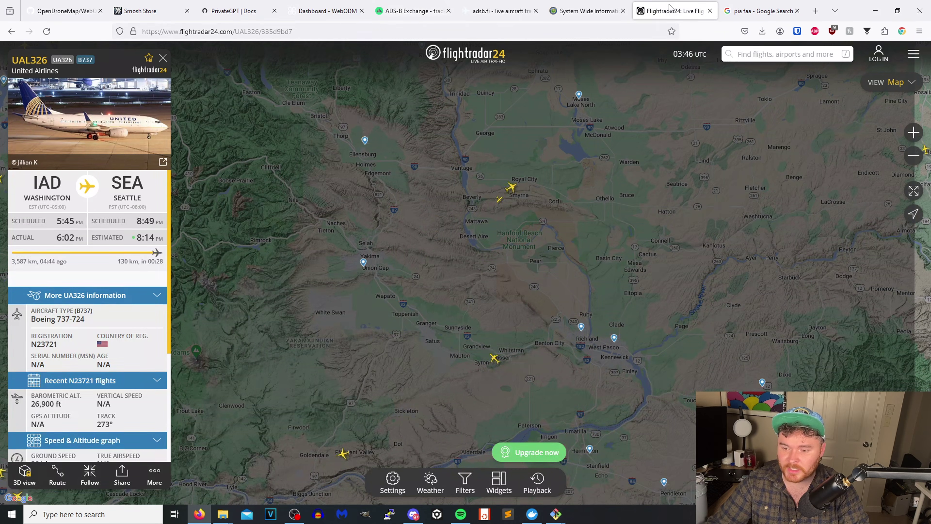
pyautogui.scroll(-2, 509, 275)
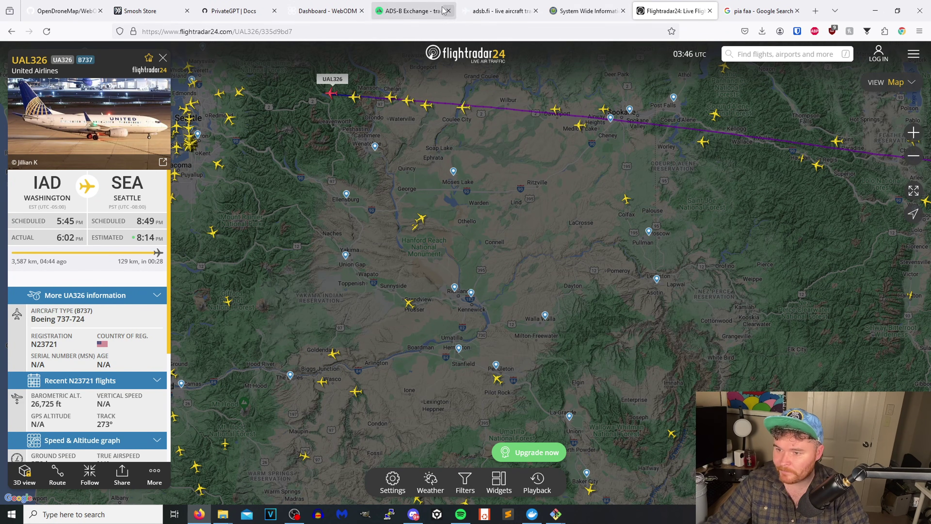
# On ADS-B Exchange, show the details of the LADD aircraft over Puget Sound between Port Orchard and Seattle
pyautogui.click(410, 11)
pyautogui.scroll(-3, 430, 333)
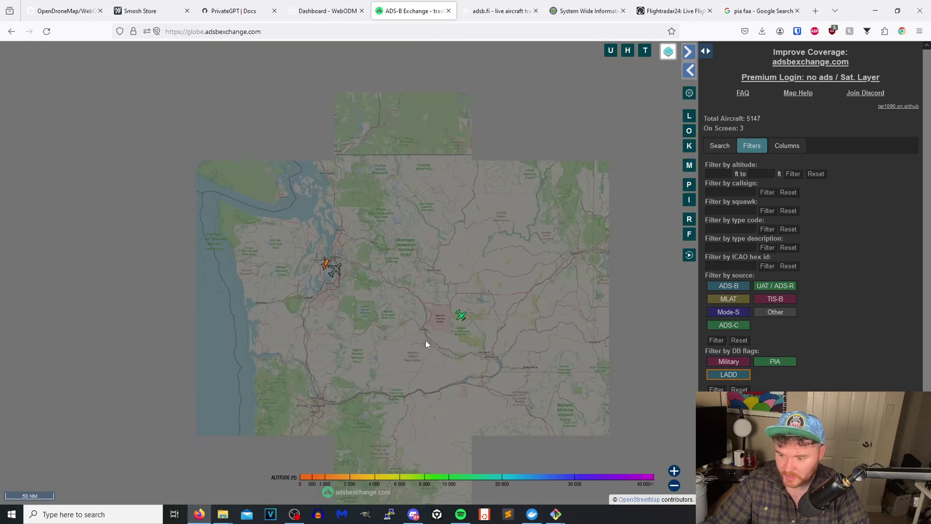
pyautogui.scroll(4, 406, 212)
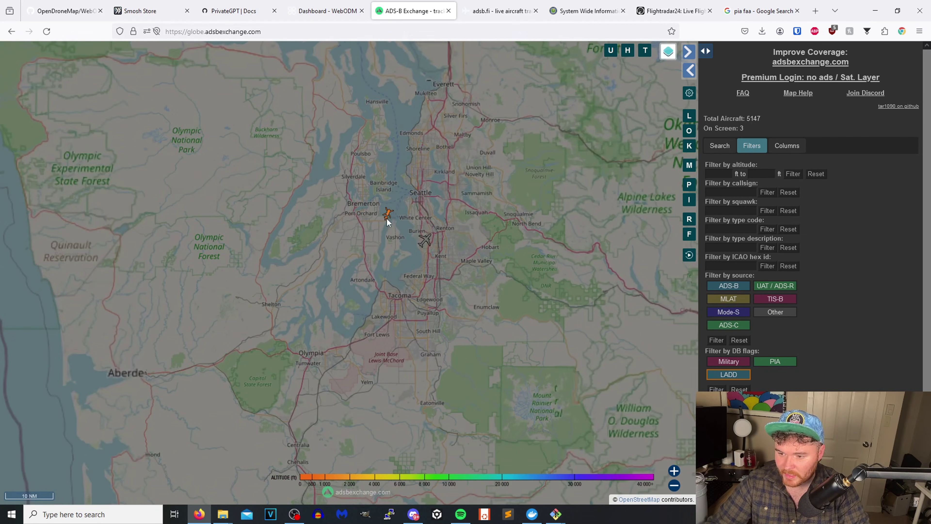
pyautogui.click(388, 214)
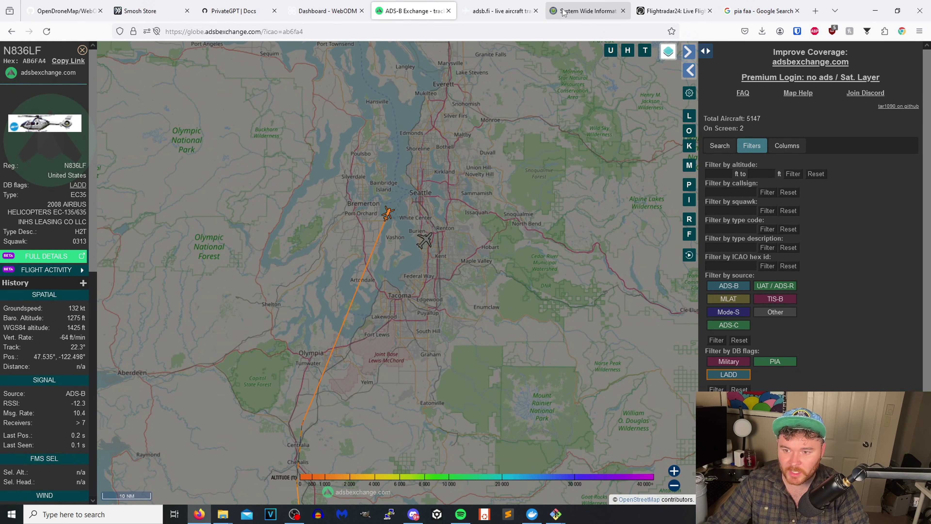
# Show the same Puget Sound helicopter's details on Flightradar24 and return to its ADS-B Exchange entry to compare
pyautogui.click(670, 10)
pyautogui.moveTo(454, 213); pyautogui.dragTo(733, 310)
pyautogui.scroll(3, 405, 215)
pyautogui.moveTo(438, 253); pyautogui.dragTo(459, 292)
pyautogui.click(415, 203)
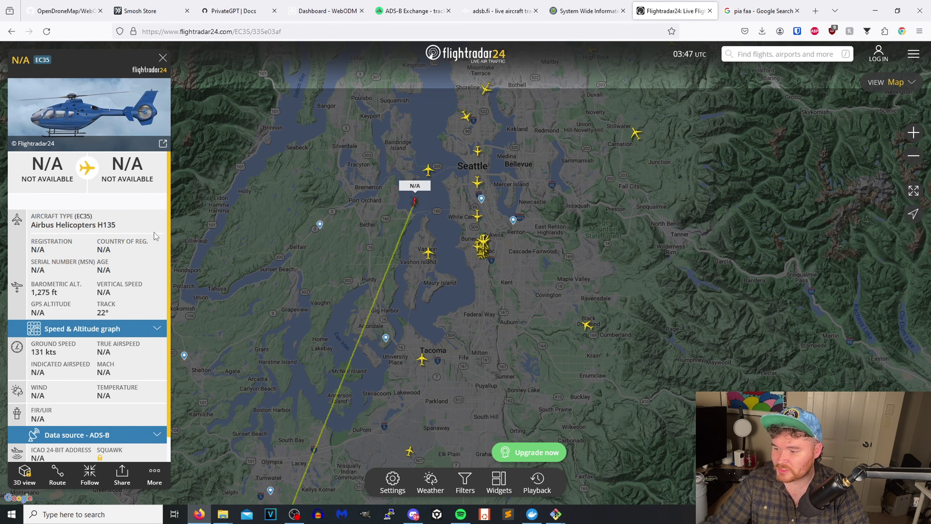
pyautogui.click(411, 11)
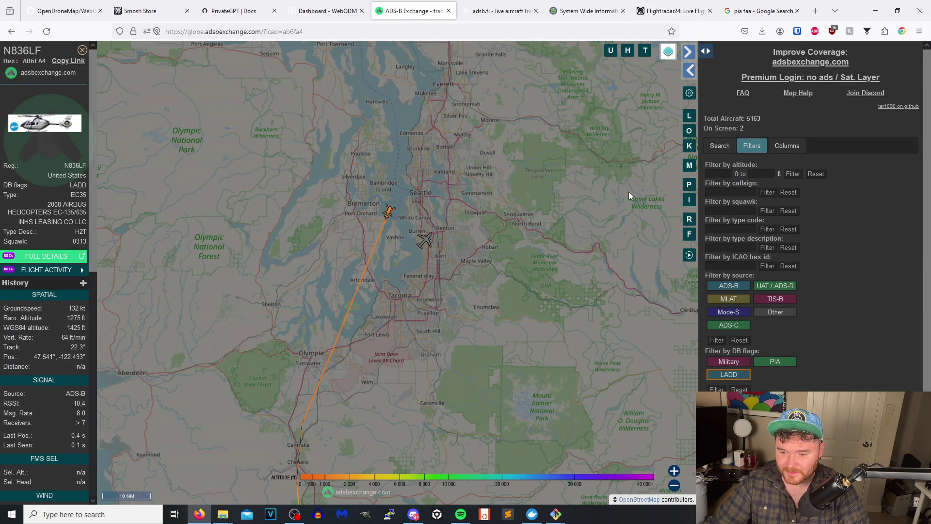
# Clear the helicopter selection and show the details of the LADD aircraft southwest of Medford, just south of the Oregon–California border
pyautogui.click(591, 207)
pyautogui.scroll(-2, 541, 235)
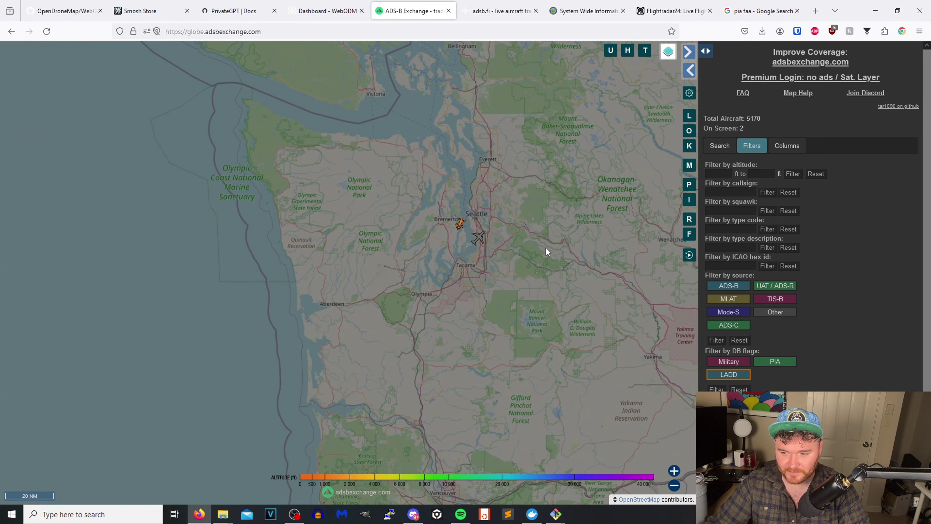
pyautogui.moveTo(541, 281); pyautogui.dragTo(436, 176)
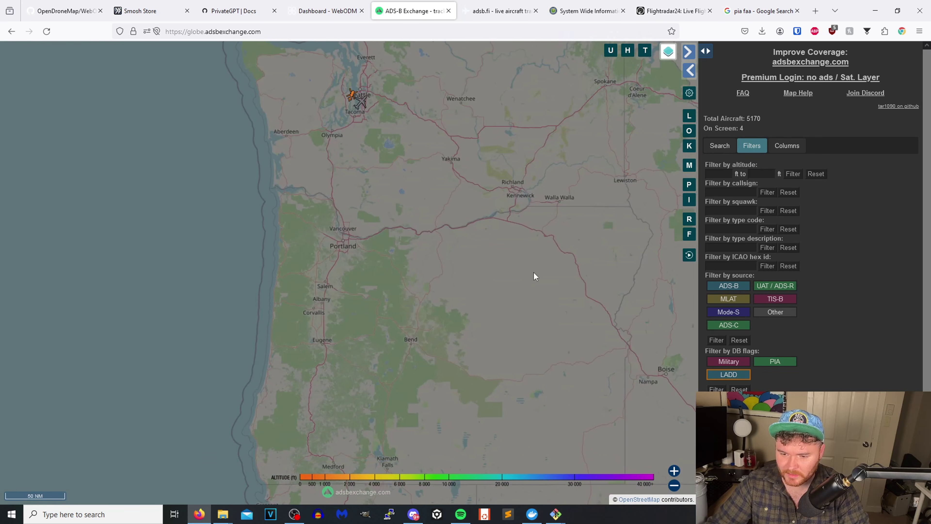
pyautogui.scroll(-2, 564, 297)
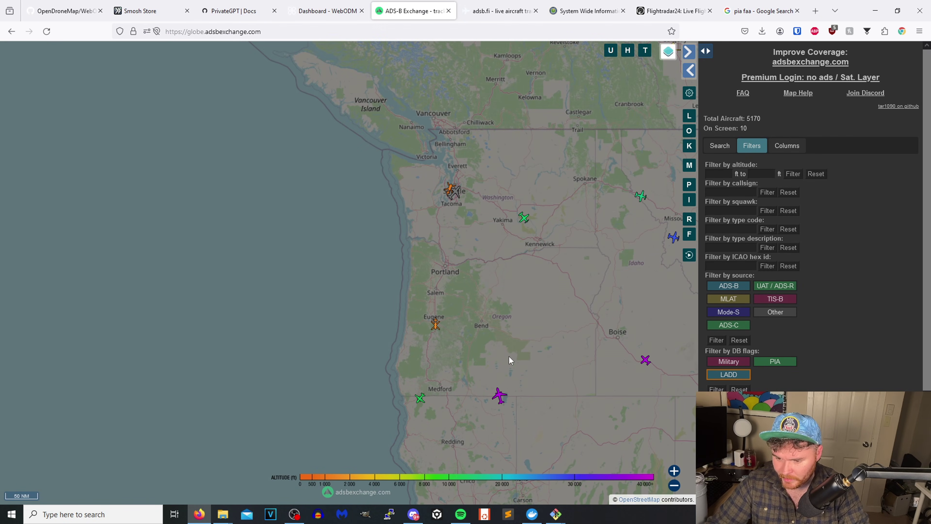
pyautogui.scroll(3, 404, 400)
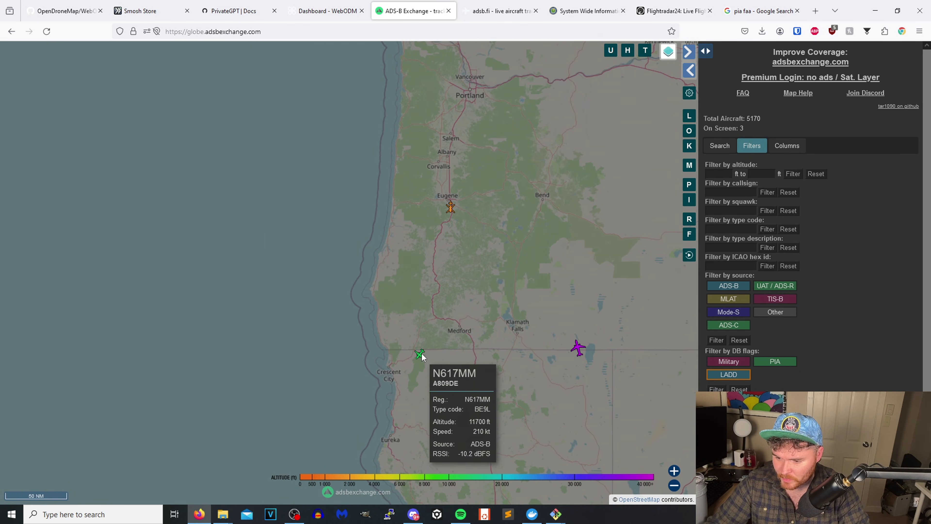
pyautogui.scroll(2, 410, 362)
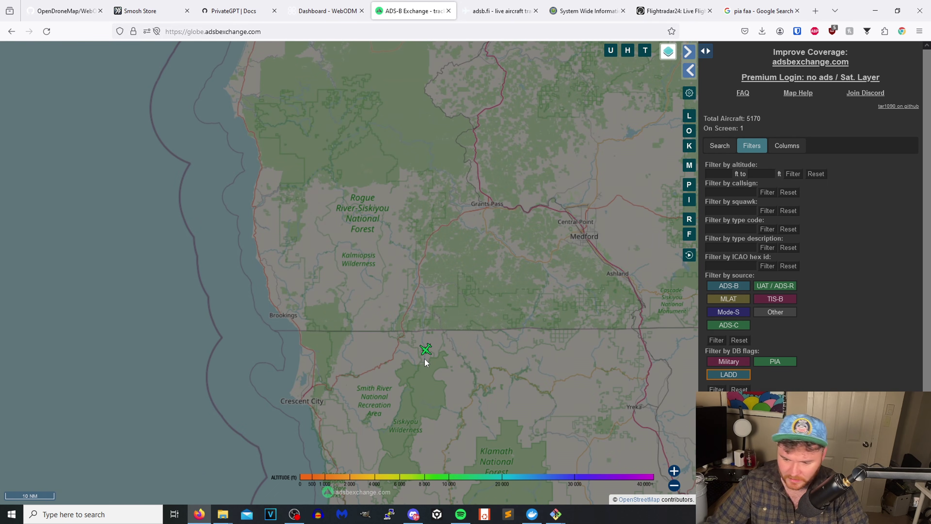
pyautogui.scroll(1, 440, 366)
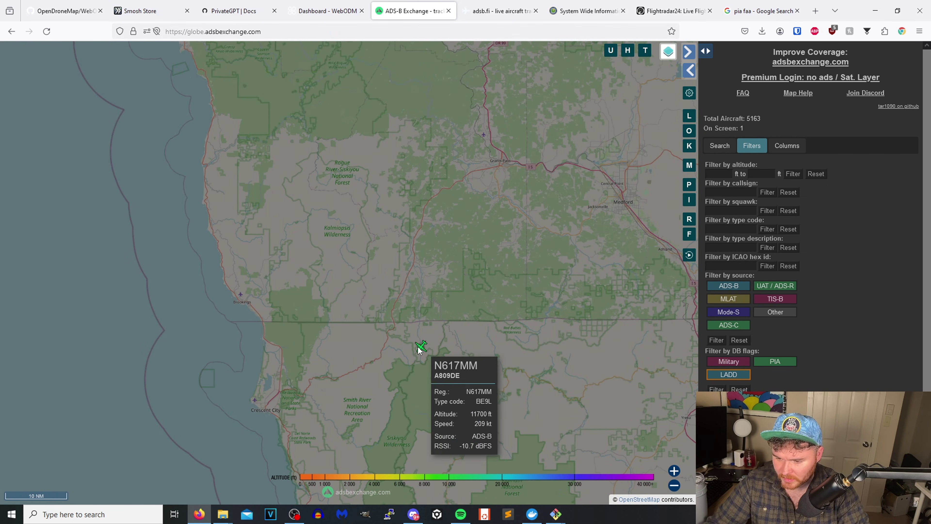
pyautogui.click(427, 338)
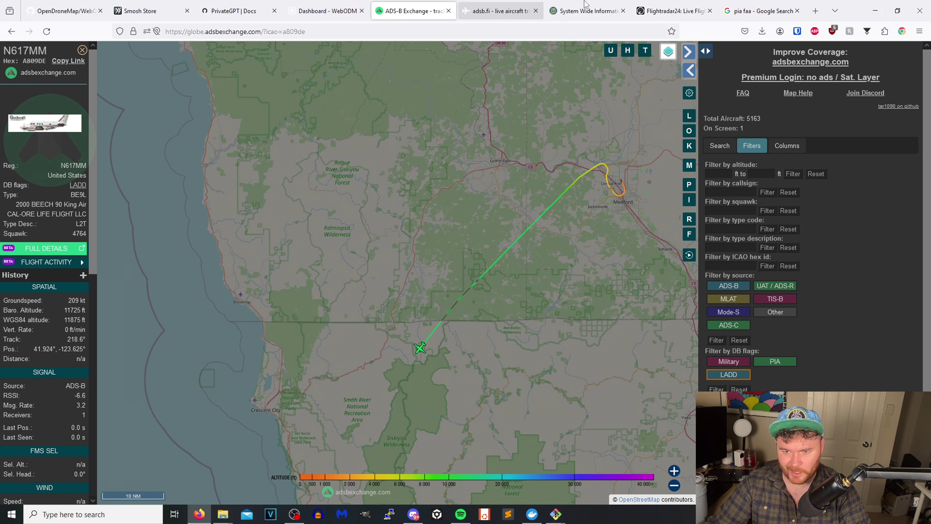
# On Flightradar24, show the details of the same King Air southwest of Medford near the Oregon–California border
pyautogui.click(674, 10)
pyautogui.scroll(-1, 459, 377)
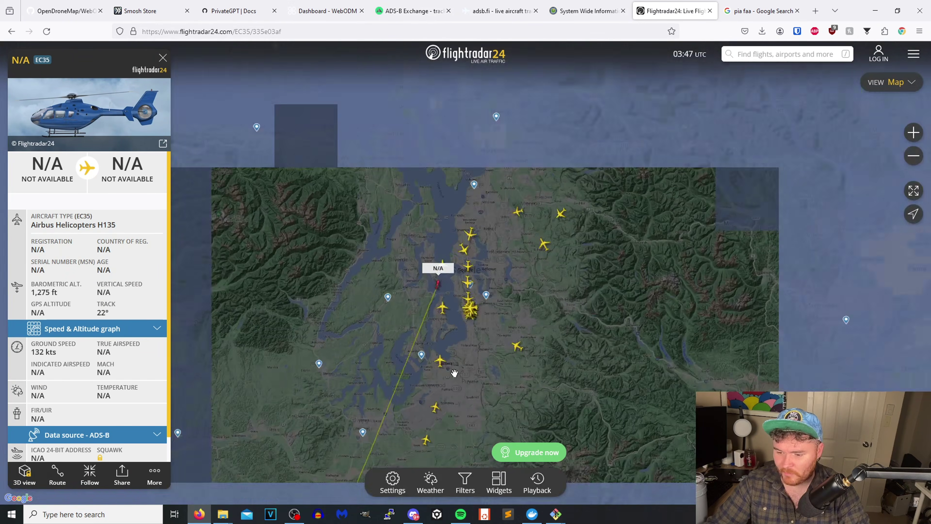
pyautogui.moveTo(454, 374); pyautogui.dragTo(679, 208)
pyautogui.scroll(-1, 649, 420)
pyautogui.moveTo(649, 419); pyautogui.dragTo(670, 86)
pyautogui.moveTo(663, 357); pyautogui.dragTo(638, 88)
pyautogui.moveTo(638, 401); pyautogui.dragTo(656, 208)
pyautogui.scroll(-1, 621, 418)
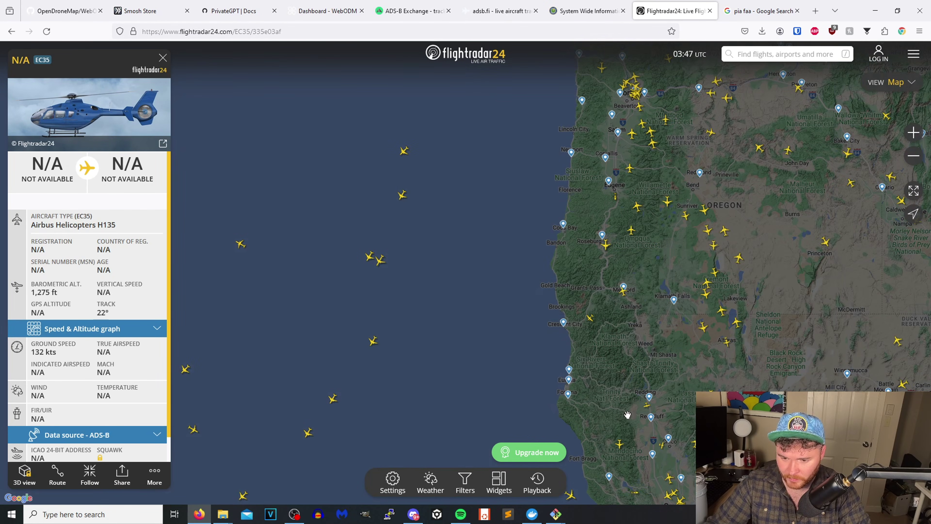
pyautogui.scroll(1, 621, 205)
pyautogui.moveTo(667, 190); pyautogui.dragTo(629, 208)
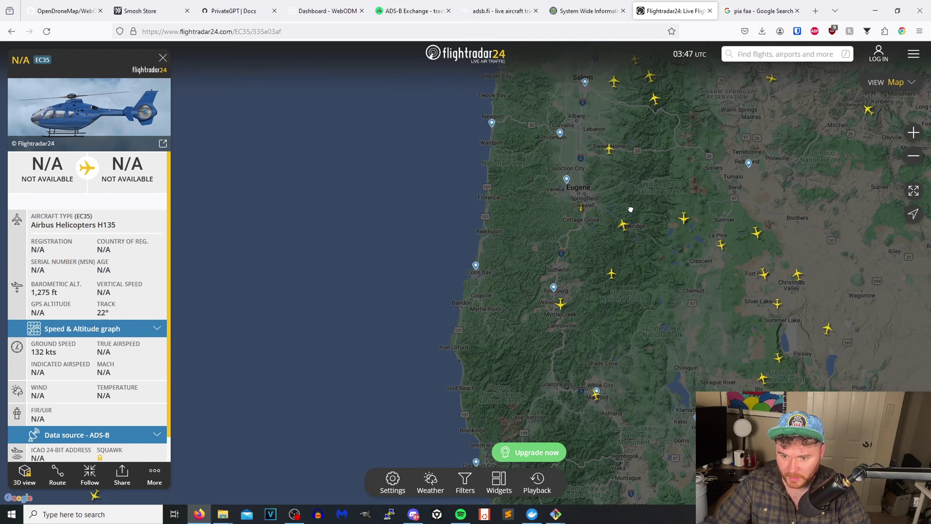
pyautogui.moveTo(651, 373); pyautogui.dragTo(599, 162)
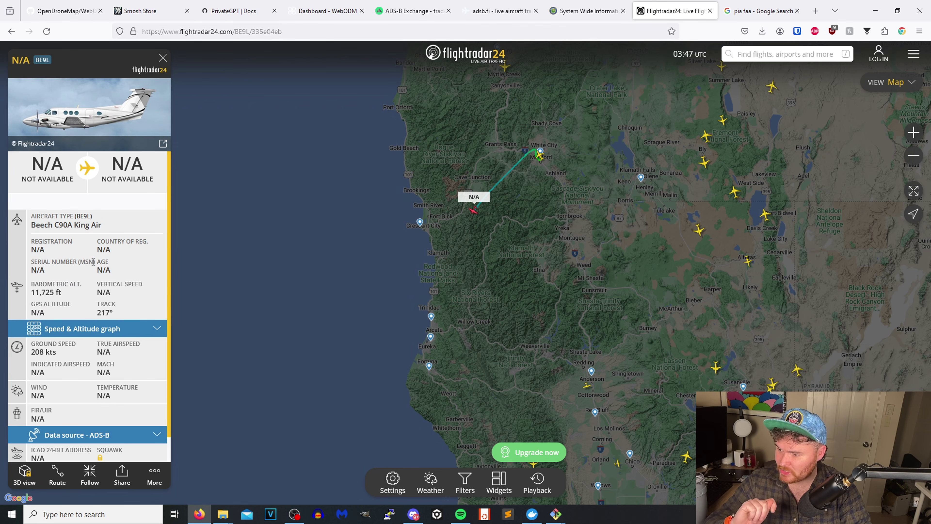
# Check the King Air's ICAO 24-bit address on Flightradar24 and compare it with the registration and owner on ADS-B Exchange
pyautogui.scroll(-1, 93, 262)
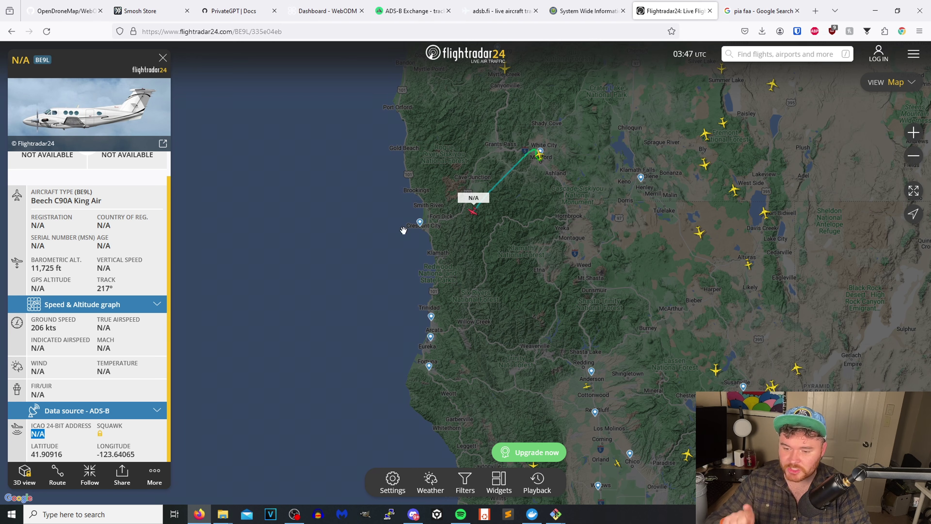
pyautogui.scroll(1, 51, 396)
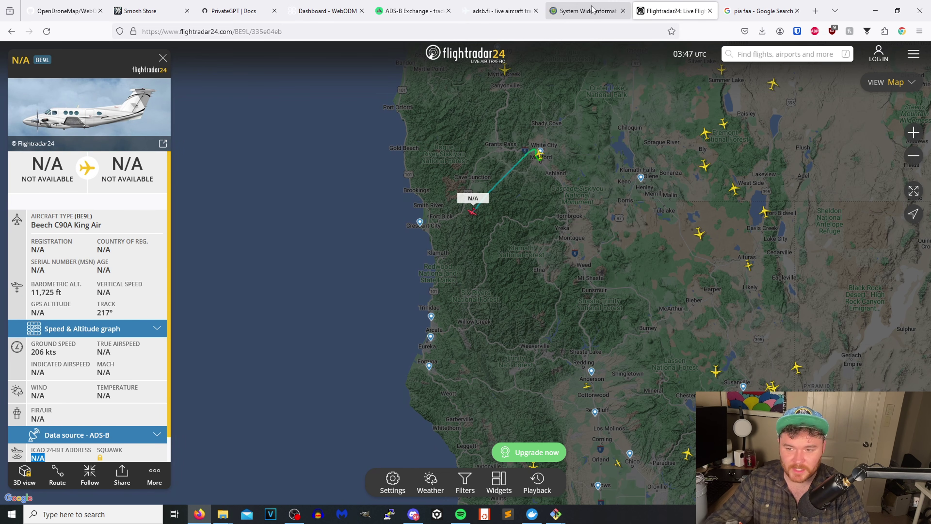
pyautogui.click(391, 14)
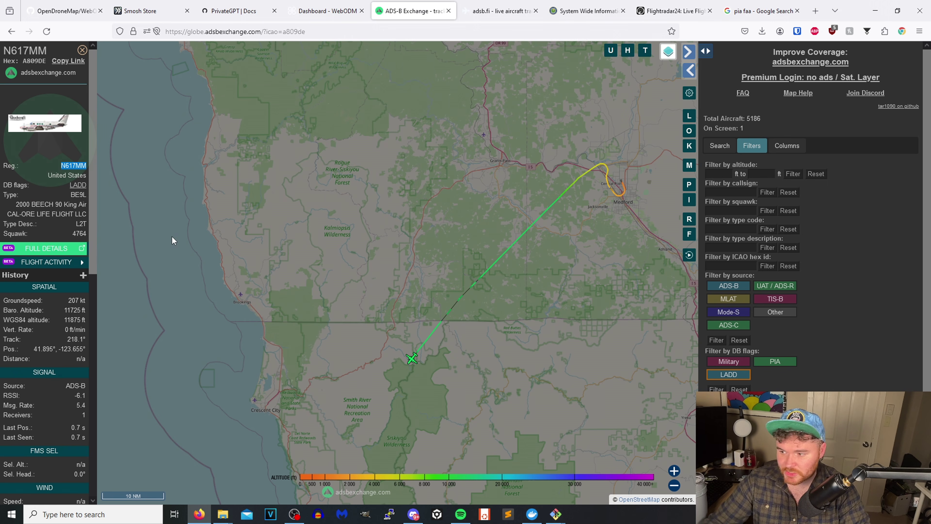
pyautogui.tripleClick(47, 215)
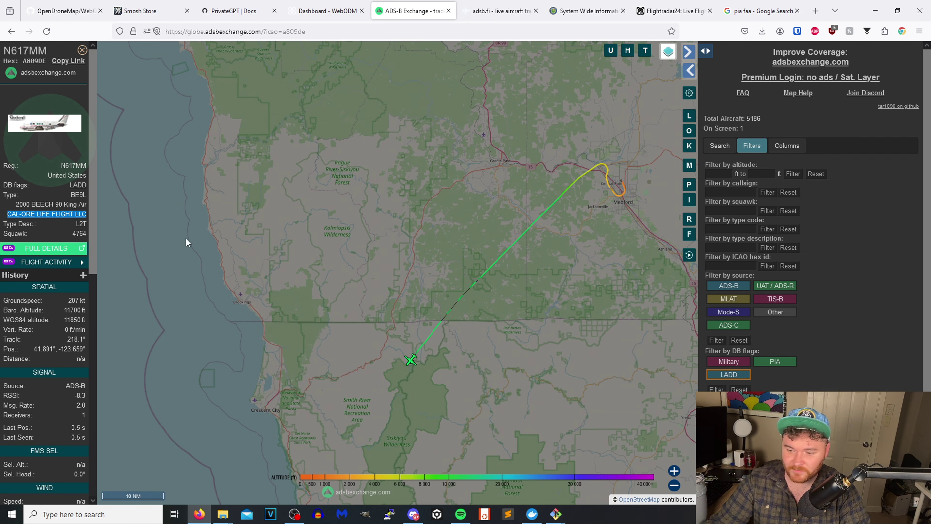
# Close the adsb.fi map page and return to ADS-B Exchange
pyautogui.click(499, 11)
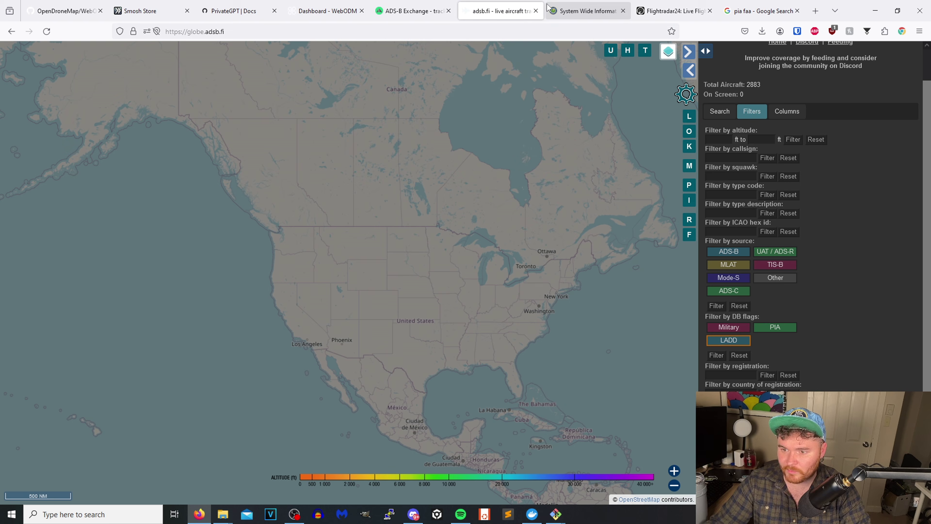
pyautogui.click(536, 11)
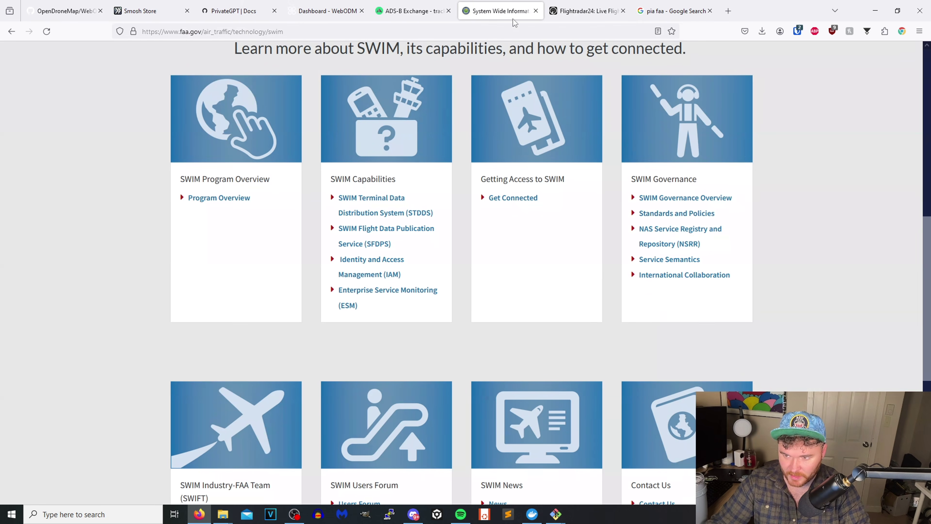
pyautogui.click(425, 19)
# Deselect the King Air and show the details of the LADD aircraft between Gilroy and Hollister, California
pyautogui.rightClick(567, 238)
pyautogui.click(489, 240)
pyautogui.scroll(-3, 495, 241)
pyautogui.moveTo(600, 311); pyautogui.dragTo(489, 255)
pyautogui.moveTo(546, 340); pyautogui.dragTo(510, 214)
pyautogui.scroll(3, 458, 292)
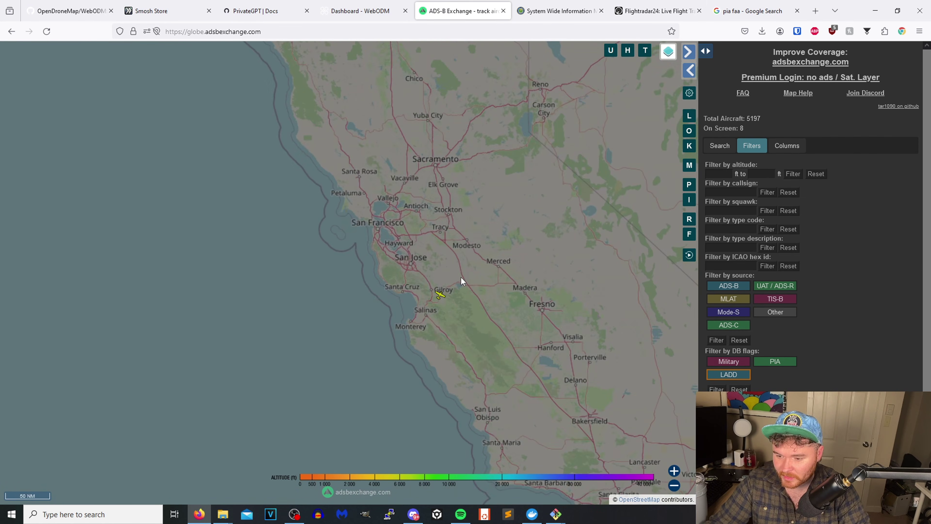
pyautogui.scroll(5, 464, 273)
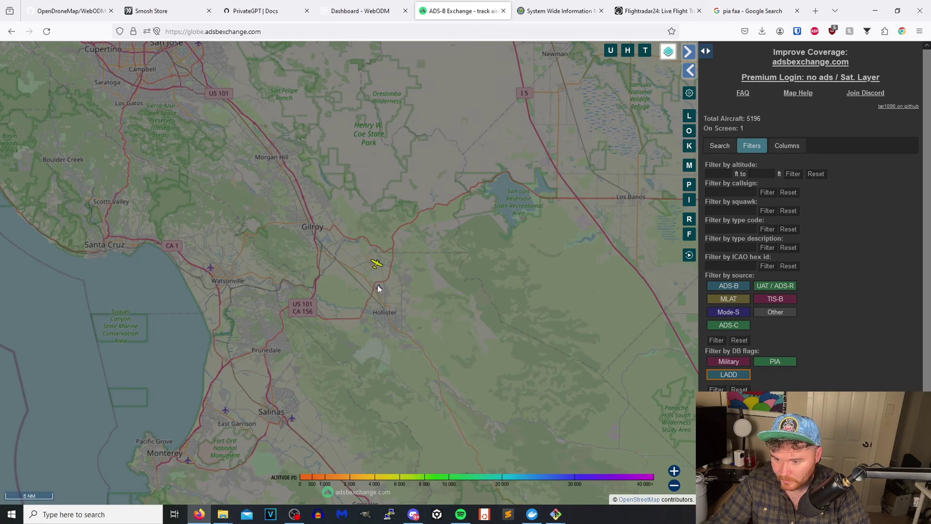
pyautogui.click(376, 264)
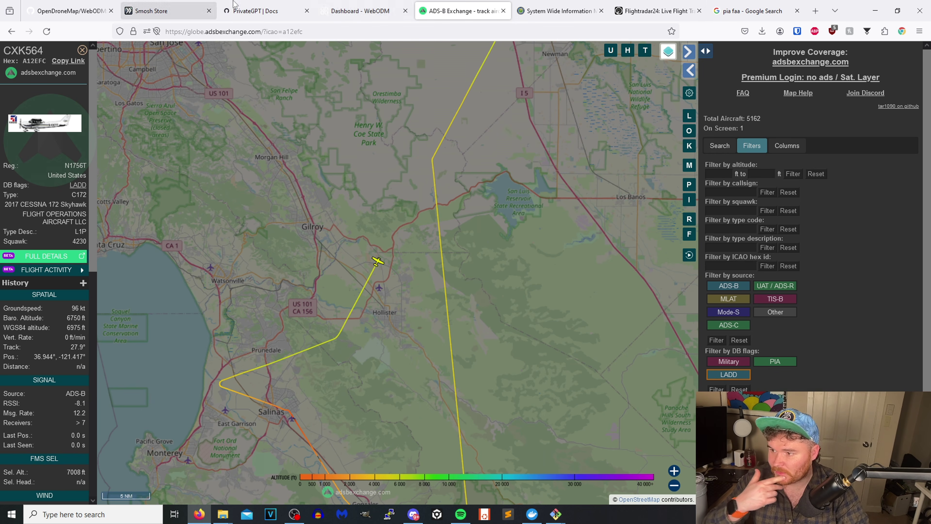
# On Flightradar24, show the details of the same Cessna between Gilroy and Hollister
pyautogui.click(636, 12)
pyautogui.moveTo(609, 391); pyautogui.dragTo(547, 244)
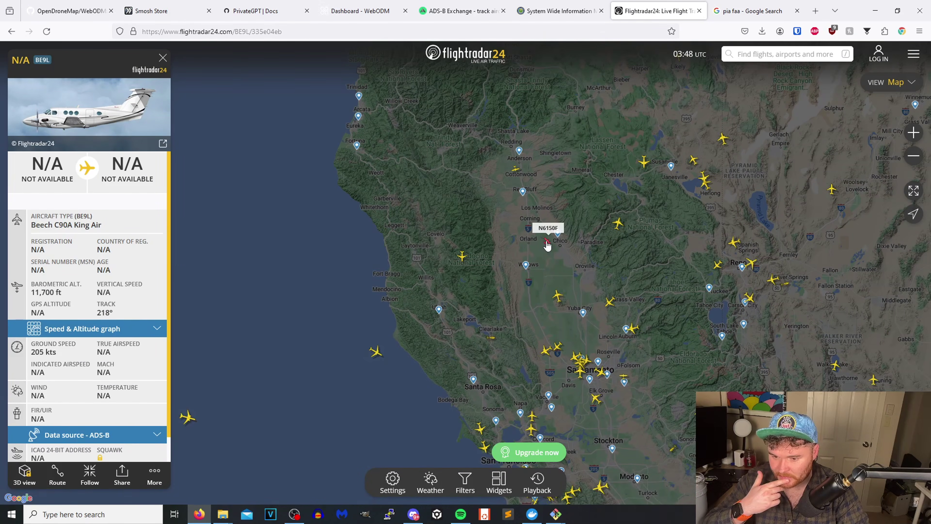
pyautogui.scroll(2, 546, 249)
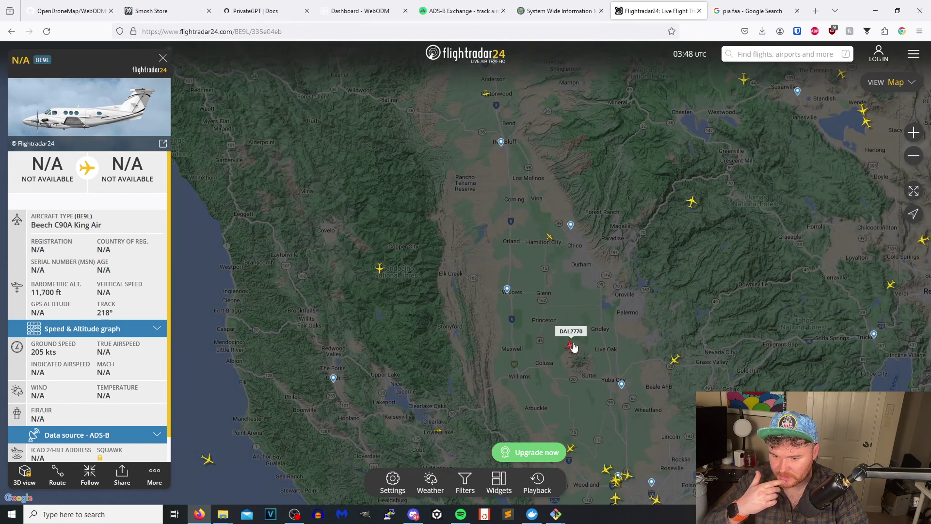
pyautogui.moveTo(590, 304); pyautogui.dragTo(514, 127)
pyautogui.moveTo(631, 358); pyautogui.dragTo(562, 174)
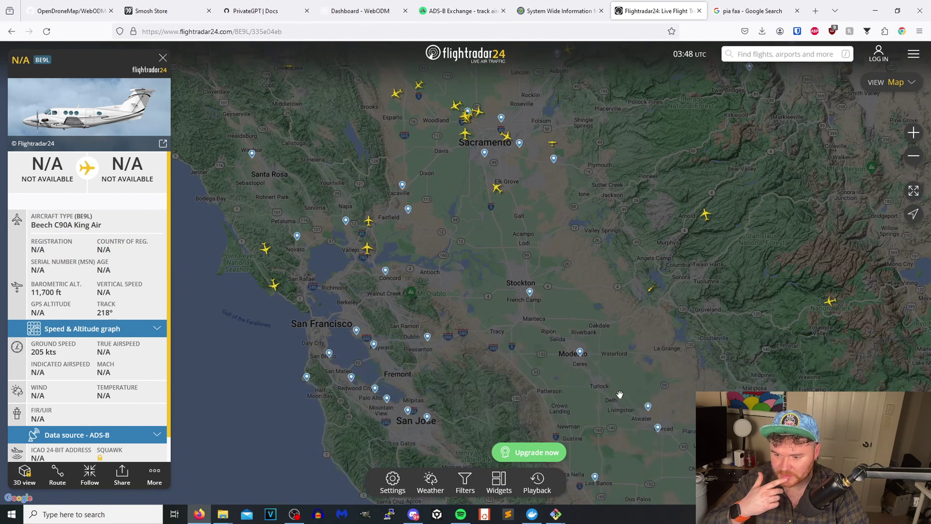
pyautogui.moveTo(620, 393); pyautogui.dragTo(564, 199)
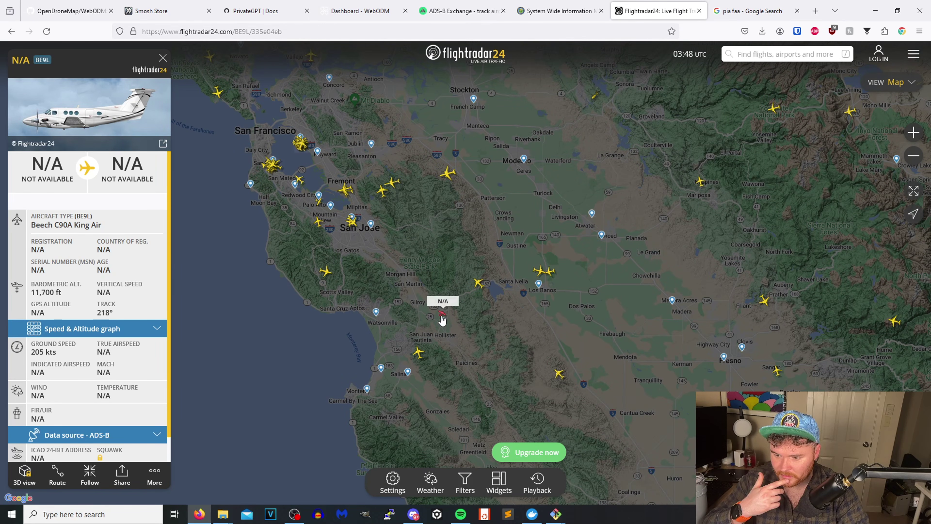
pyautogui.click(443, 319)
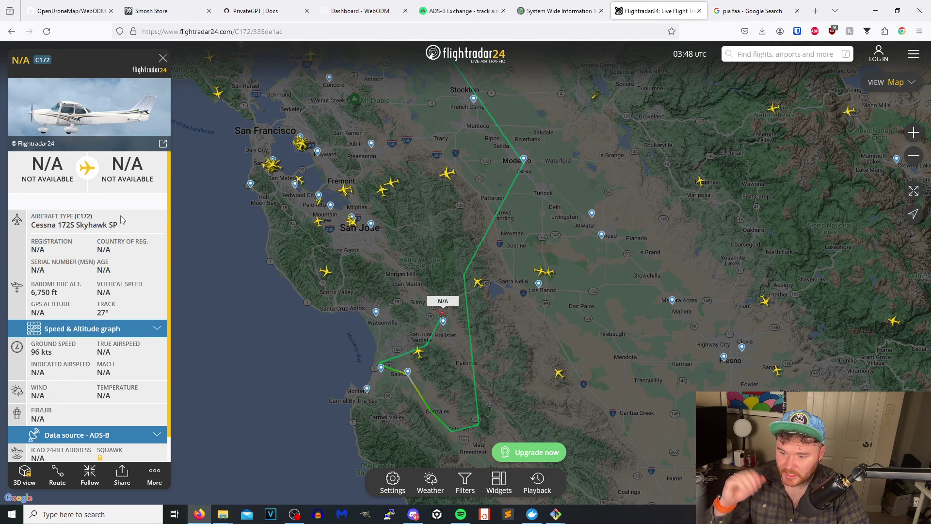
# Examine the Cessna's route, aircraft type, registration and ICAO 24-bit address in its Flightradar24 details
pyautogui.scroll(-2, 486, 322)
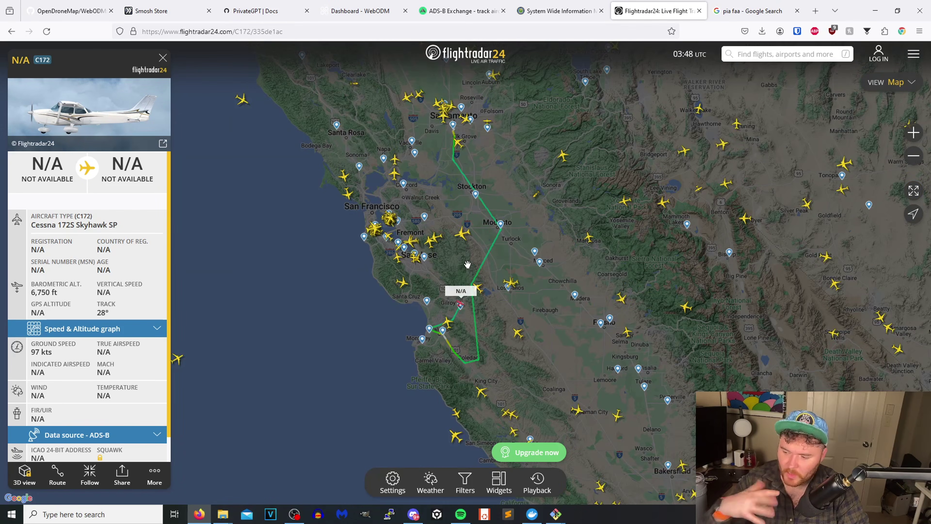
pyautogui.scroll(-1, 141, 286)
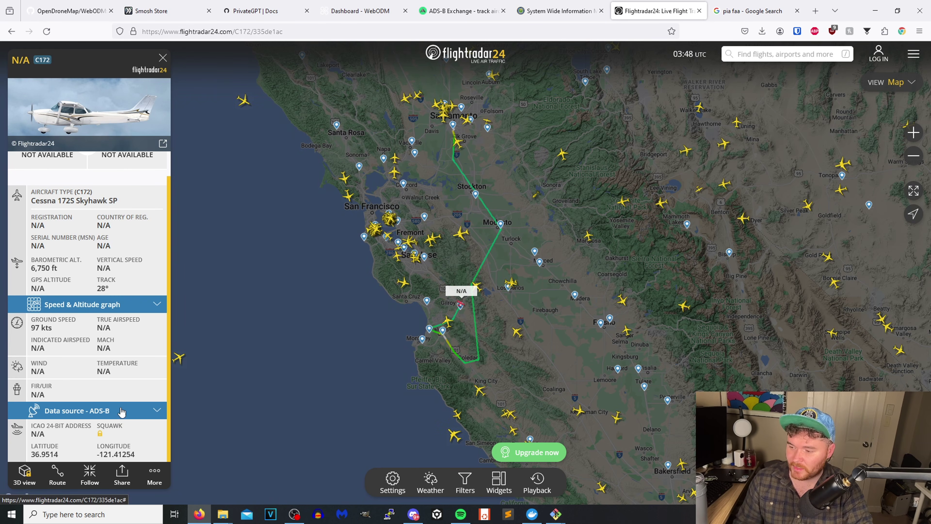
pyautogui.scroll(1, 105, 339)
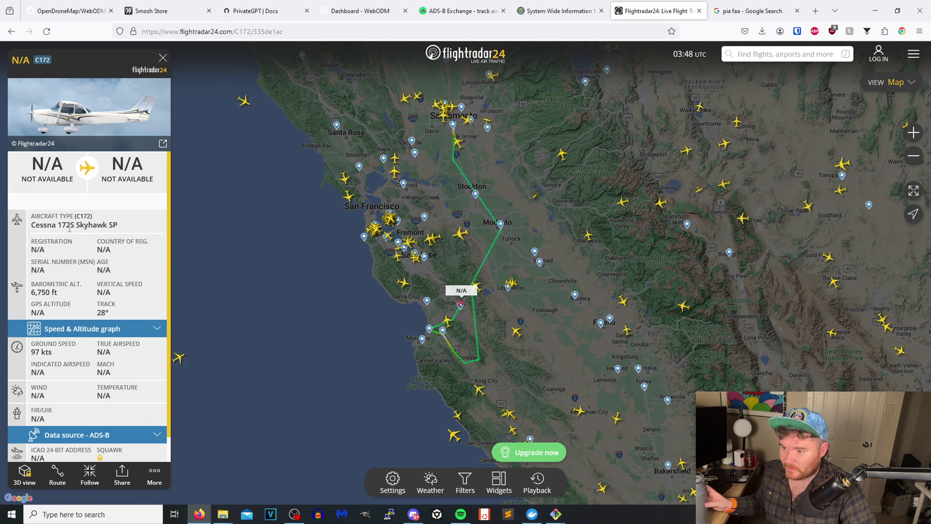
pyautogui.tripleClick(55, 224)
pyautogui.scroll(-1, 55, 224)
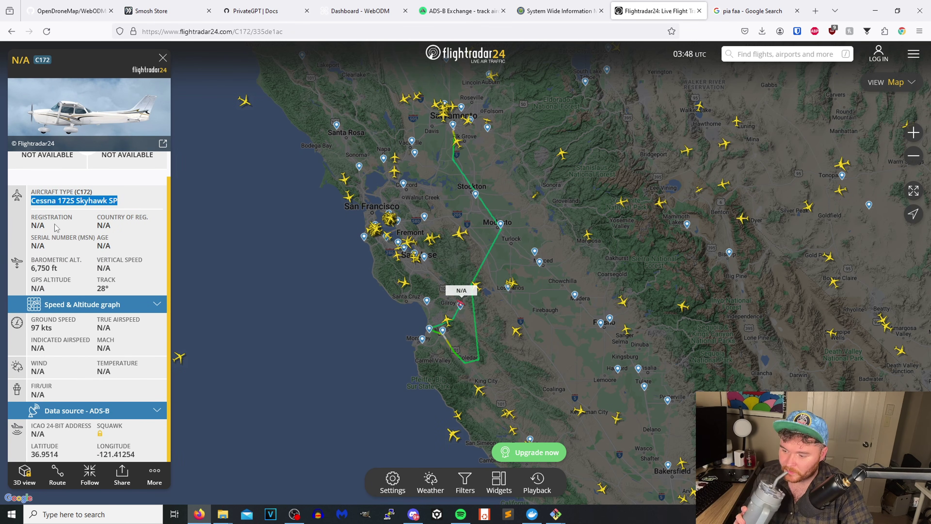
pyautogui.tripleClick(72, 436)
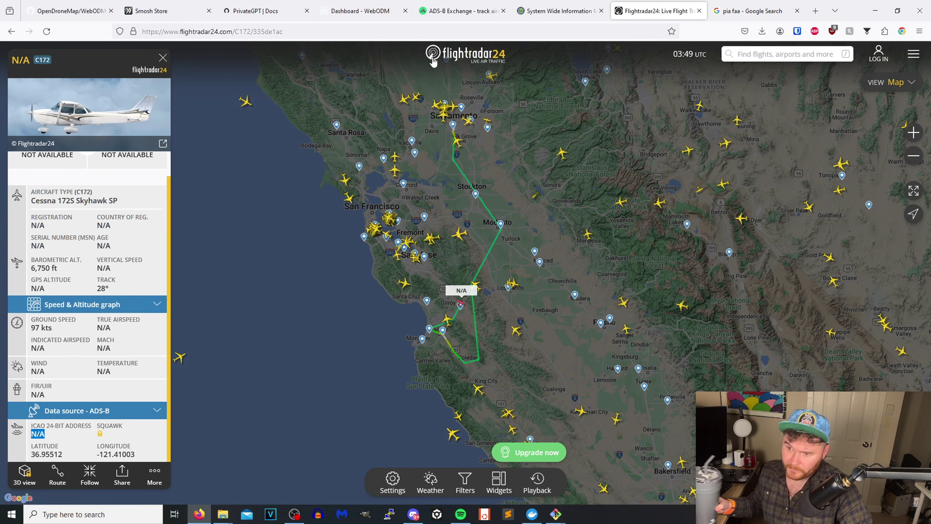
# On ADS-B Exchange, change the database-flag filter from LADD to PIA and clear the selected Cessna
pyautogui.click(469, 11)
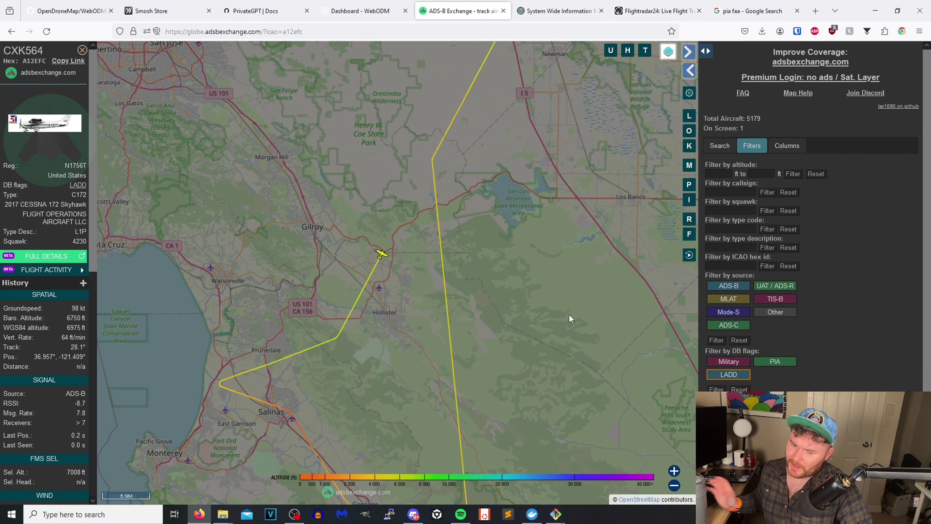
pyautogui.click(731, 375)
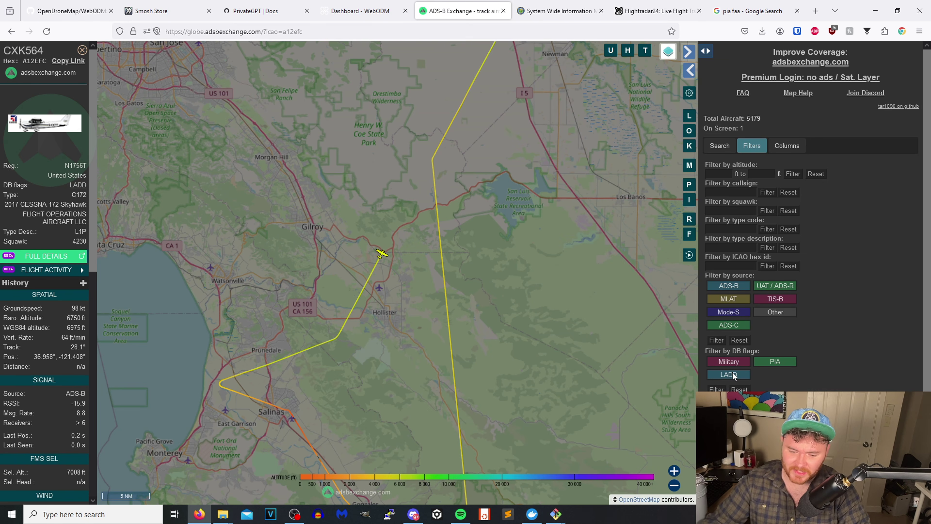
pyautogui.click(777, 363)
pyautogui.click(515, 373)
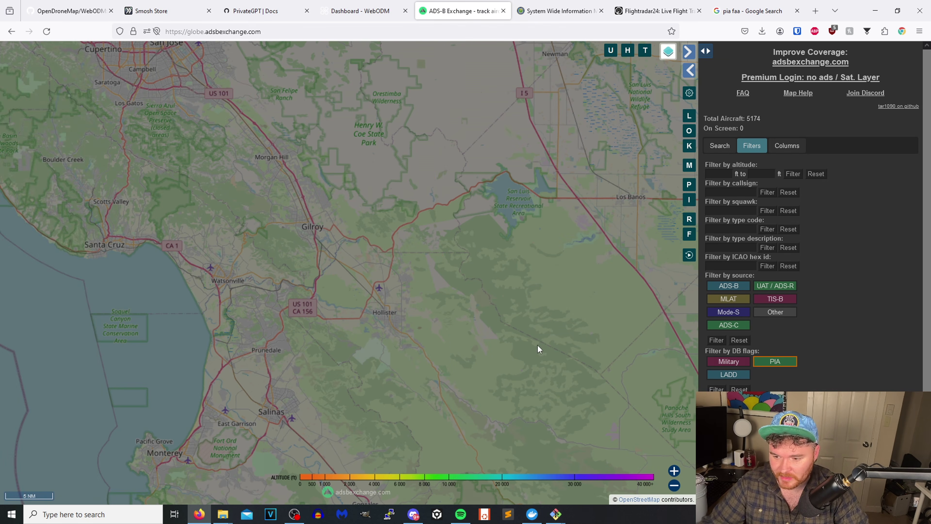
# Look across the western and central United States for PIA-flagged aircraft and locate the one over Washington state
pyautogui.scroll(-6, 535, 346)
pyautogui.moveTo(497, 341); pyautogui.dragTo(386, 315)
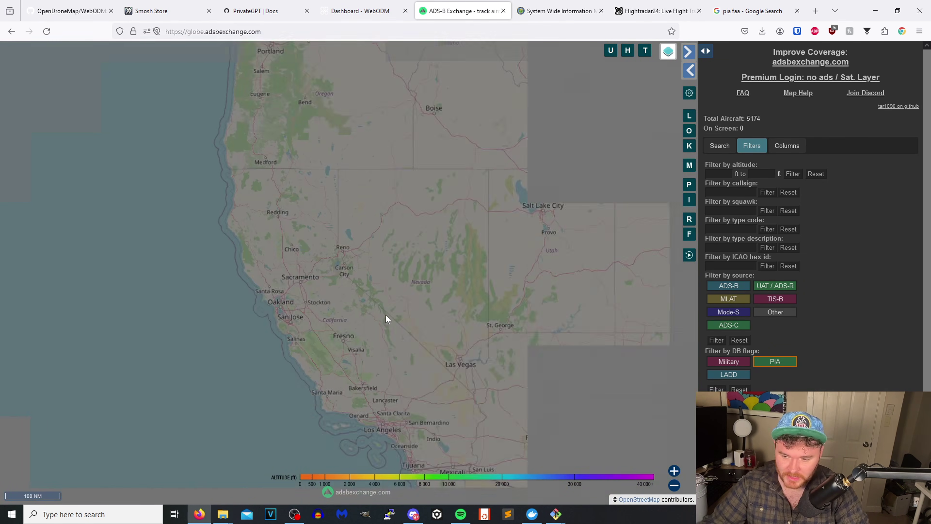
pyautogui.scroll(-1, 388, 313)
pyautogui.moveTo(457, 306); pyautogui.dragTo(375, 302)
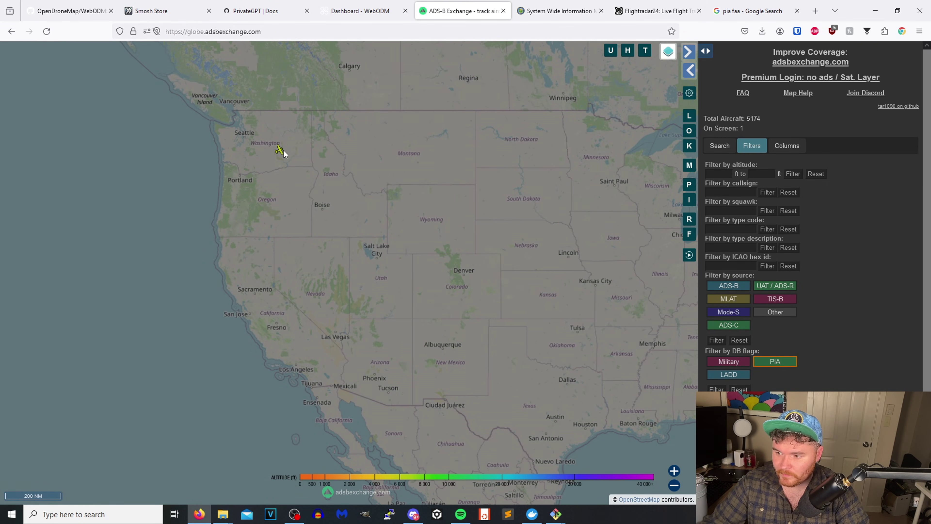
# Show the details of the PIA-flagged aircraft over Washington state and examine its flight track from Yakima
pyautogui.click(281, 153)
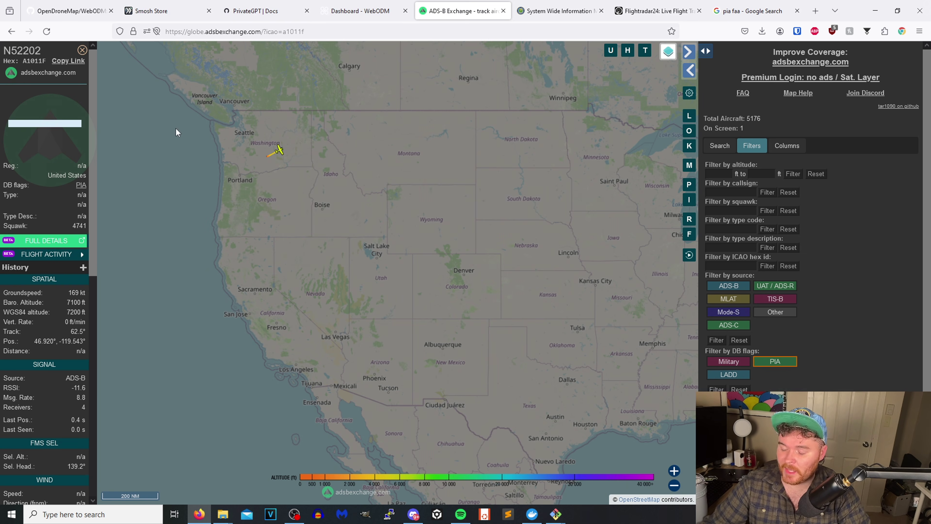
pyautogui.scroll(1, 264, 162)
pyautogui.scroll(5, 260, 166)
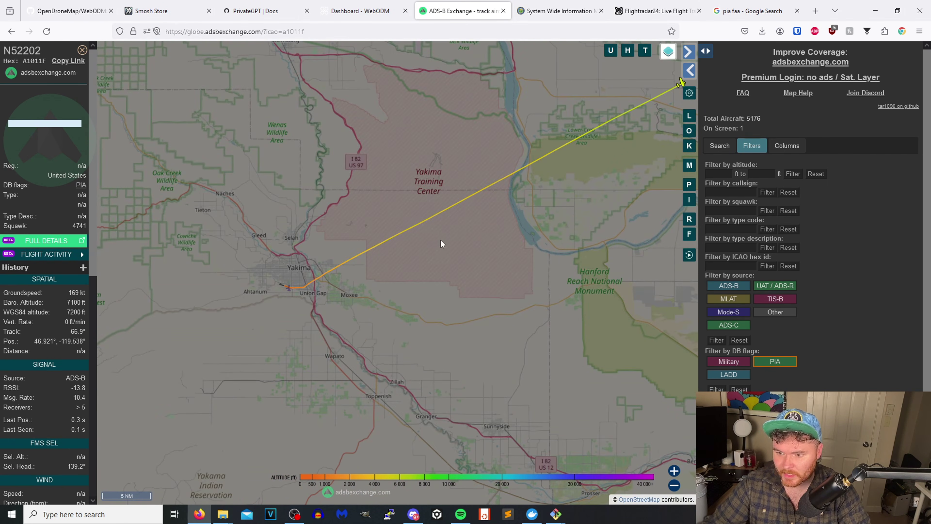
pyautogui.moveTo(441, 241); pyautogui.dragTo(351, 258)
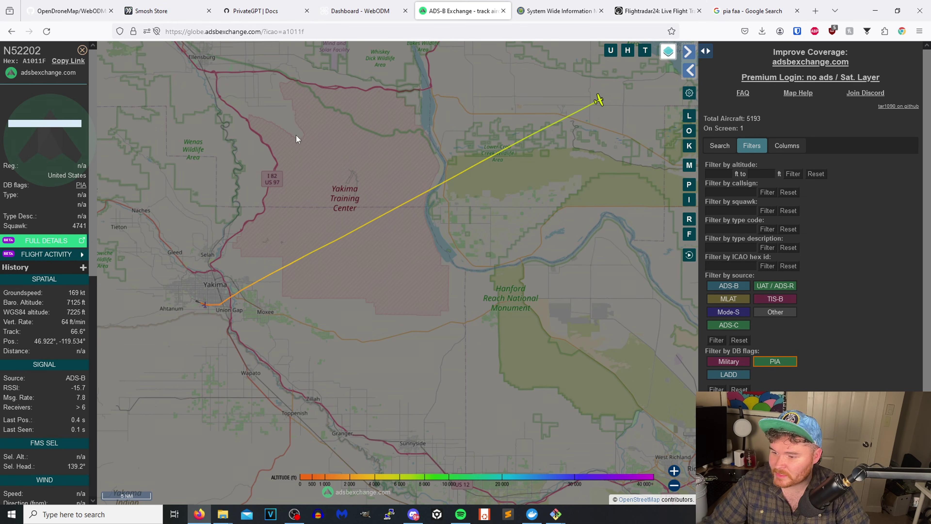
pyautogui.scroll(-2, 600, 182)
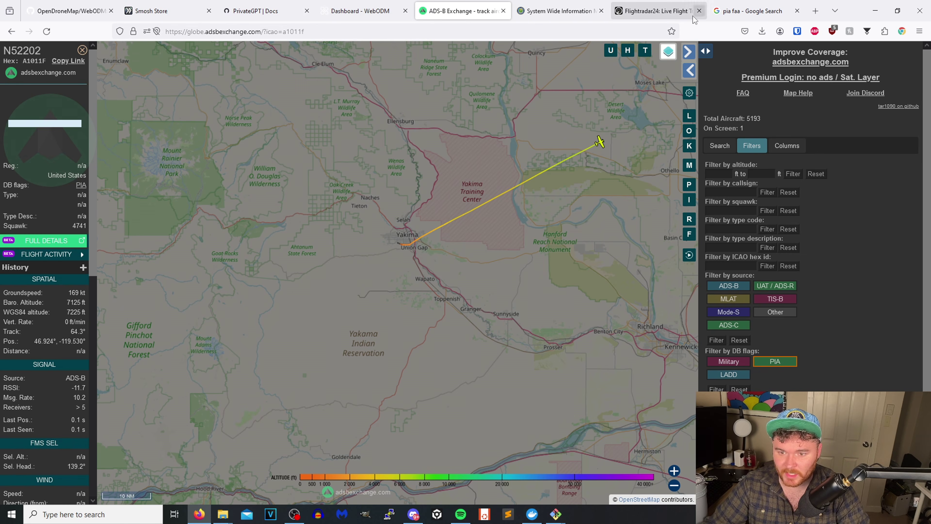
# On Flightradar24, find the same part of central Washington and show the details of the aircraft near Hanford Reach National Monument
pyautogui.click(653, 15)
pyautogui.moveTo(608, 153); pyautogui.dragTo(619, 447)
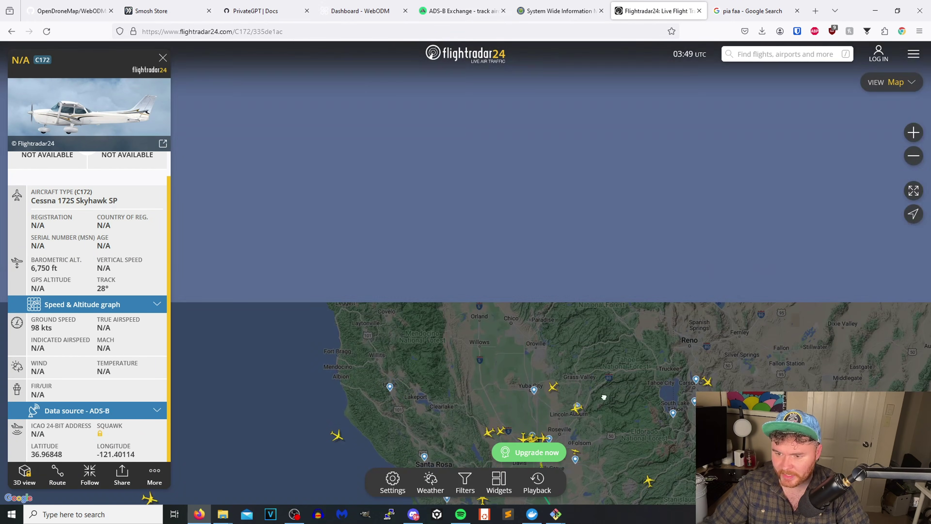
pyautogui.moveTo(515, 75); pyautogui.dragTo(558, 422)
pyautogui.scroll(-1, 557, 422)
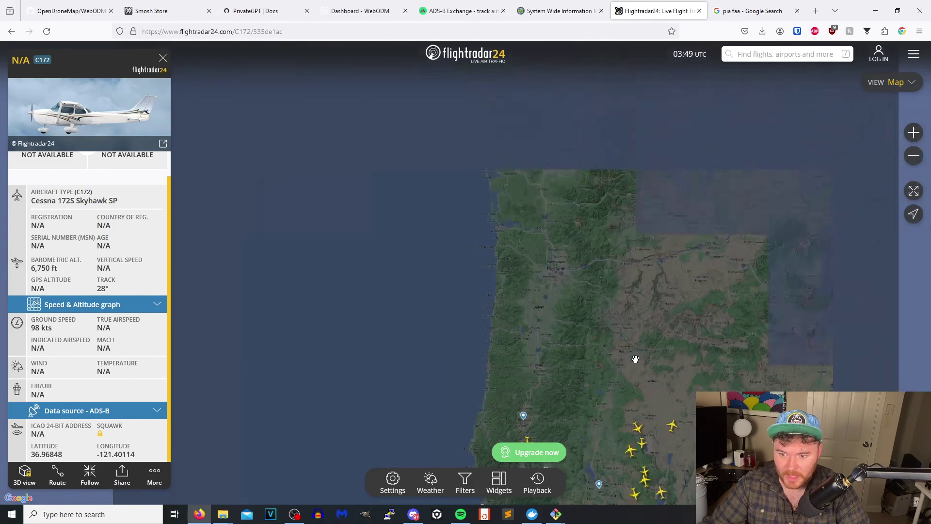
pyautogui.scroll(3, 687, 202)
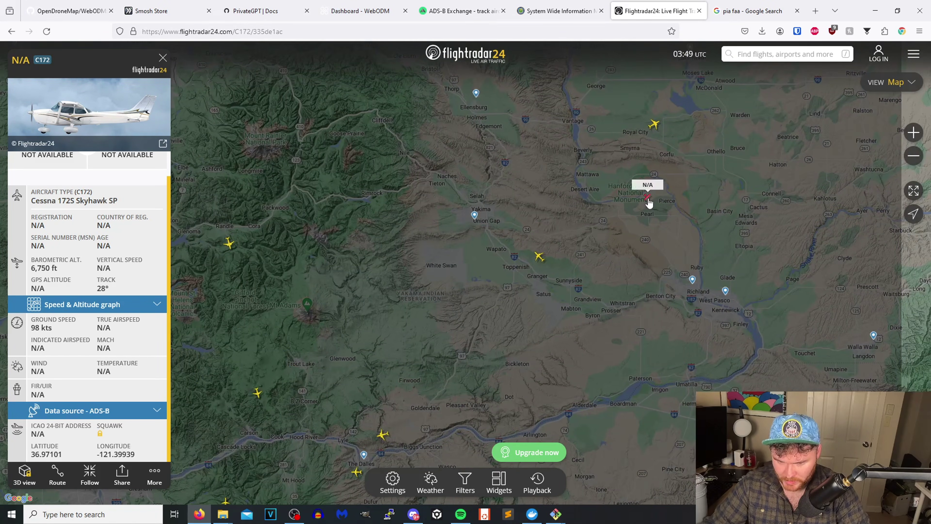
pyautogui.click(647, 198)
# Examine the Pilatus PC-12's flight track between the Seattle area and Hanford Reach on Flightradar24
pyautogui.moveTo(592, 243); pyautogui.dragTo(663, 312)
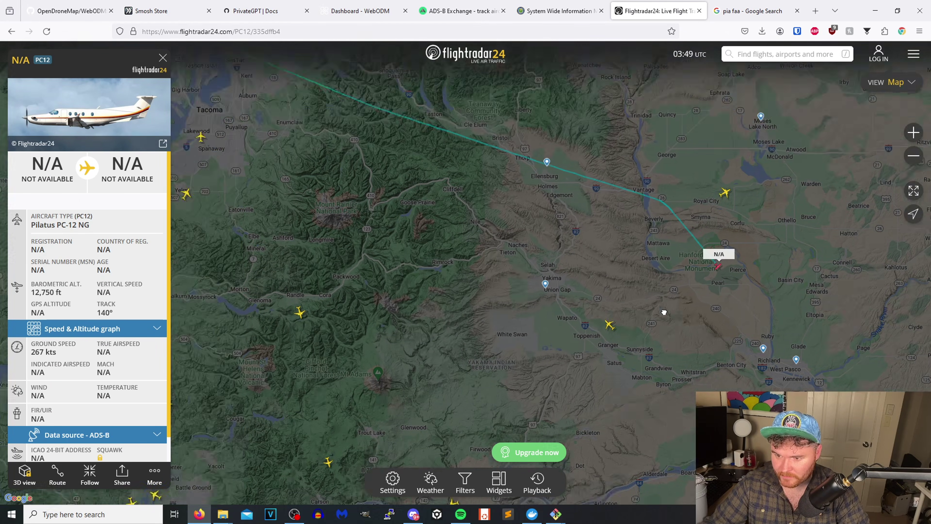
pyautogui.scroll(-1, 661, 304)
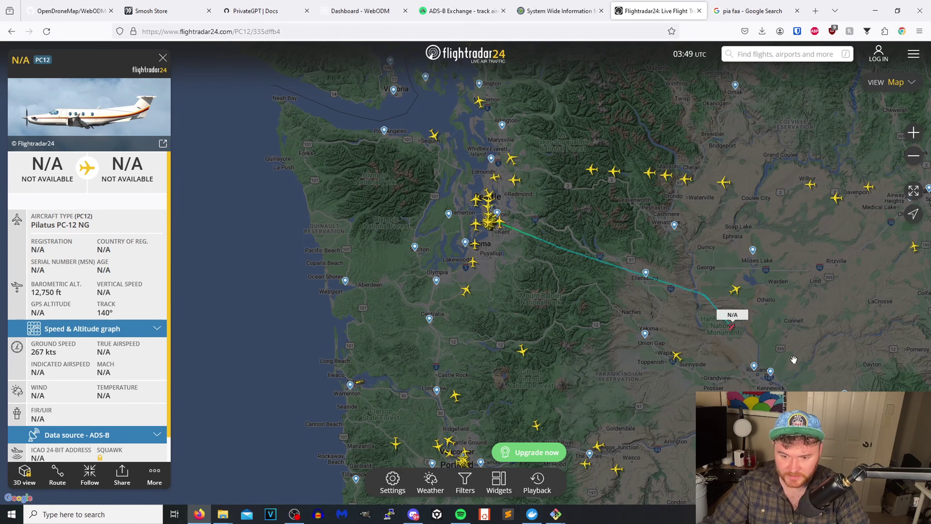
pyautogui.moveTo(840, 352)
pyautogui.mouseDown()
pyautogui.moveTo(760, 367)
pyautogui.moveTo(710, 332)
pyautogui.mouseUp()
pyautogui.scroll(1, 710, 333)
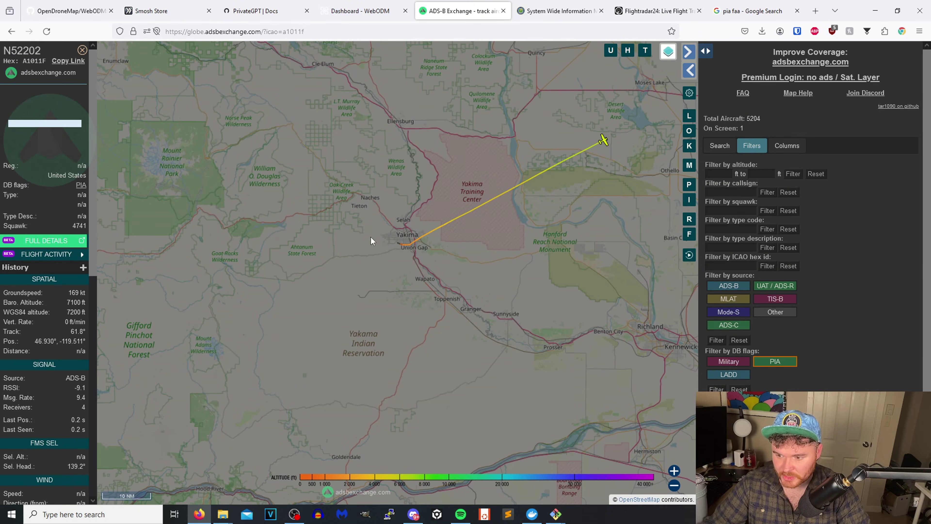
# On ADS-B Exchange, reset the PIA filter and filter the aircraft by the Military database flag instead
pyautogui.scroll(-1, 618, 186)
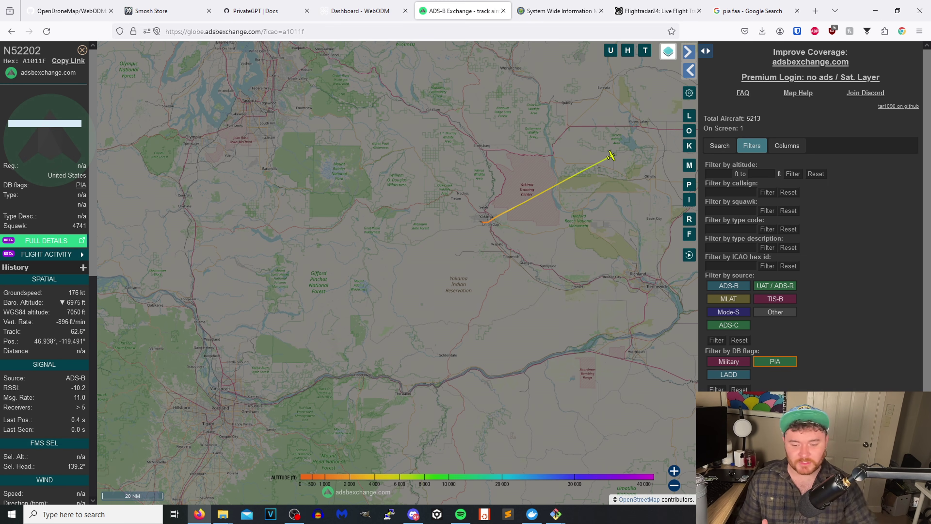
pyautogui.click(739, 388)
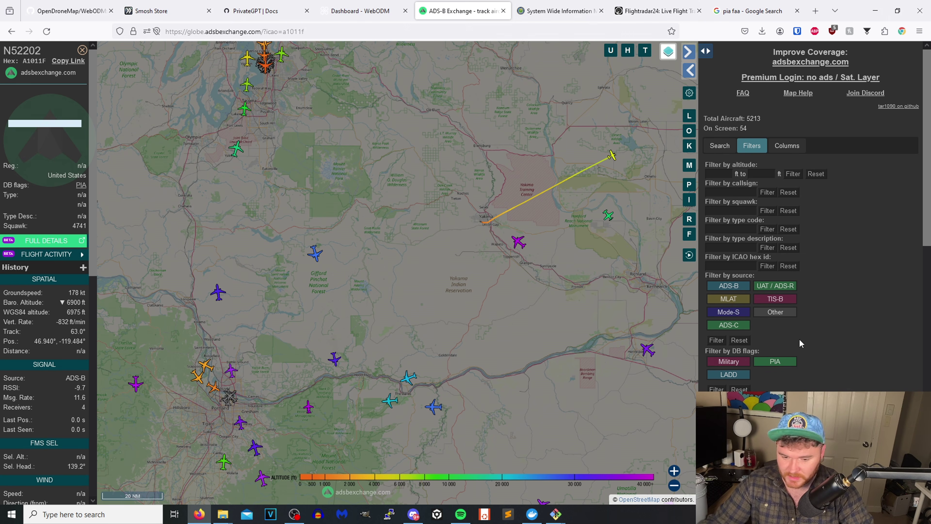
pyautogui.click(728, 365)
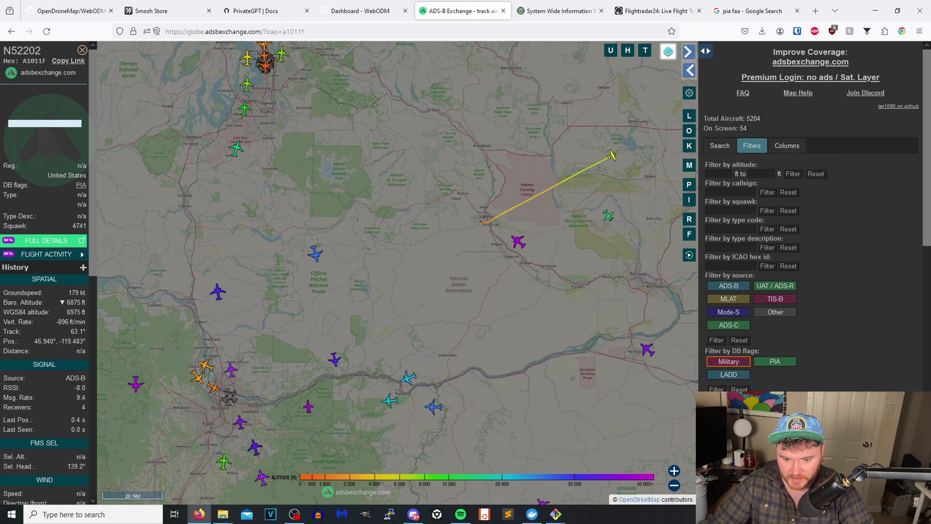
pyautogui.click(716, 388)
pyautogui.scroll(-3, 605, 342)
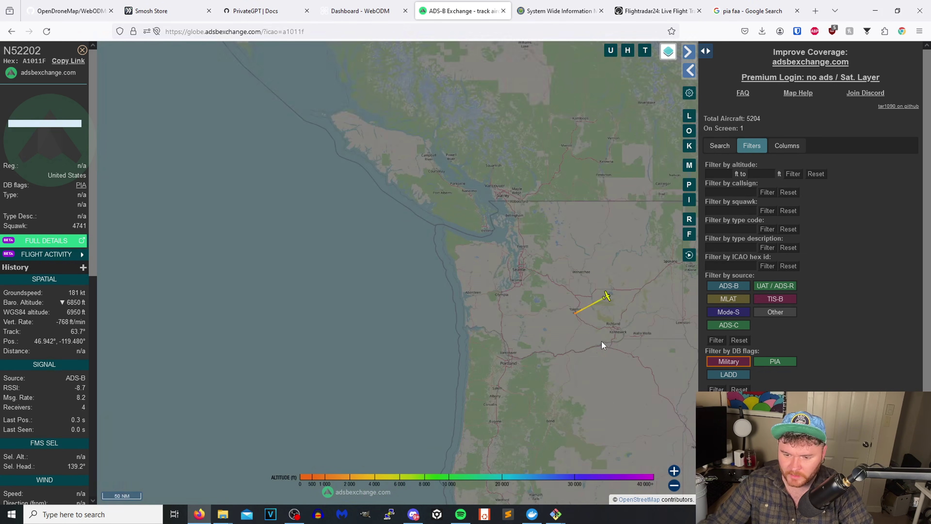
# Clear the selected PIA aircraft and show the details of the military aircraft over Kentucky
pyautogui.click(601, 341)
pyautogui.moveTo(624, 341); pyautogui.dragTo(367, 209)
pyautogui.scroll(-3, 428, 227)
pyautogui.scroll(-2, 428, 227)
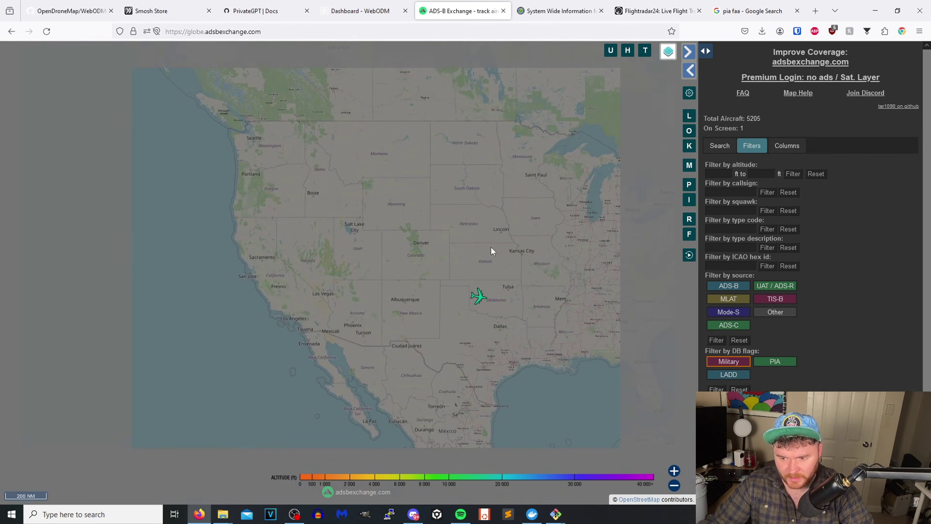
pyautogui.click(478, 295)
pyautogui.click(632, 279)
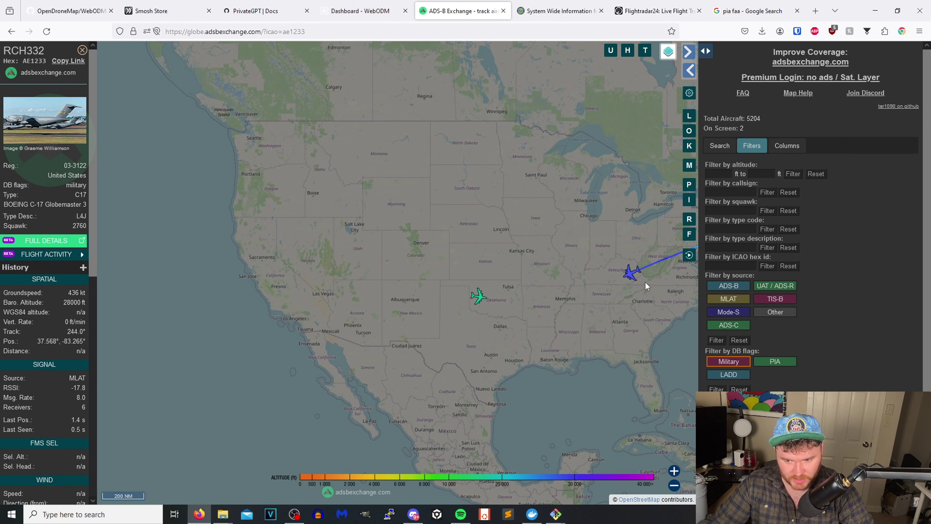
# Show the details and flight track of the military aircraft over Oklahoma
pyautogui.moveTo(486, 294); pyautogui.dragTo(486, 299)
pyautogui.click(485, 299)
pyautogui.click(477, 300)
pyautogui.moveTo(563, 254); pyautogui.dragTo(464, 237)
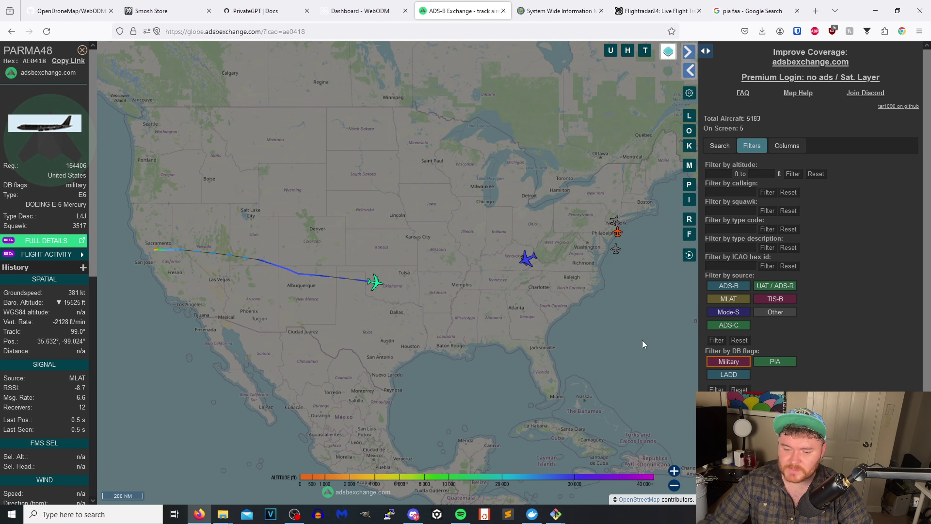
# Look for military aircraft worldwide and check the details of the two near the Persian Gulf, ending with no aircraft selected
pyautogui.scroll(-1, 524, 301)
pyautogui.moveTo(344, 334); pyautogui.dragTo(180, 346)
pyautogui.scroll(-1, 467, 304)
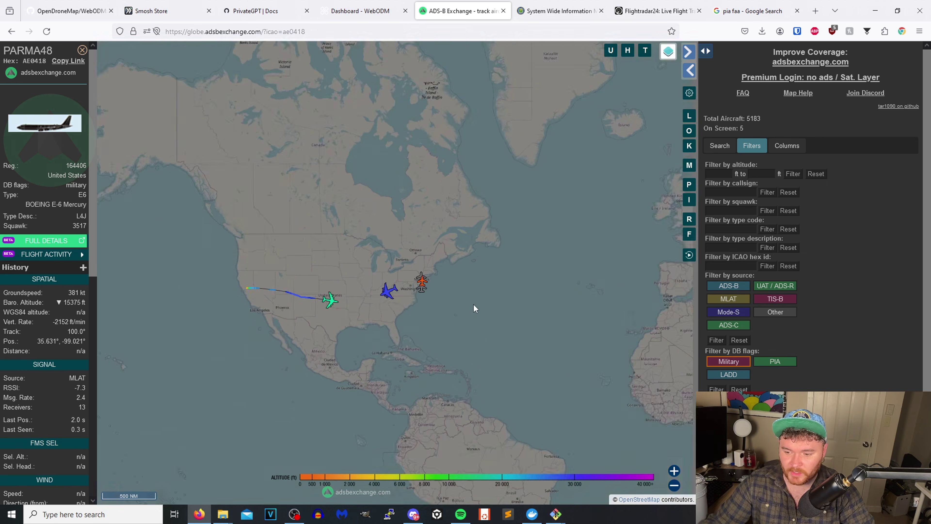
pyautogui.moveTo(557, 333); pyautogui.dragTo(409, 322)
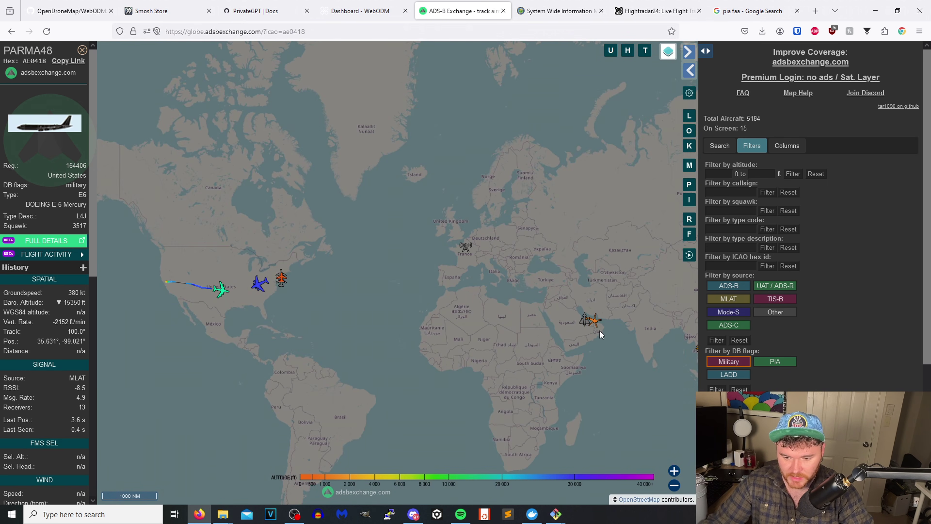
pyautogui.click(595, 321)
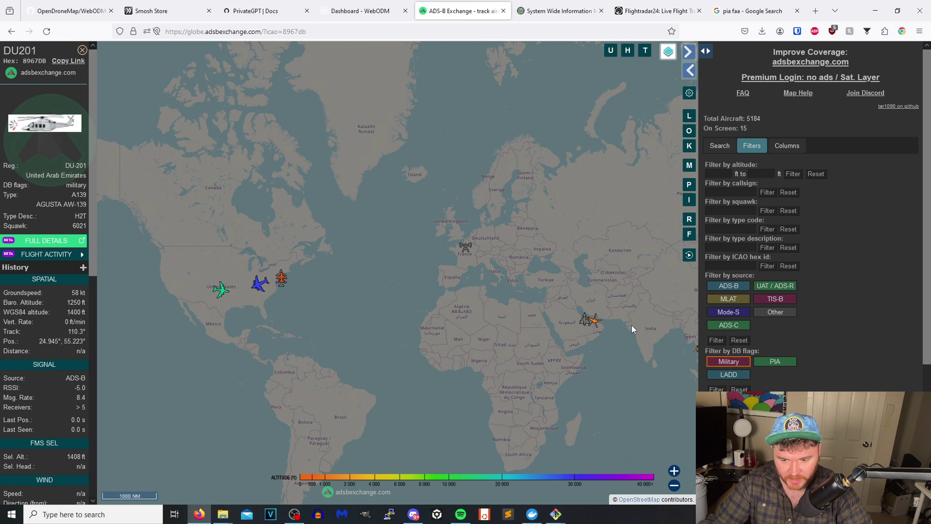
pyautogui.click(583, 319)
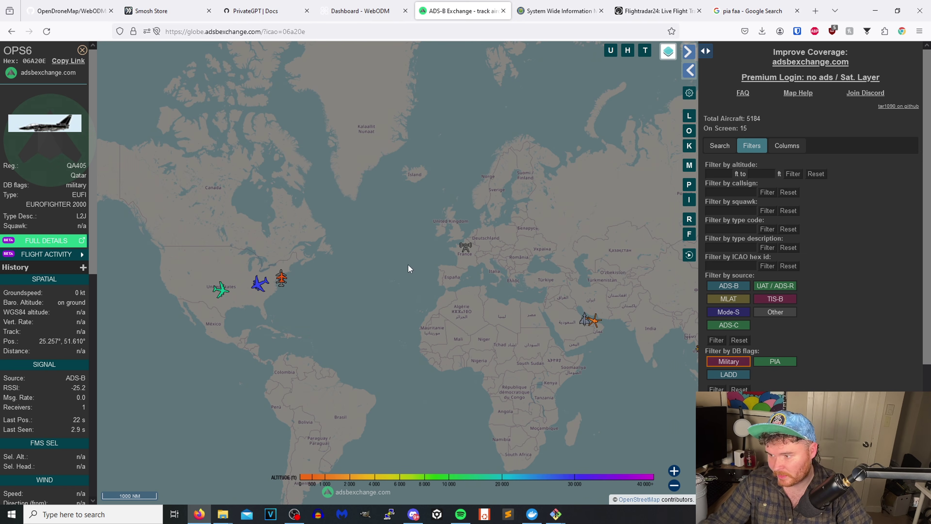
pyautogui.click(610, 274)
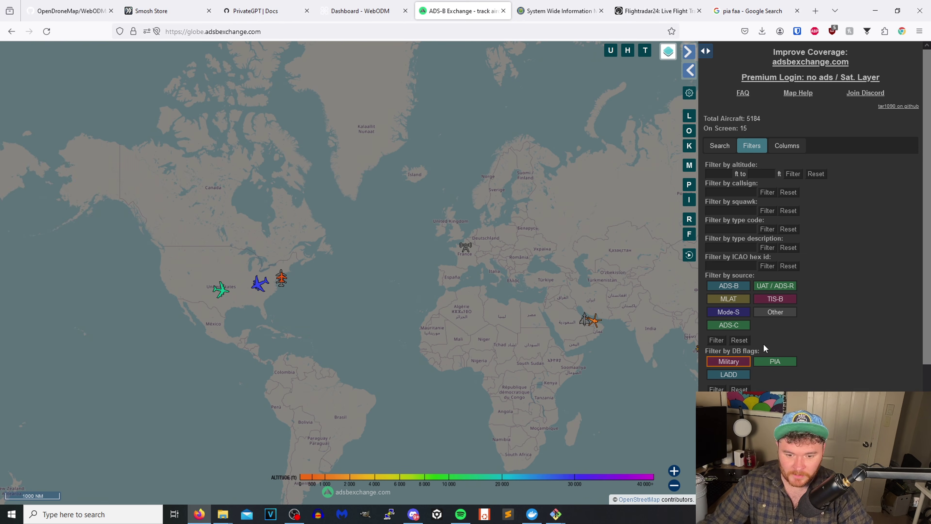
# Remove the Military filter and reset the database-flag selection so that all aircraft are shown
pyautogui.click(735, 362)
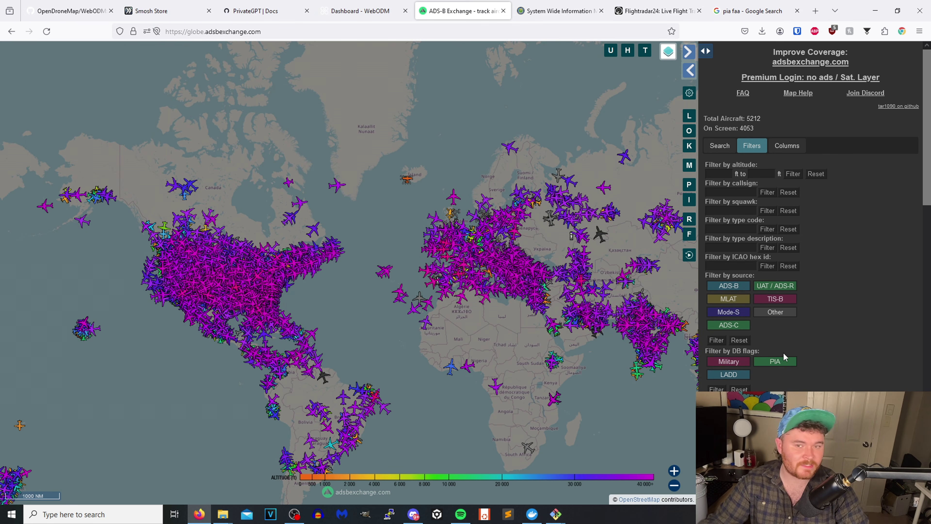
pyautogui.click(765, 366)
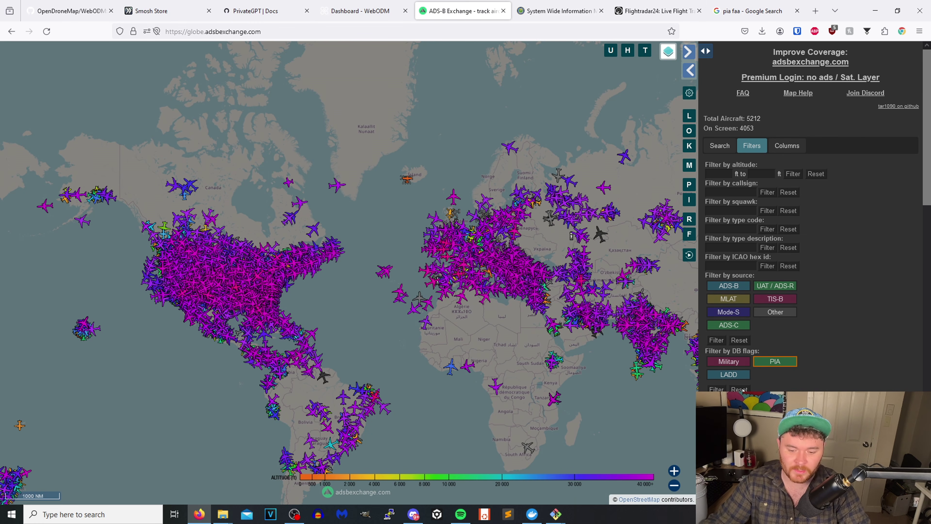
pyautogui.click(739, 391)
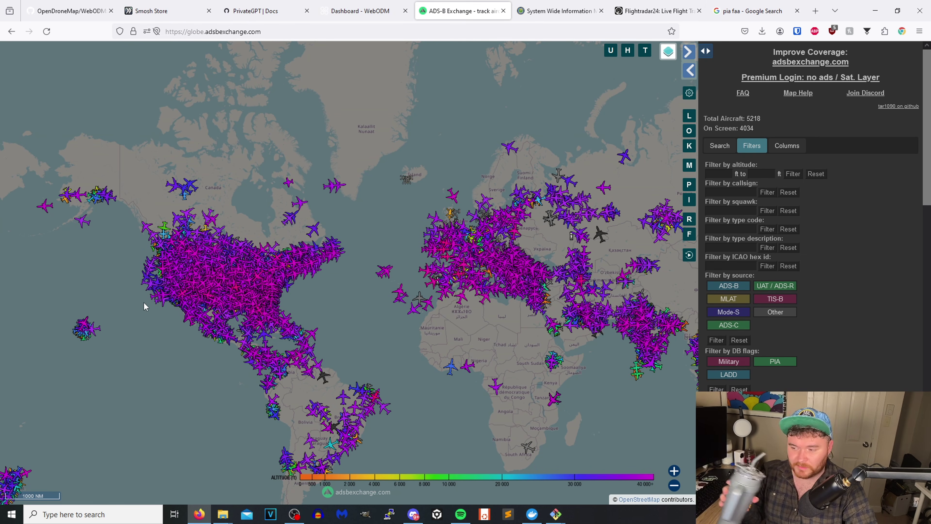
# Show the details of an aircraft over the mid-Atlantic and filter the map to a minimum altitude of 40000 ft
pyautogui.click(382, 271)
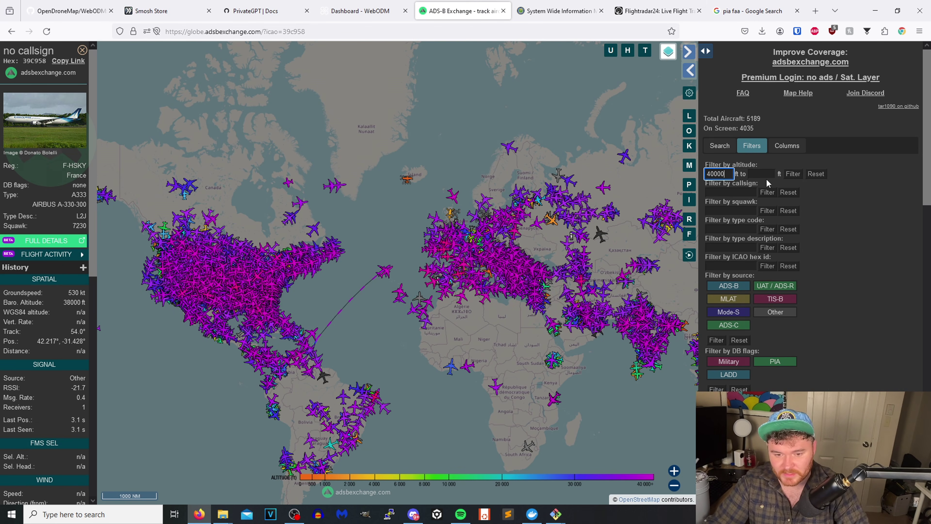
pyautogui.click(796, 176)
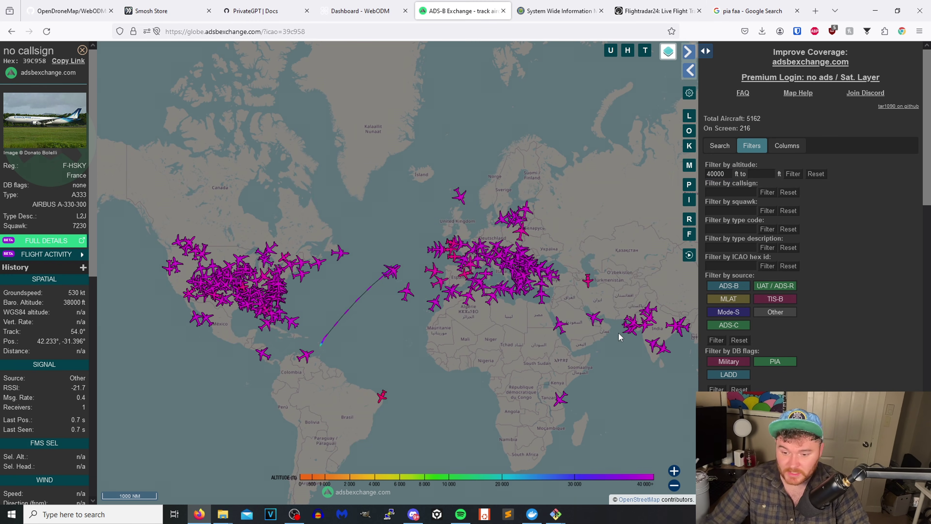
# Check the altitude of the aircraft off Brazil's northeast coast and raise the minimum altitude filter to 47000 ft
pyautogui.click(381, 397)
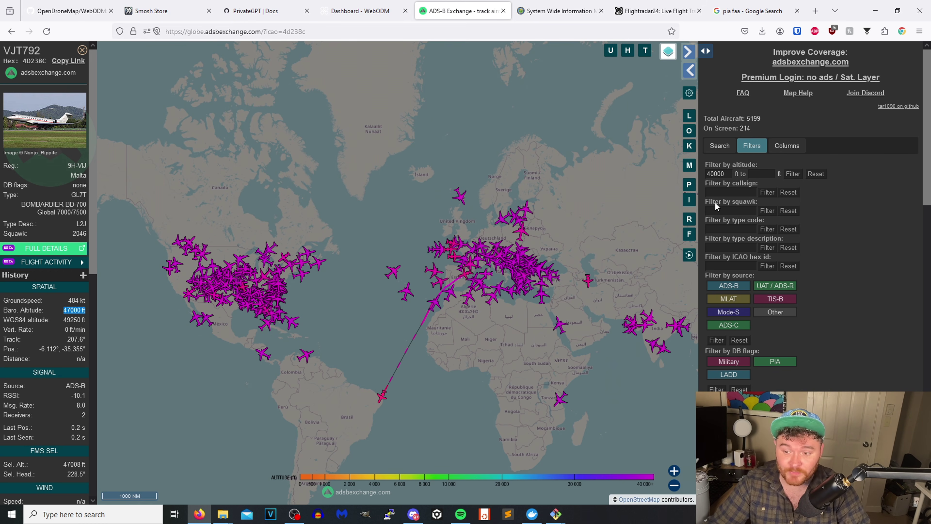
pyautogui.doubleClick(728, 174)
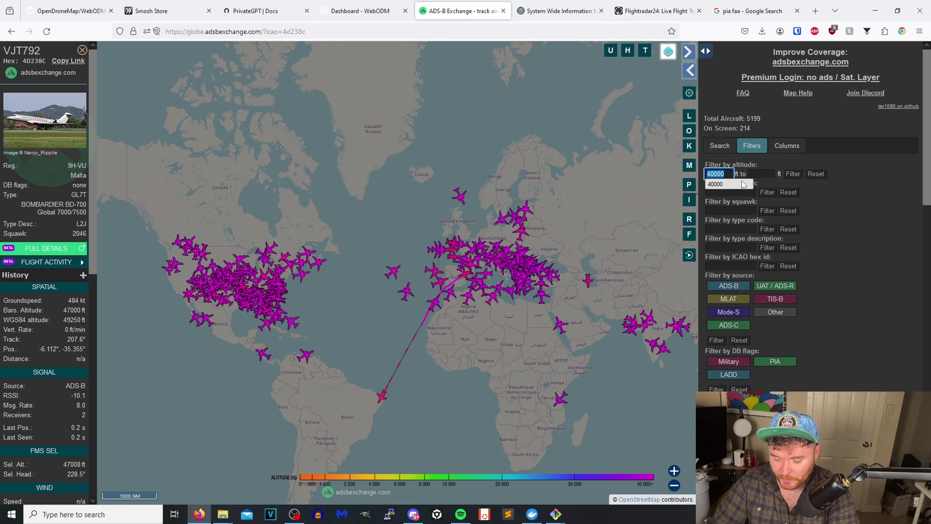
pyautogui.write('470')
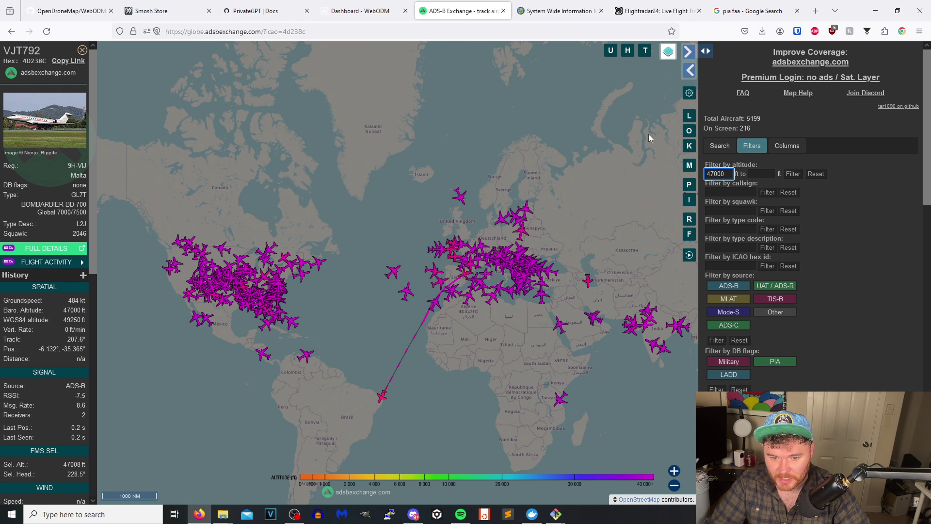
pyautogui.click(791, 174)
pyautogui.click(372, 200)
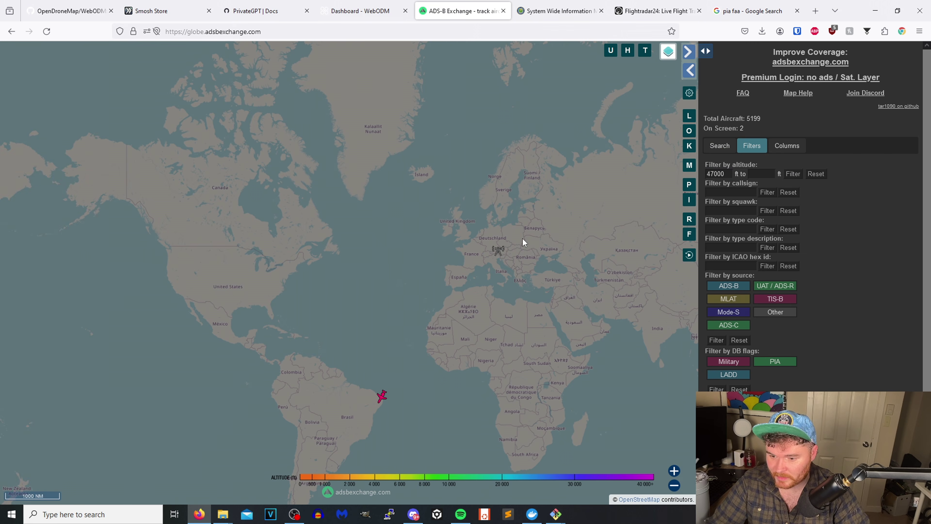
# Look over the whole world map for remaining aircraft and examine the flight track of the jet off Brazil's coast
pyautogui.scroll(-3, 522, 239)
pyautogui.scroll(-3, 546, 294)
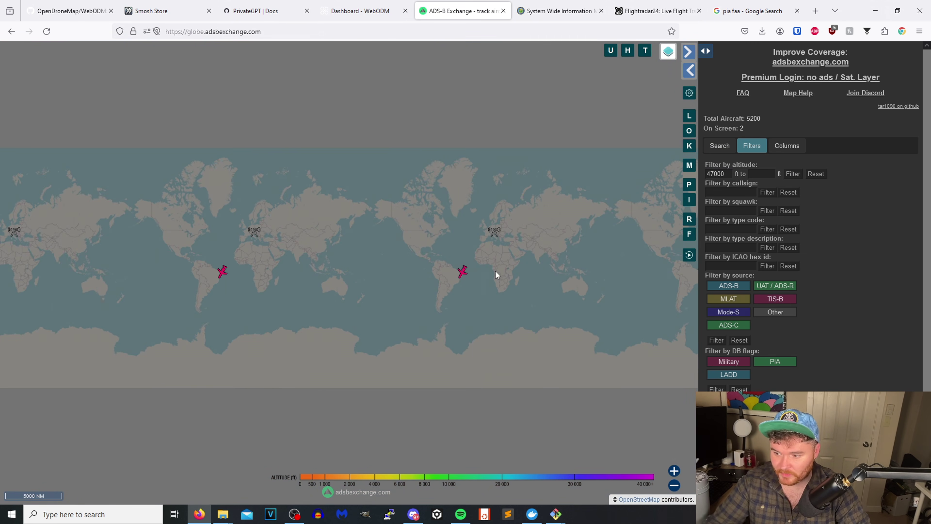
pyautogui.click(462, 270)
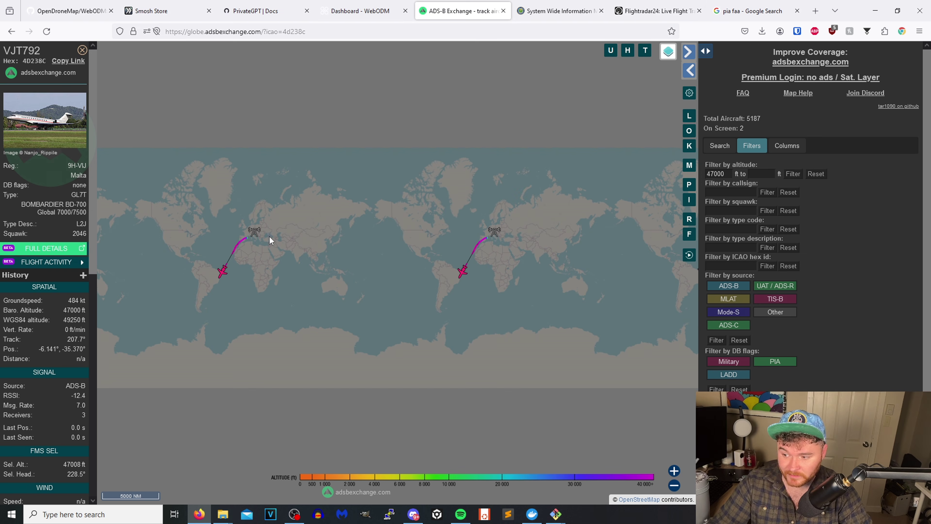
pyautogui.scroll(3, 464, 252)
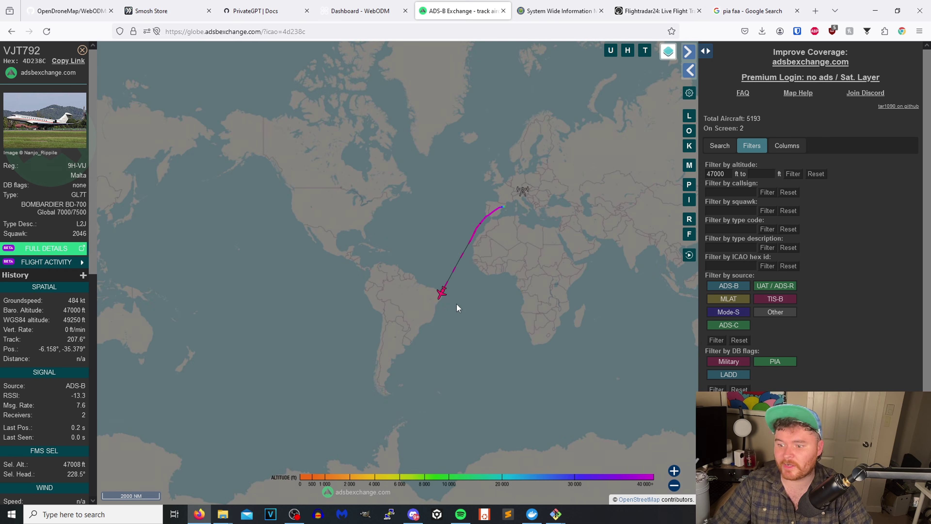
pyautogui.scroll(2, 457, 308)
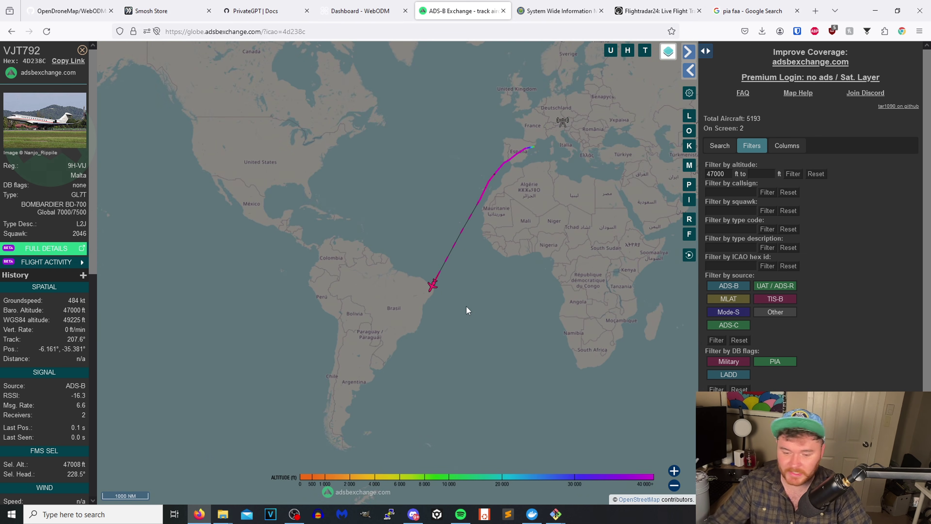
# Deselect the jet off Brazil's coast and clear the minimum altitude filter so that all aircraft are shown
pyautogui.click(478, 304)
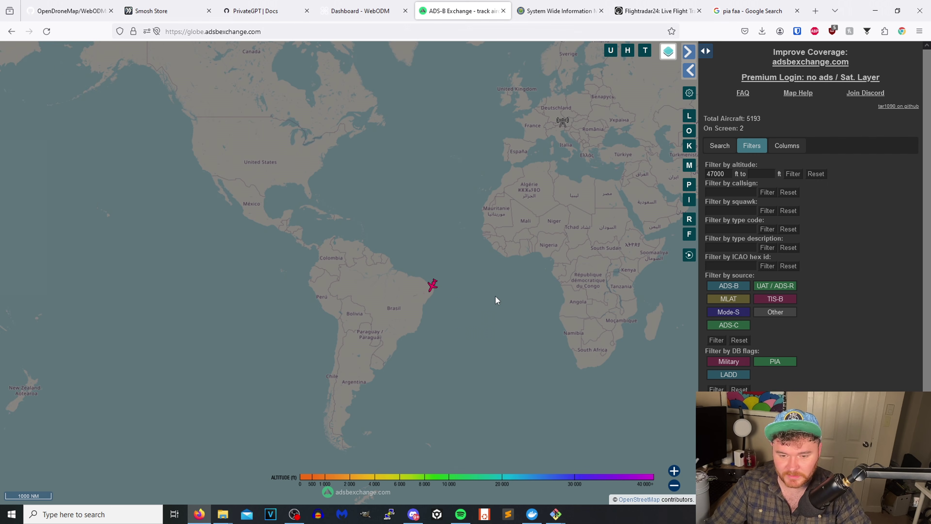
pyautogui.doubleClick(715, 174)
pyautogui.press('BackSpace')
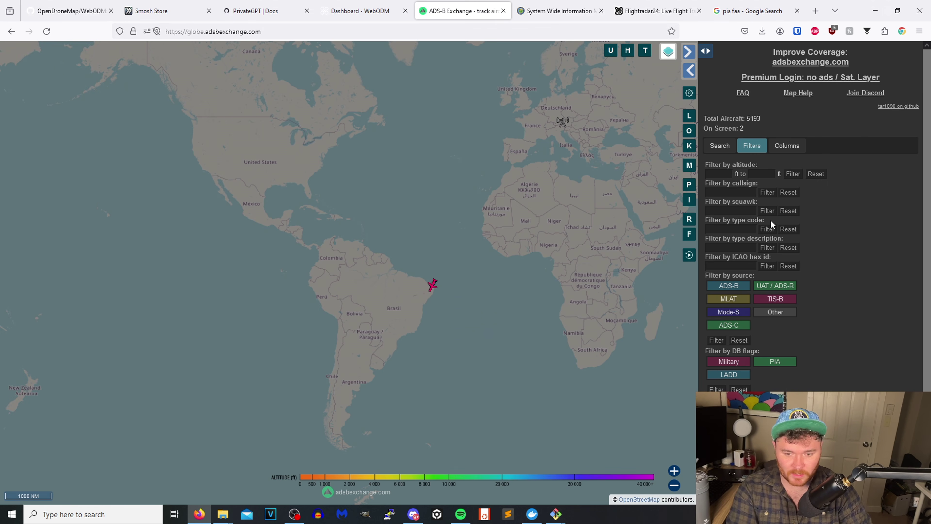
pyautogui.click(498, 273)
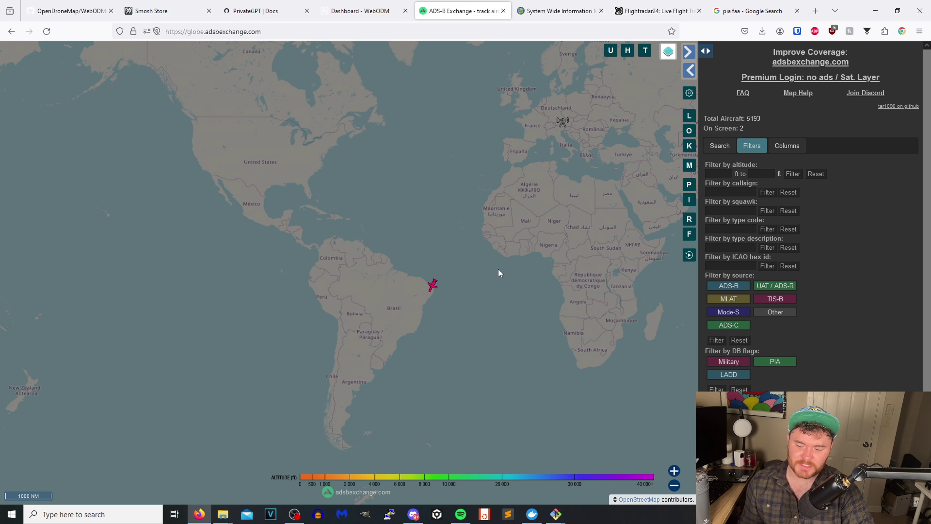
pyautogui.click(787, 192)
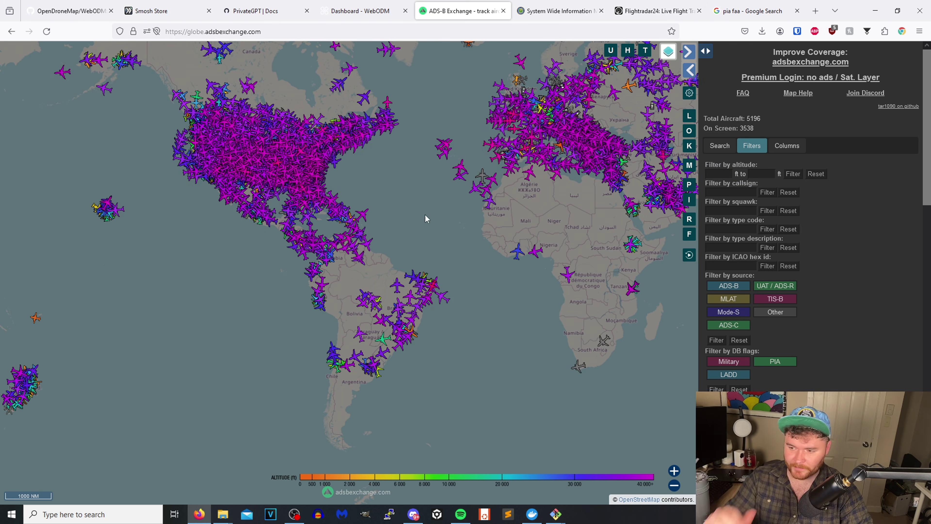
# Filter the map to Military-flagged aircraft and view the details of the blue and green aircraft over the United States
pyautogui.click(710, 389)
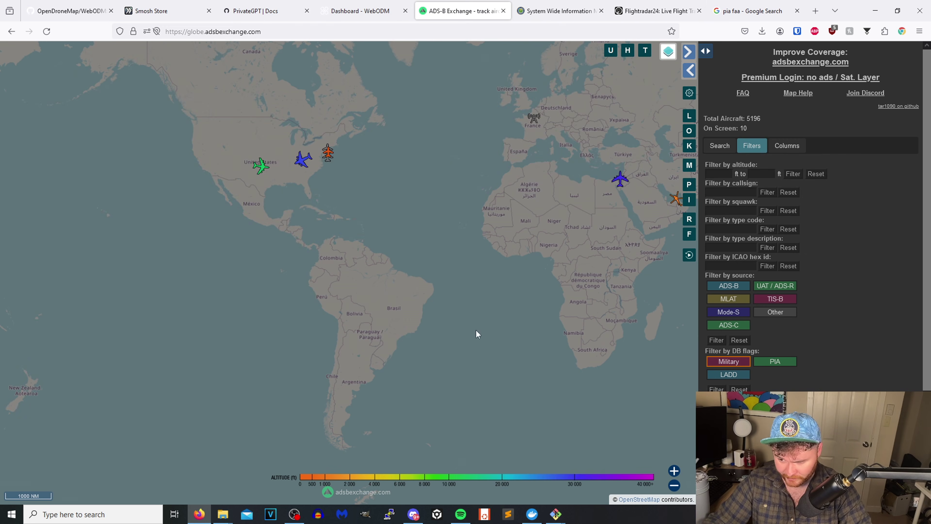
pyautogui.click(303, 160)
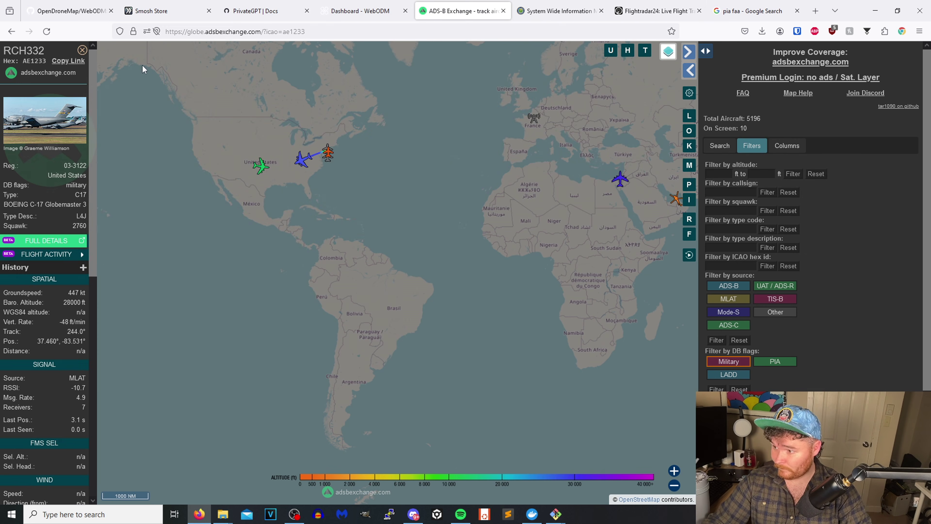
pyautogui.click(259, 166)
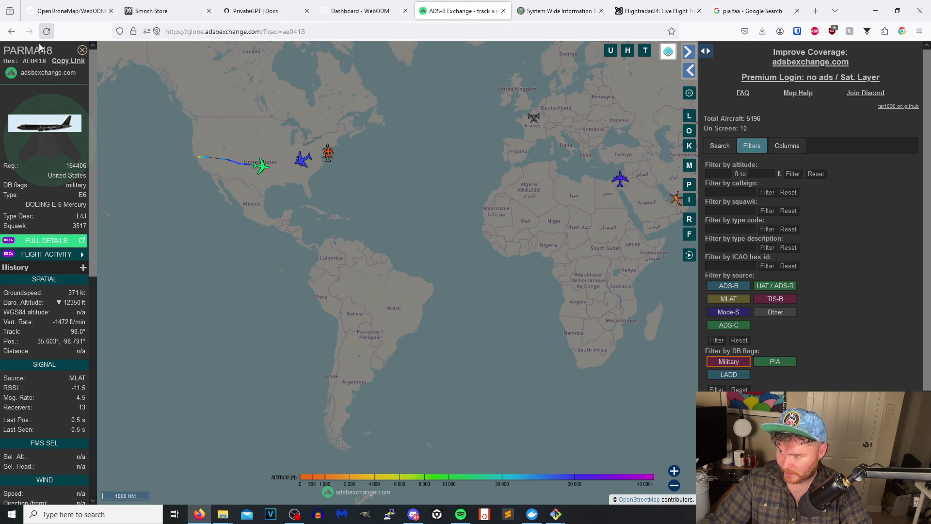
# Copy the selected military aircraft's callsign and filter the map by callsign PARMA48
pyautogui.doubleClick(36, 50)
pyautogui.hotkey('ctrl', 'c')
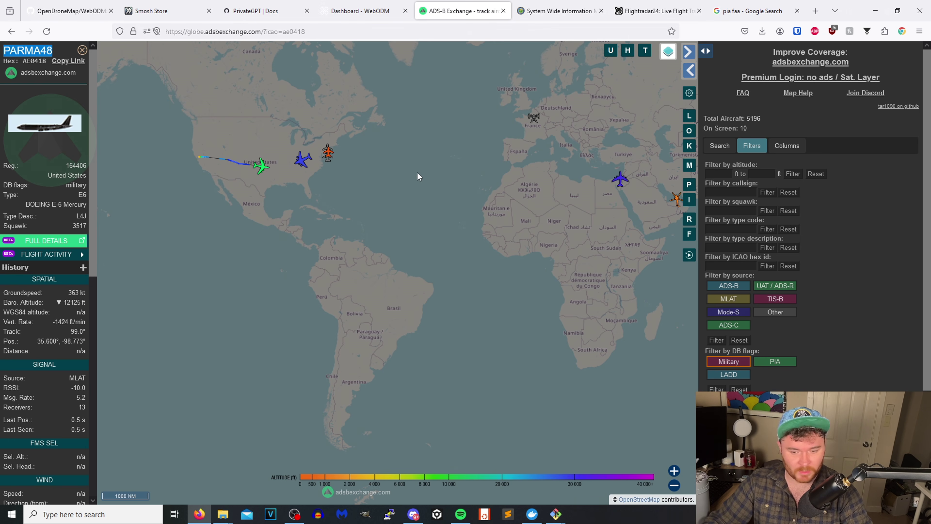
pyautogui.click(743, 194)
pyautogui.hotkey('ctrl', 'v')
pyautogui.press('Return')
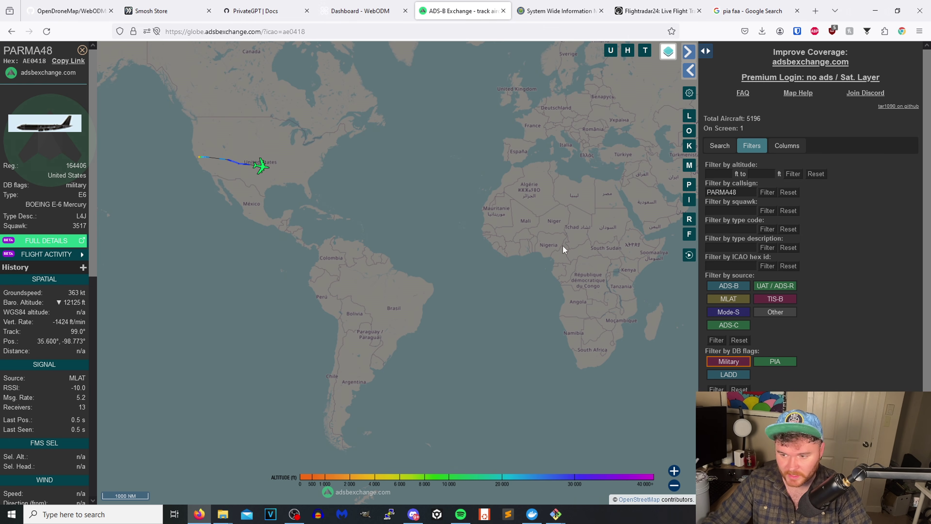
# Deselect the aircraft and reset both the callsign and Military filters
pyautogui.click(377, 257)
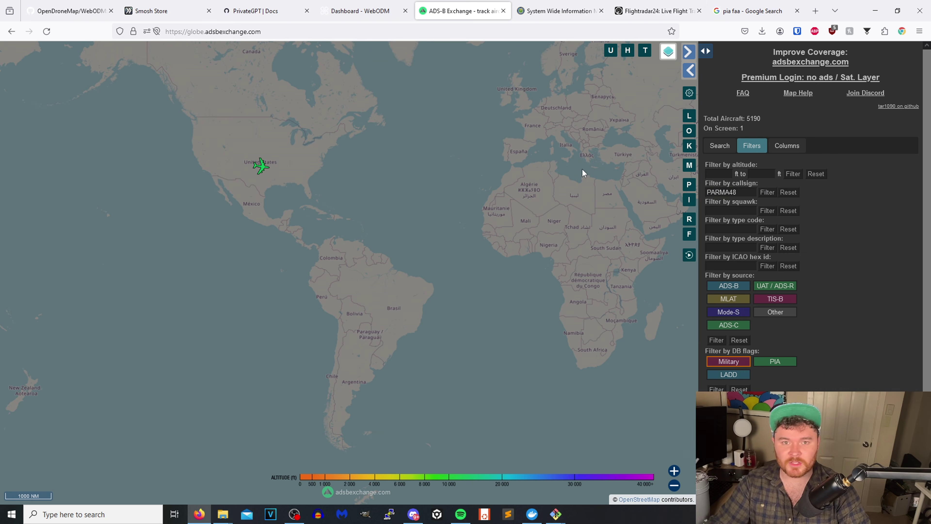
pyautogui.click(788, 190)
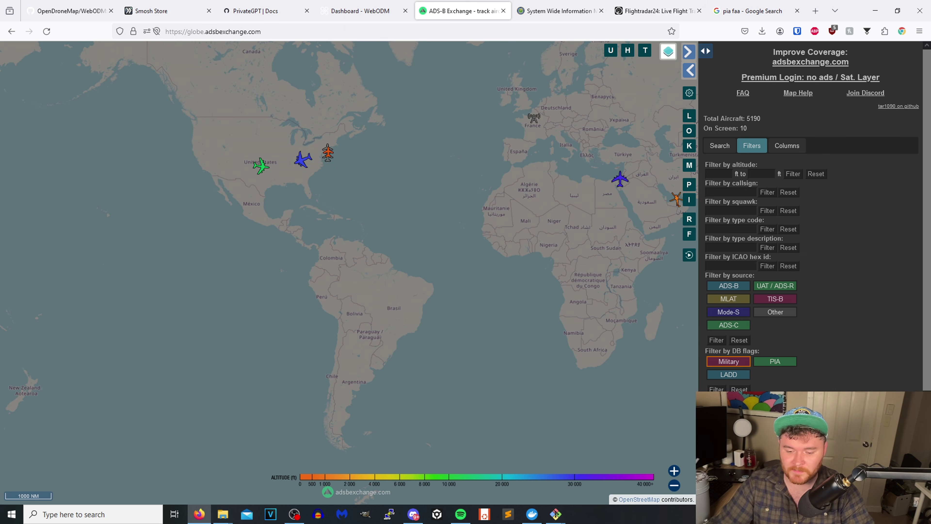
pyautogui.click(738, 388)
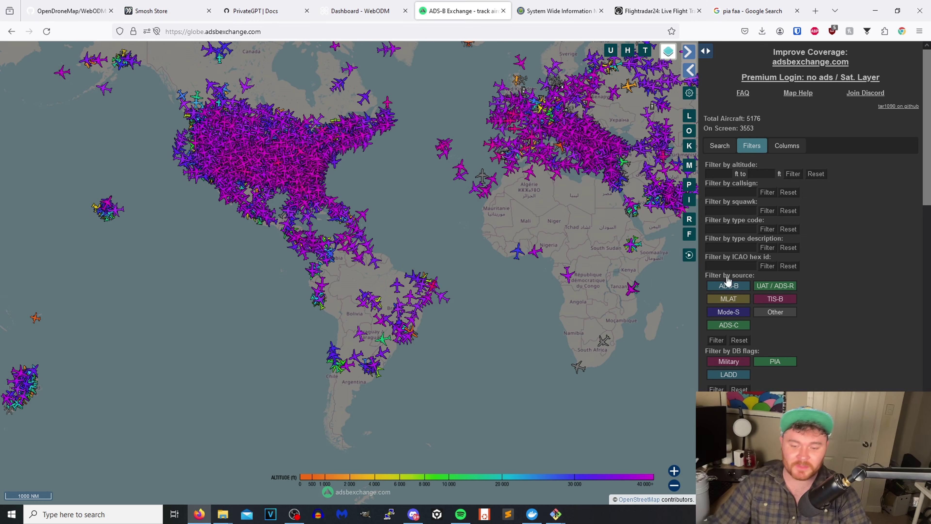
# Filter the map by squawk code 7500, and after that by squawk code 7600
pyautogui.click(735, 212)
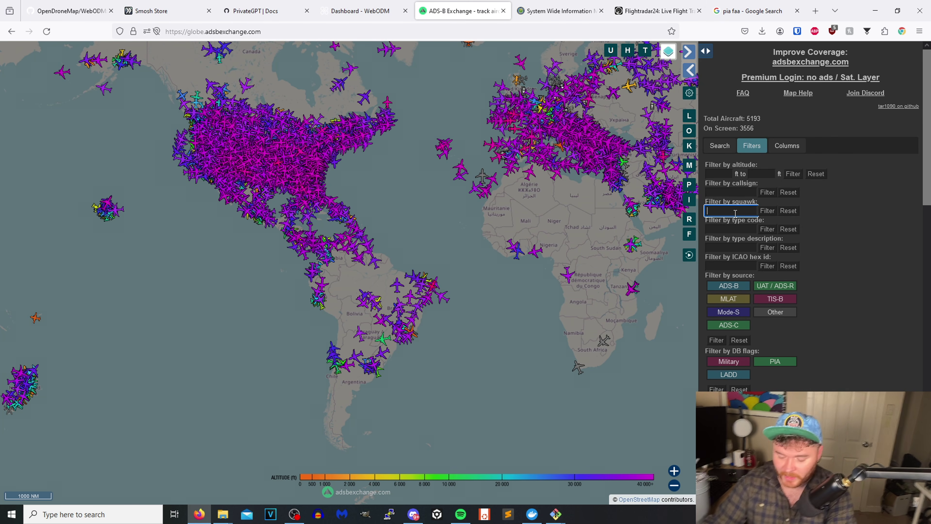
pyautogui.click(767, 210)
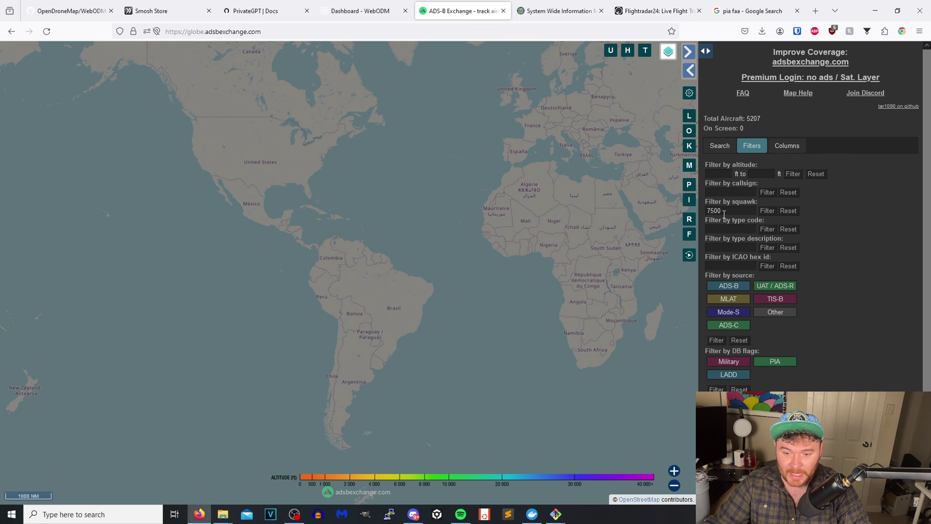
pyautogui.doubleClick(723, 212)
pyautogui.write('7600')
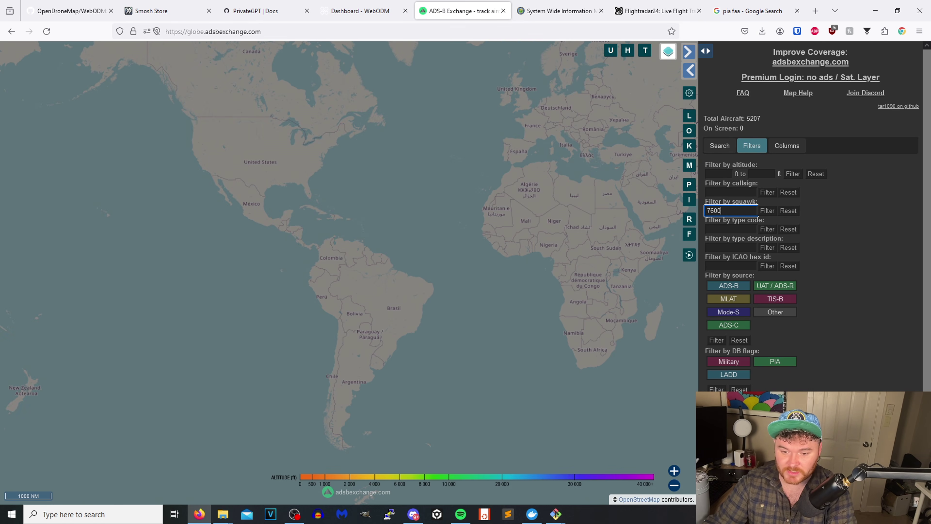
pyautogui.click(767, 210)
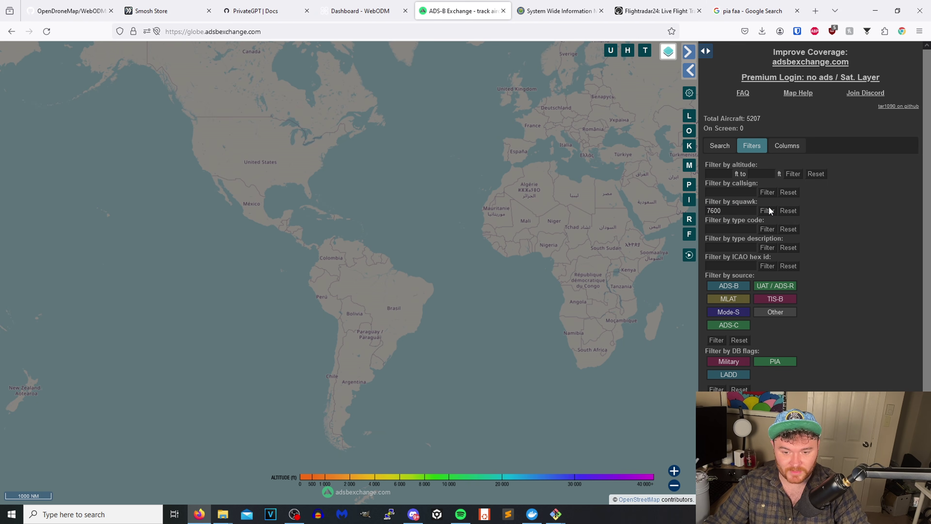
# Change the squawk filter to 7700 and check the whole world map for matching aircraft
pyautogui.doubleClick(713, 211)
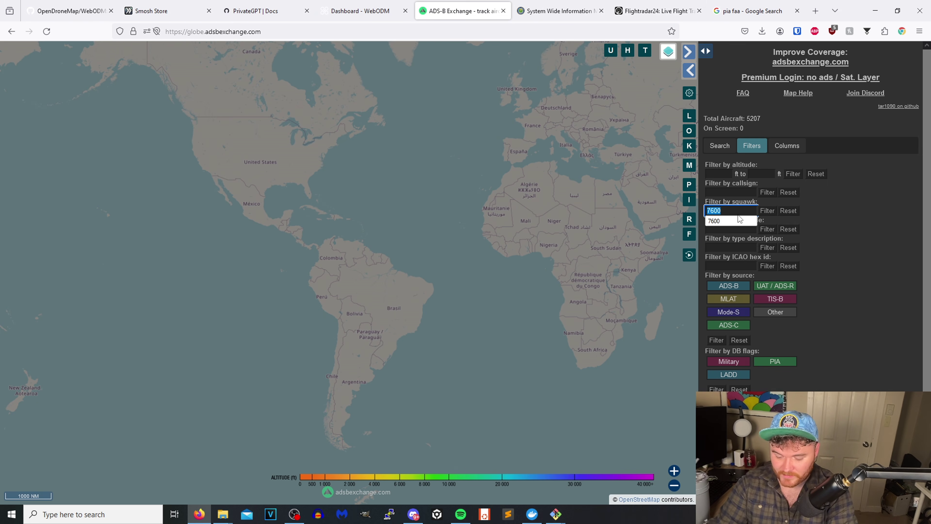
pyautogui.write('77')
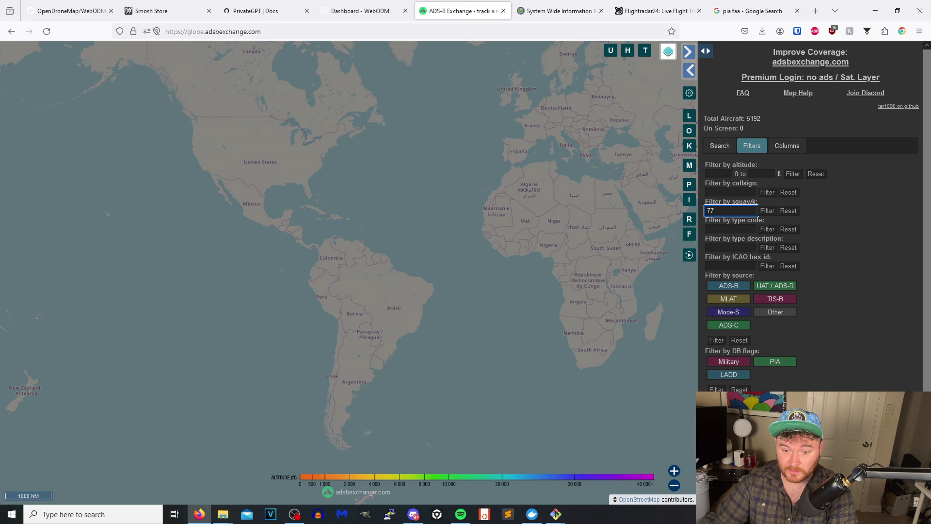
pyautogui.click(767, 210)
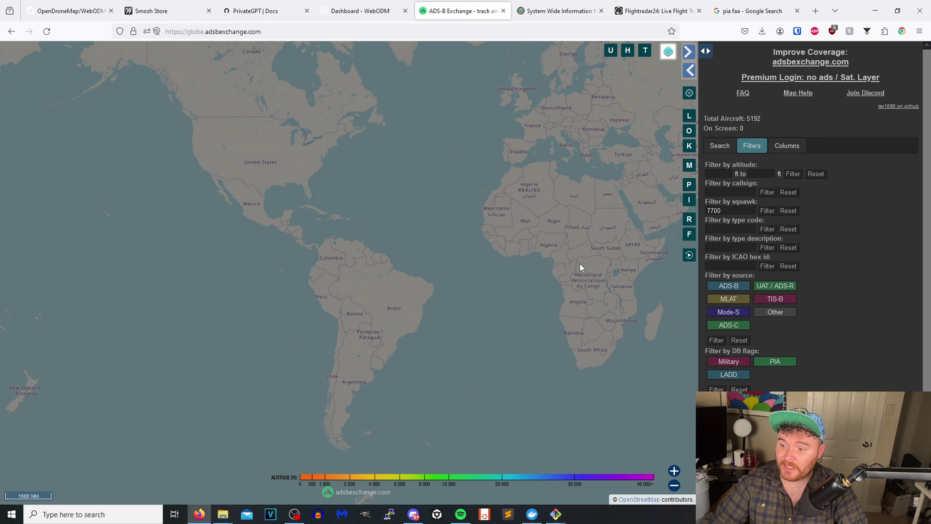
pyautogui.scroll(-2, 577, 261)
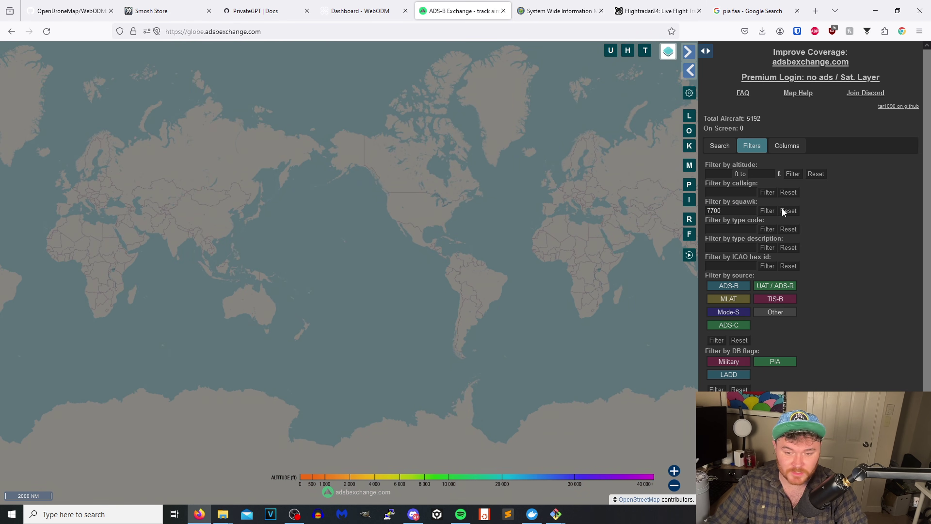
# Reset the squawk filter and show the details of an aircraft over northeastern Oregon
pyautogui.click(787, 213)
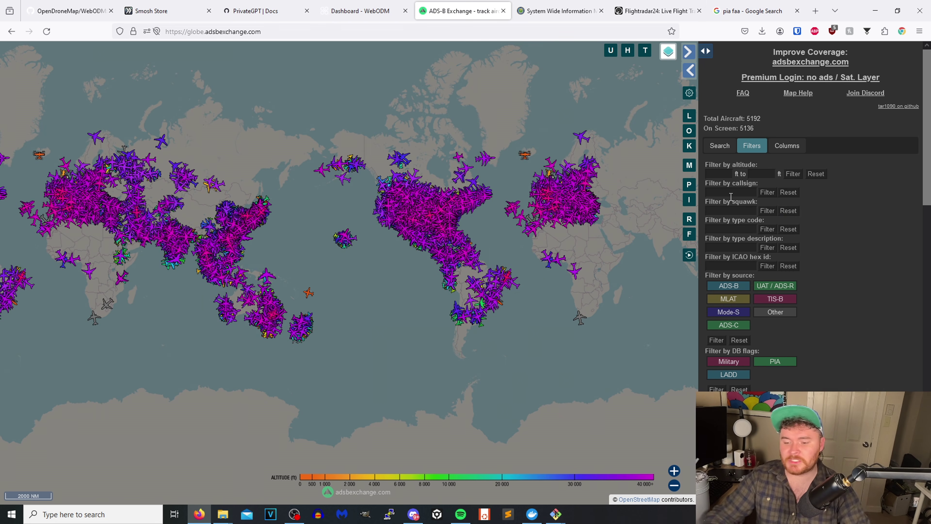
pyautogui.moveTo(529, 278)
pyautogui.scroll(10, 403, 223)
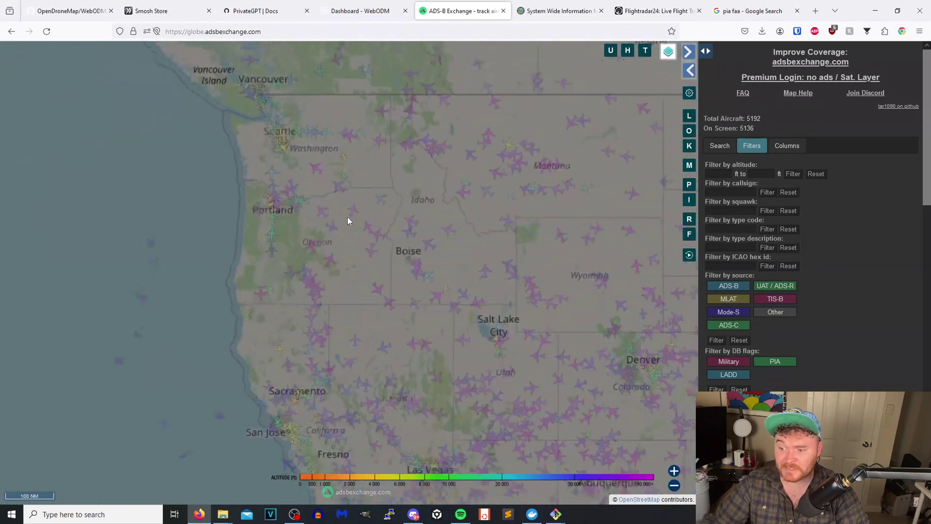
pyautogui.click(357, 201)
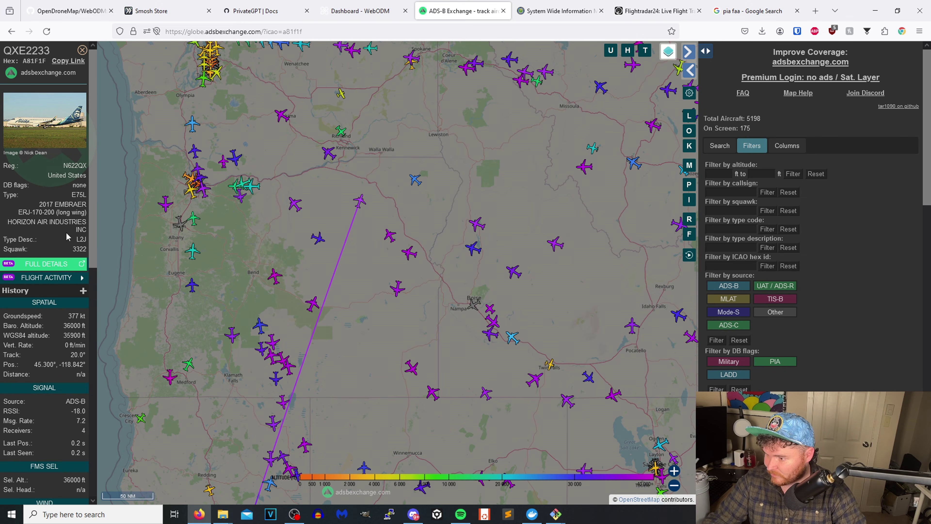
# Copy the selected aircraft's squawk code, filter the map by squawk 3322, and deselect the aircraft
pyautogui.doubleClick(81, 250)
pyautogui.hotkey('ctrl', 'c')
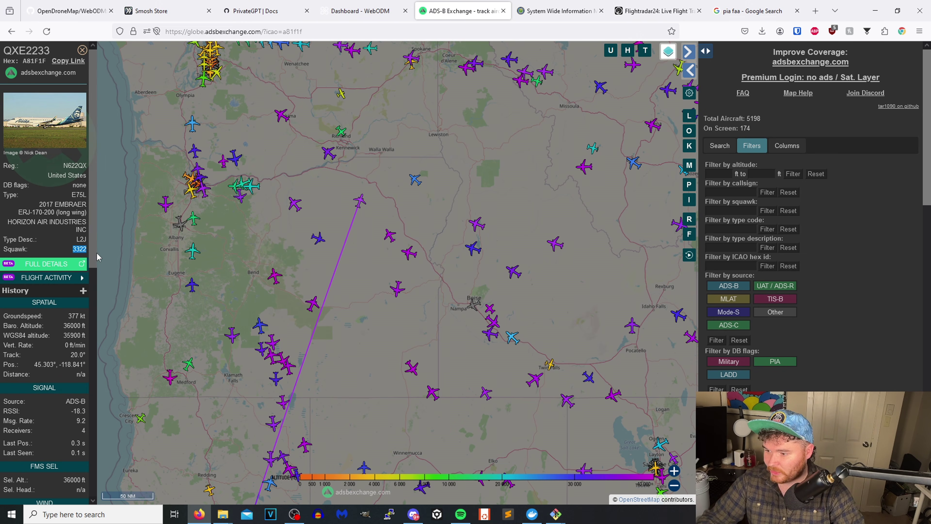
pyautogui.click(739, 210)
pyautogui.hotkey('ctrl', 'v')
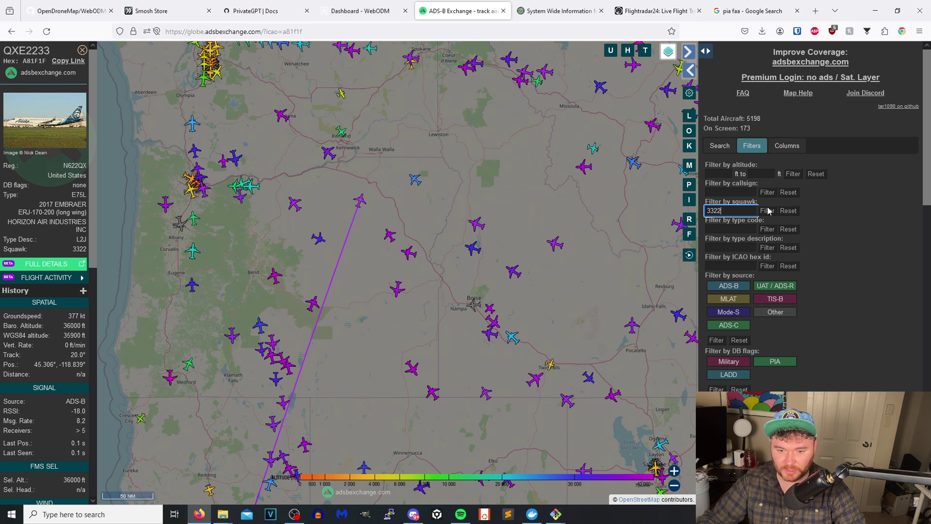
pyautogui.click(768, 210)
pyautogui.click(561, 233)
# Examine the details and locations of the aircraft sharing squawk 3322 over the northwestern United States, Japan and Thailand
pyautogui.scroll(-4, 622, 268)
pyautogui.scroll(-5, 441, 258)
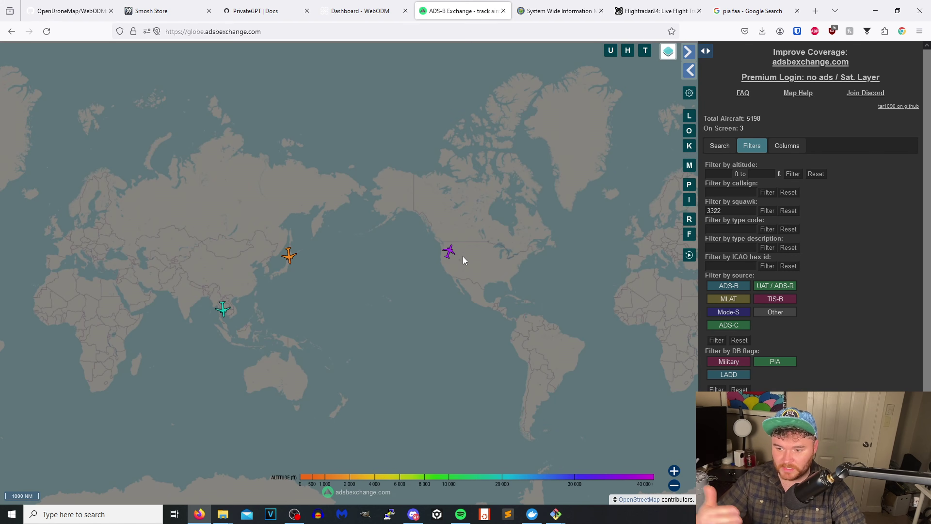
pyautogui.scroll(4, 463, 256)
pyautogui.click(417, 236)
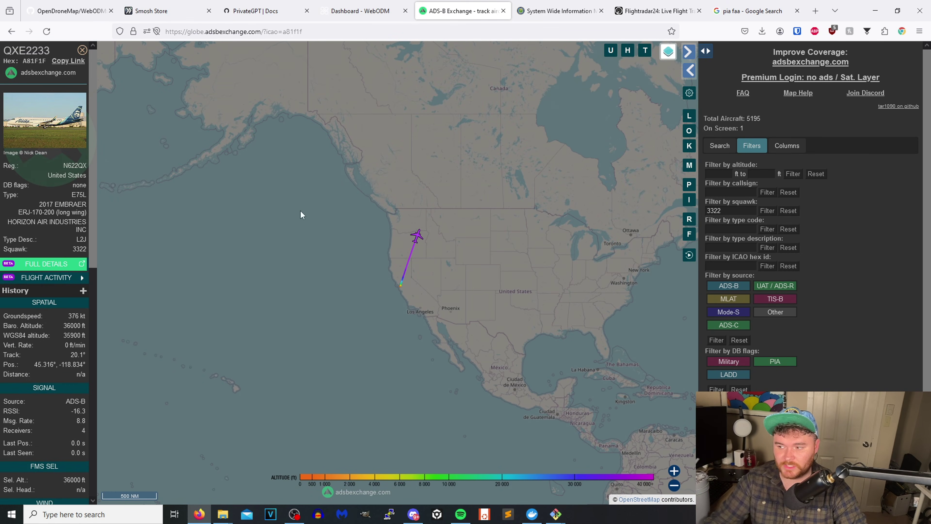
pyautogui.moveTo(200, 209); pyautogui.dragTo(422, 198)
pyautogui.moveTo(320, 250); pyautogui.dragTo(410, 258)
pyautogui.click(409, 246)
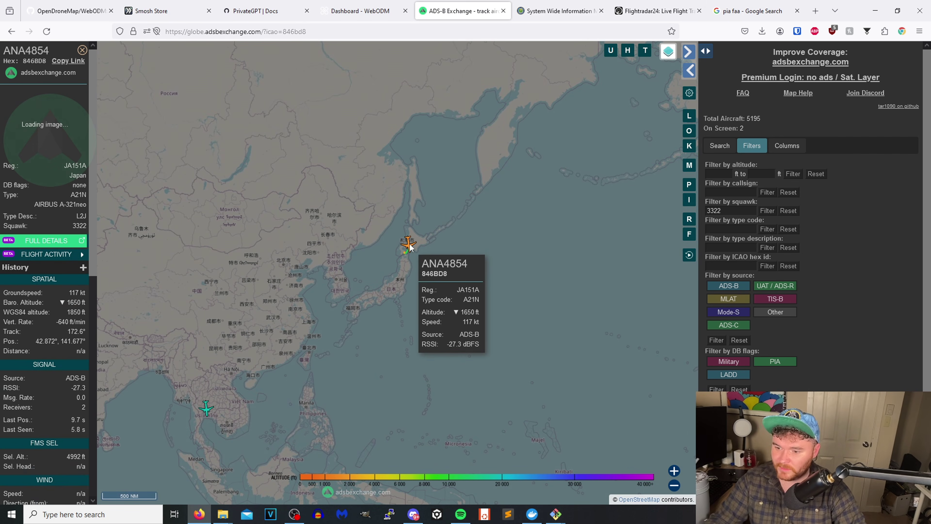
pyautogui.click(204, 412)
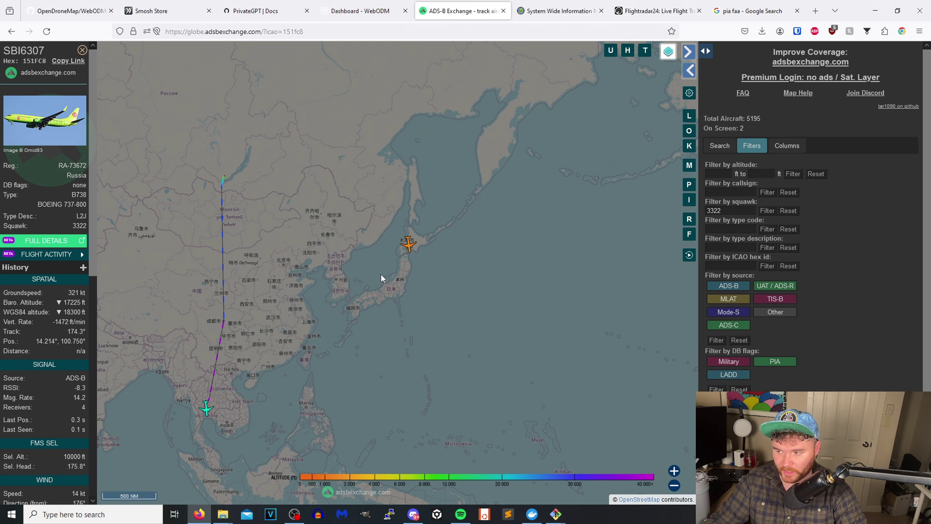
pyautogui.scroll(-3, 381, 278)
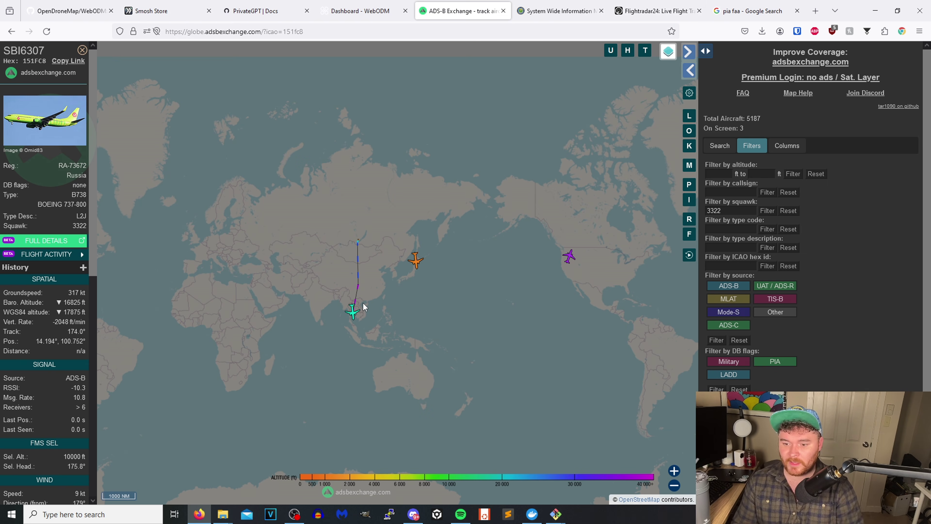
pyautogui.scroll(4, 573, 263)
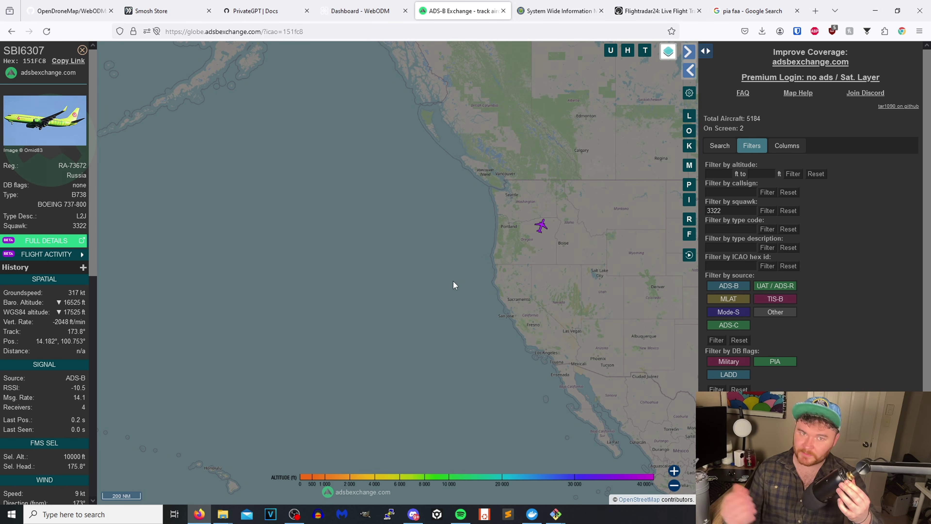
# Reset the squawk filter and show the details of the aircraft near Bend, Oregon
pyautogui.click(795, 212)
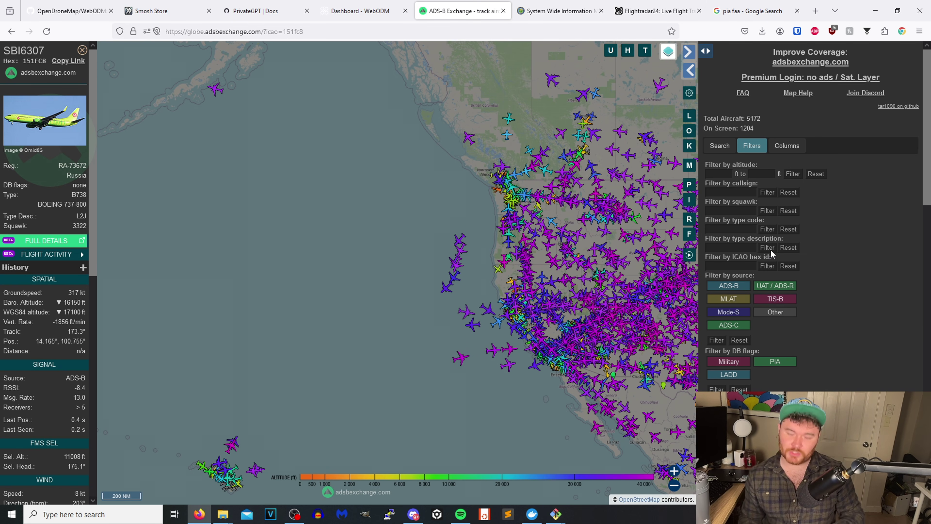
pyautogui.scroll(3, 597, 253)
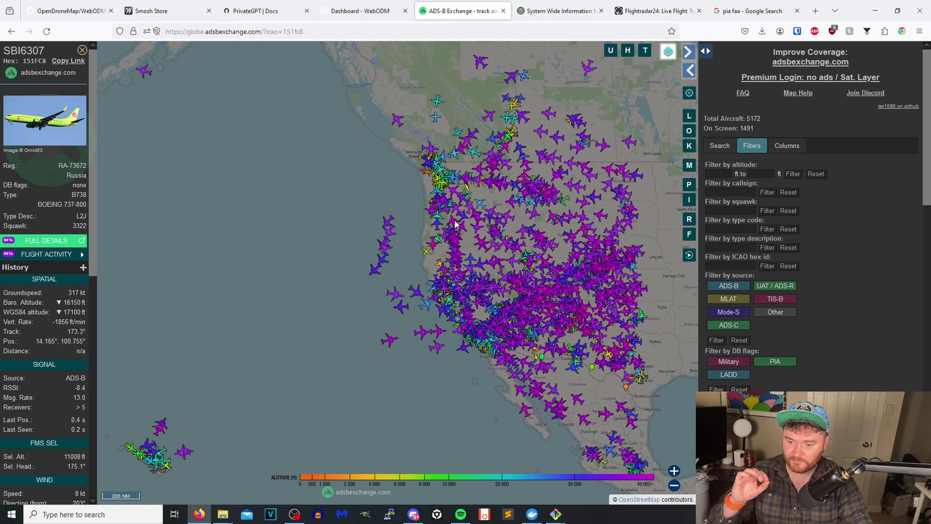
pyautogui.scroll(3, 459, 238)
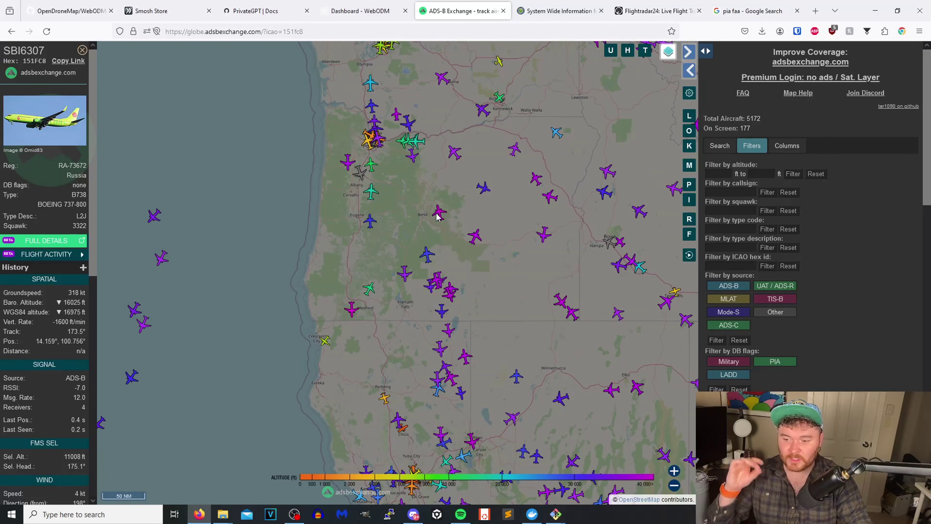
pyautogui.click(441, 222)
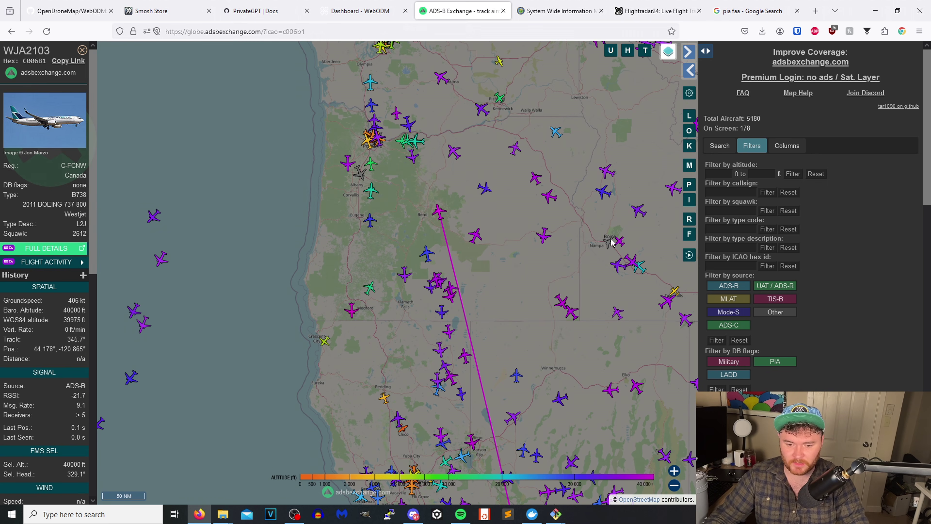
# Copy the selected aircraft's type code, filter the map by type code B738, and deselect the aircraft
pyautogui.click(746, 229)
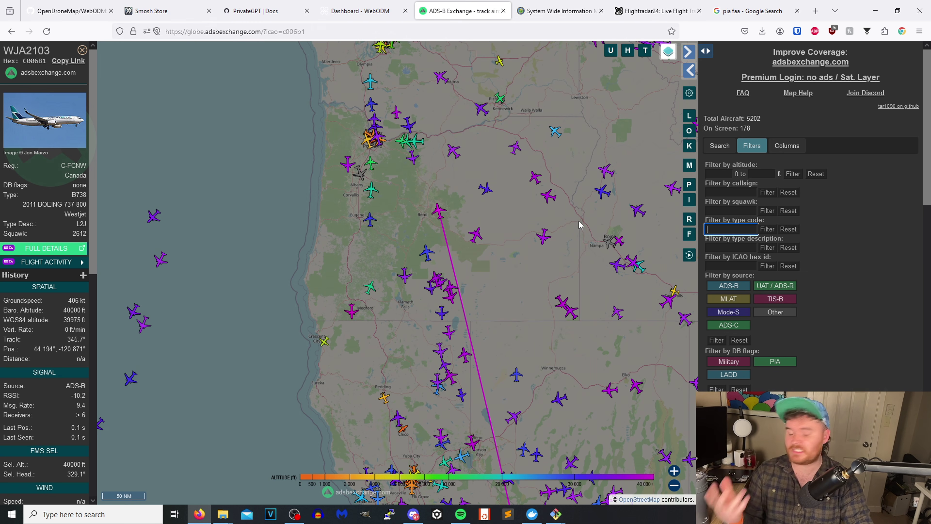
pyautogui.doubleClick(79, 195)
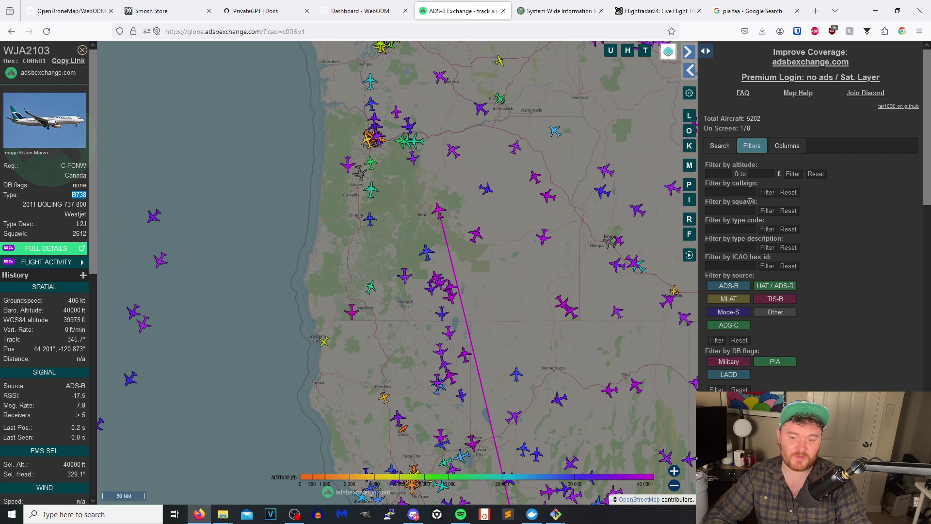
pyautogui.click(744, 231)
pyautogui.click(766, 230)
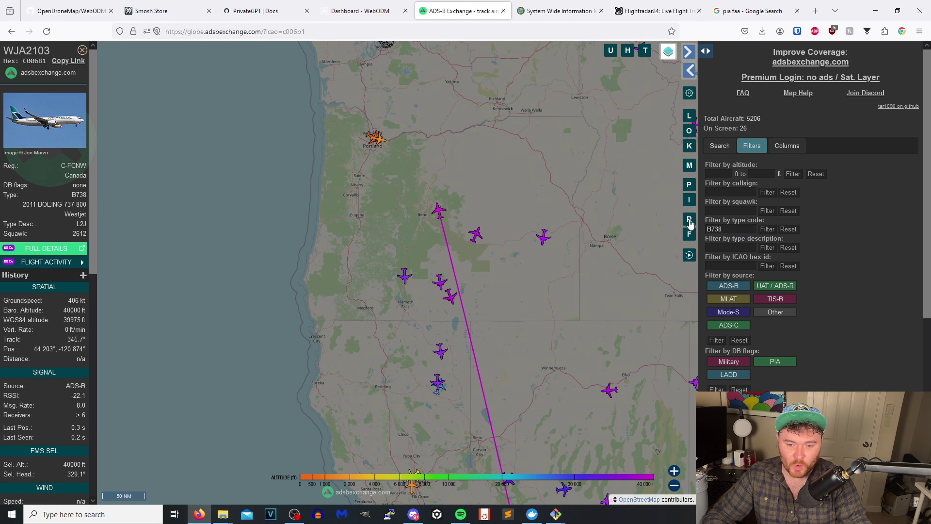
pyautogui.click(629, 266)
pyautogui.scroll(-3, 638, 272)
pyautogui.scroll(-5, 491, 250)
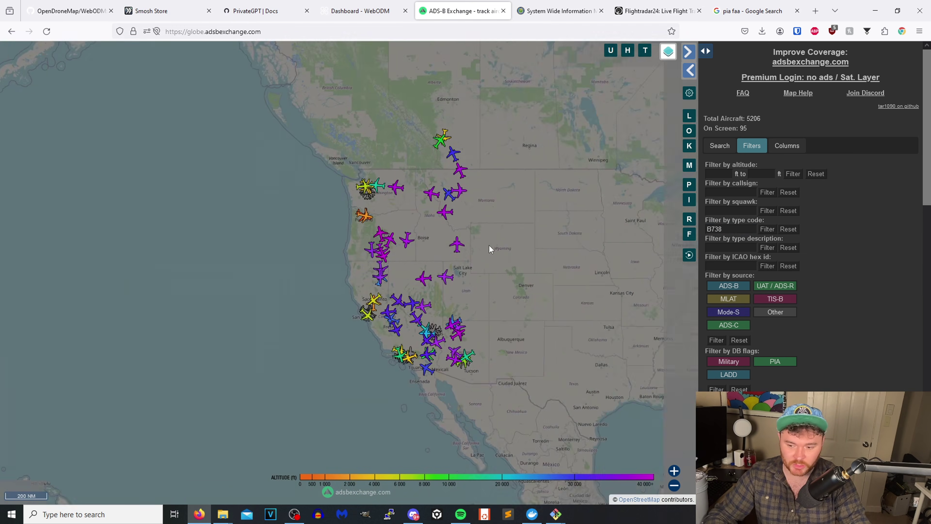
# Change the type code filter to B737 and apply it to the world map
pyautogui.doubleClick(724, 231)
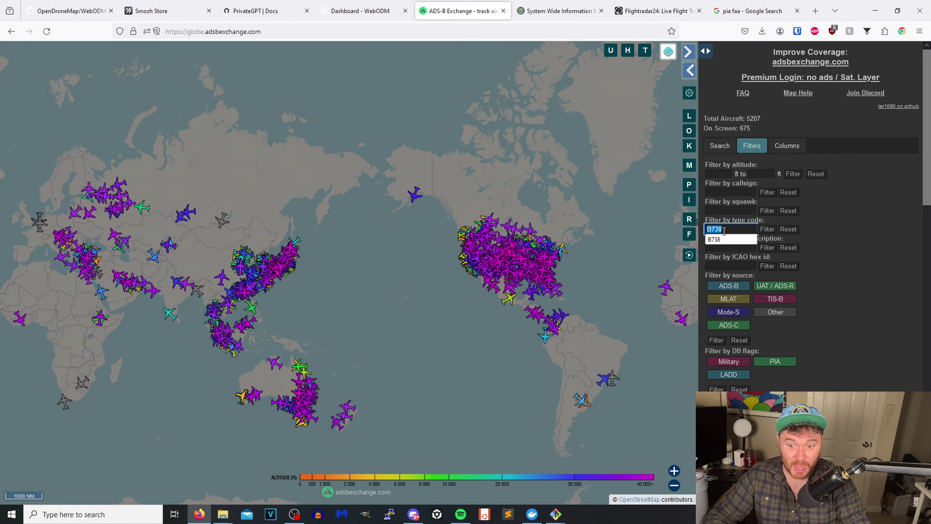
pyautogui.click(736, 228)
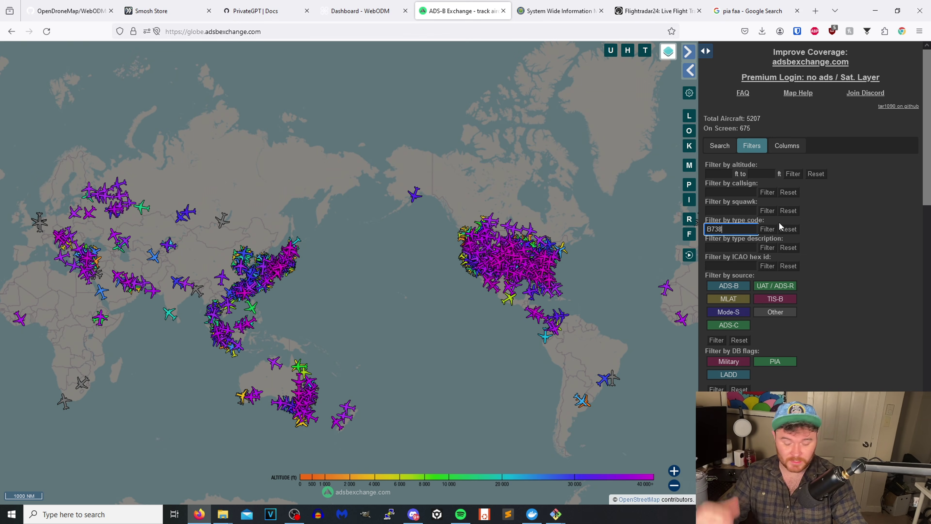
pyautogui.press('BackSpace')
pyautogui.write('7')
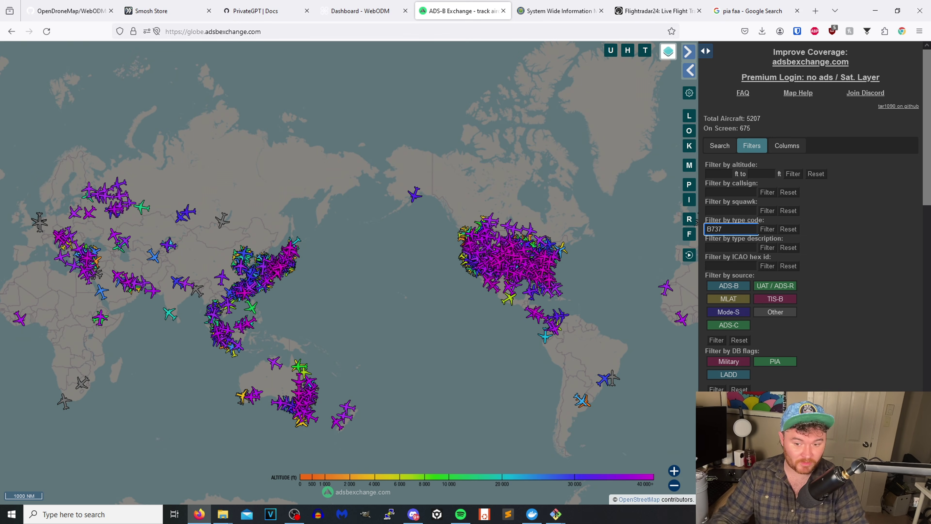
pyautogui.click(768, 232)
# Filter the map by type code B739 and show the details of a matching aircraft off the eastern United States
pyautogui.click(742, 229)
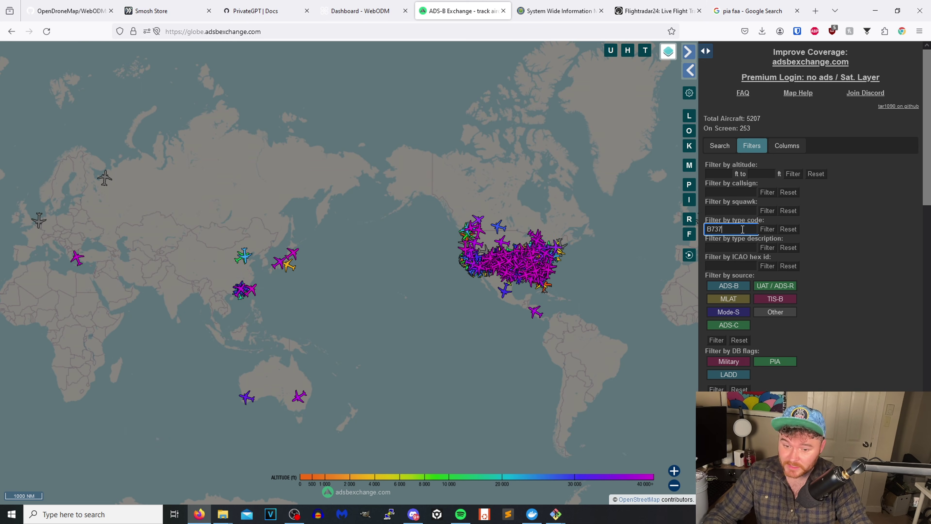
pyautogui.click(767, 229)
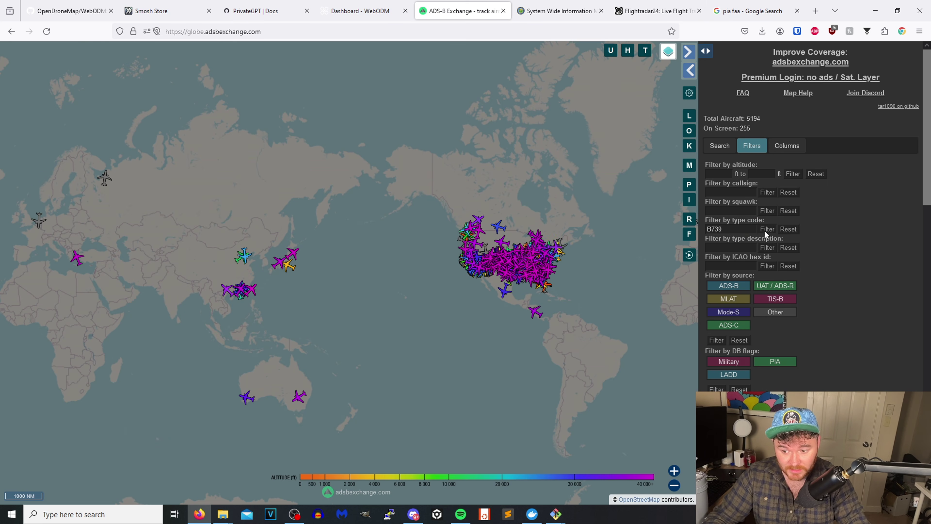
pyautogui.click(551, 259)
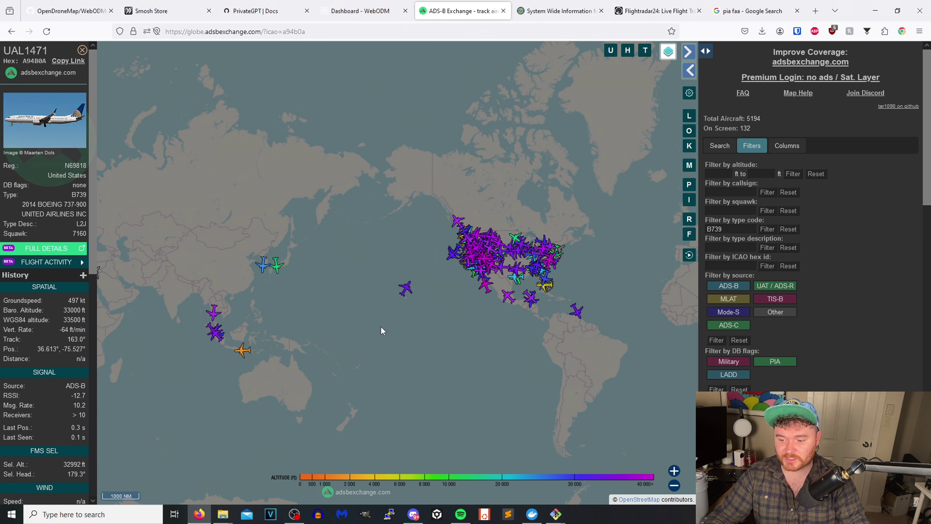
pyautogui.scroll(2, 428, 303)
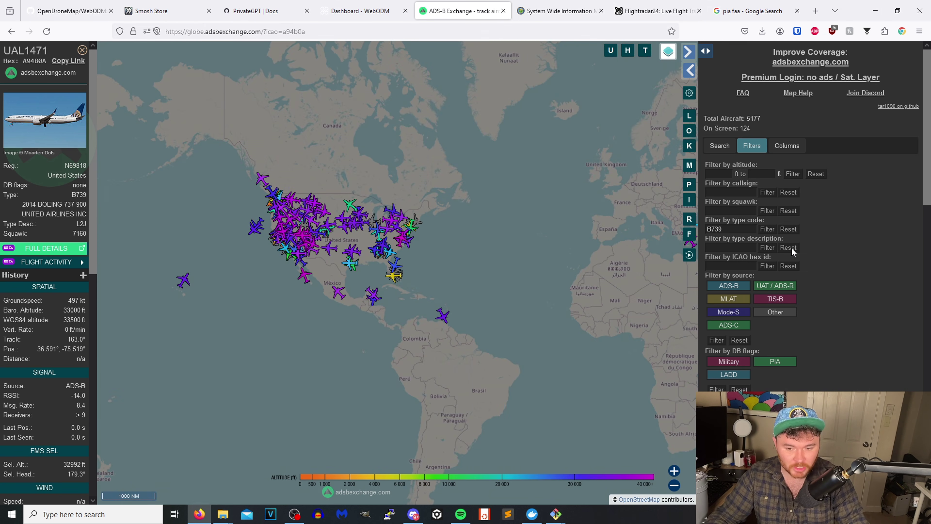
# Reset the type code filter and show the details and flight track of the aircraft near Redding, California
pyautogui.click(791, 230)
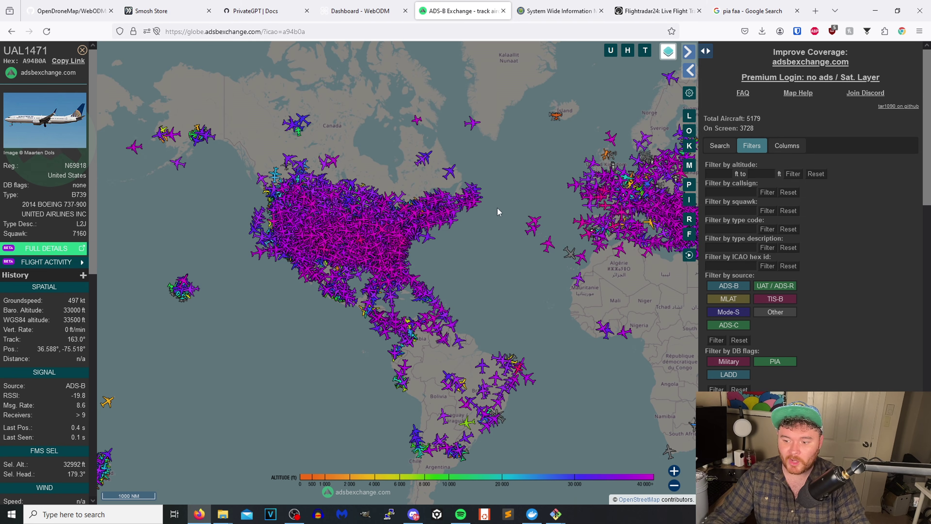
pyautogui.scroll(5, 415, 293)
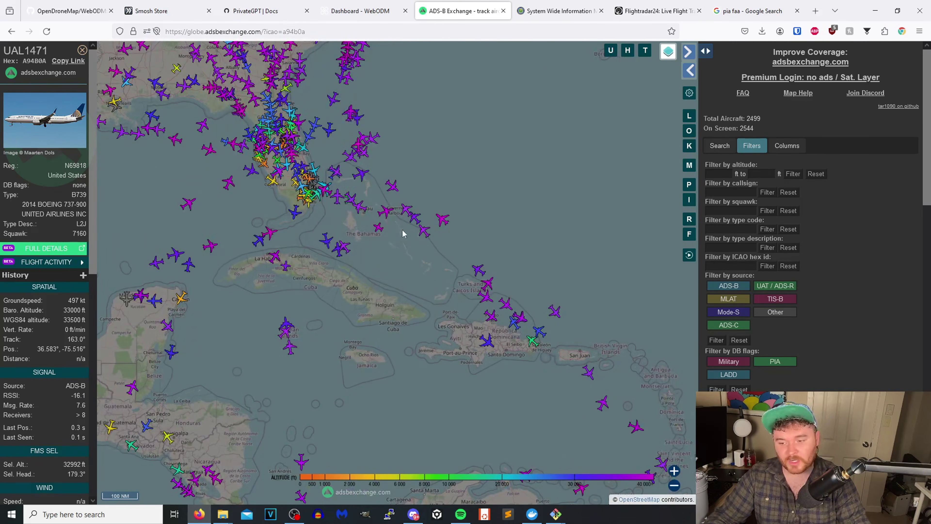
pyautogui.moveTo(113, 141); pyautogui.dragTo(335, 206)
pyautogui.moveTo(155, 69); pyautogui.dragTo(421, 221)
pyautogui.moveTo(210, 241); pyautogui.dragTo(472, 251)
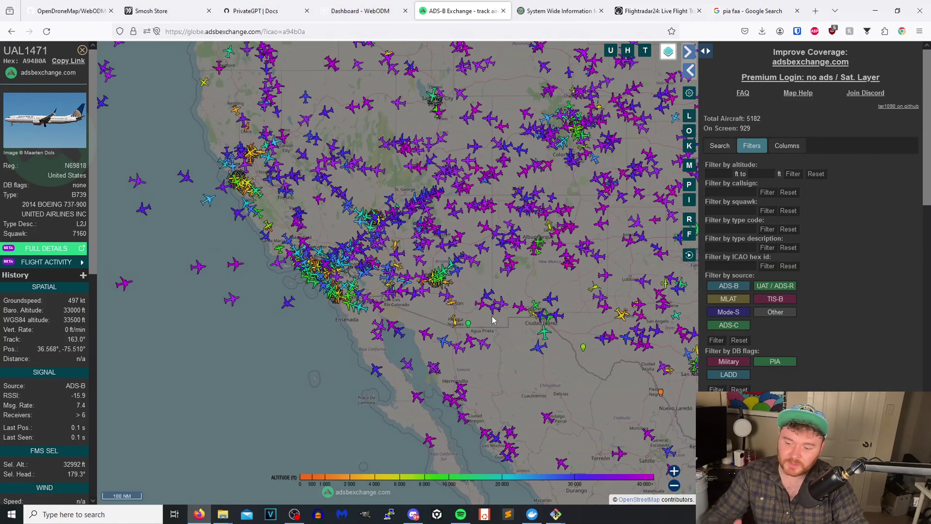
pyautogui.scroll(1, 348, 202)
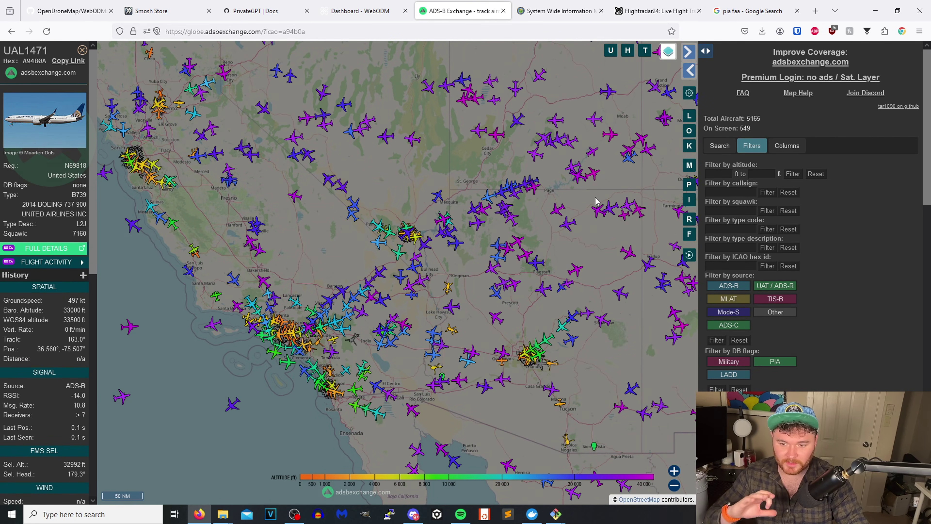
pyautogui.moveTo(390, 119); pyautogui.dragTo(473, 185)
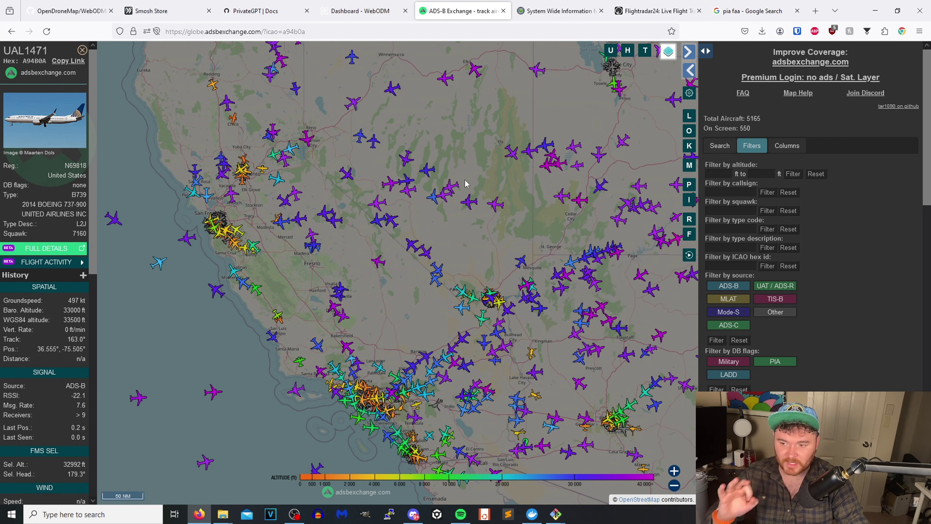
pyautogui.moveTo(205, 207); pyautogui.dragTo(364, 264)
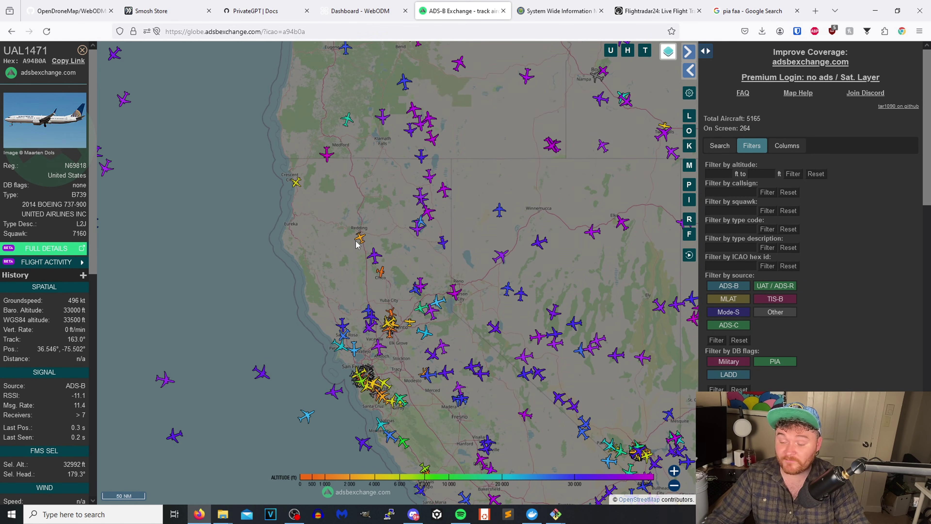
pyautogui.click(358, 241)
pyautogui.scroll(3, 355, 244)
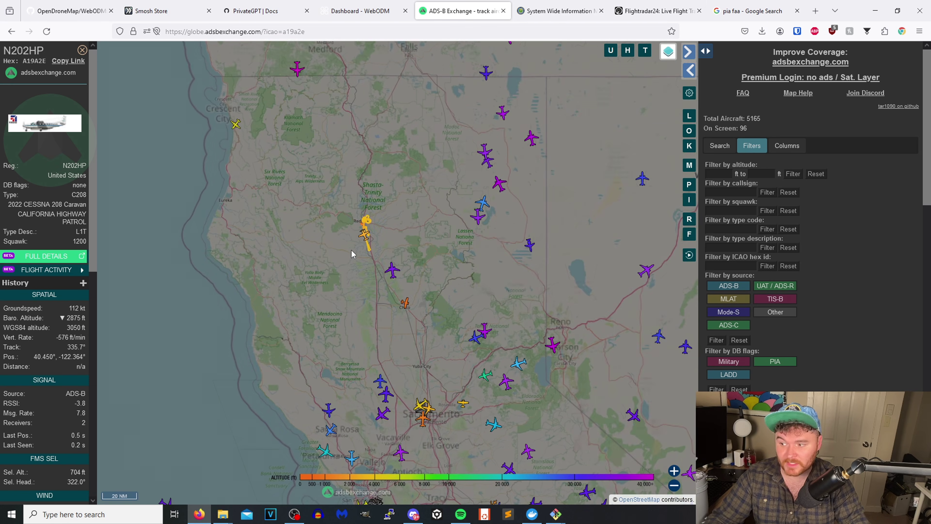
pyautogui.scroll(2, 231, 263)
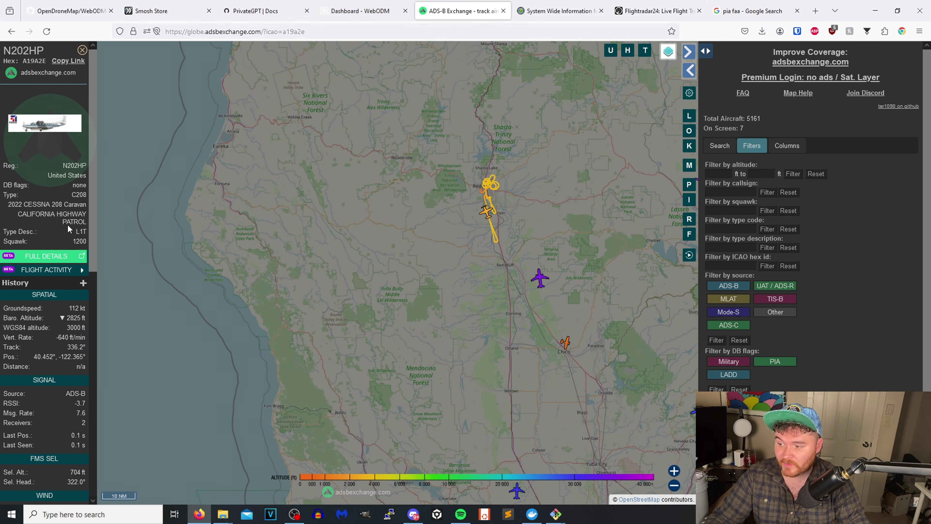
pyautogui.scroll(3, 492, 203)
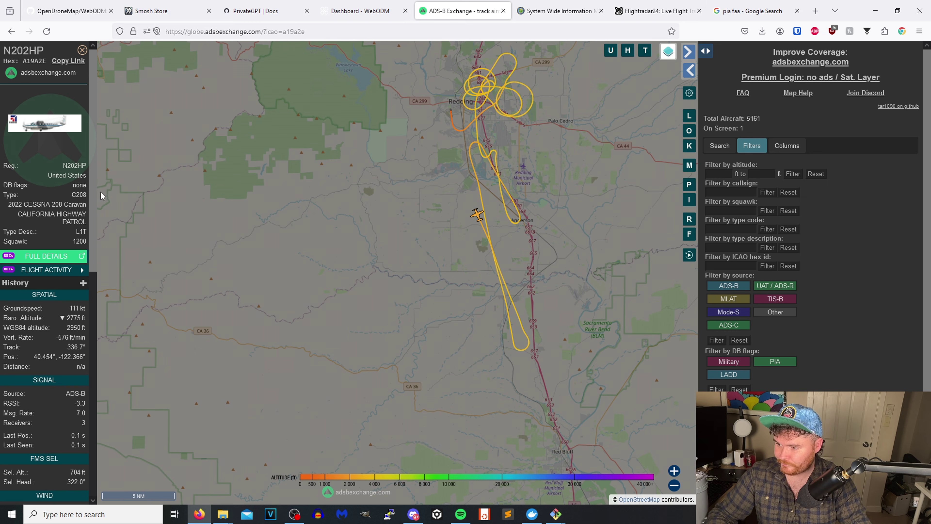
# Copy the selected aircraft's type code, filter by type code C208, deselect the aircraft, and view the matches worldwide
pyautogui.doubleClick(79, 194)
pyautogui.hotkey('ctrl', 'c')
pyautogui.click(751, 229)
pyautogui.hotkey('ctrl', 'v')
pyautogui.click(591, 243)
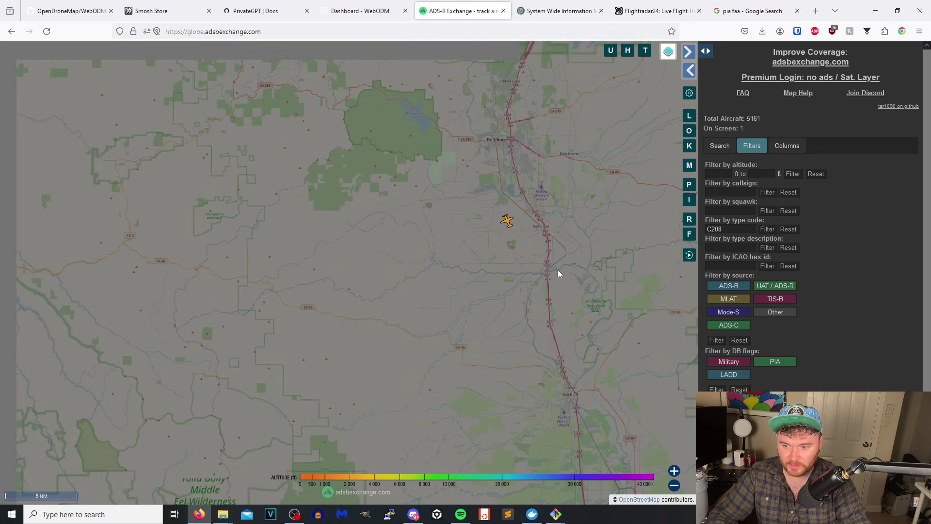
pyautogui.scroll(-5, 572, 262)
pyautogui.scroll(-5, 438, 248)
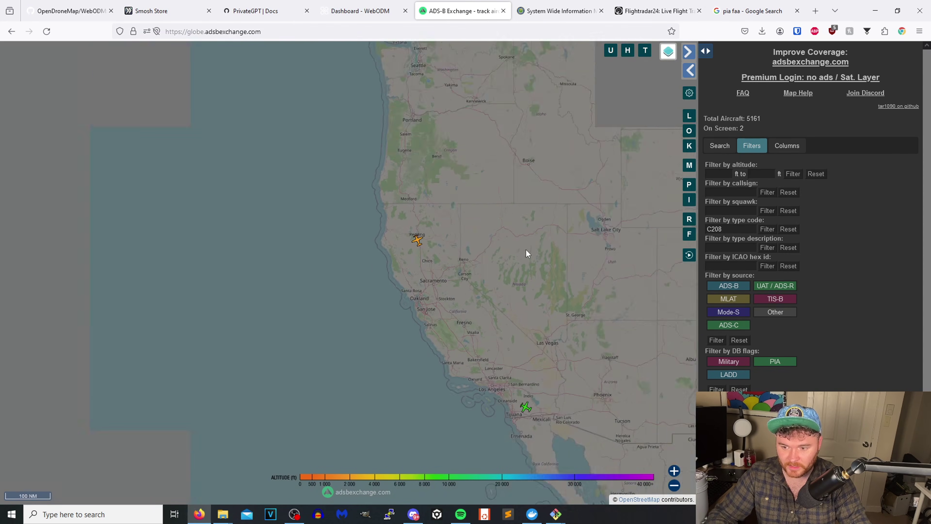
pyautogui.scroll(-5, 566, 282)
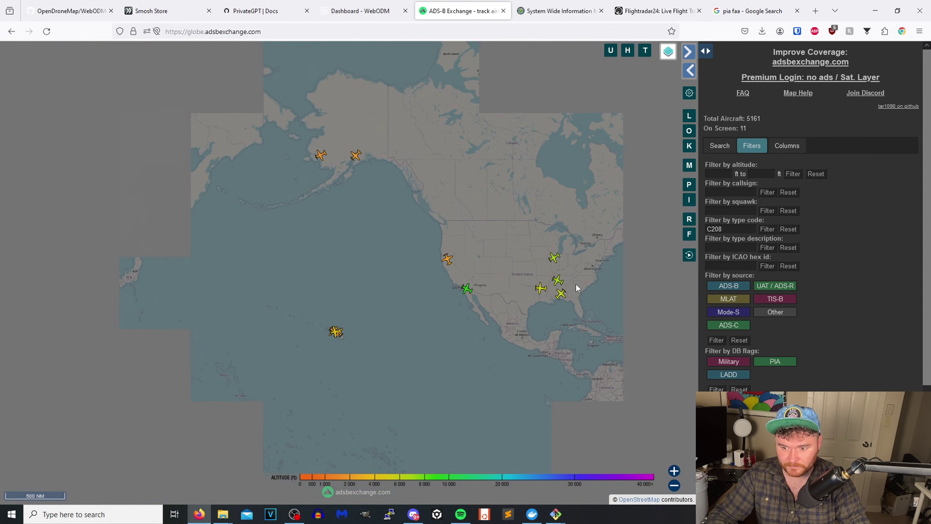
pyautogui.scroll(-2, 619, 251)
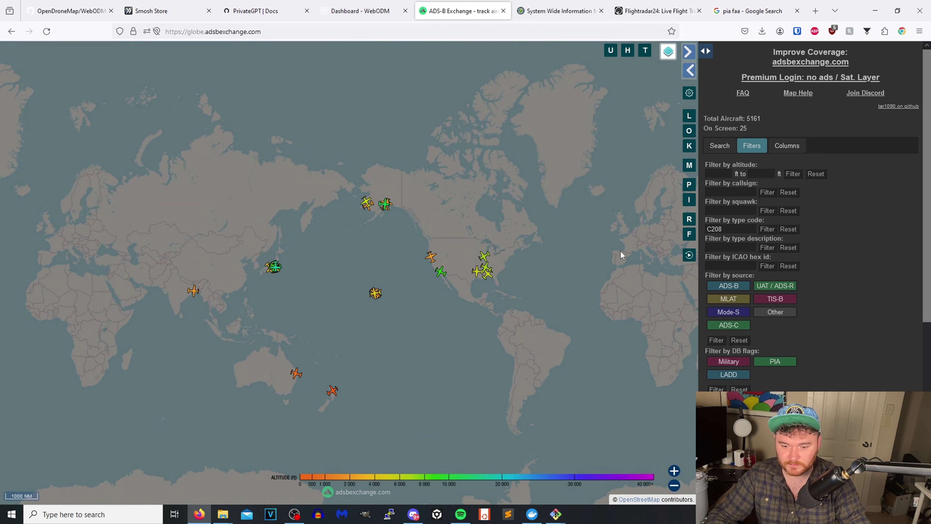
# Reset the type code filter and view the air traffic along the United States East Coast
pyautogui.scroll(3, 621, 251)
pyautogui.click(788, 229)
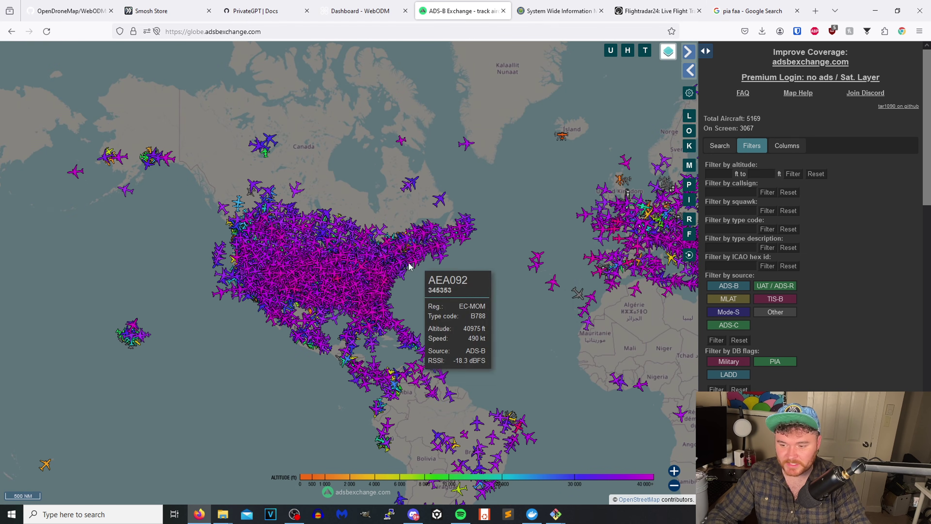
pyautogui.click(746, 247)
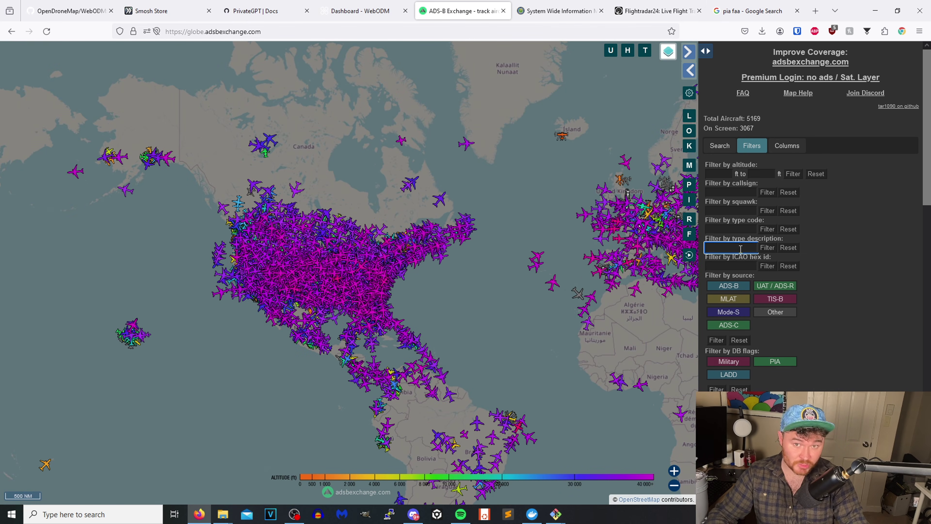
pyautogui.scroll(3, 438, 280)
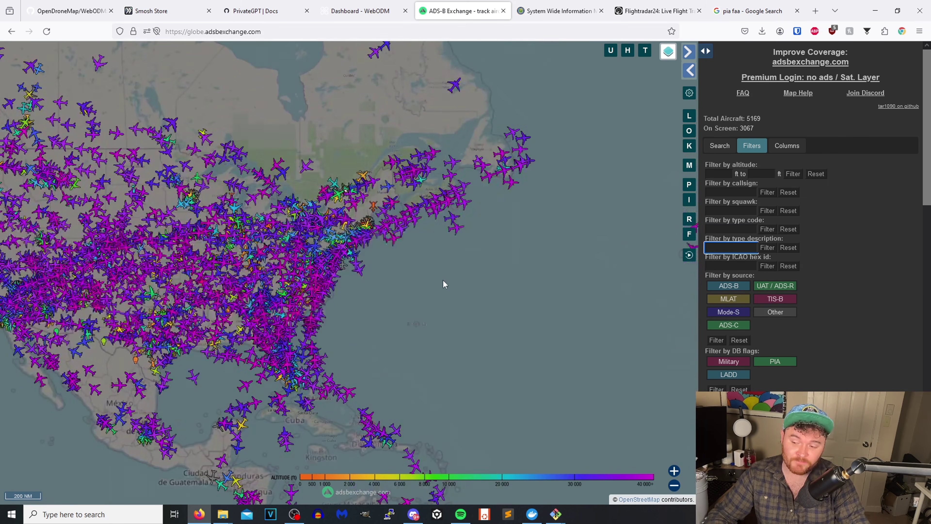
pyautogui.moveTo(326, 288); pyautogui.dragTo(528, 288)
pyautogui.moveTo(349, 267)
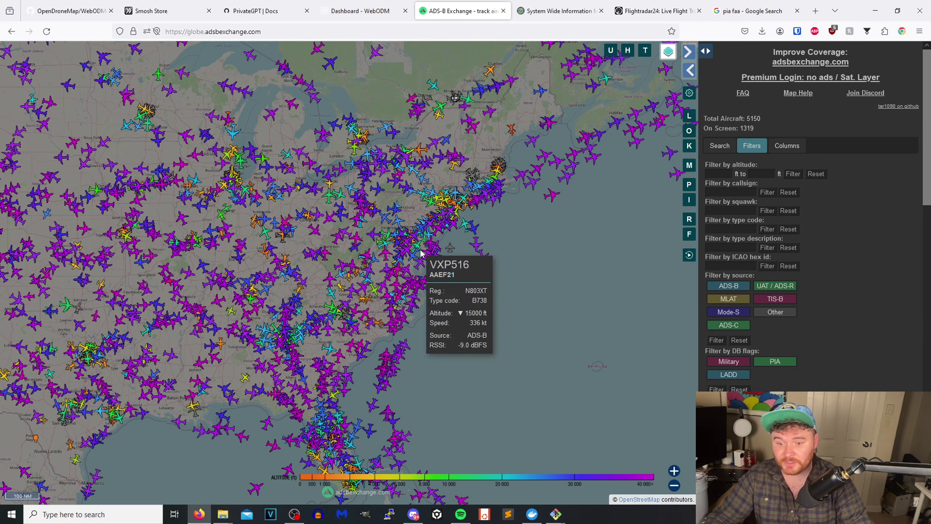
pyautogui.scroll(1, 430, 322)
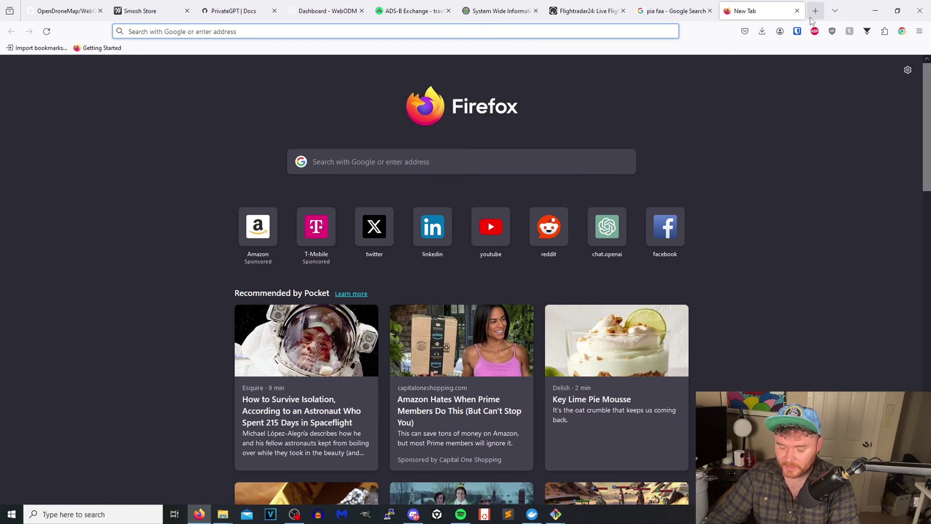
# Search the web in a new tab for "icao type codes" and open ICAO's Aircraft Type Designators table
pyautogui.write('icao typ')
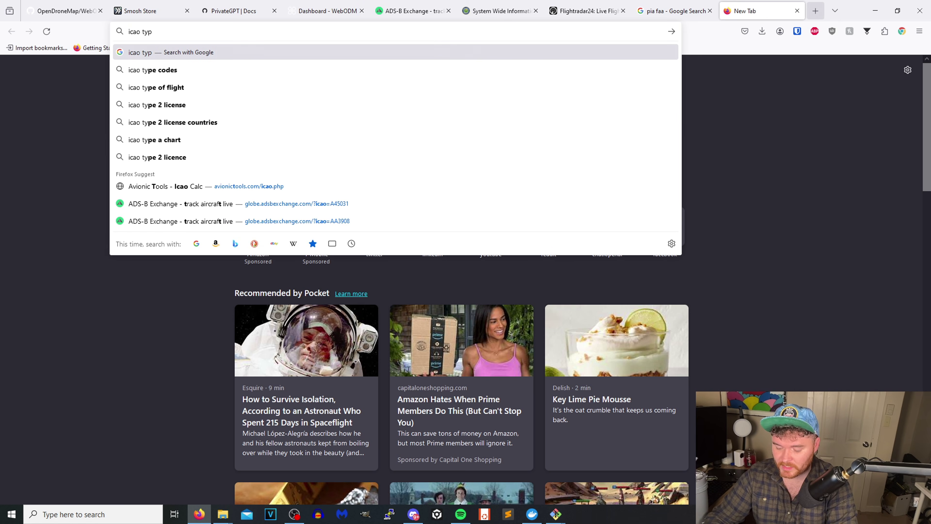
pyautogui.write('e')
pyautogui.press('Down')
pyautogui.press('Return')
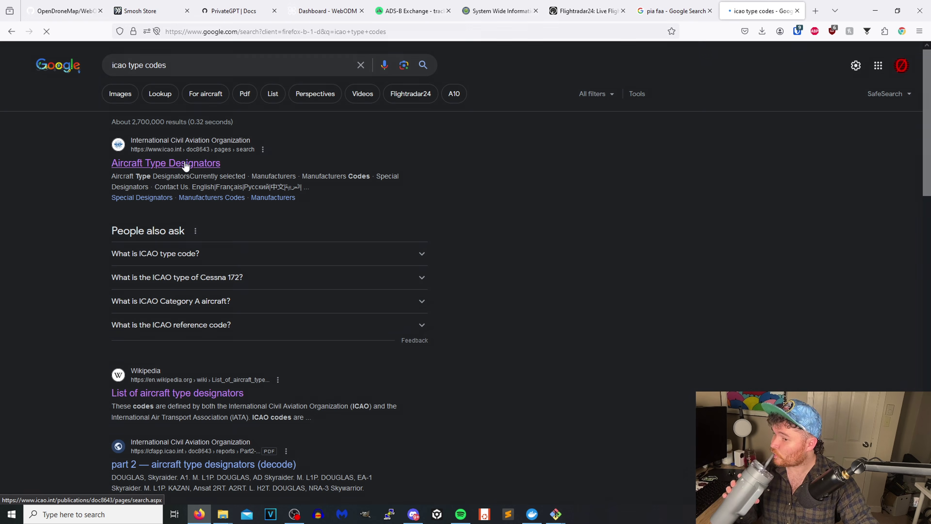
pyautogui.click(186, 165)
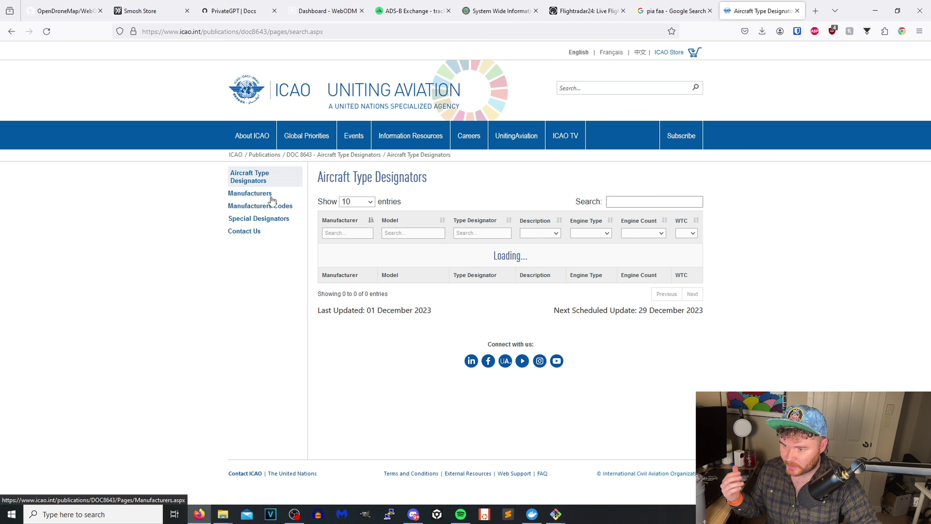
pyautogui.click(350, 232)
pyautogui.click(390, 232)
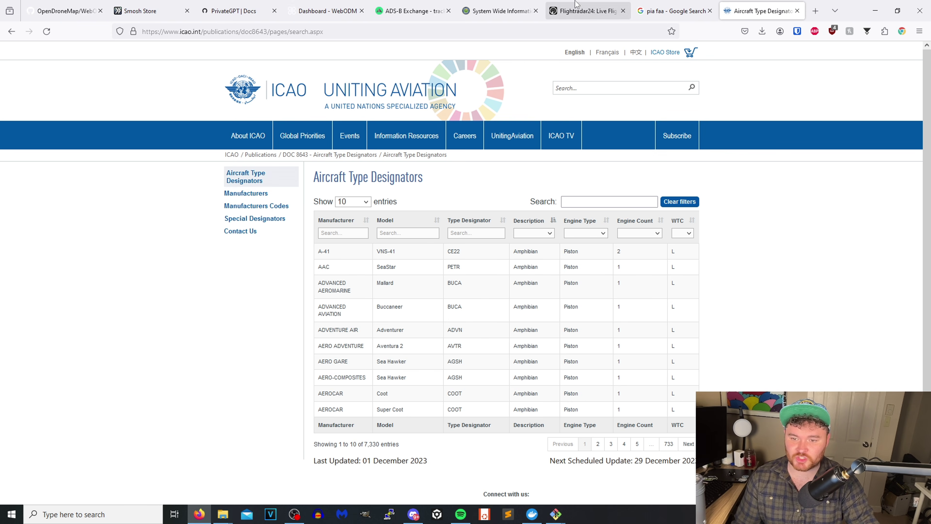
# Return to the ADS-B Exchange map, filter aircraft by type description A2P, and check for matches beyond the United States East Coast
pyautogui.click(411, 11)
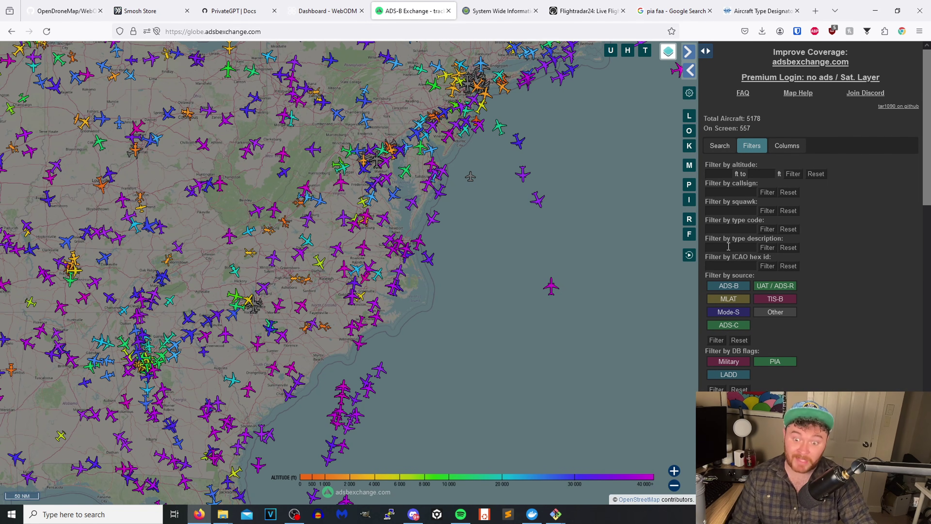
pyautogui.click(721, 245)
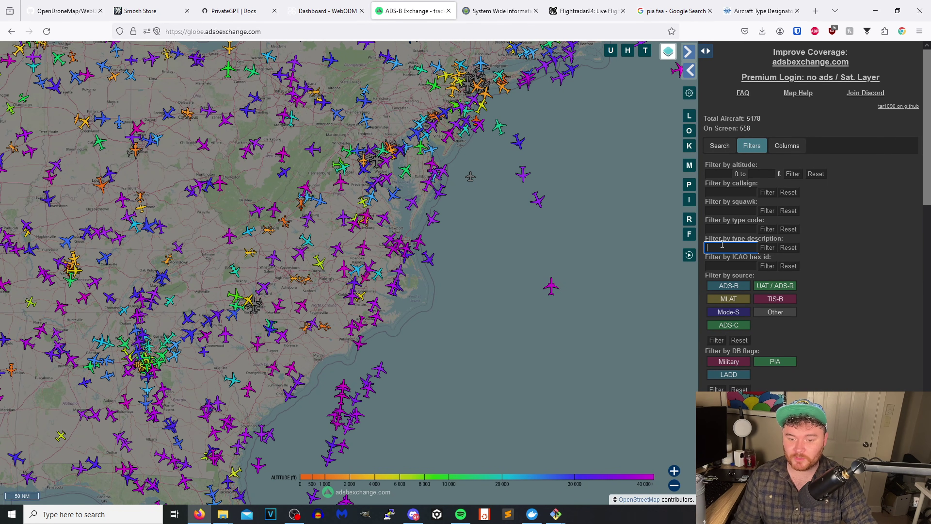
pyautogui.write('A2P')
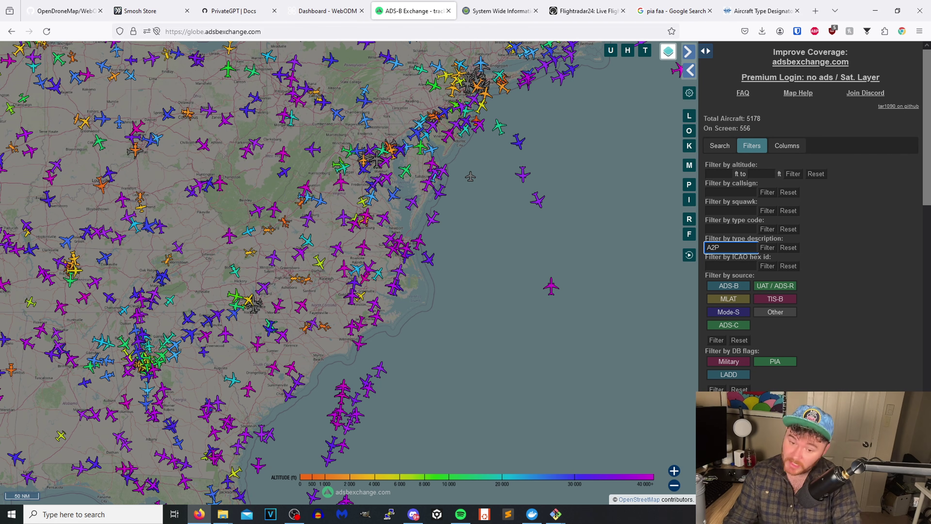
pyautogui.click(765, 248)
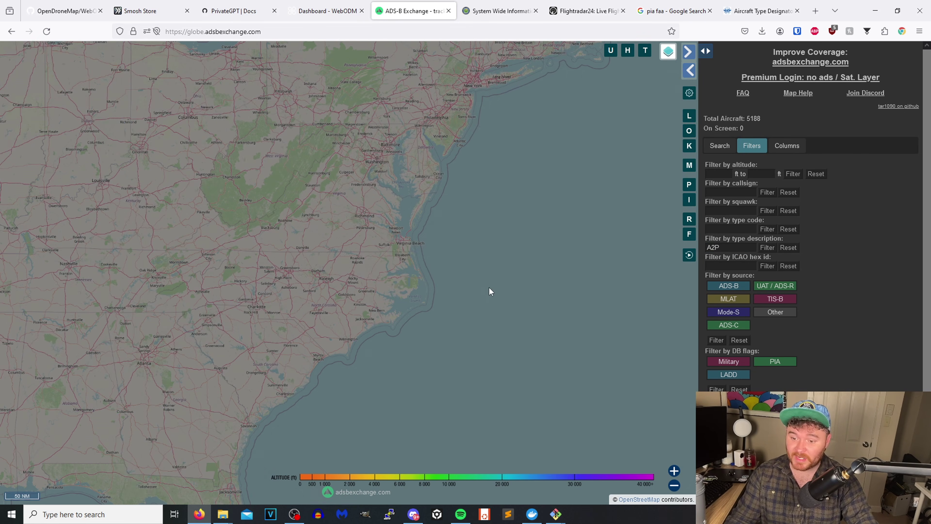
pyautogui.scroll(-4, 477, 332)
pyautogui.scroll(-1, 394, 317)
pyautogui.moveTo(393, 317); pyautogui.dragTo(644, 302)
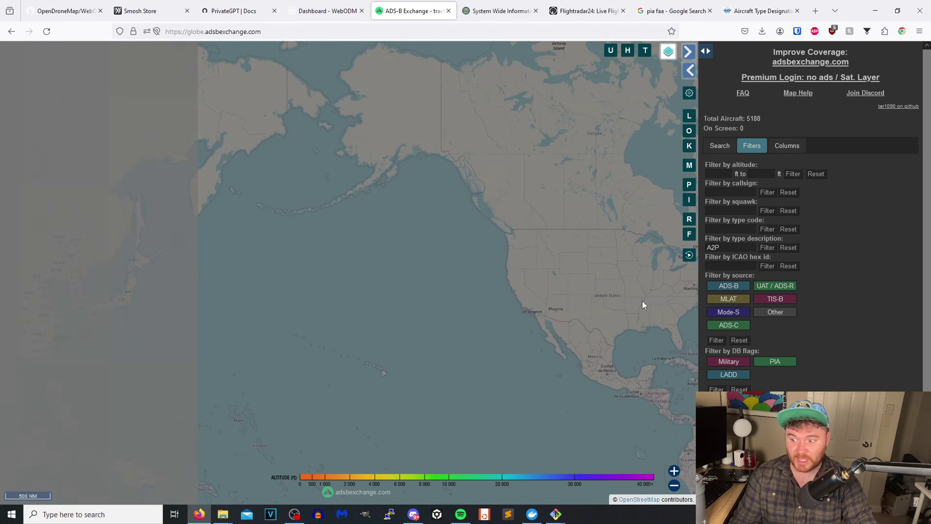
# Change the type description filter to A1P and check the world map for matches
pyautogui.click(714, 248)
pyautogui.write('1')
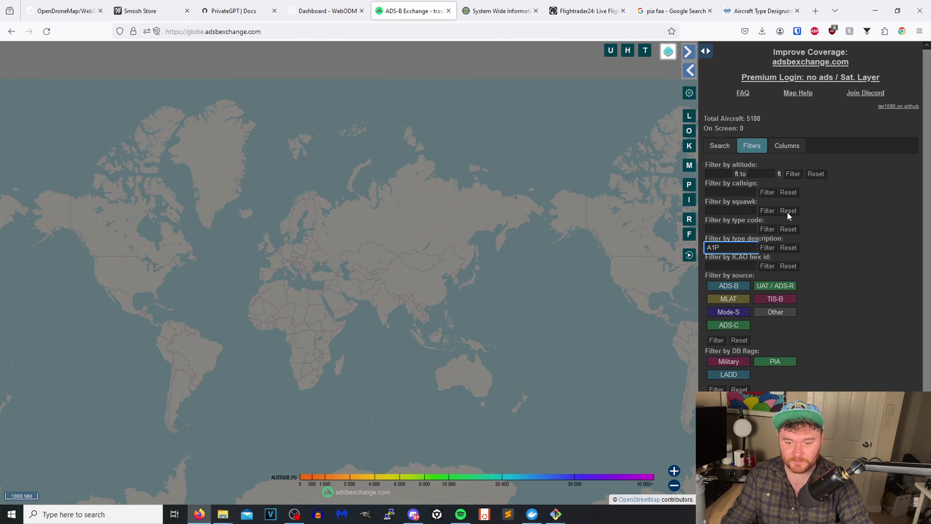
pyautogui.click(768, 249)
pyautogui.scroll(-1, 547, 269)
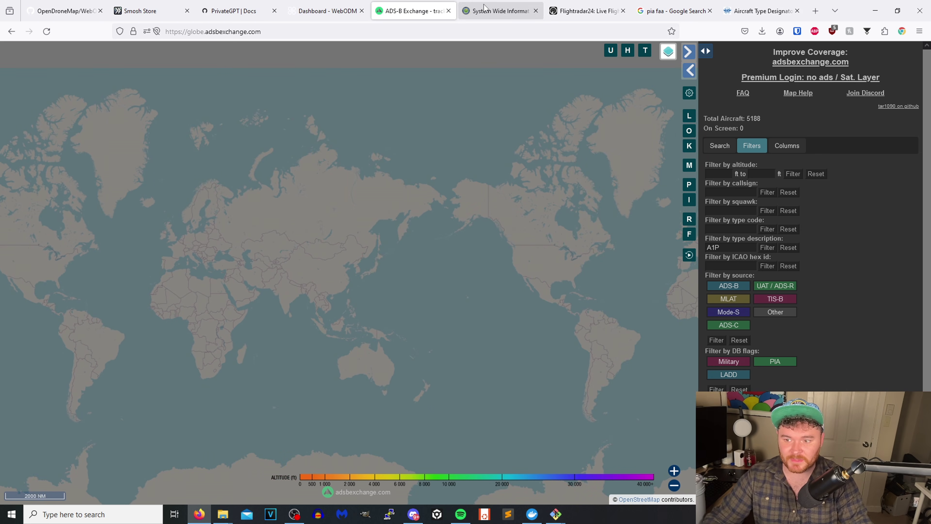
# Look over ICAO's Aircraft Type Designators table and return to the ADS-B Exchange map
pyautogui.click(750, 11)
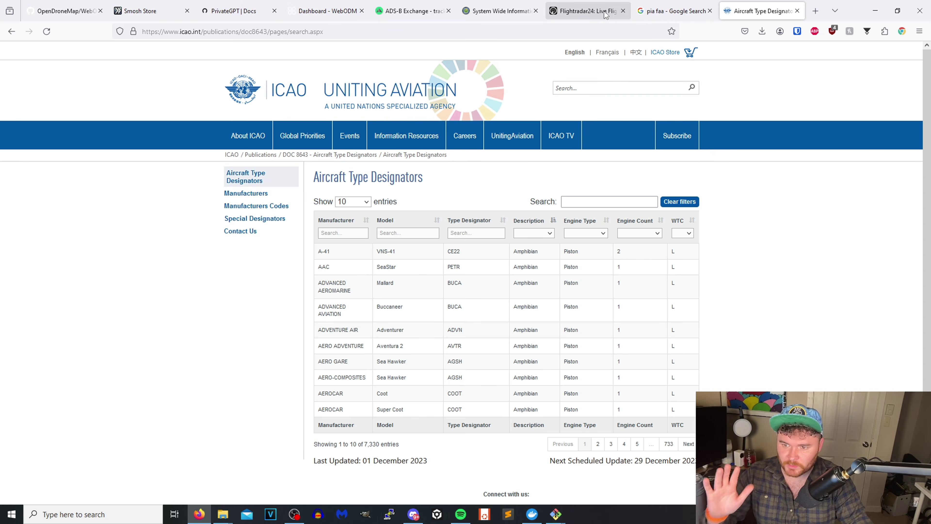
pyautogui.click(586, 11)
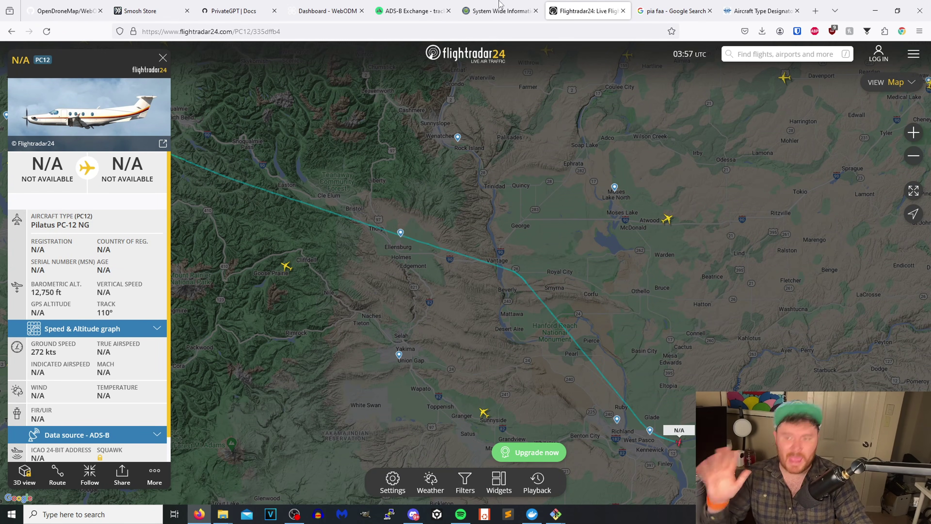
pyautogui.click(441, 10)
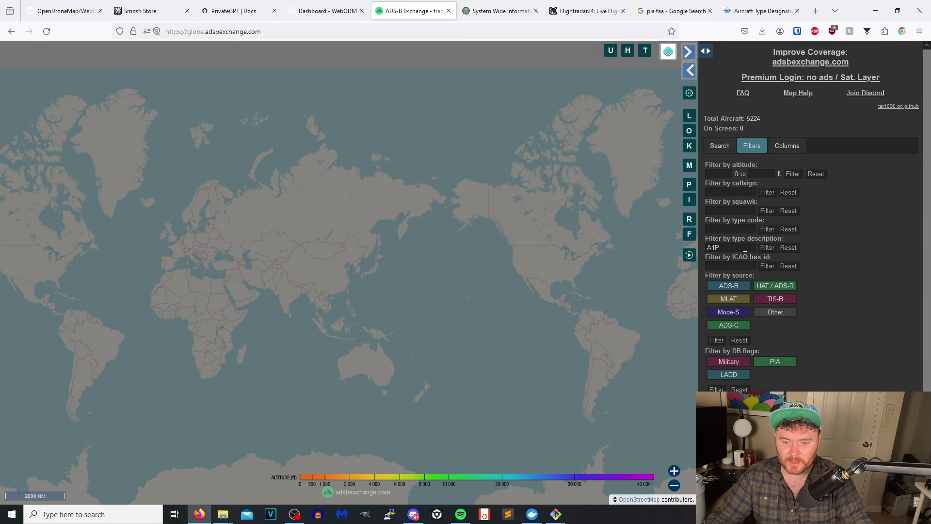
# Filter by type description L2J and show the details of a matching aircraft south of Salt Lake City
pyautogui.doubleClick(737, 247)
pyautogui.press('BackSpace')
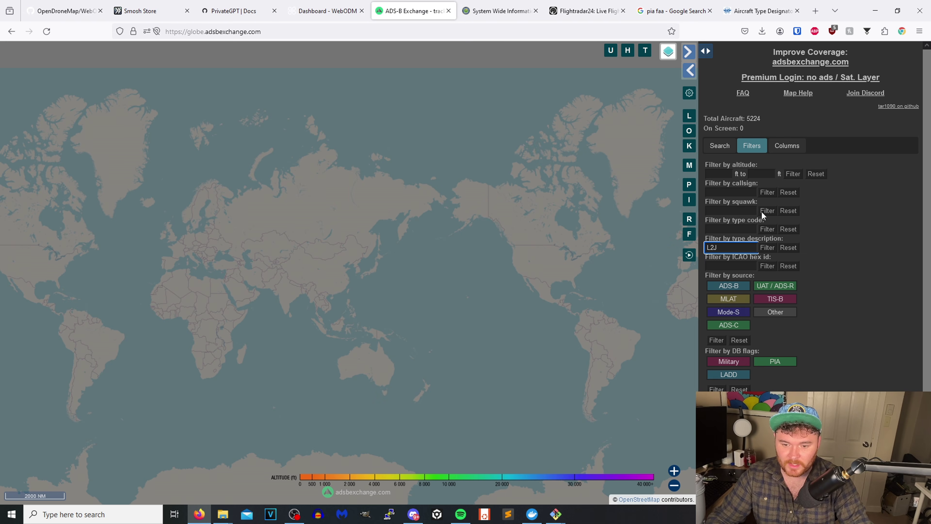
pyautogui.click(768, 244)
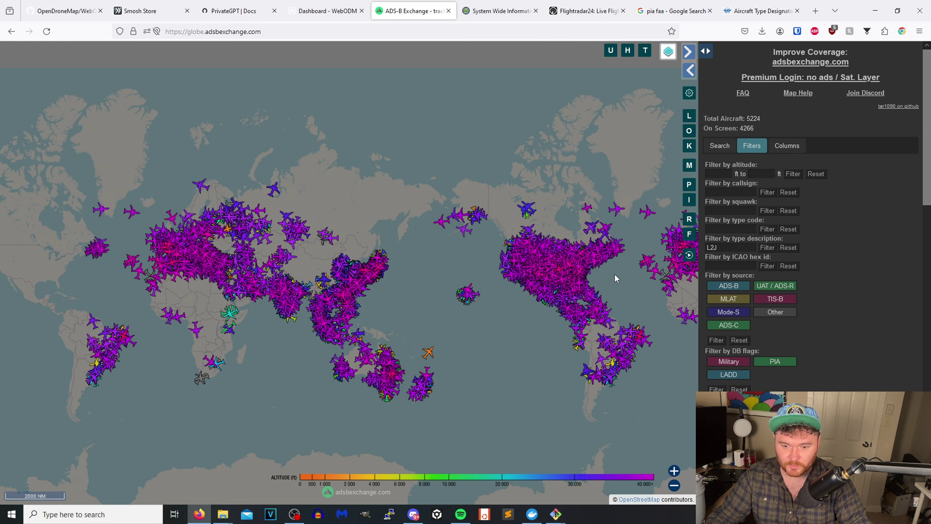
pyautogui.moveTo(575, 272)
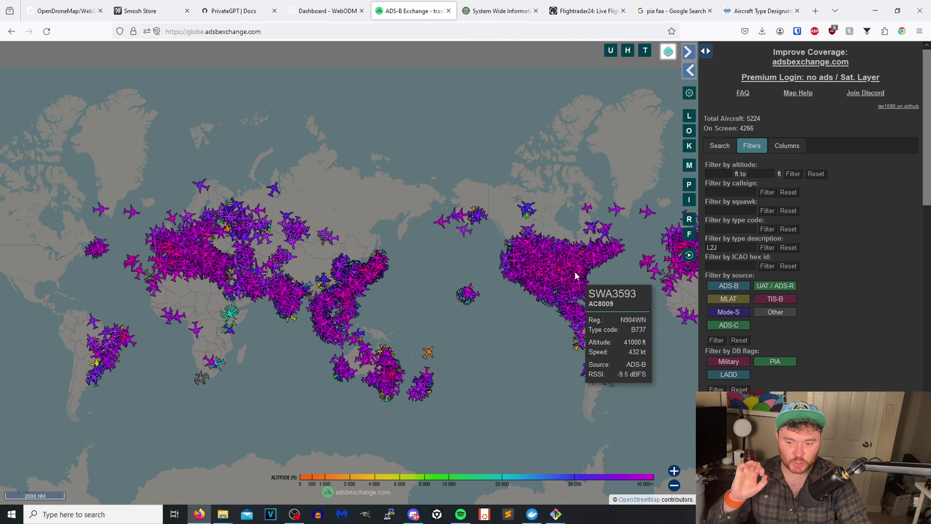
pyautogui.scroll(5, 575, 273)
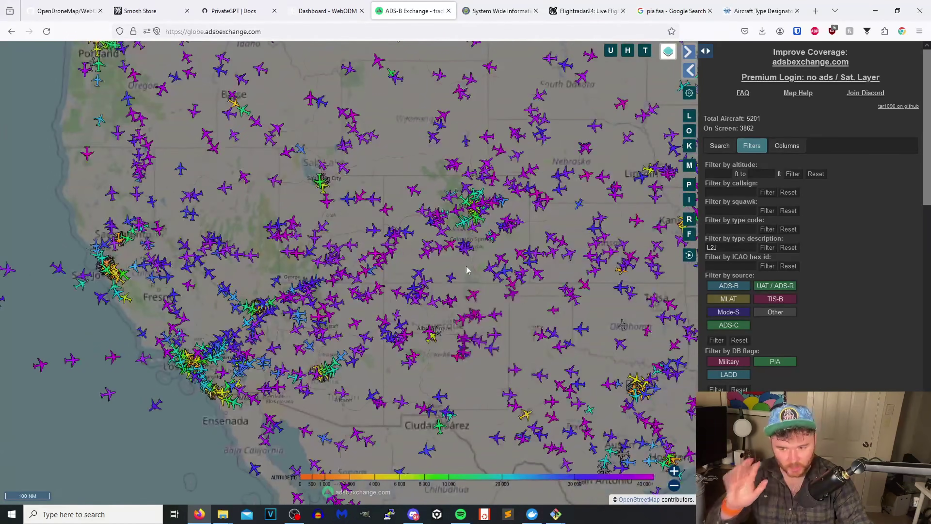
pyautogui.click(292, 222)
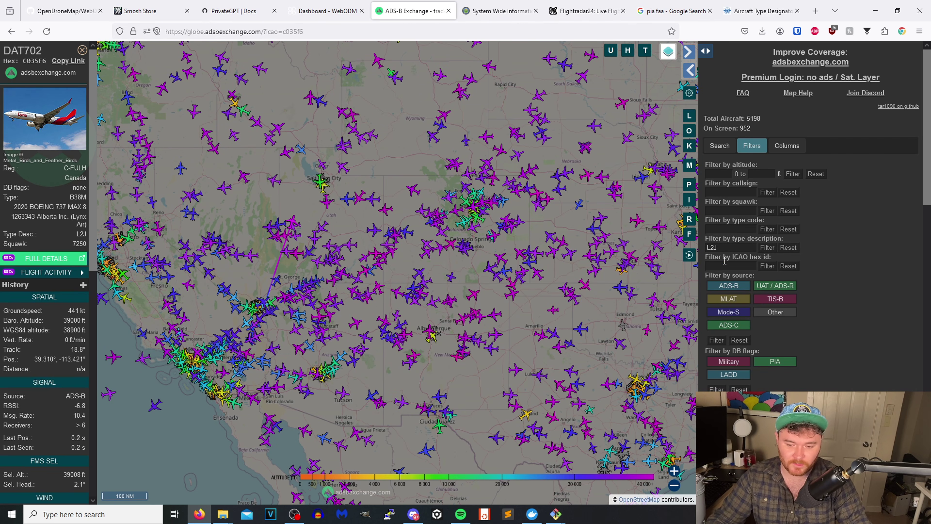
# Filter by type description H1T, deselect the current aircraft, and show the details of the helicopter near Albuquerque
pyautogui.click(728, 248)
pyautogui.doubleClick(728, 248)
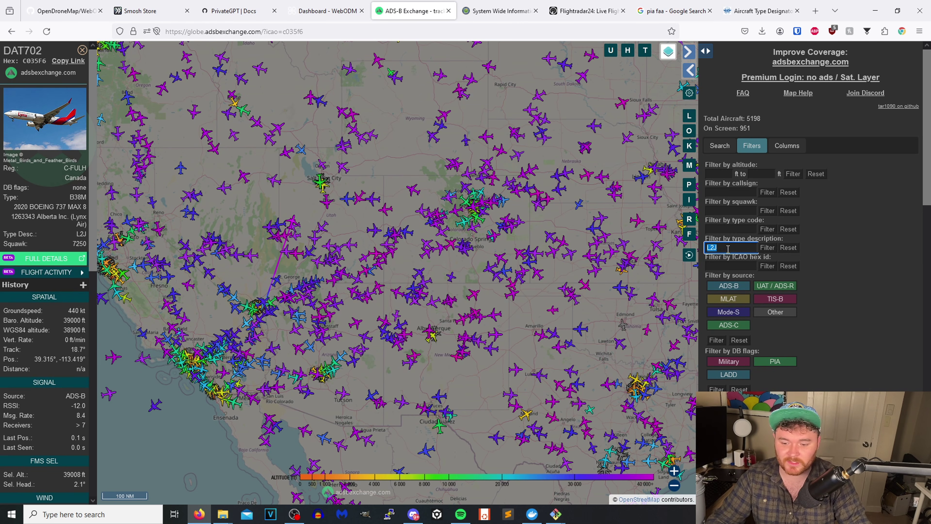
pyautogui.press('BackSpace')
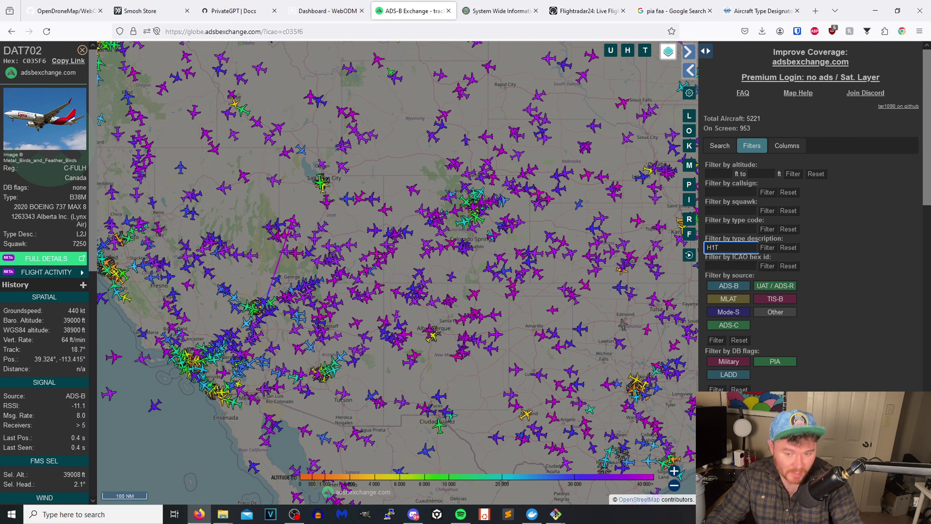
pyautogui.click(767, 247)
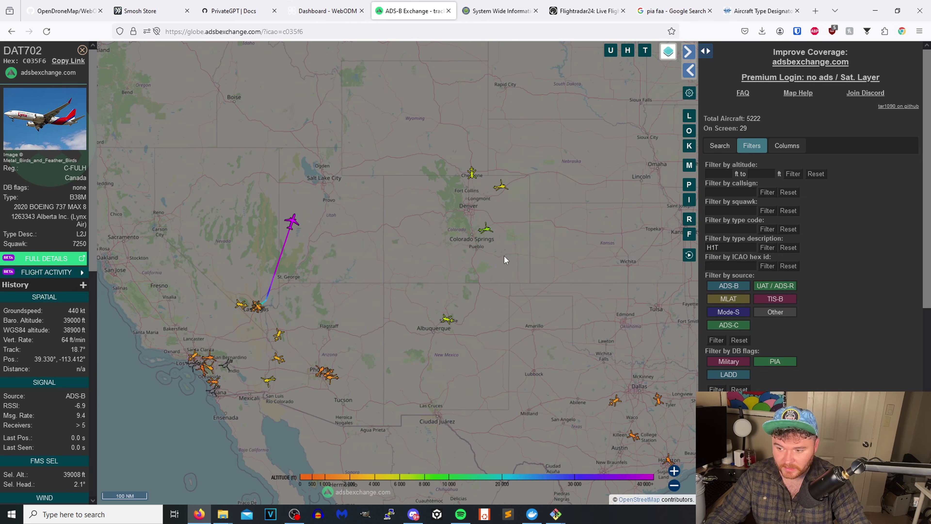
pyautogui.click(504, 256)
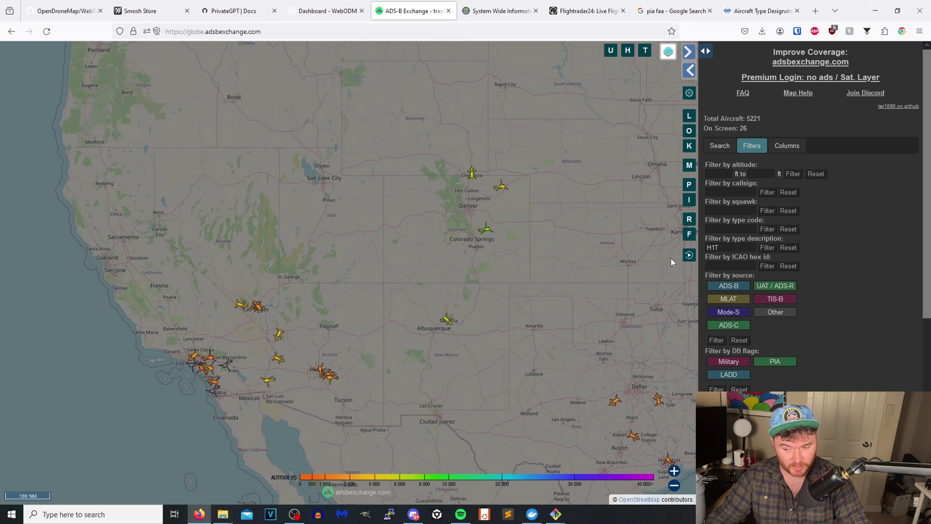
pyautogui.click(445, 322)
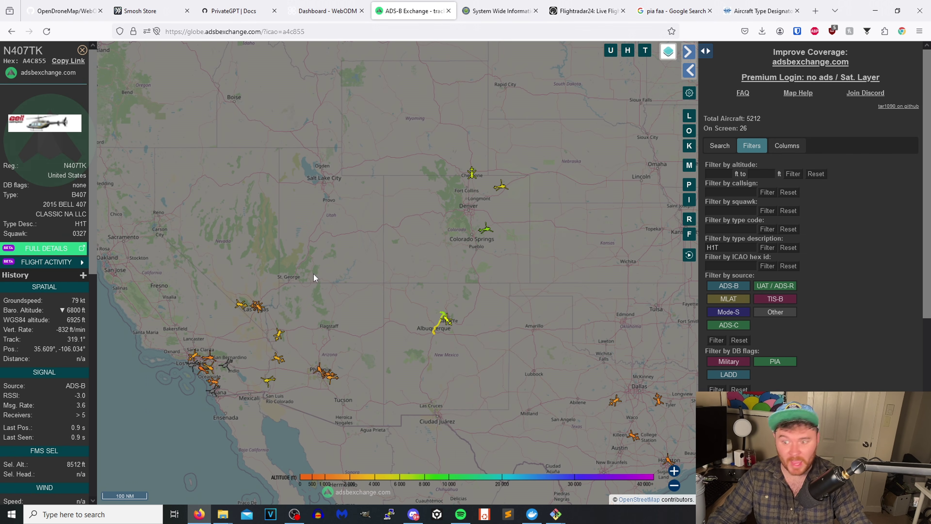
# Filter by type description H2T, deselect the current helicopter, and show the details of the match near San Diego
pyautogui.click(715, 249)
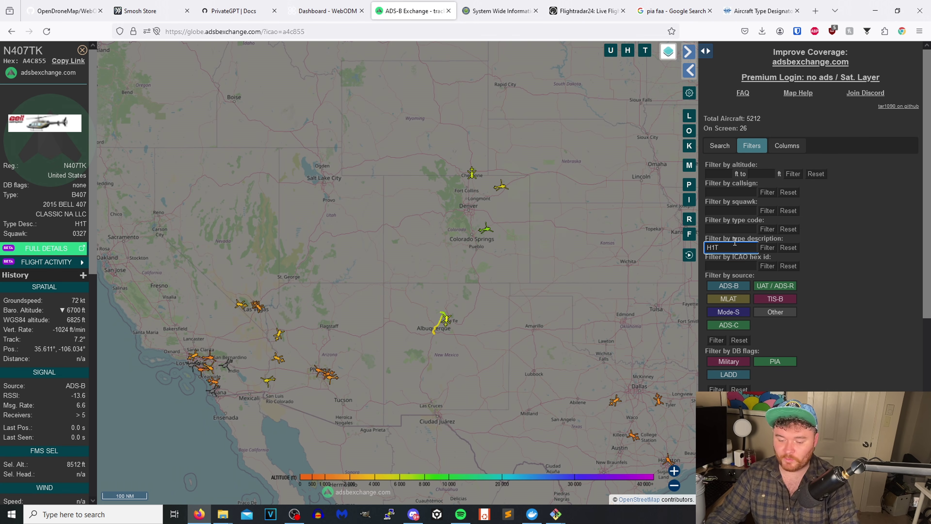
pyautogui.click(767, 248)
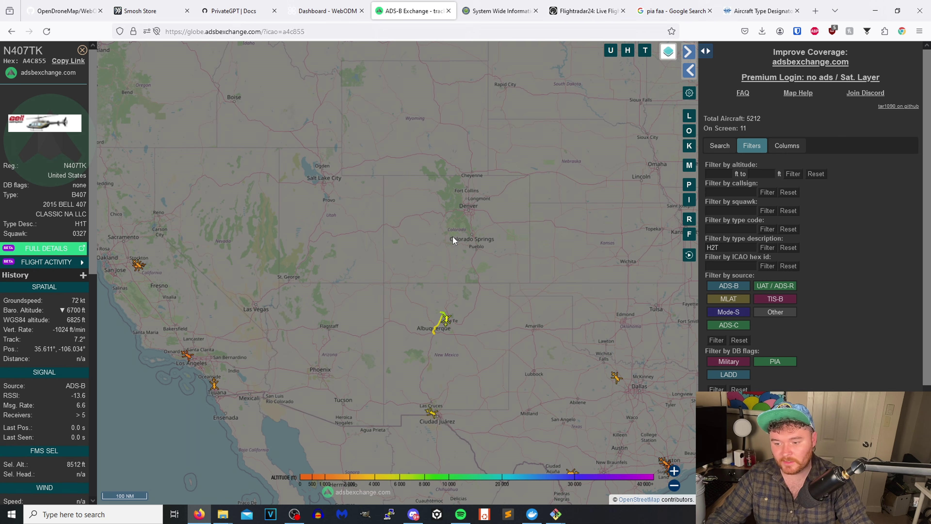
pyautogui.click(453, 236)
pyautogui.scroll(-1, 482, 236)
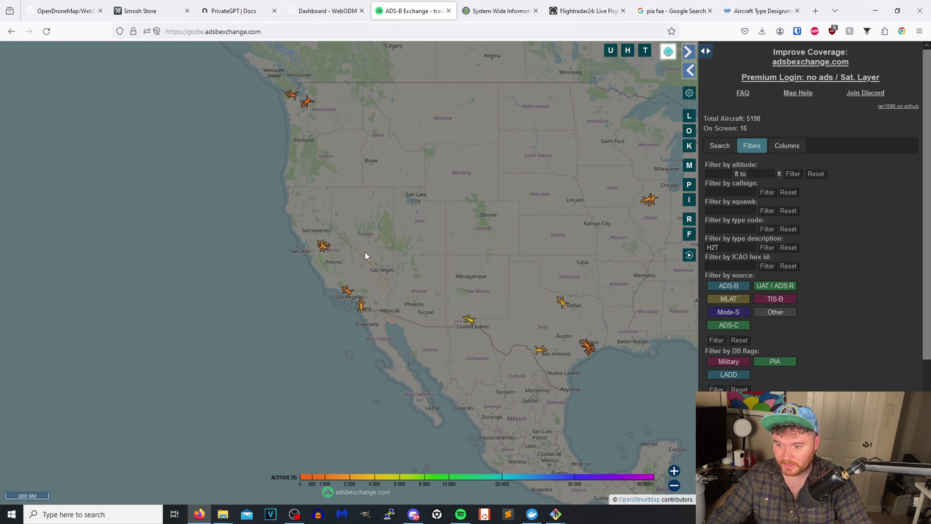
pyautogui.scroll(1, 333, 198)
pyautogui.scroll(1, 354, 358)
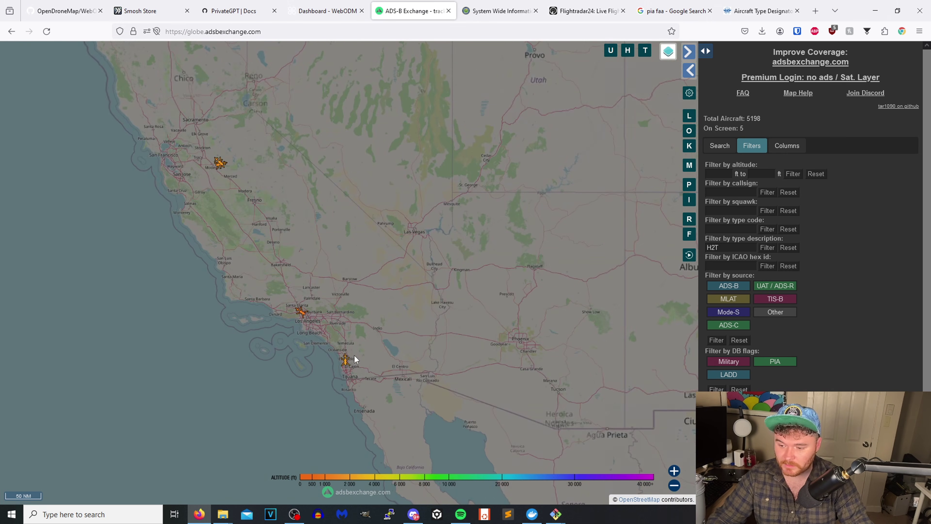
pyautogui.click(345, 358)
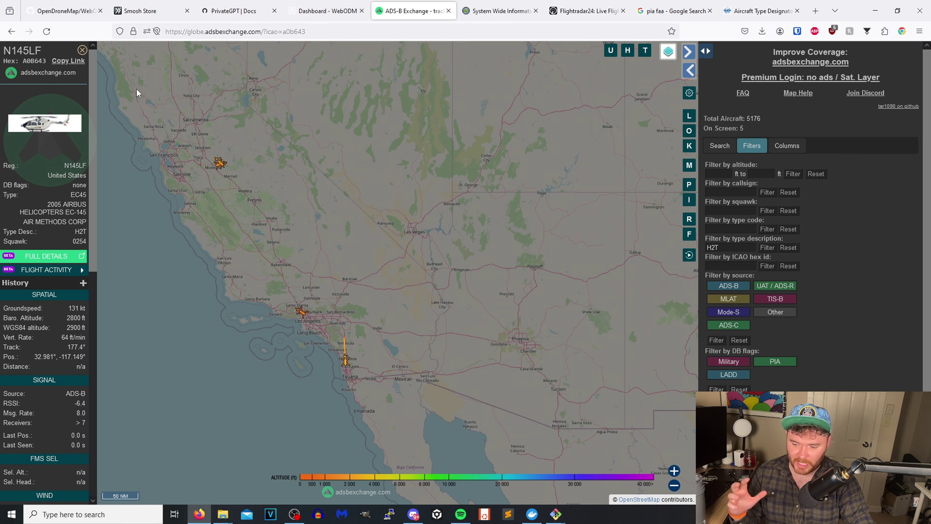
# Examine the details of the H2T helicopter near Ciudad Juárez and the matches across California
pyautogui.click(588, 339)
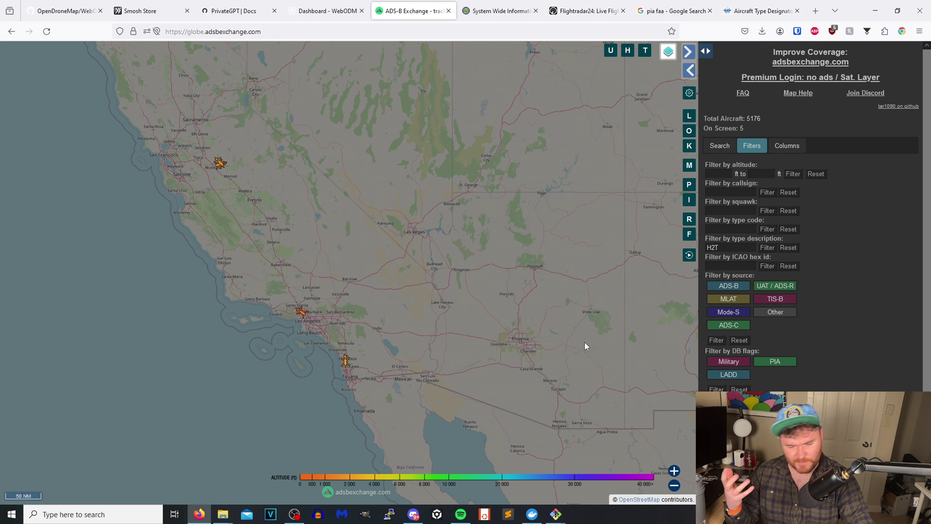
pyautogui.scroll(-1, 589, 337)
pyautogui.scroll(-1, 588, 337)
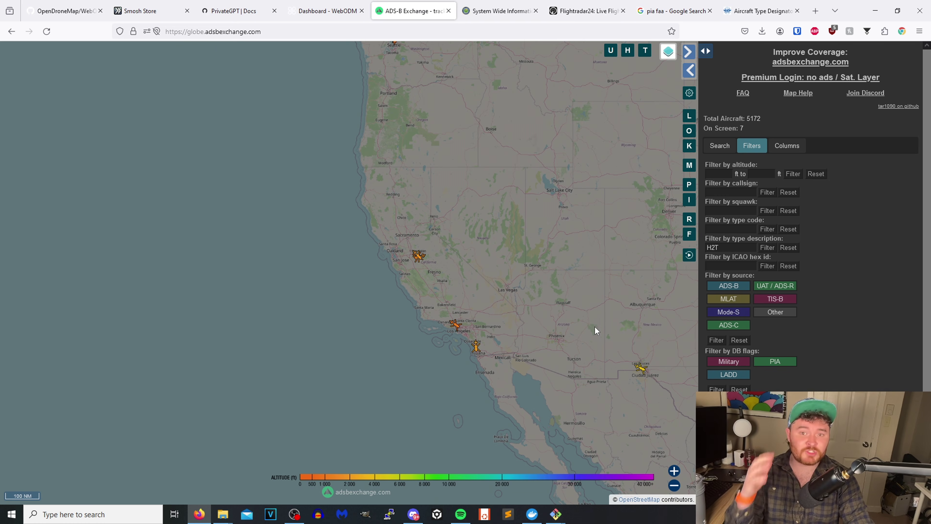
pyautogui.click(640, 368)
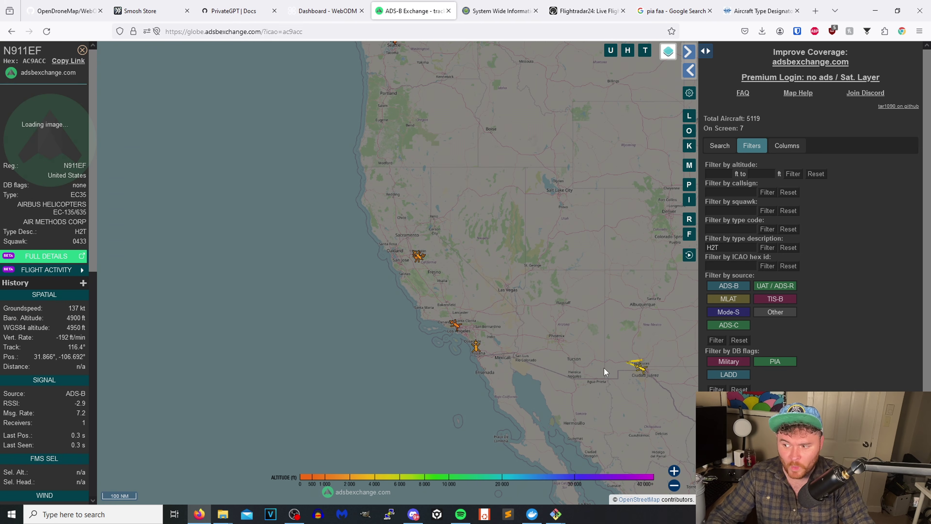
pyautogui.scroll(3, 247, 290)
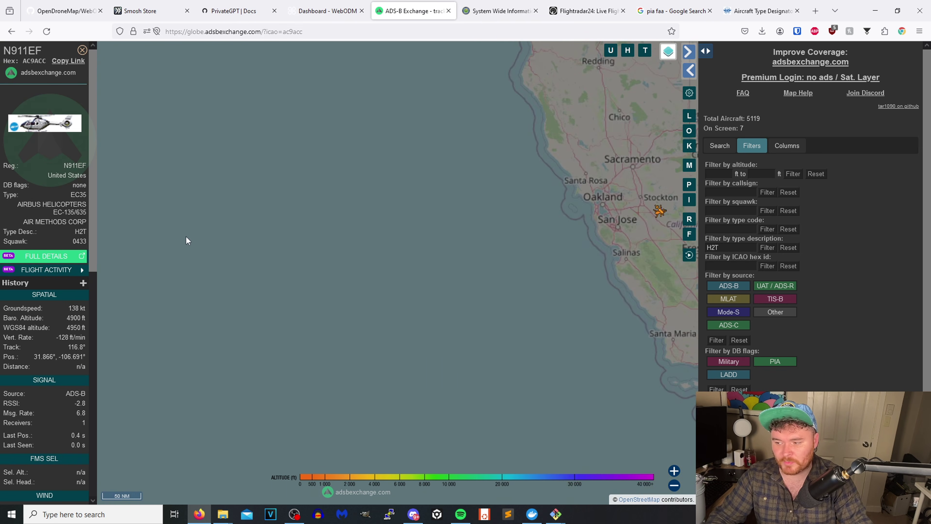
pyautogui.moveTo(450, 264); pyautogui.dragTo(207, 303)
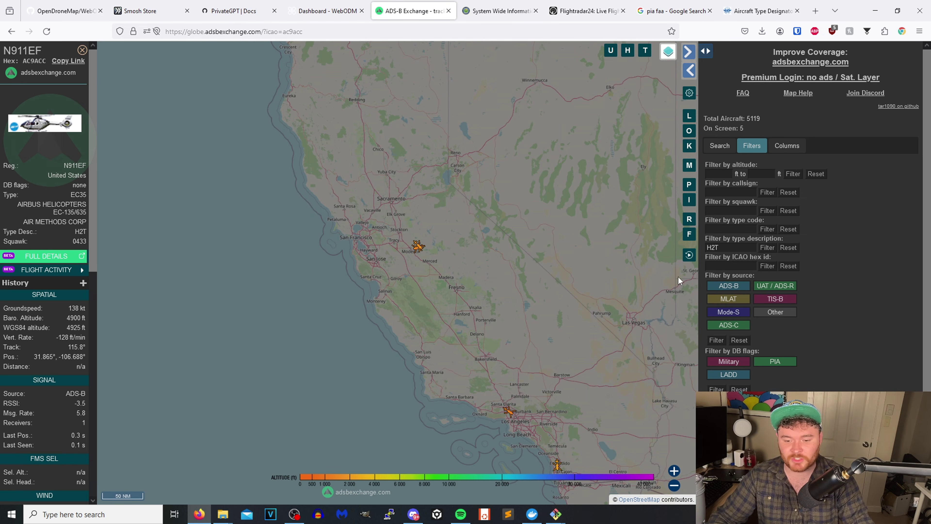
# Filter by type description H3T, deselect the current helicopter, and show the details of the match in Norway
pyautogui.doubleClick(727, 248)
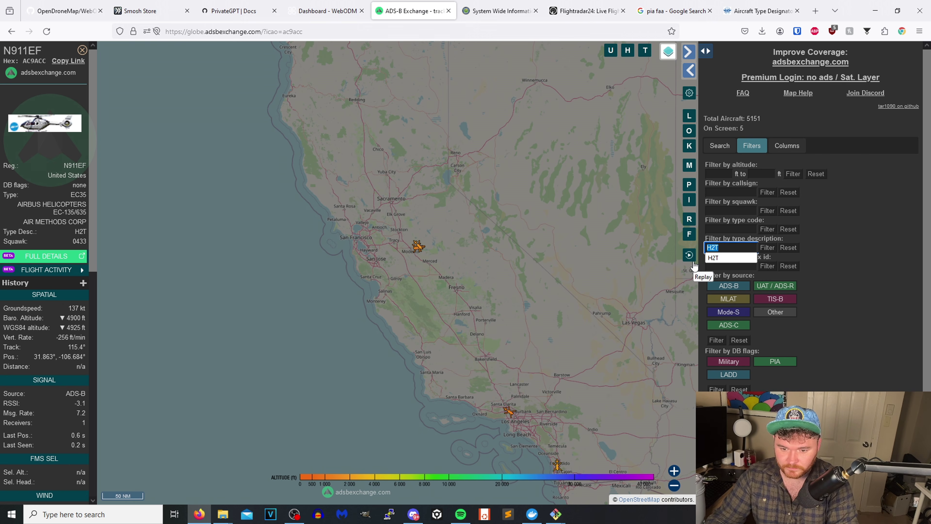
pyautogui.write('H3T')
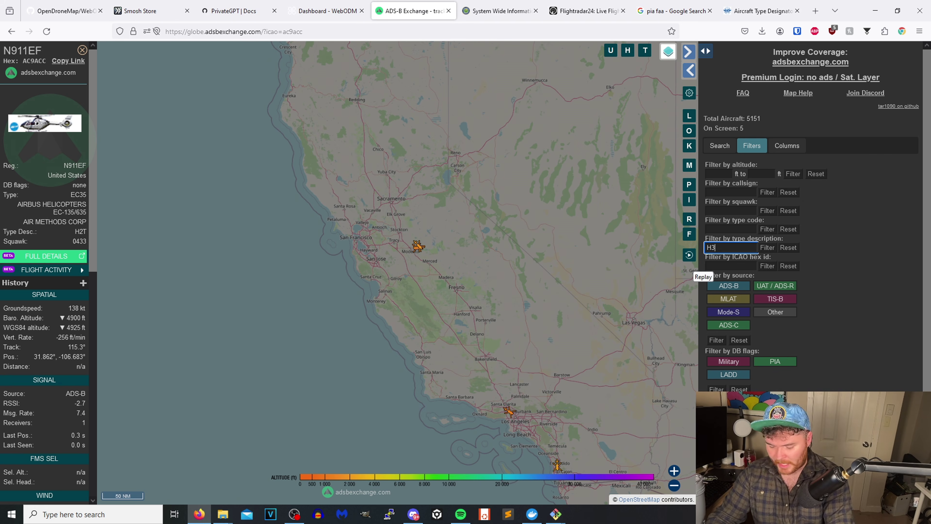
pyautogui.click(769, 249)
pyautogui.scroll(-4, 568, 238)
pyautogui.click(545, 254)
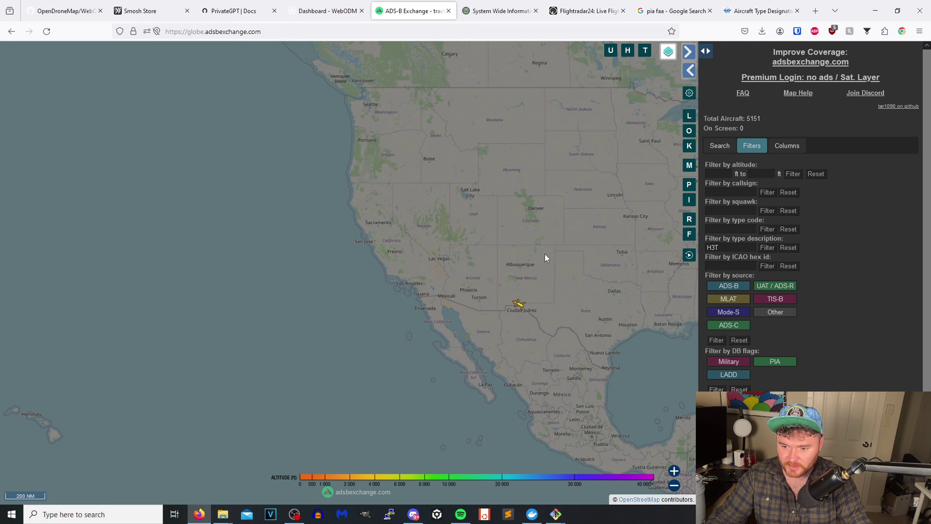
pyautogui.scroll(-3, 565, 258)
pyautogui.moveTo(565, 258); pyautogui.dragTo(204, 230)
pyautogui.scroll(-1, 422, 236)
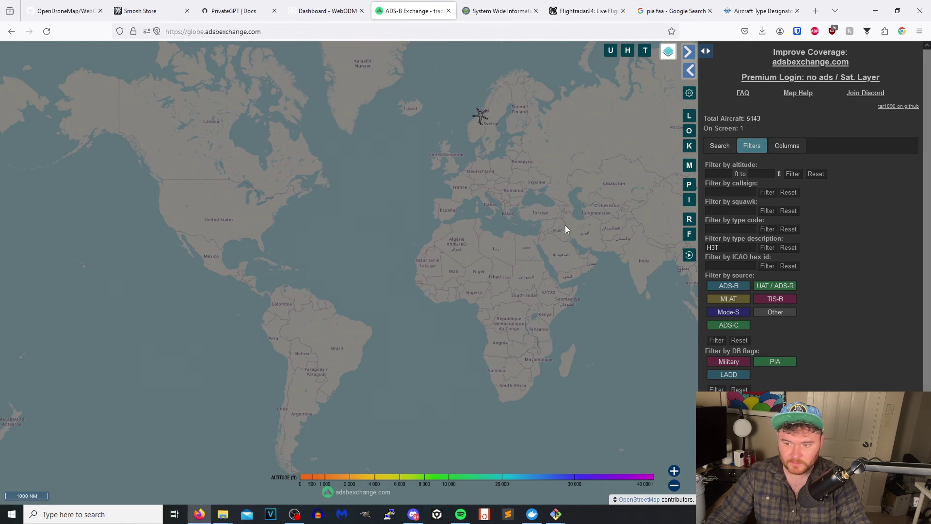
pyautogui.click(479, 112)
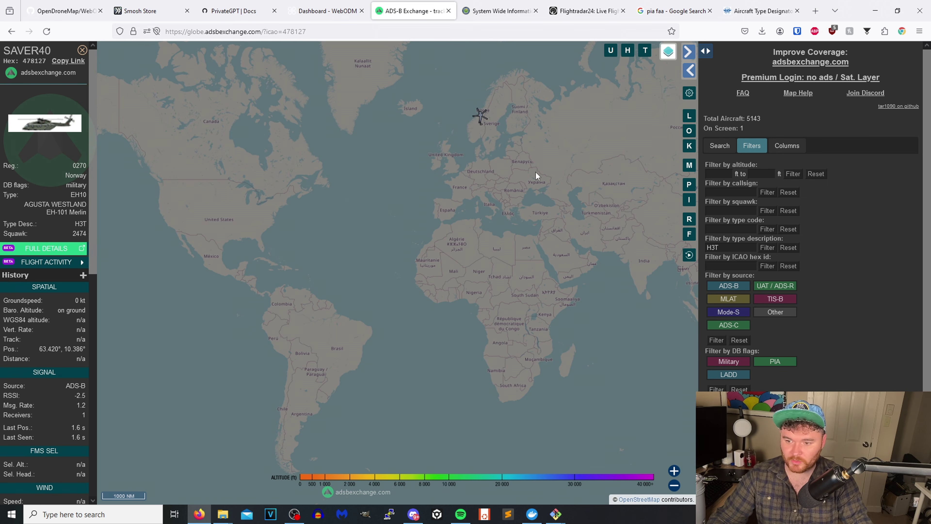
# Filter the aircraft by type description H1J and deselect the helicopter in Norway
pyautogui.click(737, 248)
pyautogui.press('BackSpace')
pyautogui.press('BackSpace')
pyautogui.write('2')
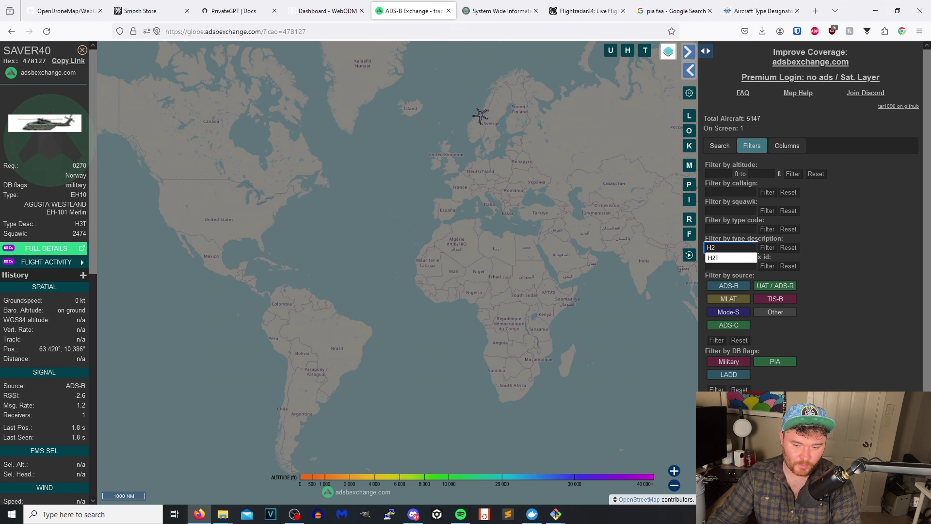
pyautogui.write('J')
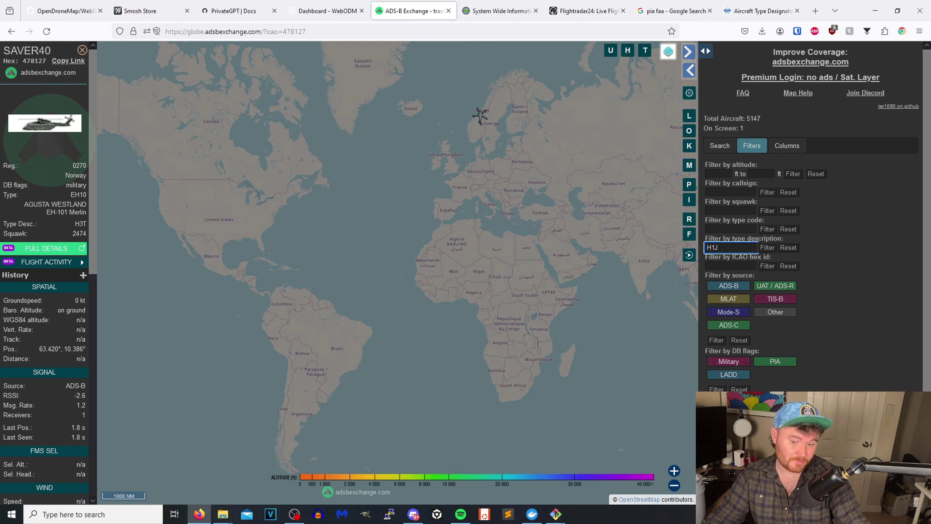
pyautogui.click(770, 249)
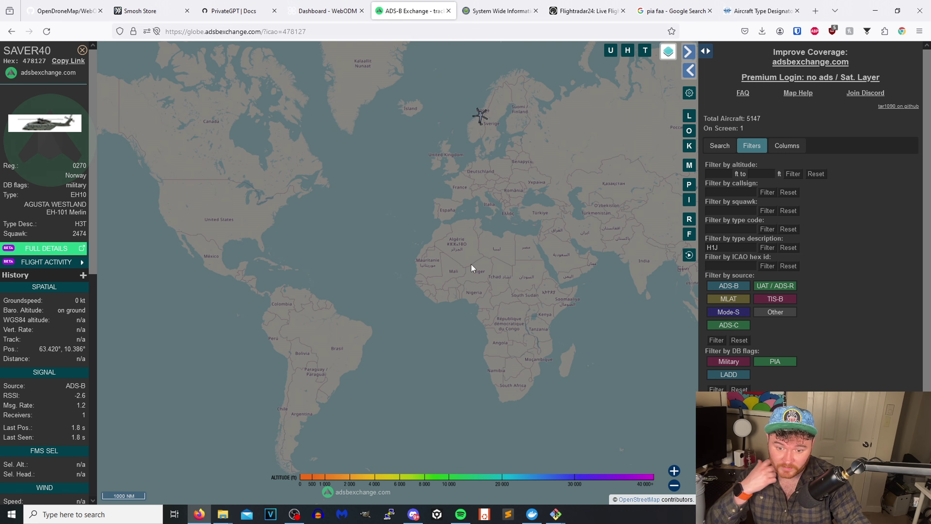
pyautogui.click(424, 265)
# Filter the aircraft by type description H2J and check the whole world map for matches
pyautogui.moveTo(391, 263); pyautogui.dragTo(711, 247)
pyautogui.click(763, 248)
pyautogui.scroll(-2, 647, 266)
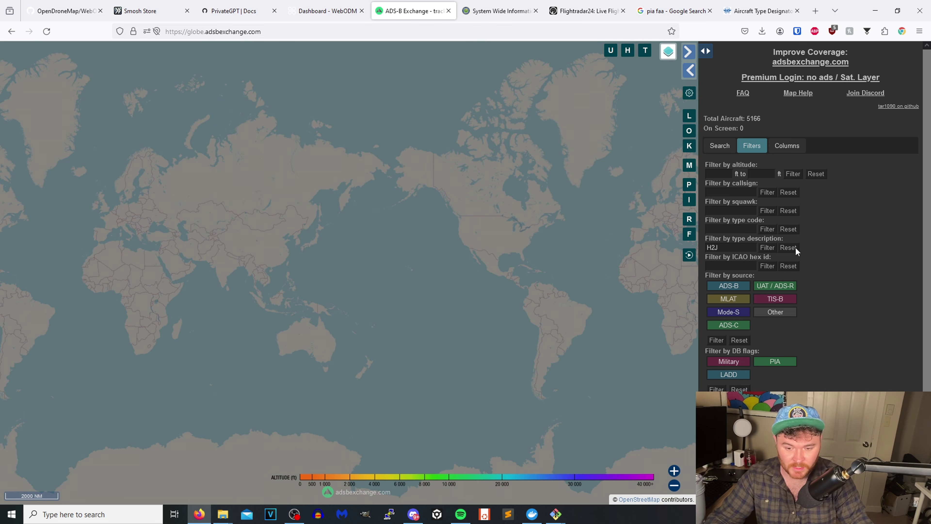
# Clear the type description filter, filter by L1T, and show the details of a match in the northwestern United States
pyautogui.click(787, 247)
pyautogui.click(731, 248)
pyautogui.write('L1T')
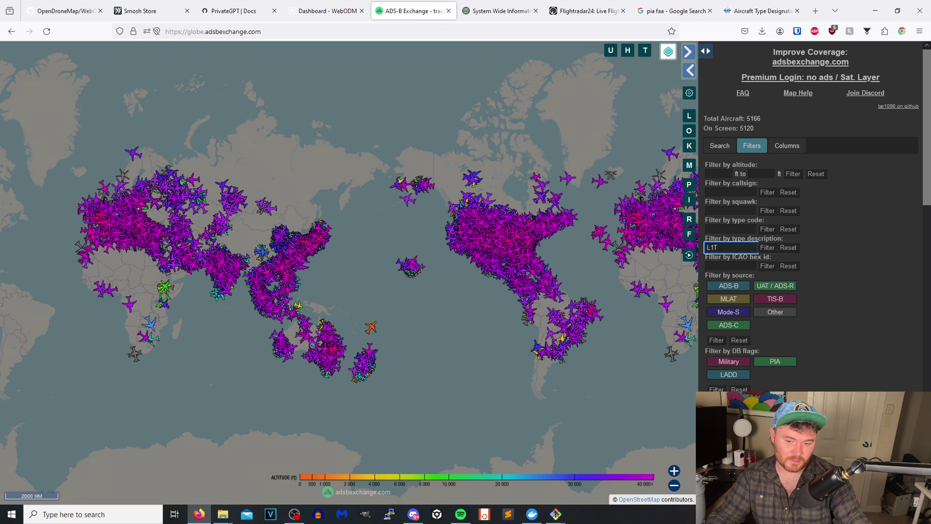
pyautogui.click(768, 249)
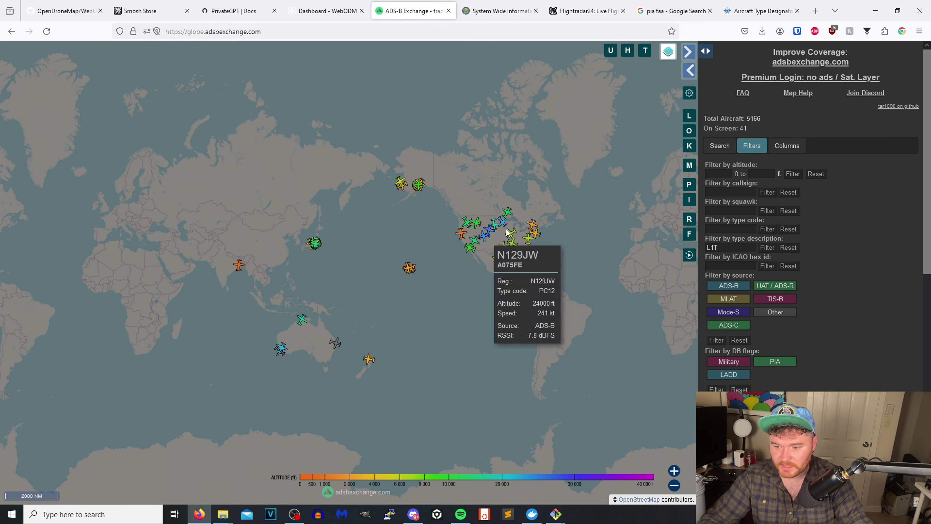
pyautogui.click(467, 231)
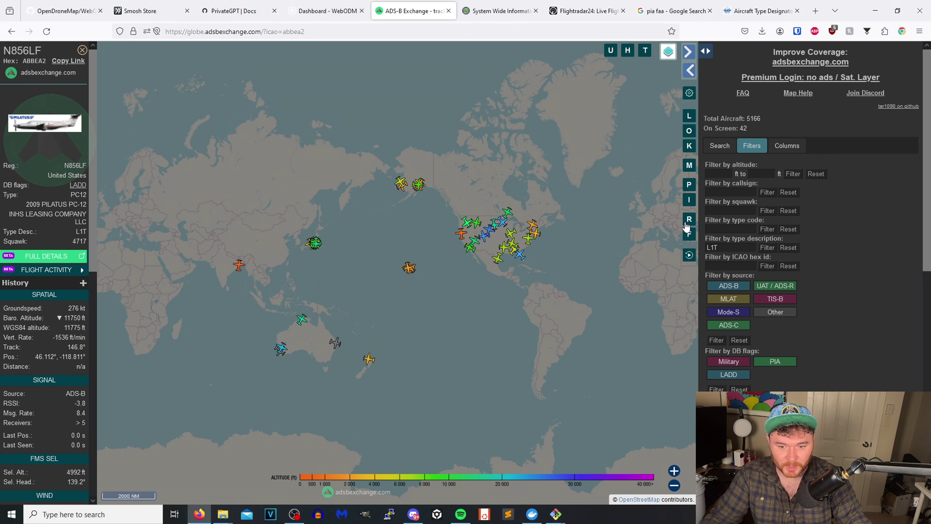
# Filter by type description L1P and show the details of the matches in southern Idaho and Hawaii
pyautogui.click(741, 249)
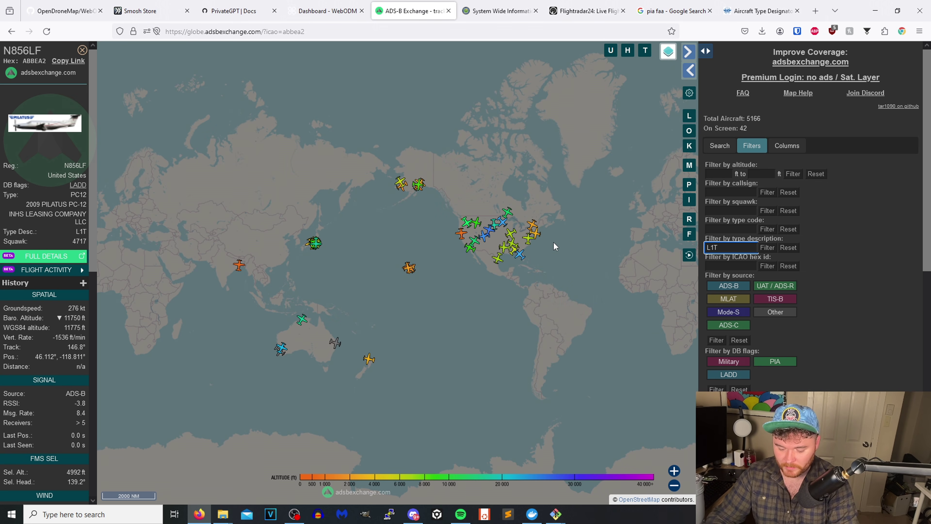
pyautogui.press('BackSpace')
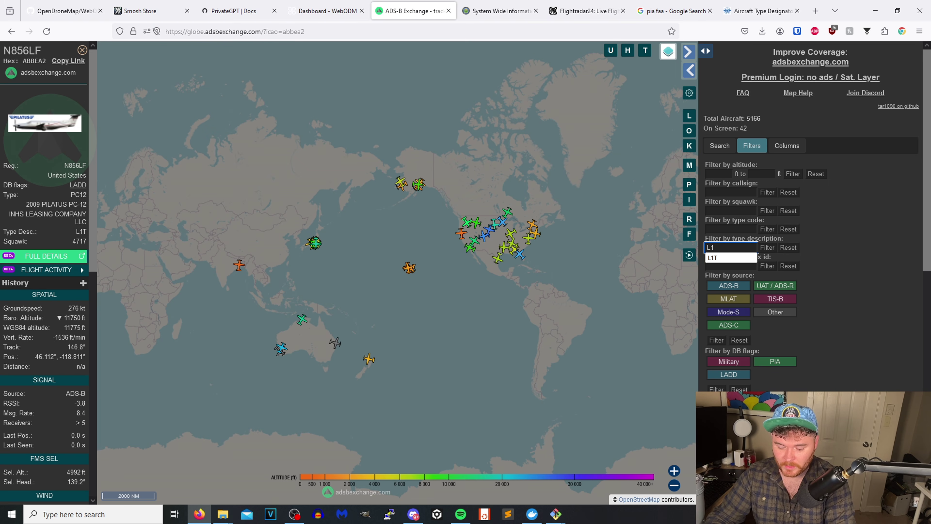
pyautogui.write('P')
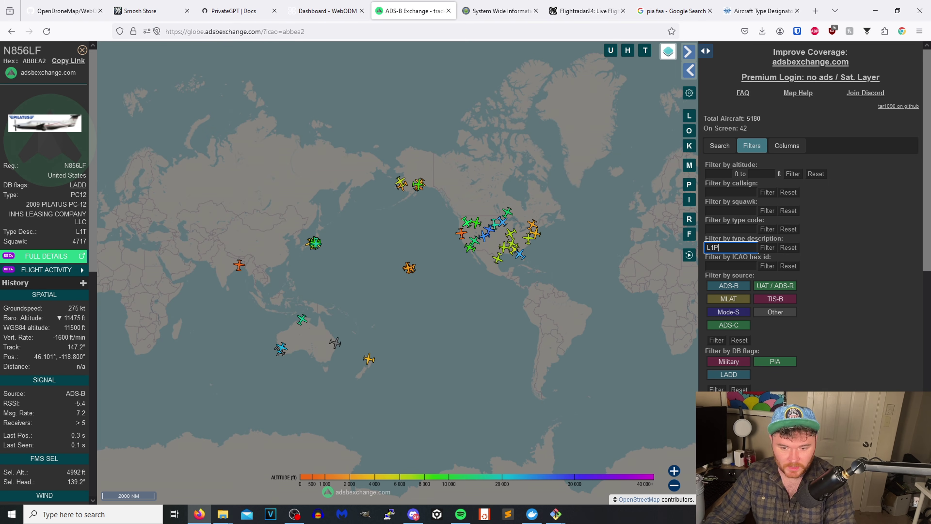
pyautogui.click(766, 248)
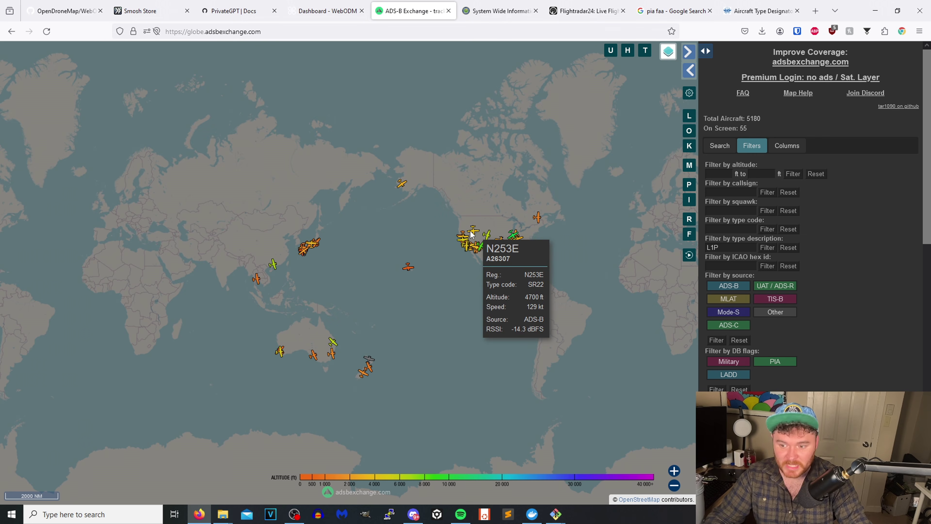
pyautogui.click(473, 231)
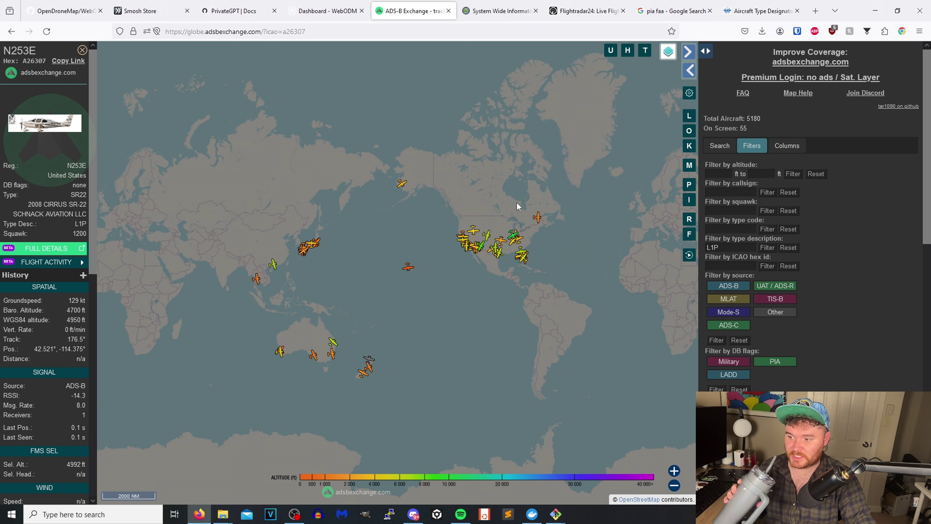
pyautogui.click(410, 268)
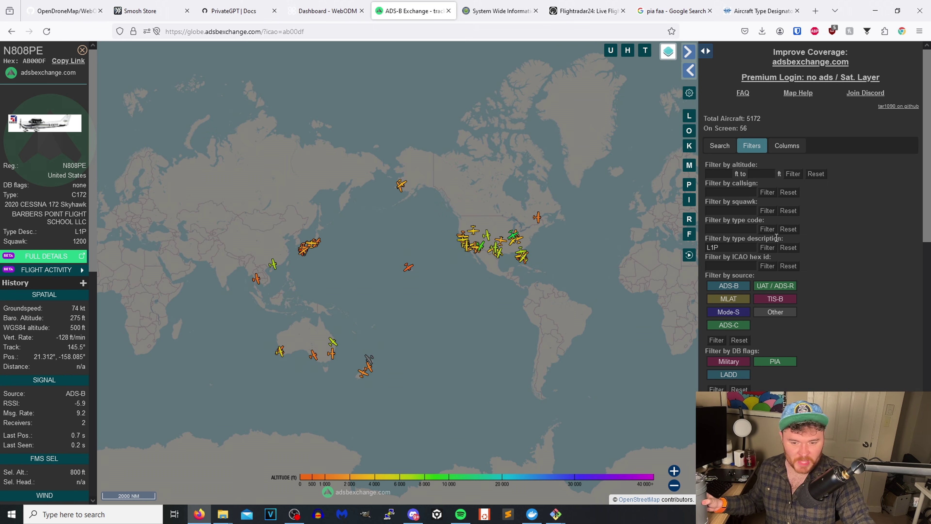
# Clear the type description filter and search the web for icao in a new browser tab
pyautogui.click(788, 248)
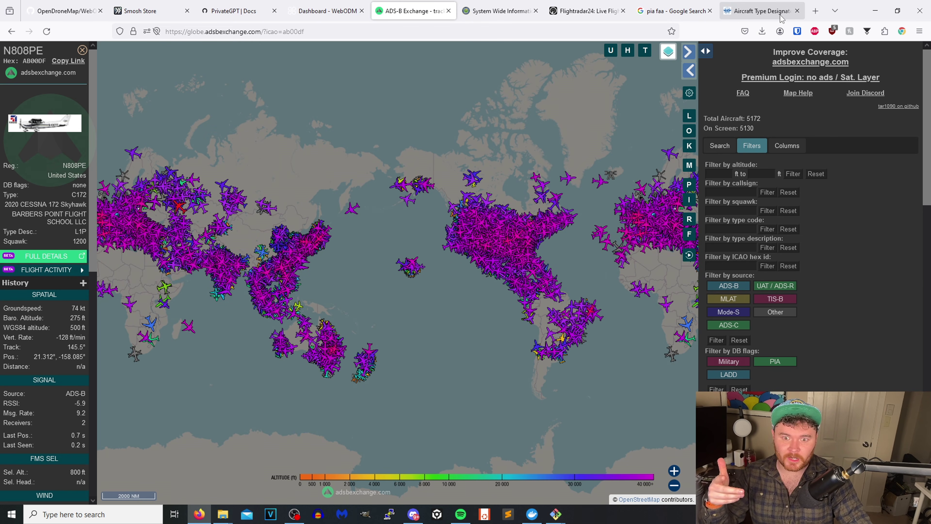
pyautogui.click(813, 11)
pyautogui.write('icao')
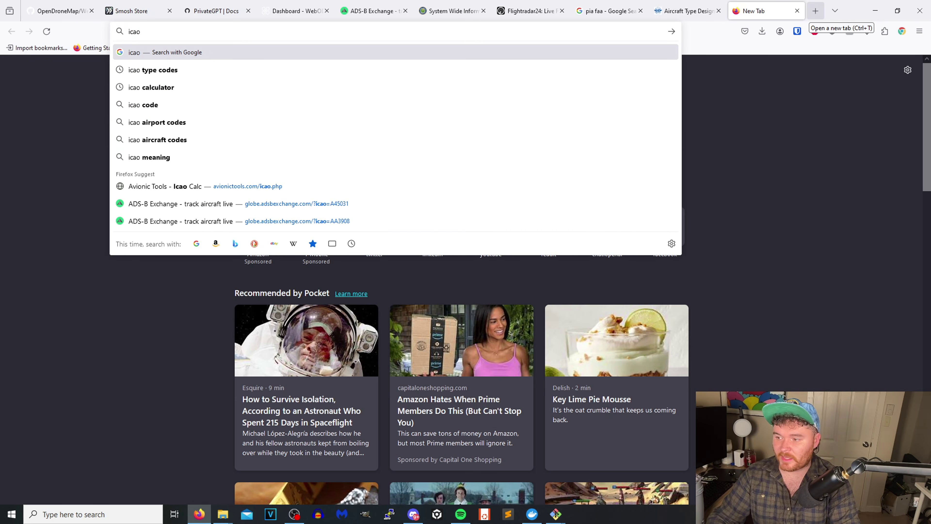
pyautogui.press('Return')
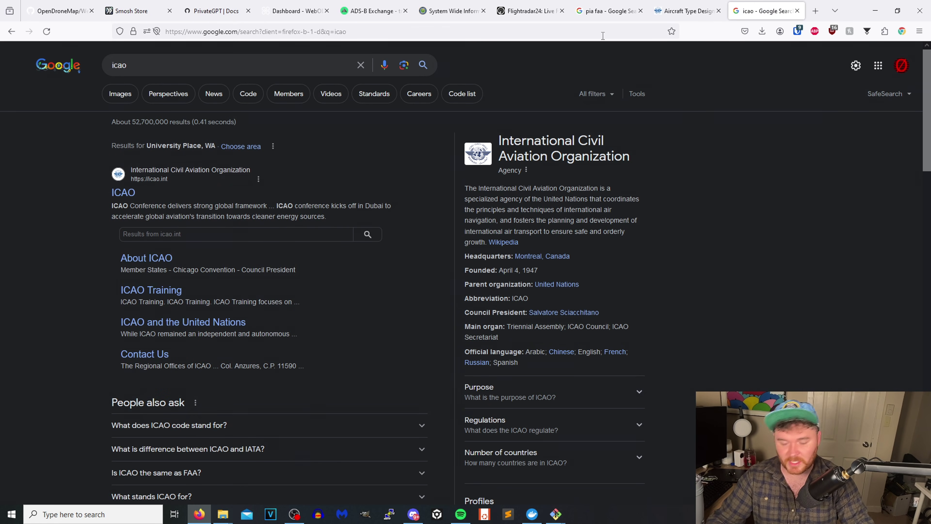
# Check ICAO's Aircraft Type Designators page, then return to ADS-B Exchange to highlight the selected Cessna's callsign and deselect it
pyautogui.click(686, 11)
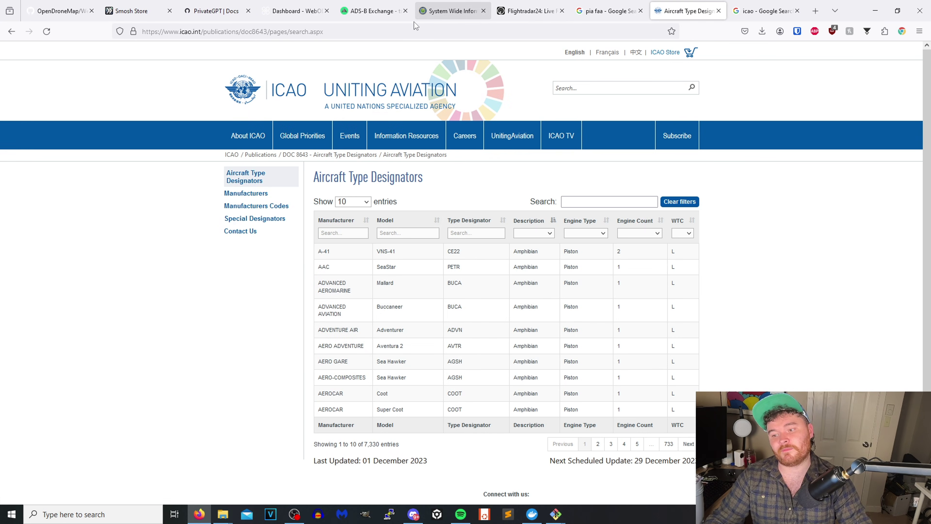
pyautogui.click(375, 16)
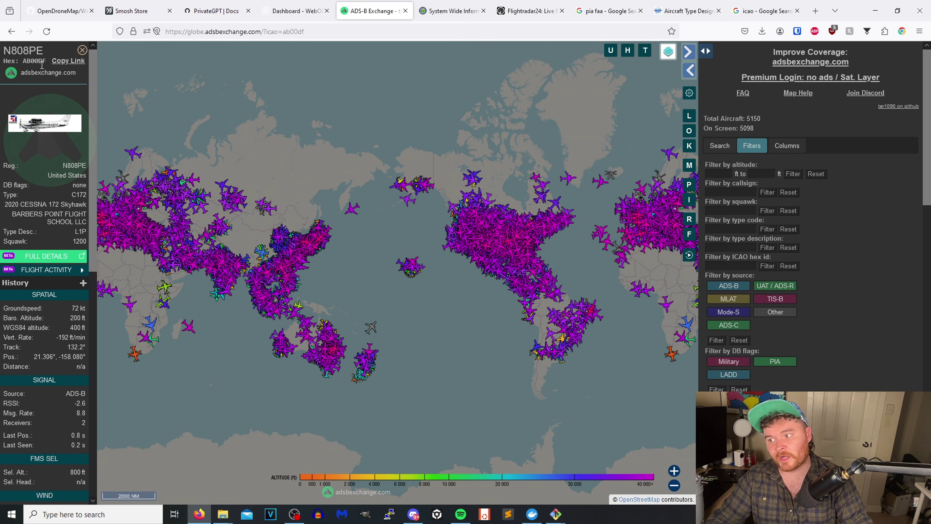
pyautogui.doubleClick(25, 51)
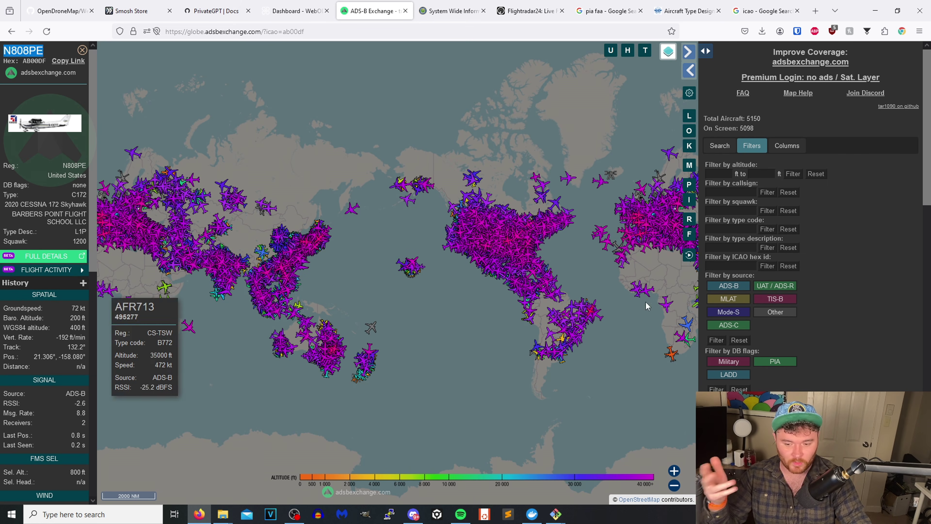
pyautogui.press('Escape')
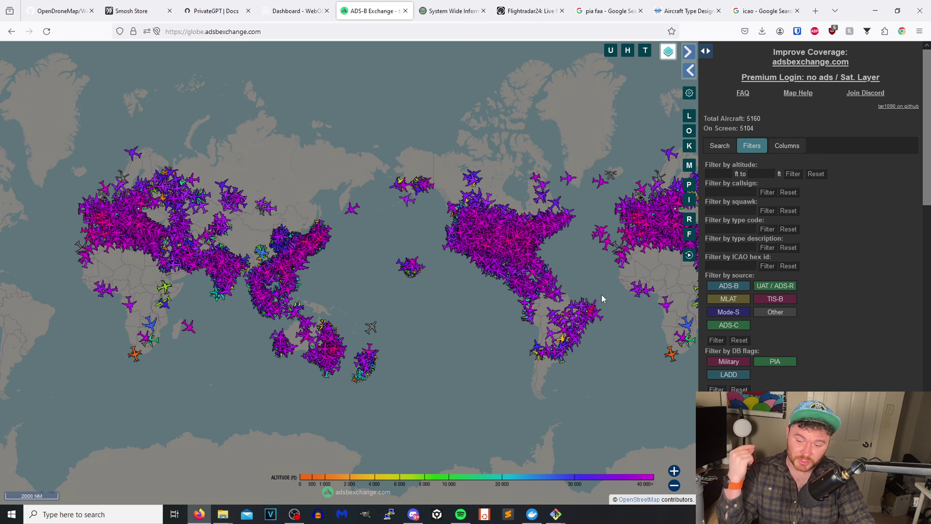
pyautogui.scroll(1, 557, 246)
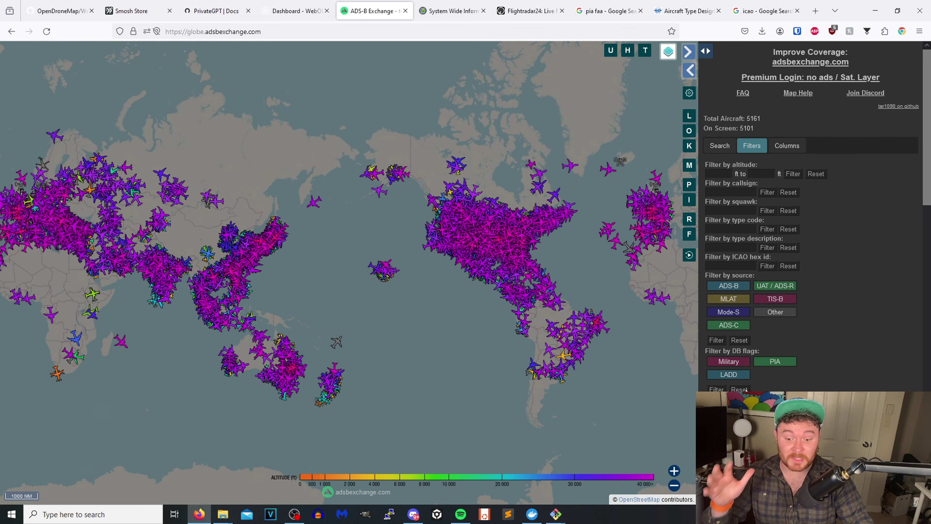
# Filter by the Military DB flag, check the registration of the aircraft over Oklahoma, and deselect it
pyautogui.click(718, 389)
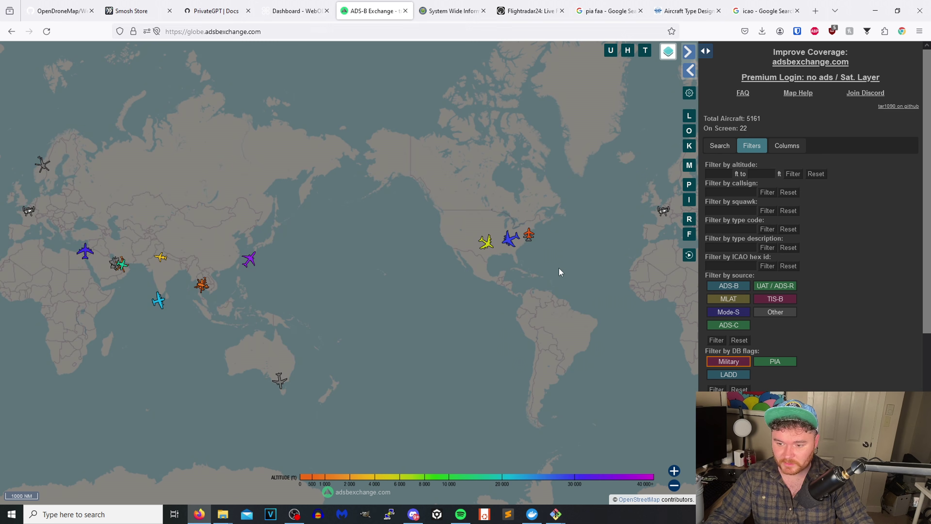
pyautogui.click(486, 241)
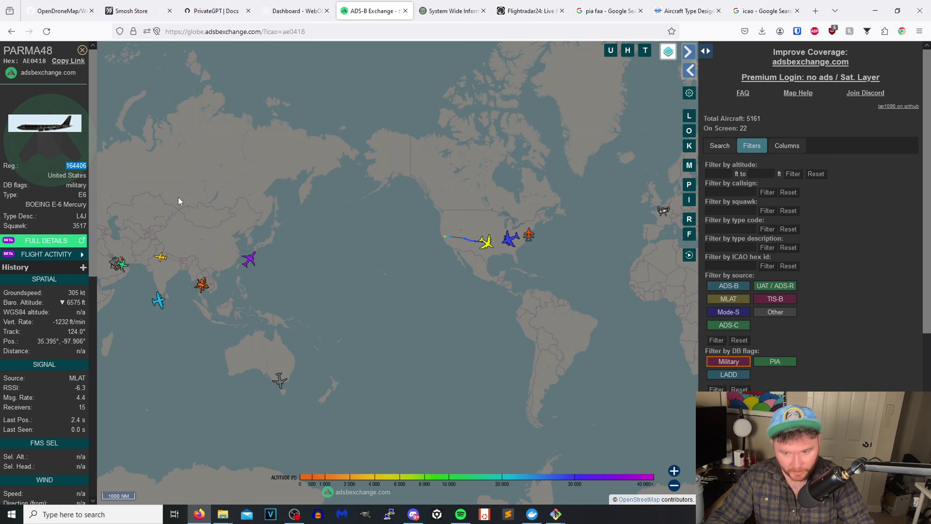
pyautogui.click(601, 318)
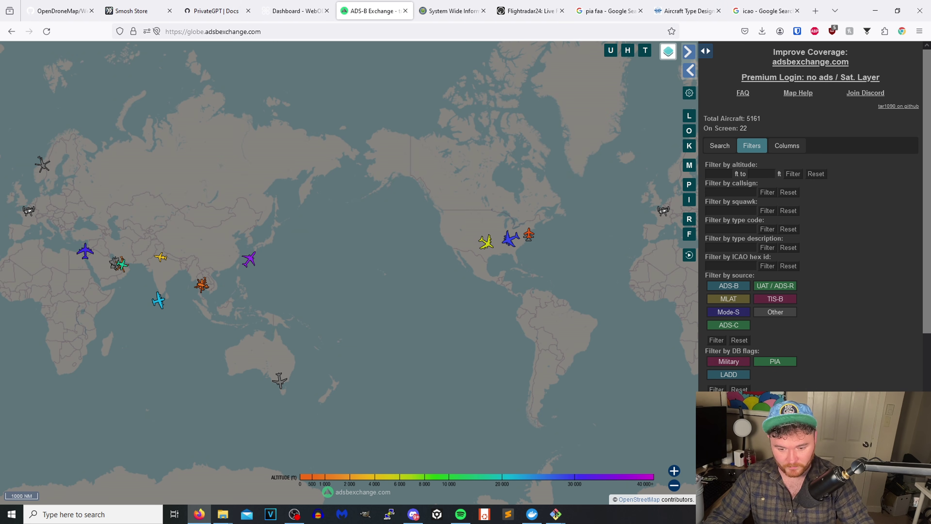
# Remove the Military filter and show the details of aircraft near Florida and northern Nevada
pyautogui.click(512, 256)
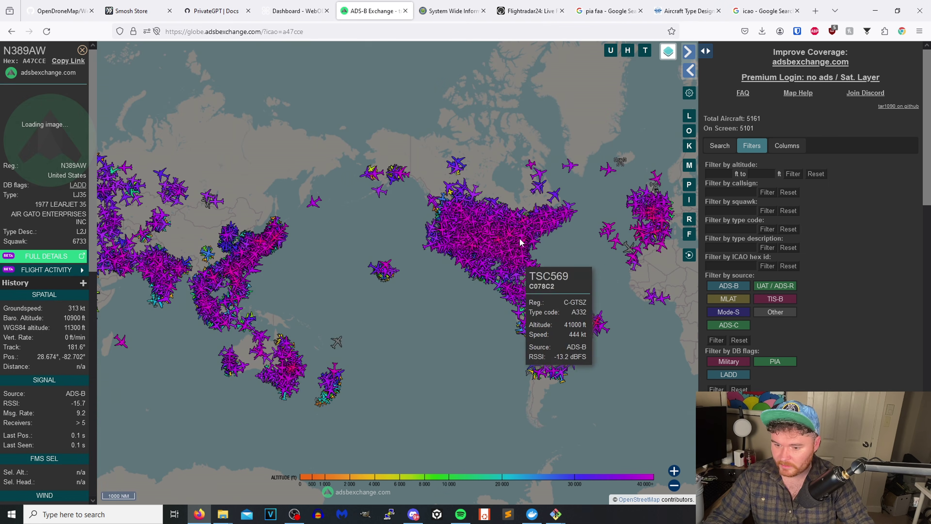
pyautogui.scroll(5, 450, 234)
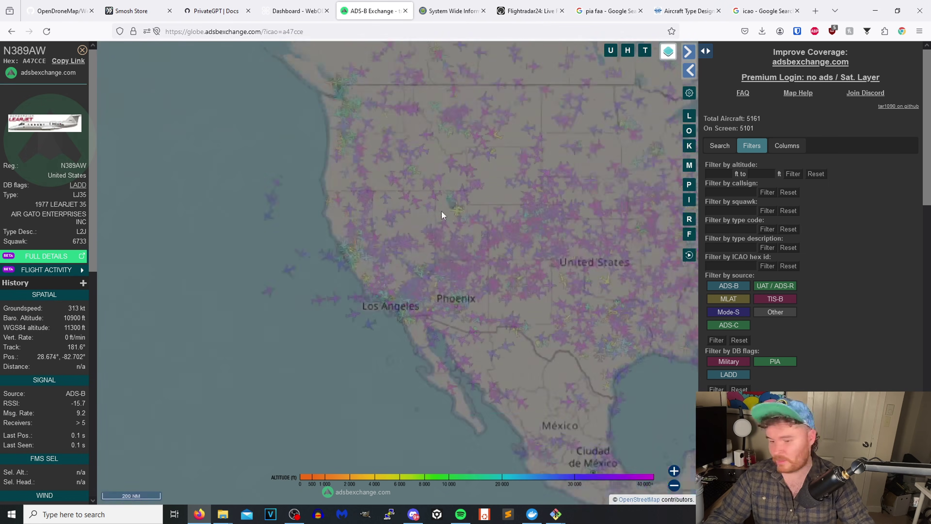
pyautogui.click(366, 192)
pyautogui.moveTo(395, 132); pyautogui.dragTo(440, 307)
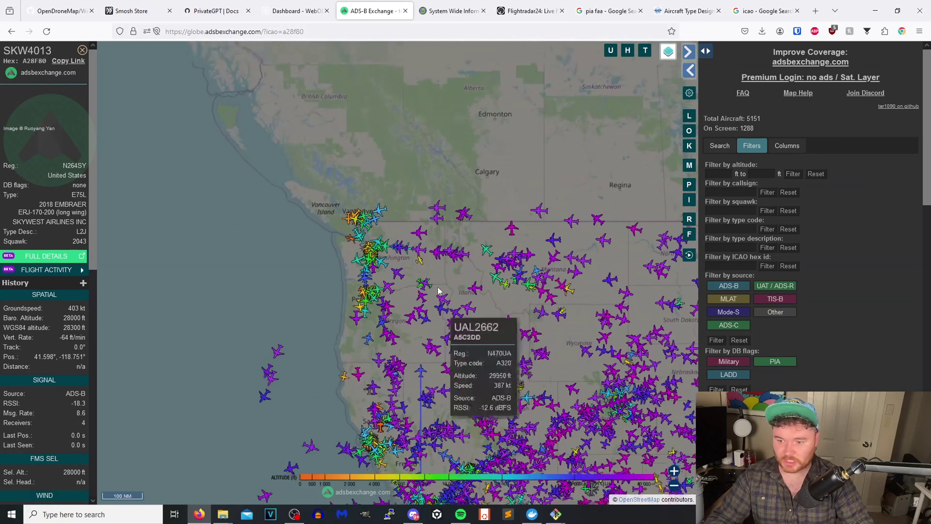
pyautogui.moveTo(450, 131); pyautogui.dragTo(451, 239)
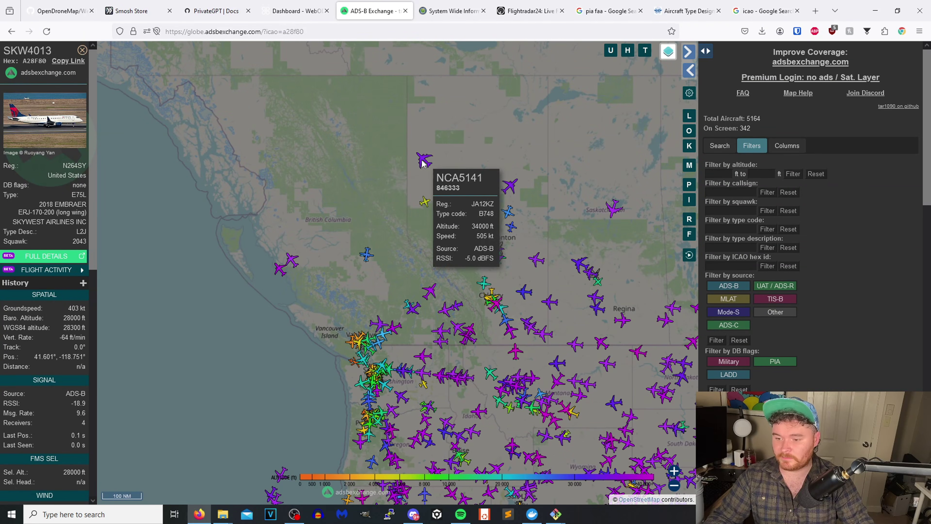
# Compare the registration countries of four aircraft over western Canada, deselect the last one, and locate the country of registration filter
pyautogui.click(425, 159)
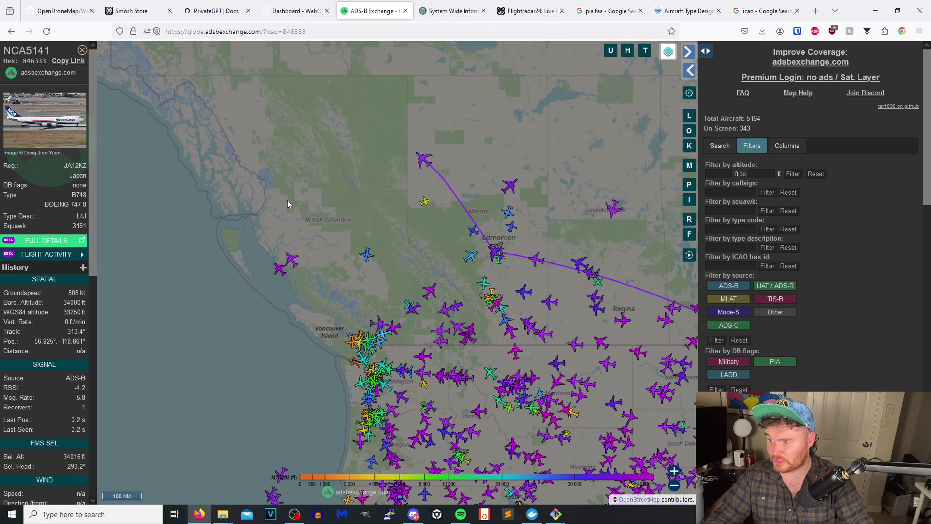
pyautogui.click(367, 254)
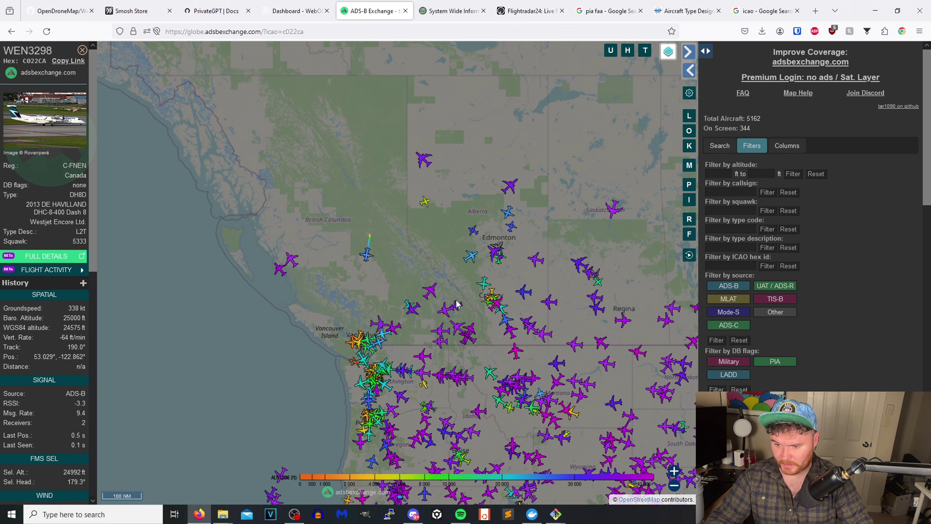
pyautogui.click(431, 290)
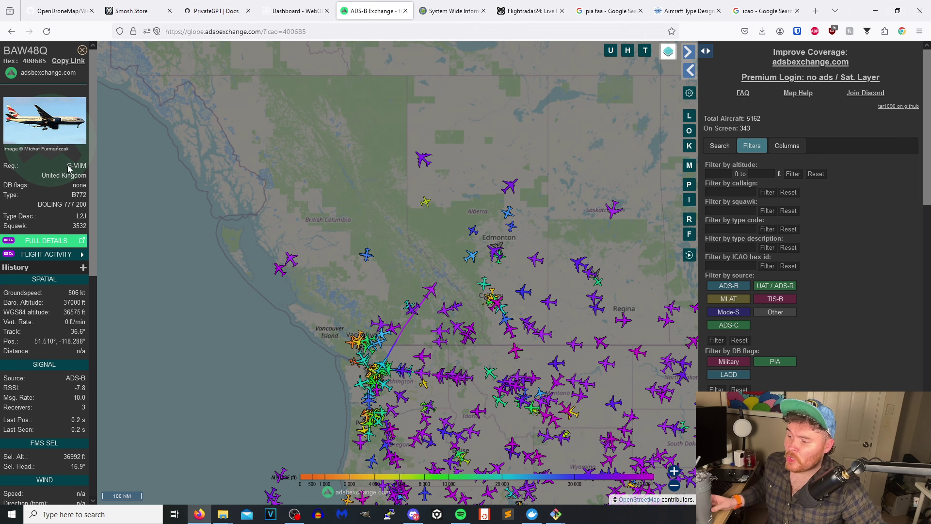
pyautogui.doubleClick(67, 178)
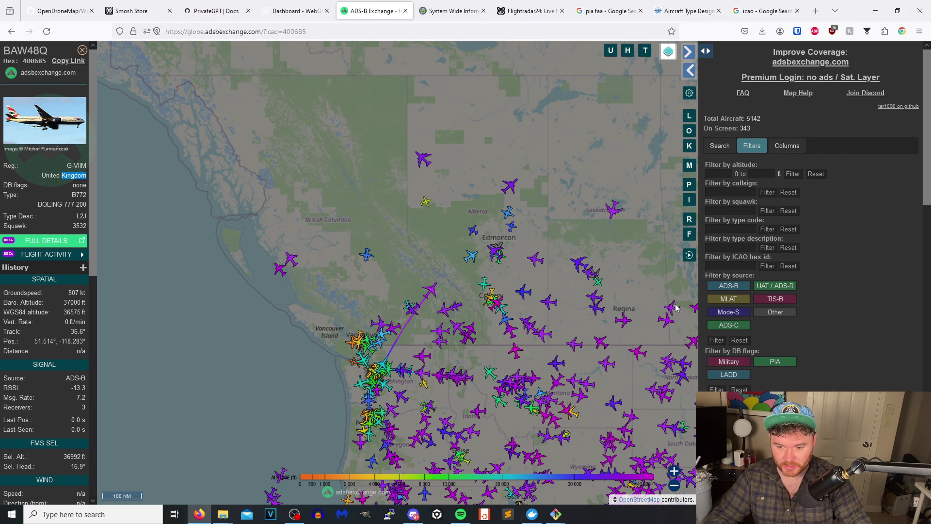
pyautogui.click(619, 321)
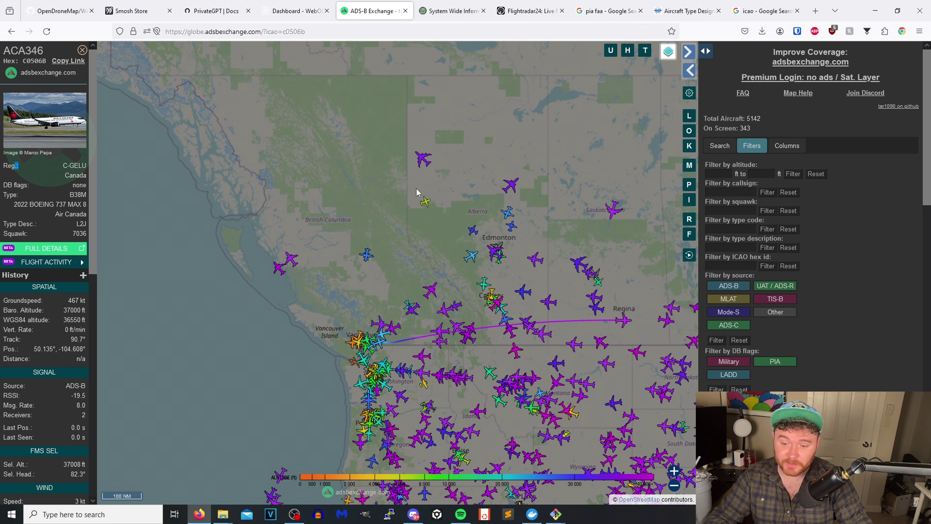
pyautogui.click(544, 133)
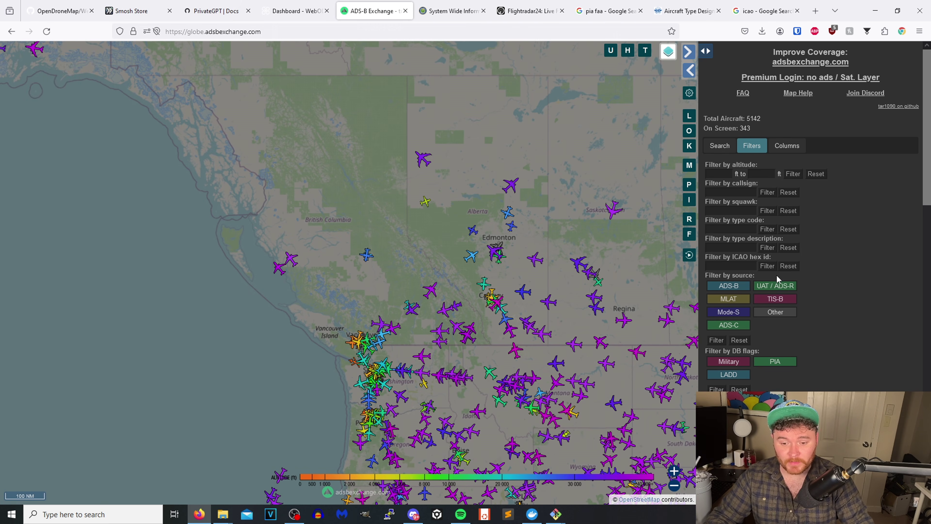
pyautogui.scroll(-3, 820, 310)
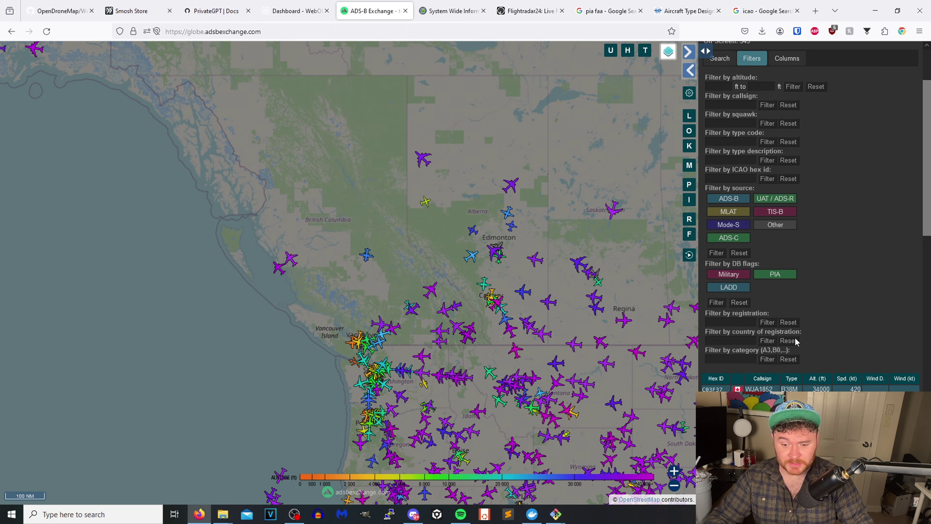
# Filter the aircraft by country of registration Canada and deselect the selected aircraft to view the filtered traffic across North America
pyautogui.click(728, 321)
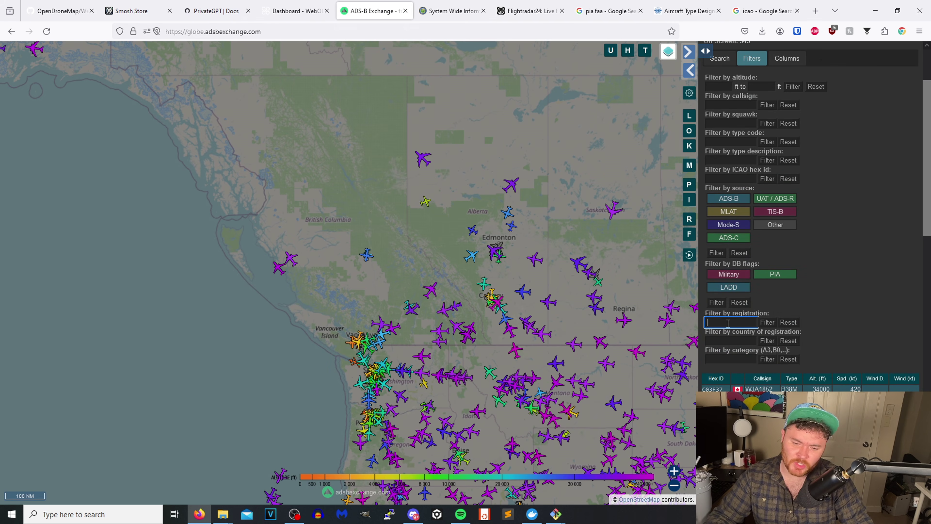
pyautogui.click(744, 344)
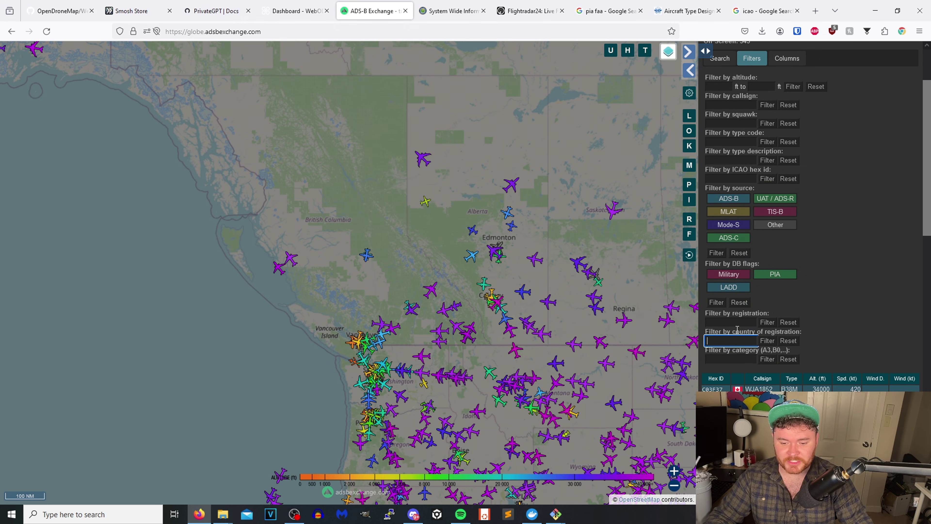
pyautogui.click(521, 291)
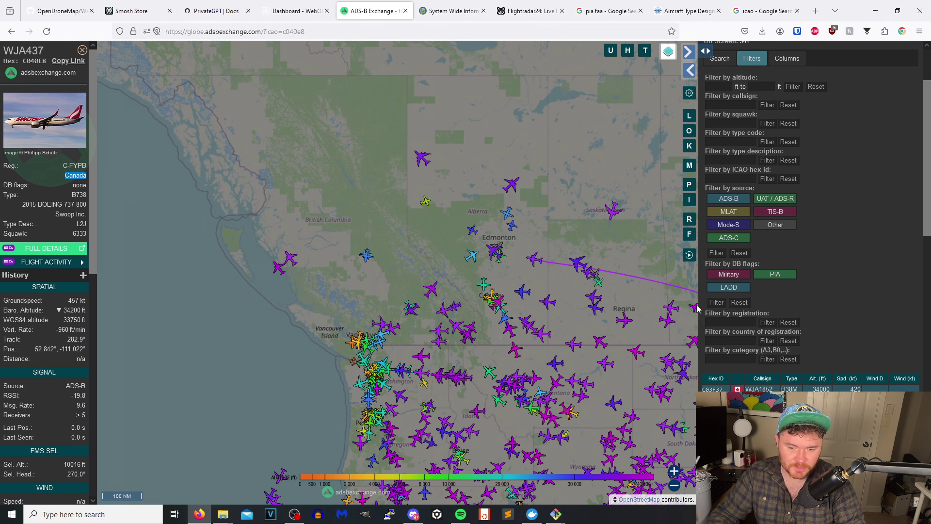
pyautogui.click(732, 341)
pyautogui.write('Canada')
pyautogui.press('Return')
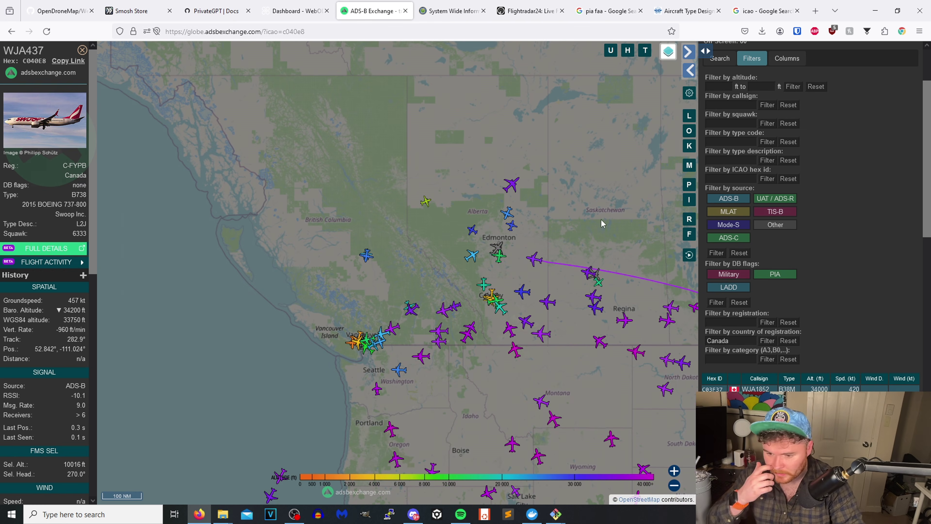
pyautogui.click(620, 218)
pyautogui.scroll(-3, 642, 215)
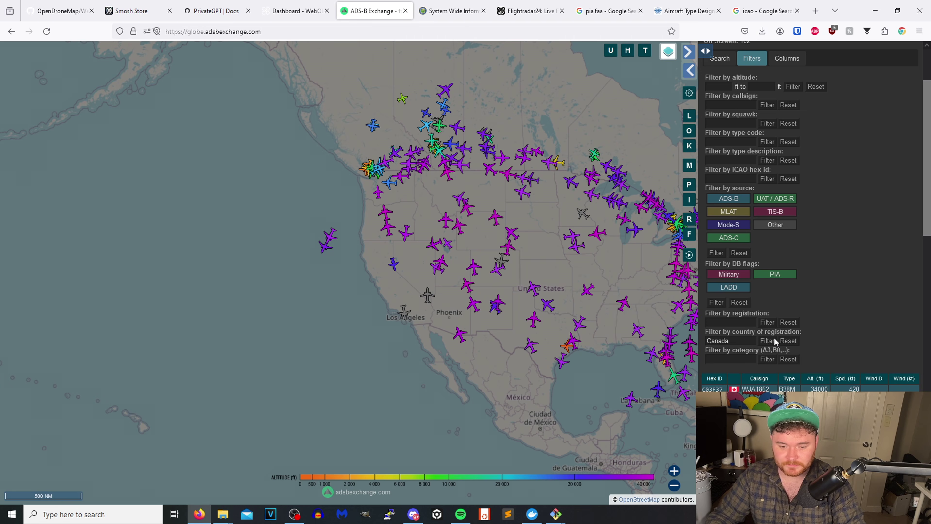
# Clear the Canada filter and filter by United States instead, copying the country from the details of a military aircraft over Oklahoma
pyautogui.click(788, 341)
pyautogui.scroll(3, 506, 270)
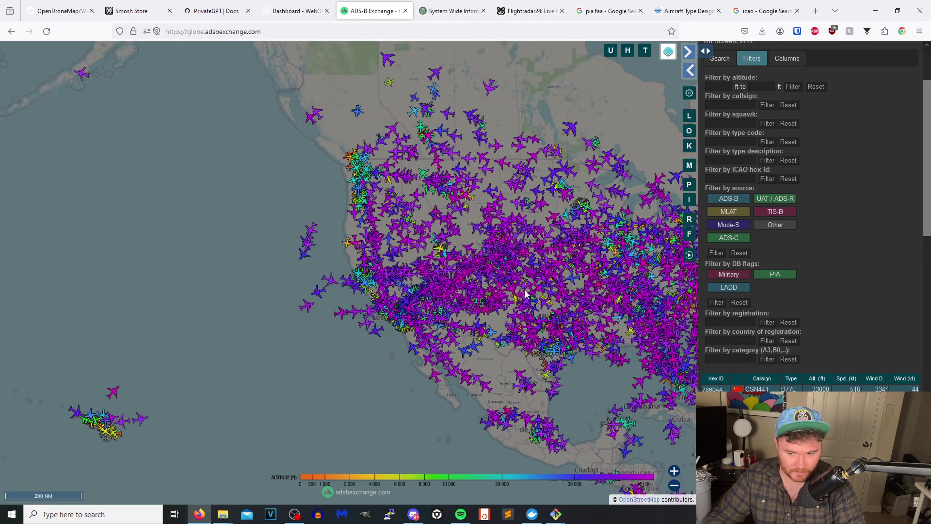
pyautogui.click(499, 278)
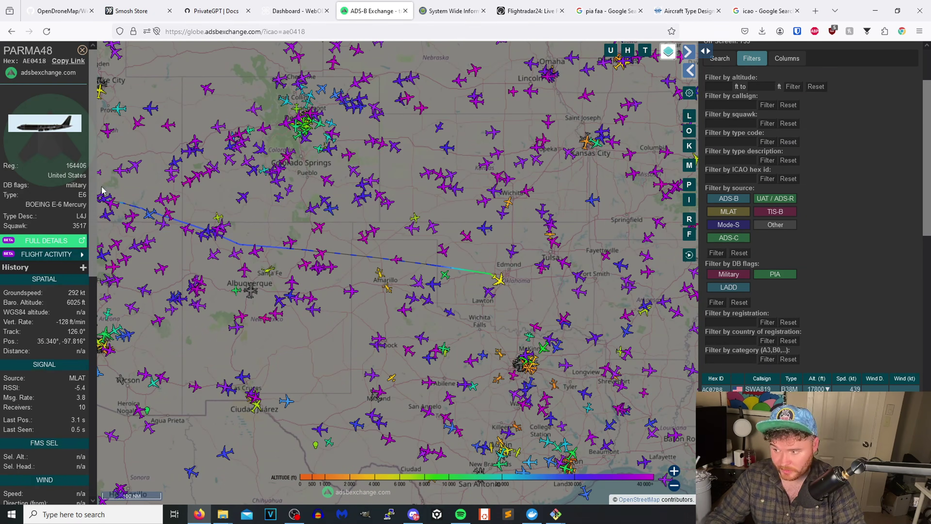
pyautogui.tripleClick(78, 178)
pyautogui.hotkey('ctrl', 'c')
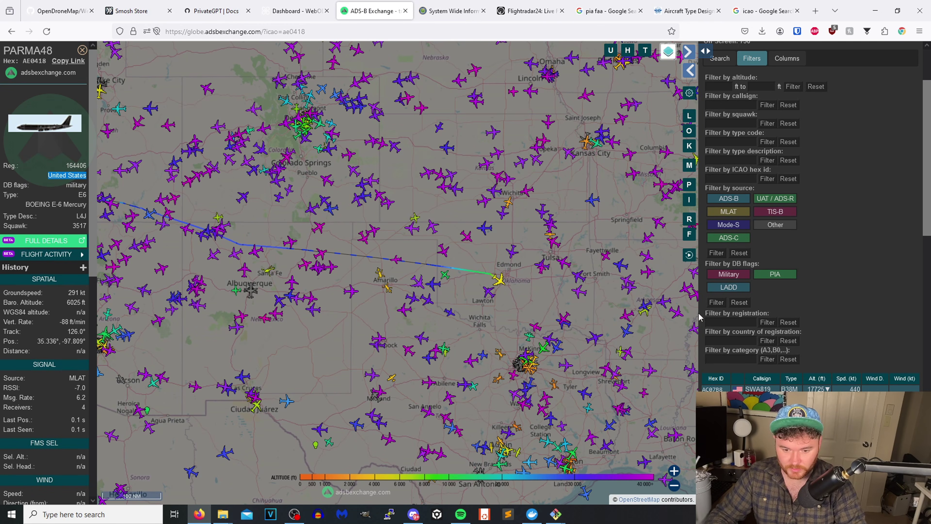
pyautogui.click(730, 337)
pyautogui.hotkey('ctrl', 'v')
pyautogui.press('Return')
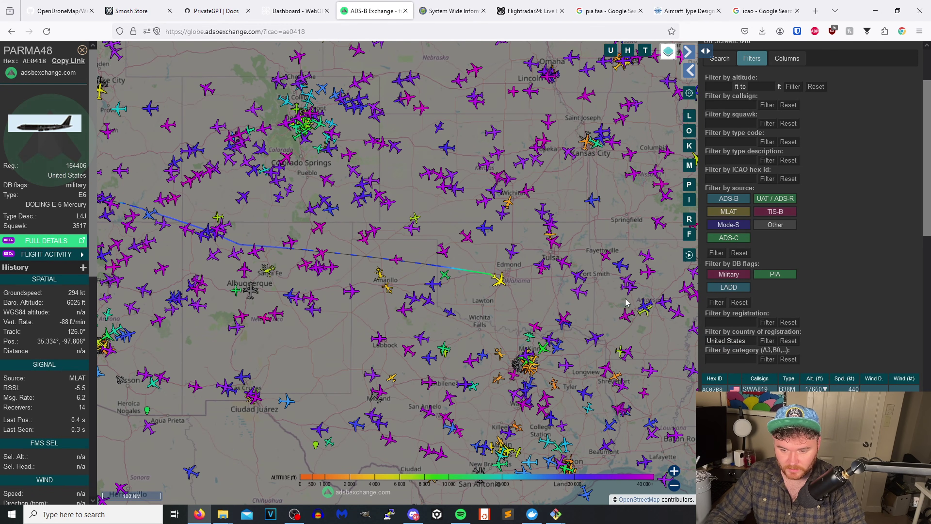
# Deselect the Oklahoma aircraft and show the details of the US-registered helicopter near Bangkok, Thailand
pyautogui.click(611, 306)
pyautogui.scroll(-5, 611, 306)
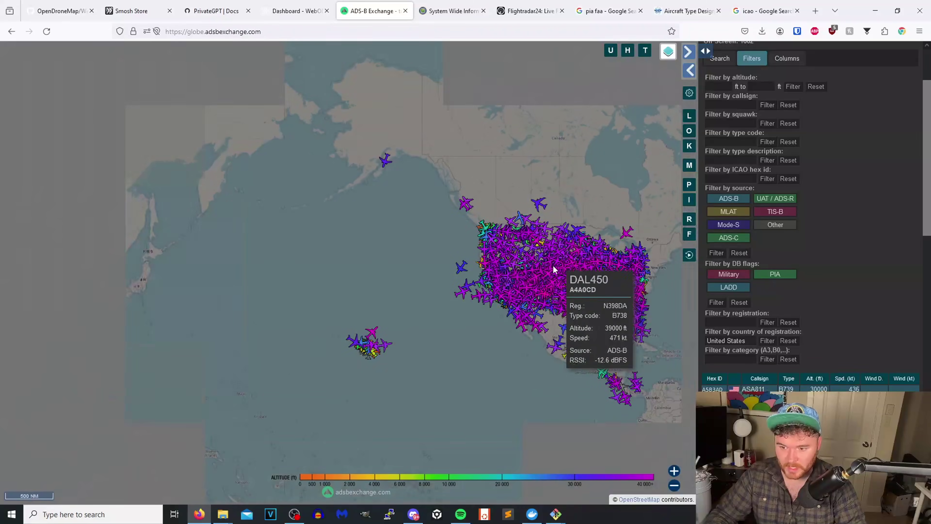
pyautogui.moveTo(340, 263); pyautogui.dragTo(497, 250)
pyautogui.moveTo(266, 328); pyautogui.dragTo(448, 243)
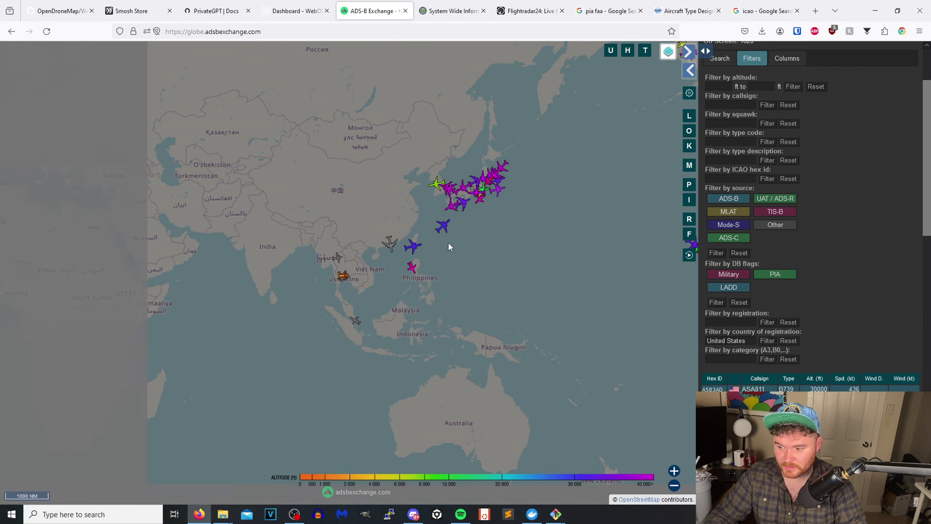
pyautogui.scroll(3, 351, 283)
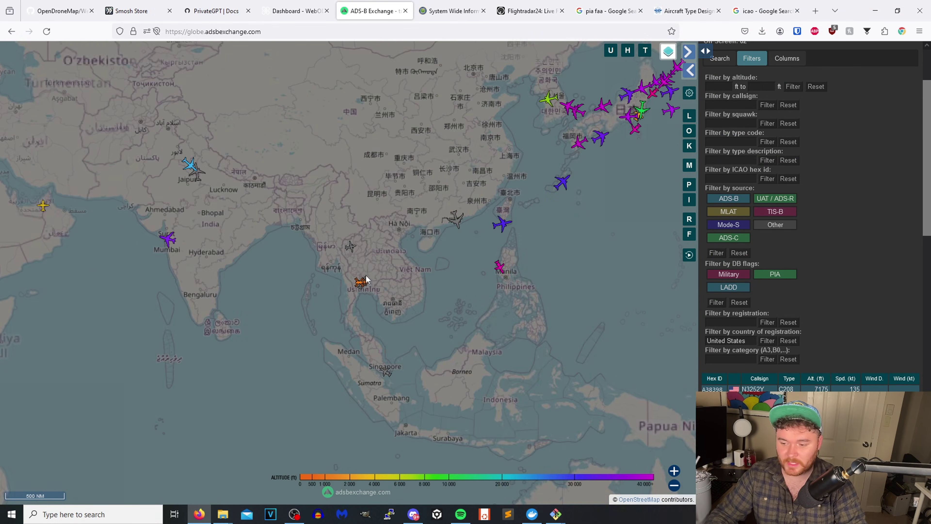
pyautogui.scroll(1, 379, 293)
pyautogui.click(334, 272)
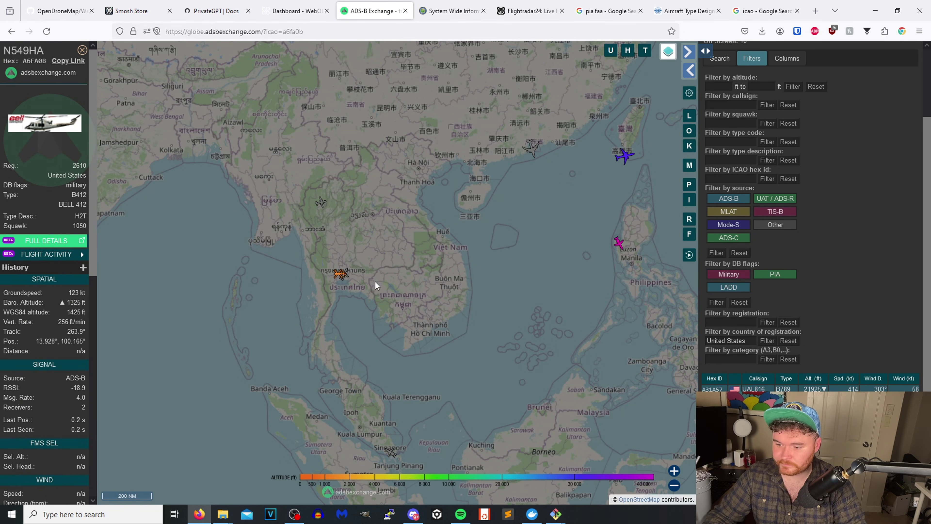
pyautogui.scroll(1, 375, 281)
pyautogui.scroll(2, 316, 270)
pyautogui.scroll(-3, 557, 294)
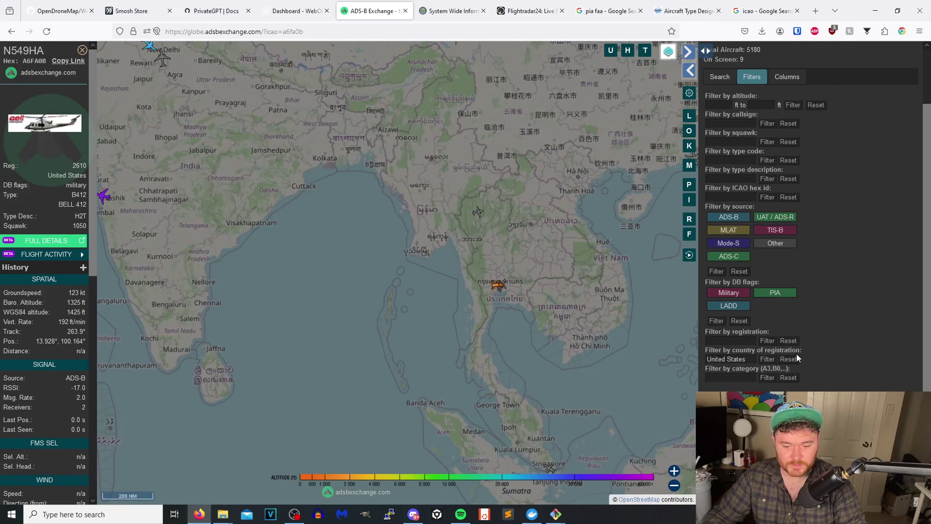
# Clear the country of registration filter and deselect the helicopter to view all traffic over Southeast Asia
pyautogui.click(787, 359)
pyautogui.scroll(-1, 806, 366)
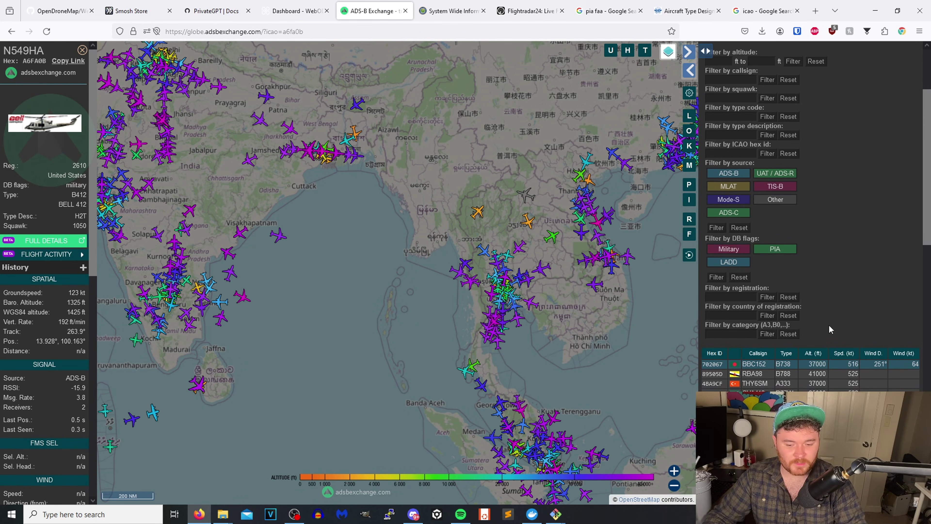
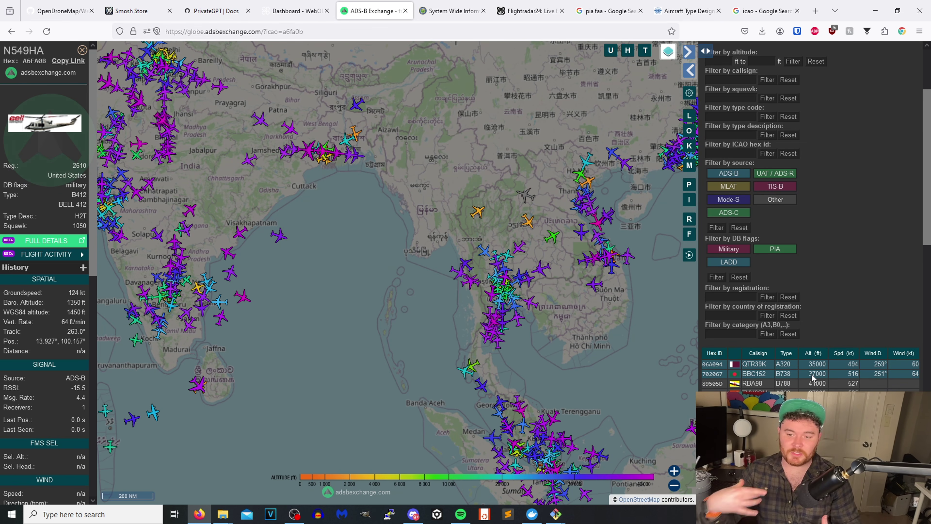
pyautogui.click(635, 446)
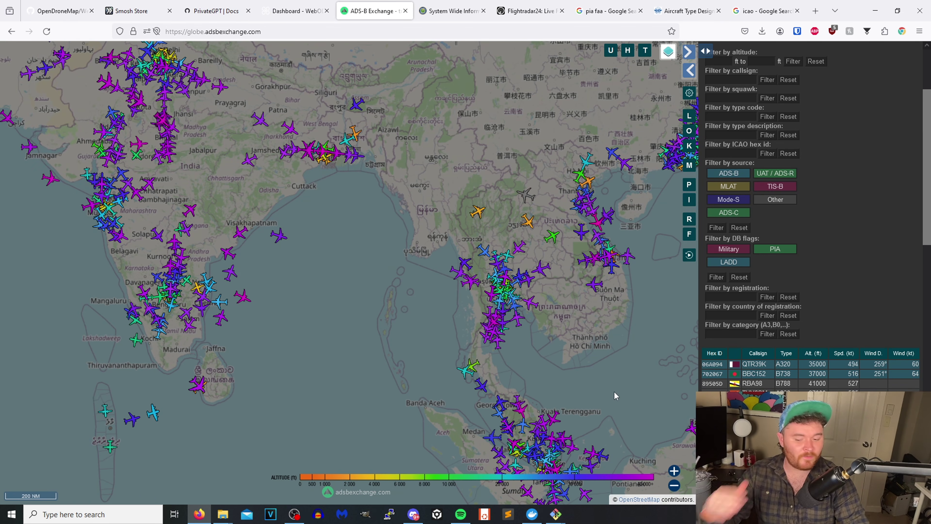
pyautogui.moveTo(625, 377); pyautogui.dragTo(610, 374)
pyautogui.moveTo(617, 312); pyautogui.dragTo(477, 366)
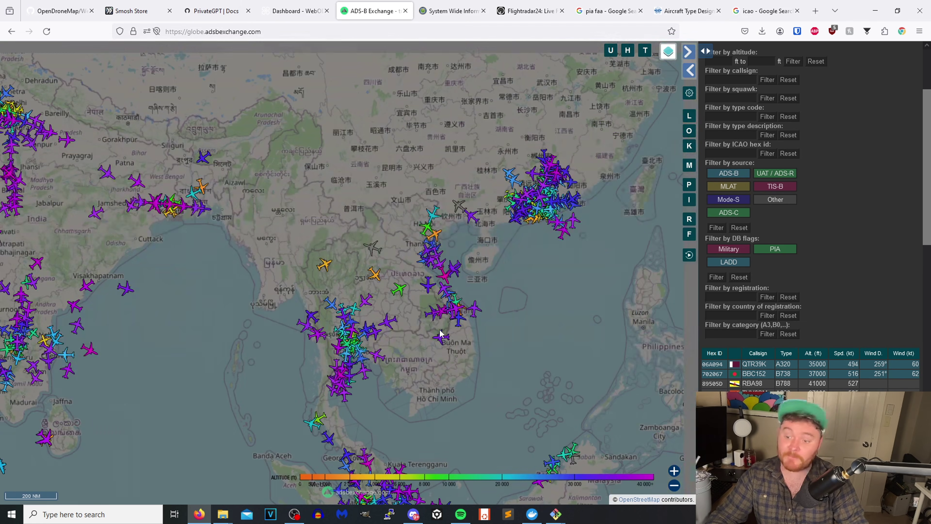
# Append "?" to the end of the ADS-B Exchange map's web address without loading it
pyautogui.click(325, 33)
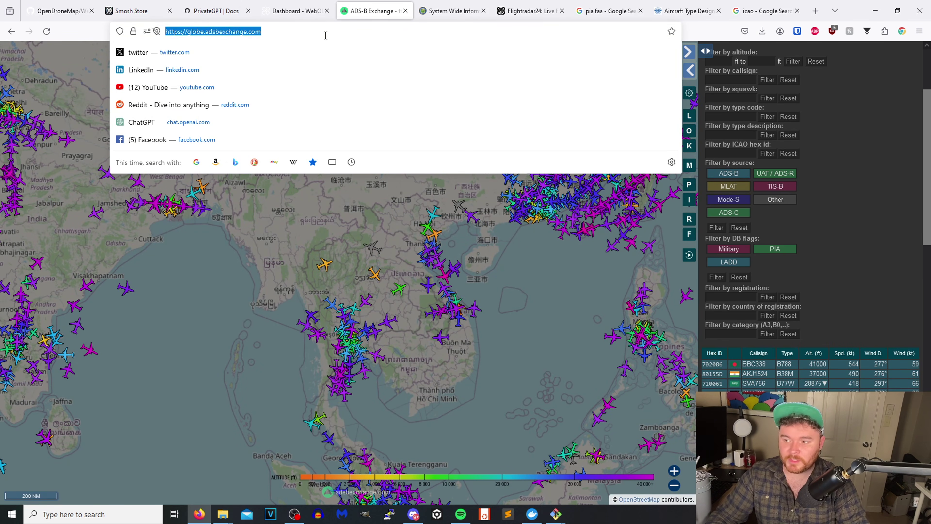
pyautogui.click(326, 35)
pyautogui.write('?')
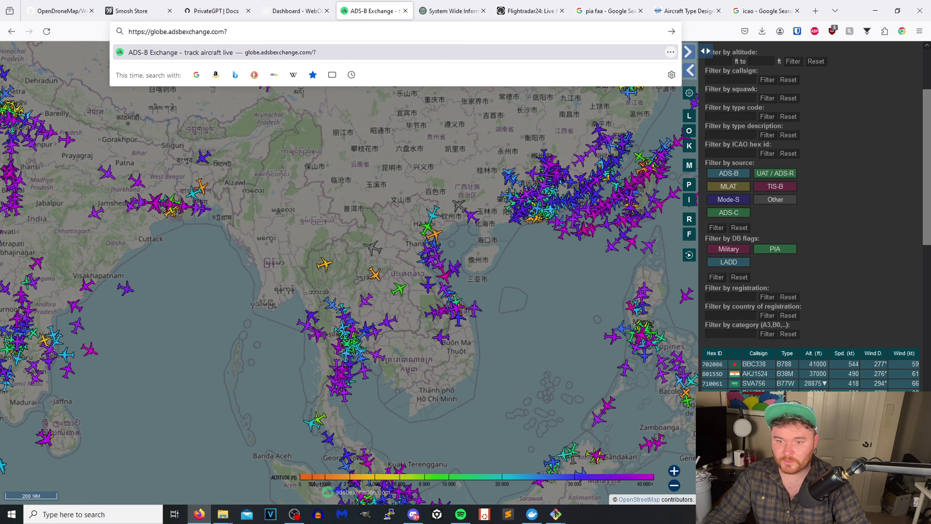
# Search the web in a new tab for "jeff bezos jet tail numbers" and open the SuperYachtFan page about his private jet
pyautogui.click(815, 10)
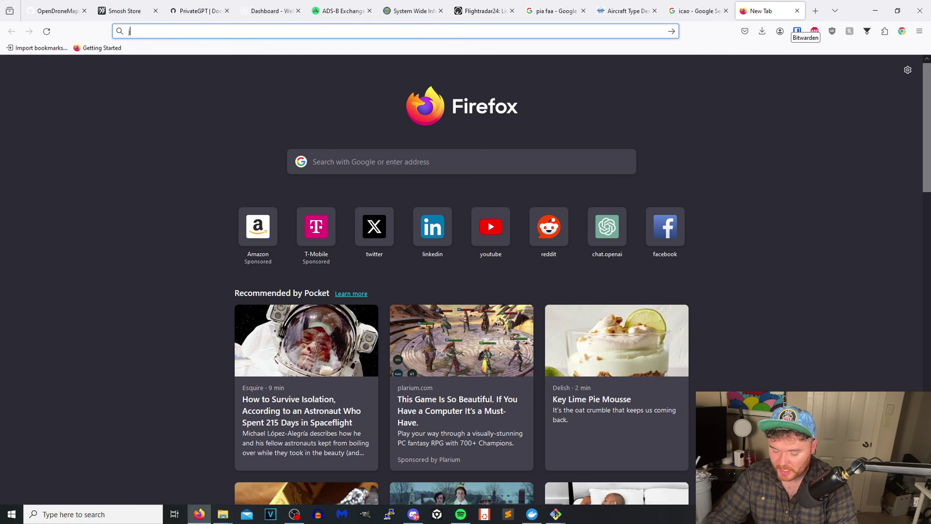
pyautogui.write('jeff bezos ')
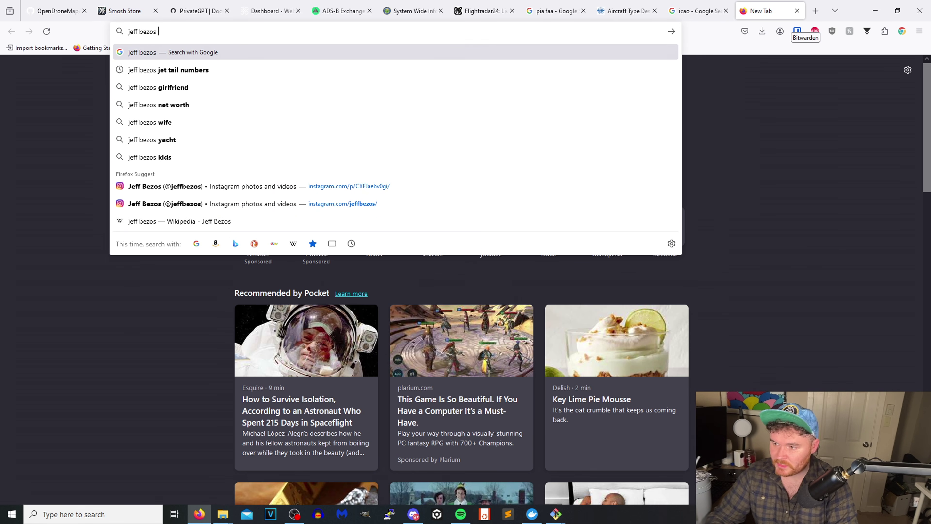
pyautogui.write('jet tail')
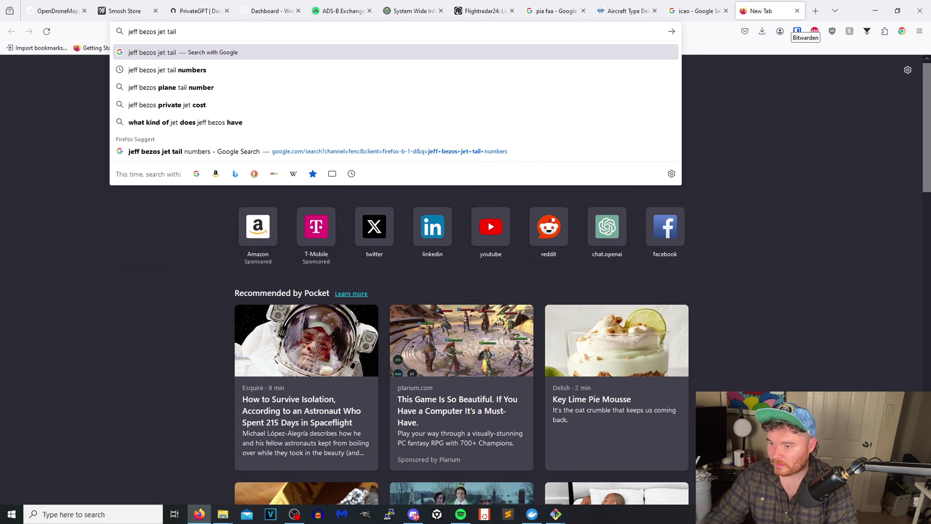
pyautogui.click(580, 153)
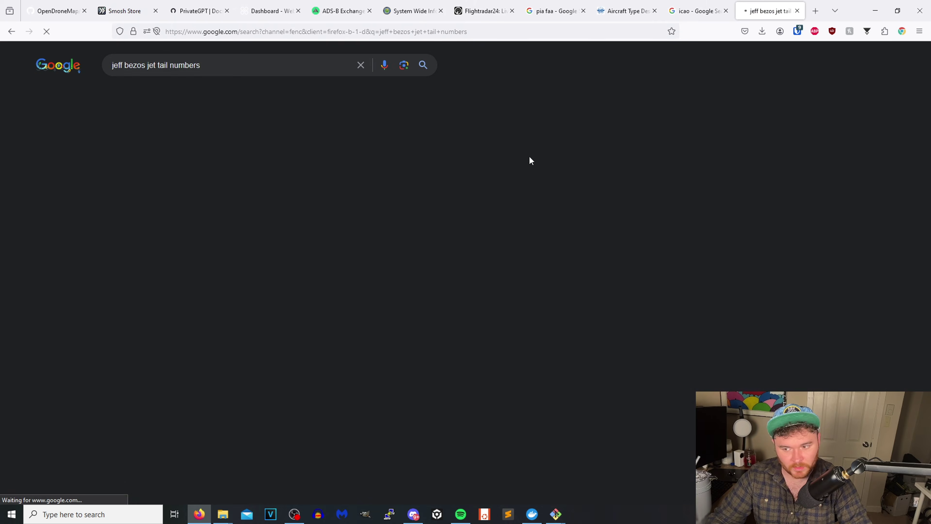
pyautogui.click(296, 173)
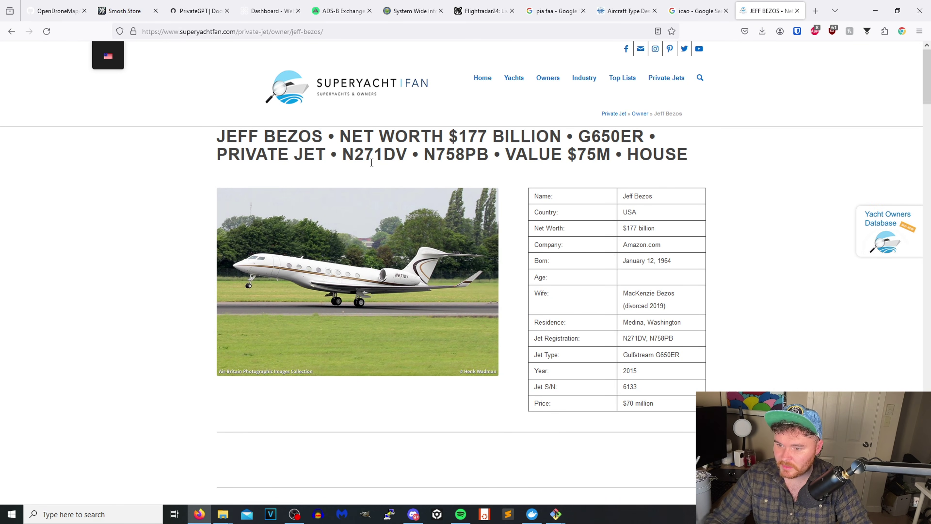
# Copy the jet registrations N271DV and N758PB from the page heading into a new tab's address field as notes
pyautogui.doubleClick(371, 154)
pyautogui.hotkey('ctrl', 'c')
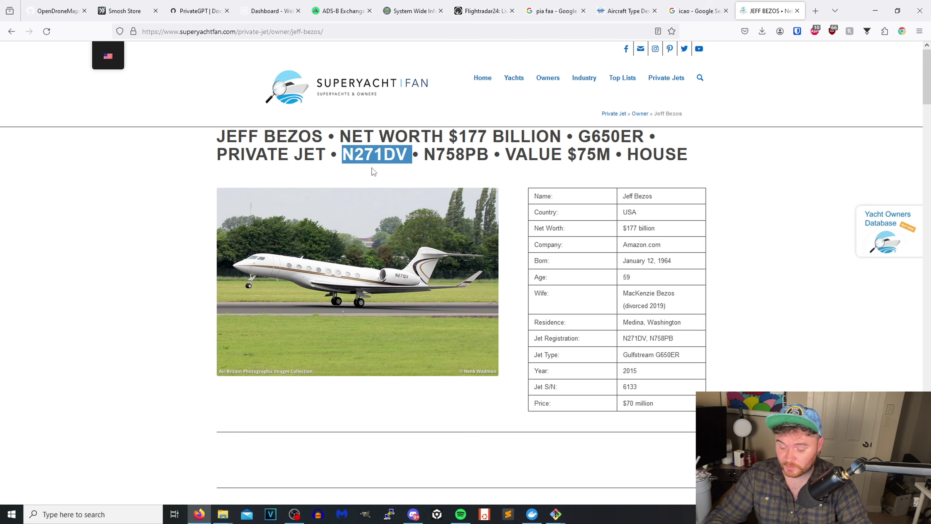
pyautogui.hotkey('ctrl', 't')
pyautogui.hotkey('ctrl', 'v')
pyautogui.click(704, 11)
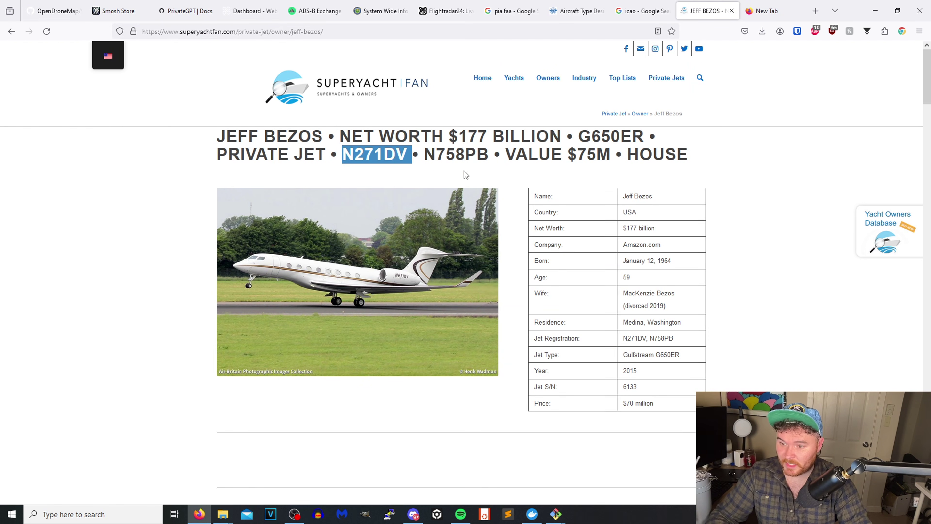
pyautogui.doubleClick(466, 155)
pyautogui.hotkey('ctrl', 'c')
pyautogui.click(746, 5)
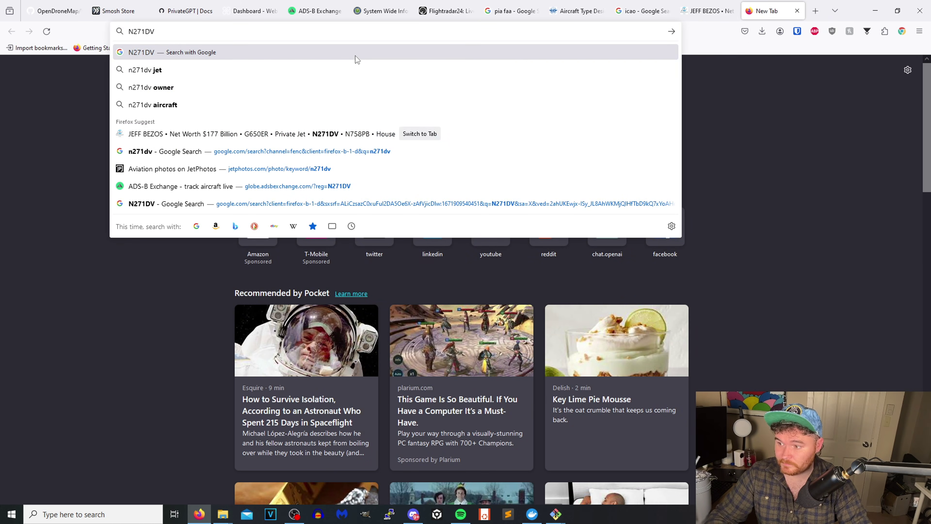
pyautogui.hotkey('ctrl', 'v')
# Replace the SuperYachtFan page with the Avionic Tools Icao Calc page, looking it up with "icao calc"
pyautogui.click(707, 11)
pyautogui.click(546, 32)
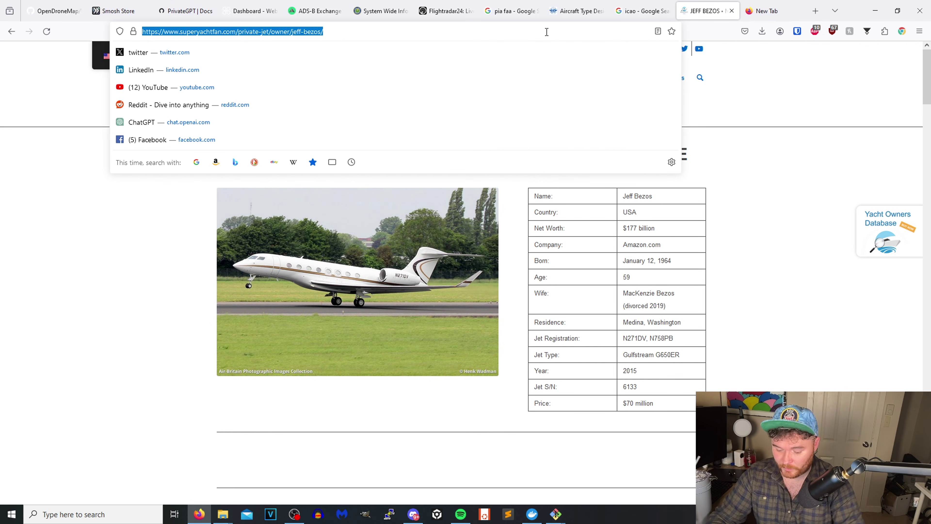
pyautogui.write('icao calc')
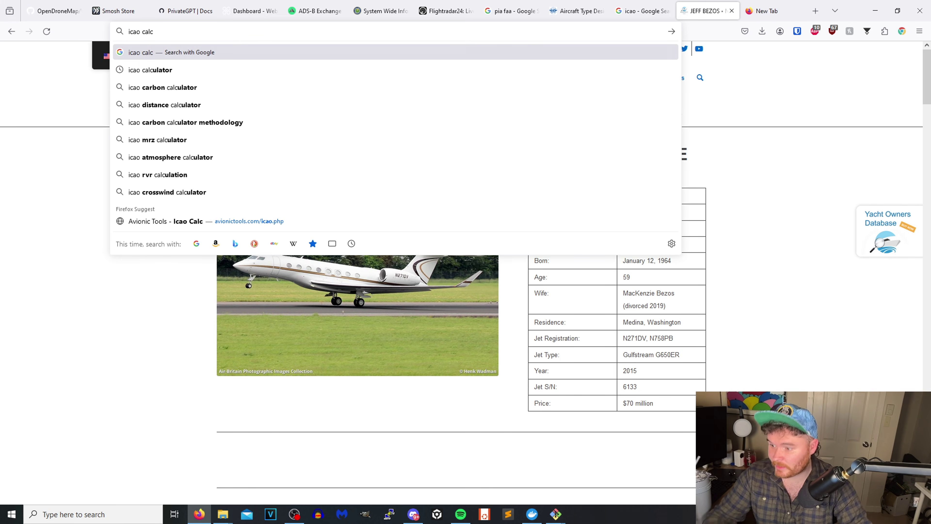
pyautogui.click(305, 221)
# Calculate the ICAO address for N Number N271DV, copied from the noted registrations, and select the resulting hex code
pyautogui.click(753, 9)
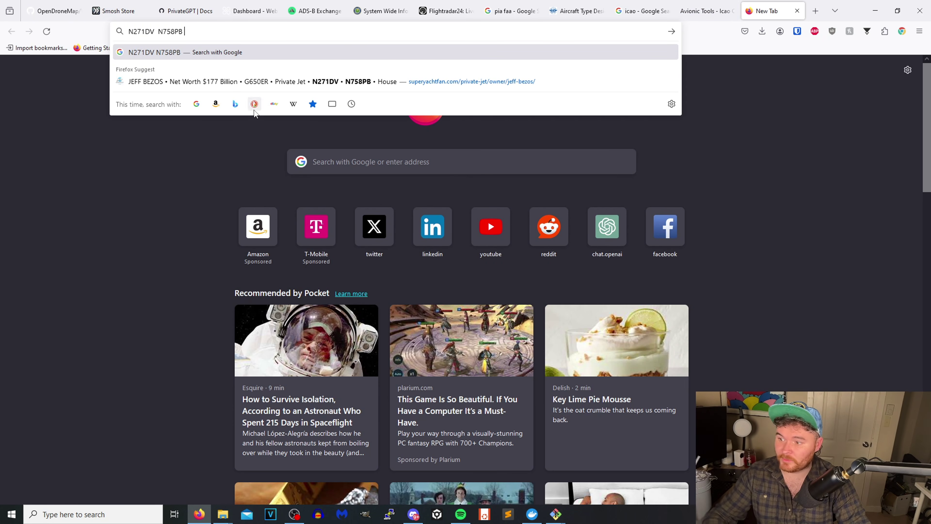
pyautogui.doubleClick(137, 32)
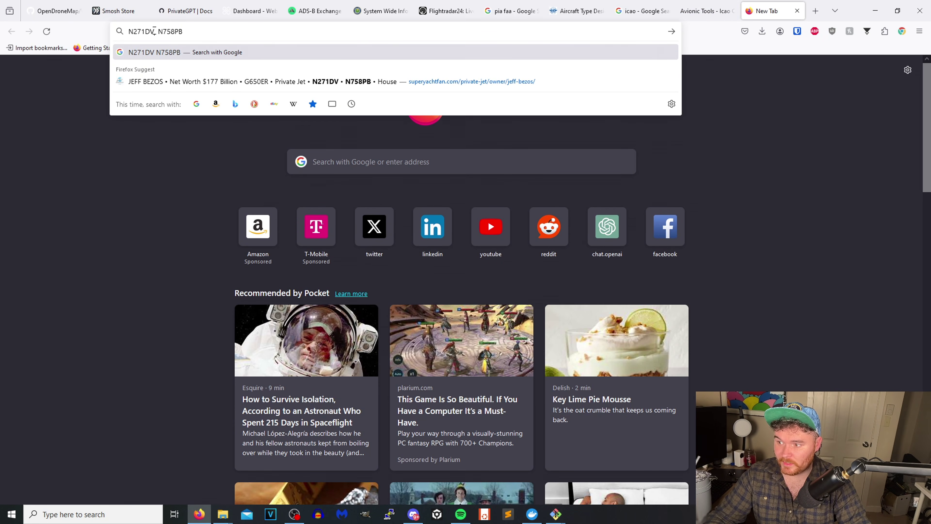
pyautogui.doubleClick(146, 32)
pyautogui.hotkey('ctrl', 'c')
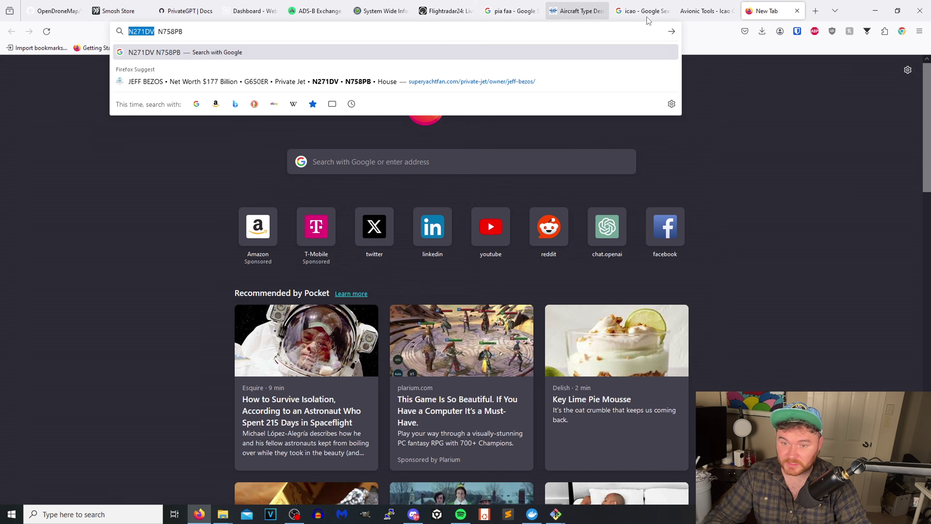
pyautogui.click(705, 10)
pyautogui.click(446, 121)
pyautogui.hotkey('ctrl', 'v')
pyautogui.click(453, 231)
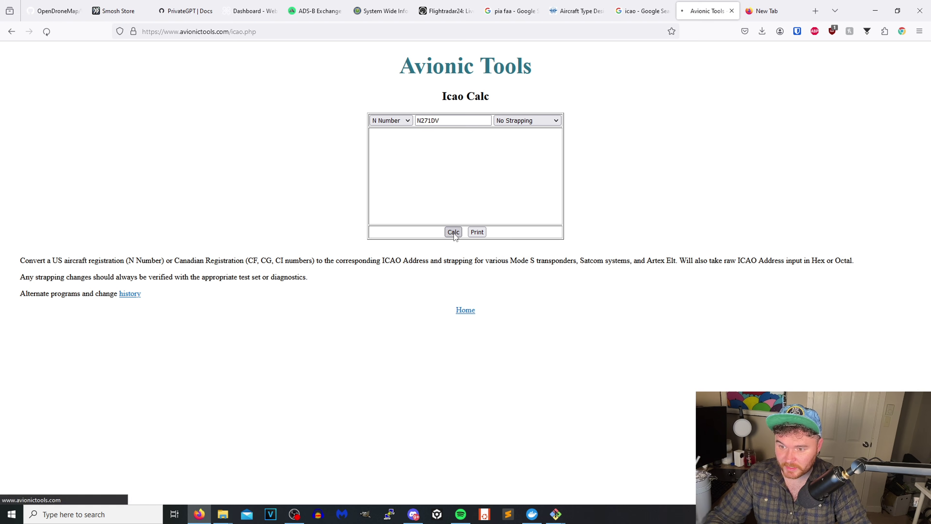
pyautogui.doubleClick(416, 167)
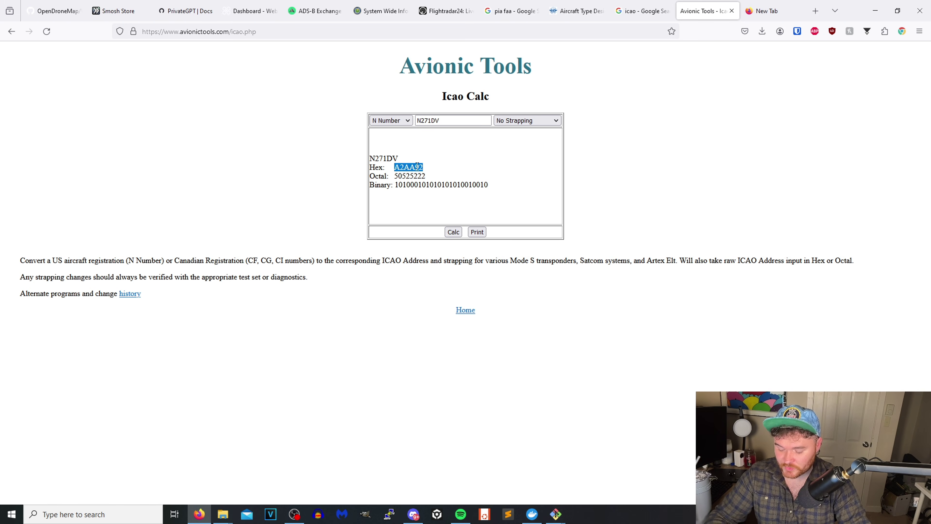
# Return to ADS-B Exchange and extend its web address with "/?icao=A2AA92," leaving room for a second hex code
pyautogui.click(315, 11)
pyautogui.click(284, 32)
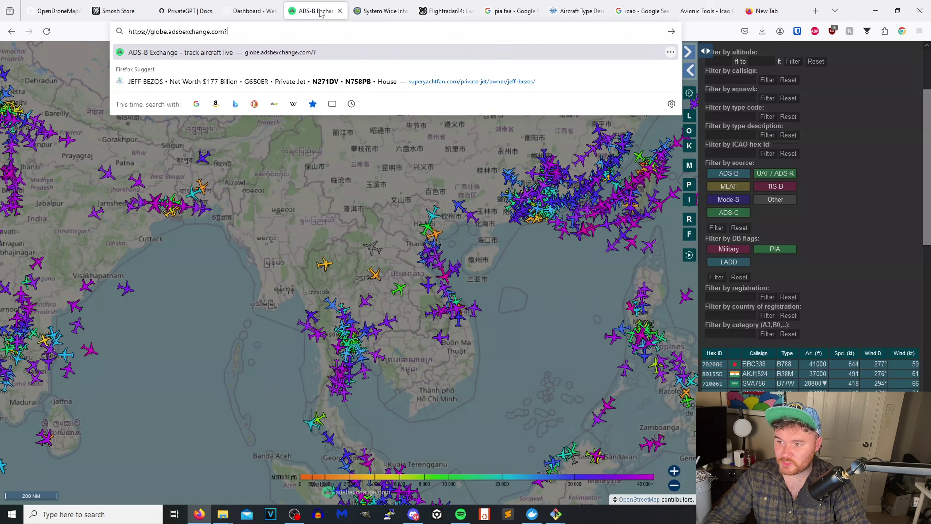
pyautogui.write('?')
pyautogui.press('BackSpace')
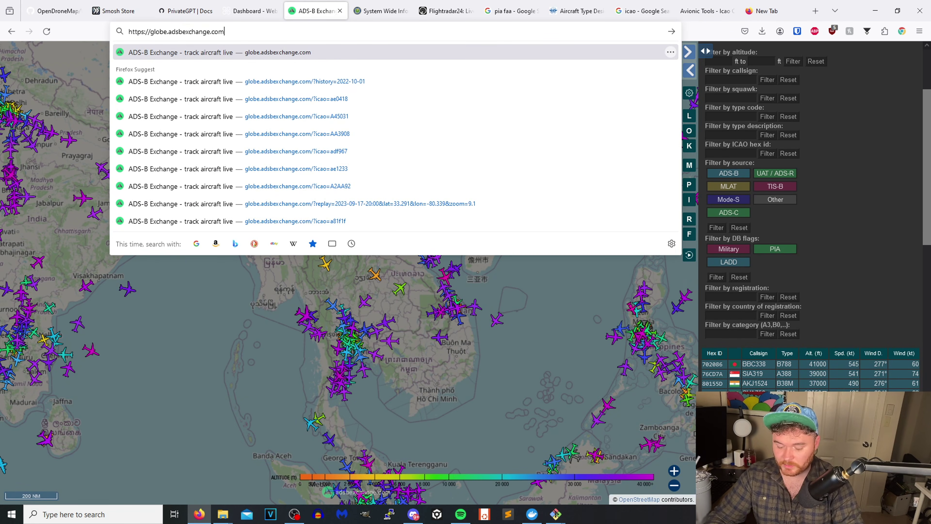
pyautogui.write('/?icao=A2AA92,')
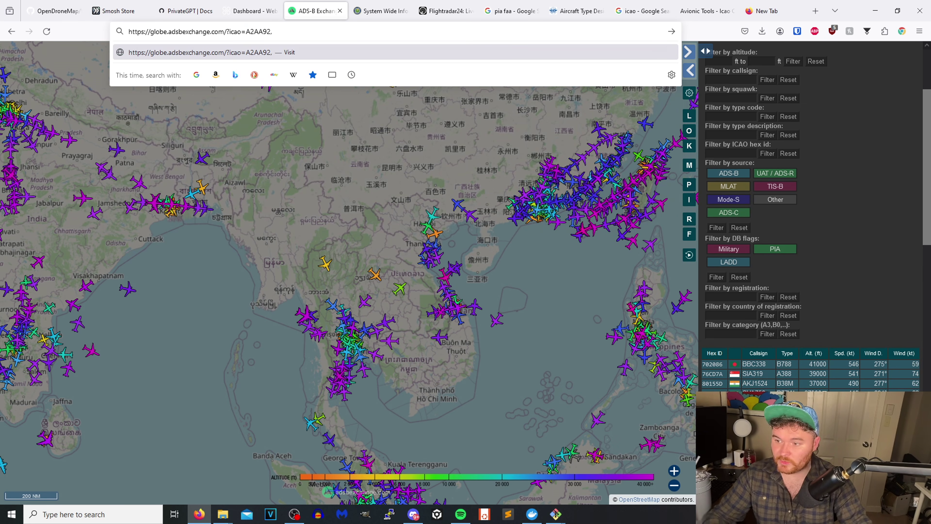
# Calculate the ICAO address for N Number N758PB, copied from the noted registrations, and copy the resulting hex code
pyautogui.click(707, 11)
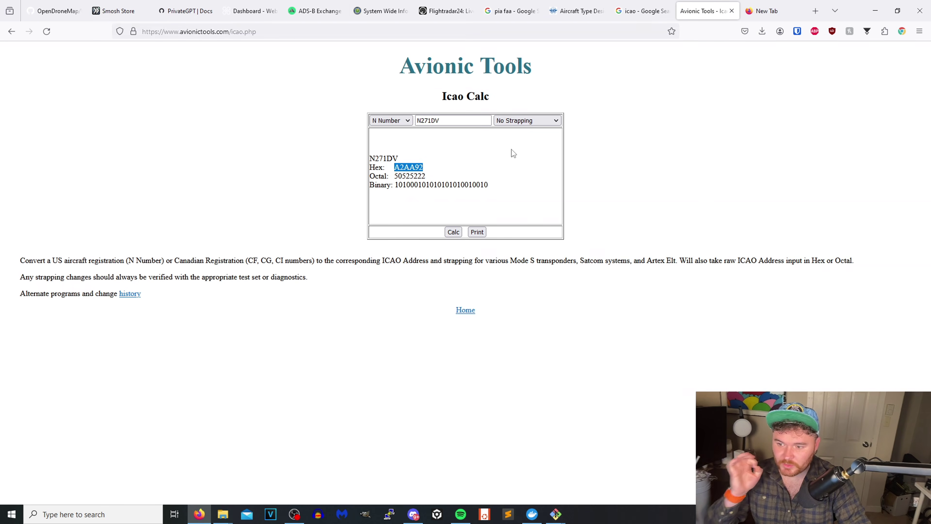
pyautogui.click(767, 11)
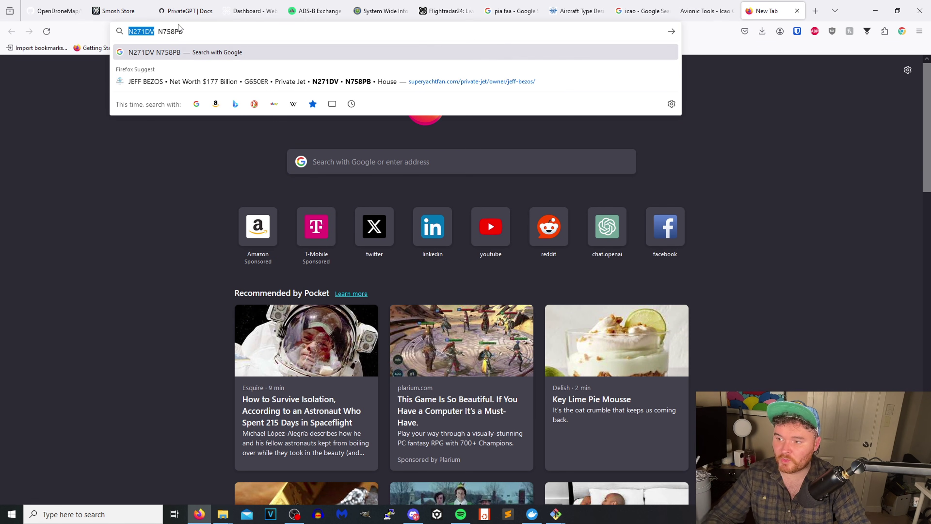
pyautogui.doubleClick(172, 33)
pyautogui.hotkey('ctrl', 'c')
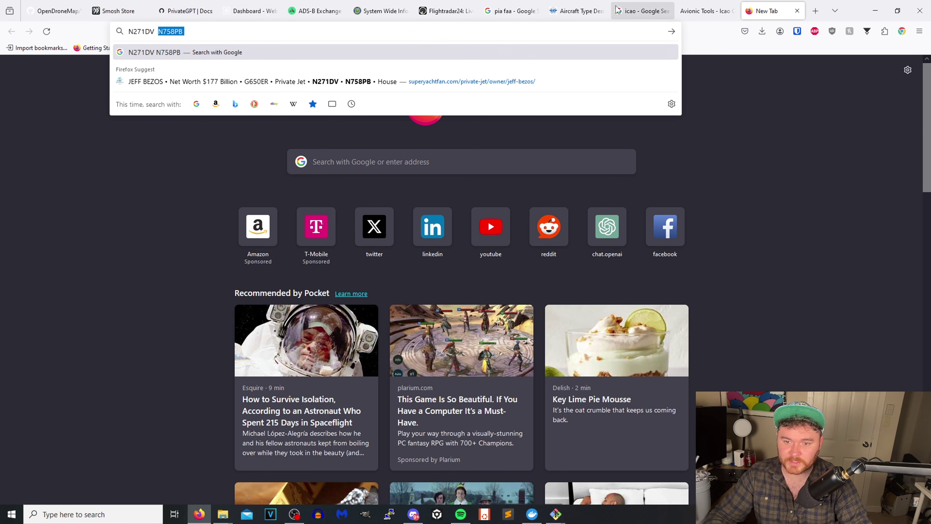
pyautogui.click(705, 11)
pyautogui.doubleClick(463, 119)
pyautogui.hotkey('ctrl', 'v')
pyautogui.click(499, 187)
pyautogui.click(453, 232)
pyautogui.doubleClick(382, 158)
pyautogui.doubleClick(410, 167)
pyautogui.hotkey('ctrl', 'c')
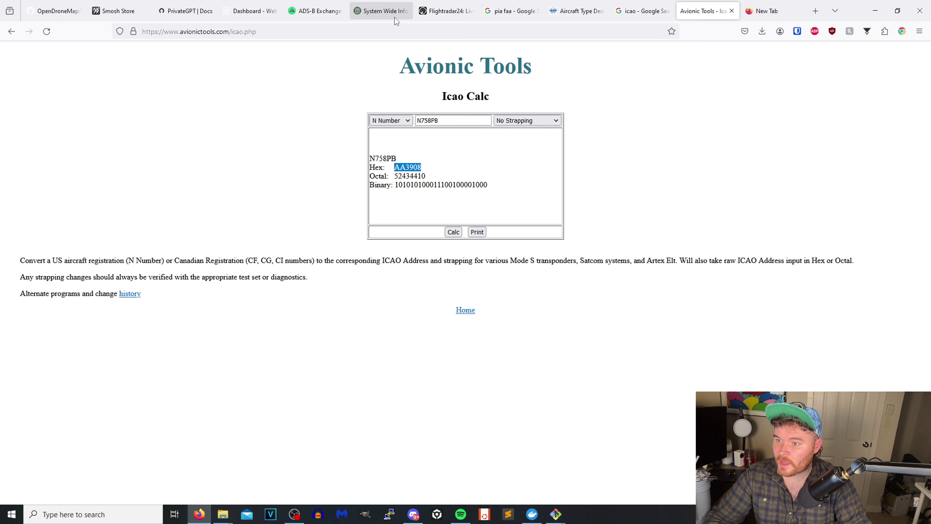
# Append AA3908 to the ADS-B Exchange address, load both aircraft, and bring their flight trace across North America into view
pyautogui.click(320, 12)
pyautogui.hotkey('ctrl', 'v')
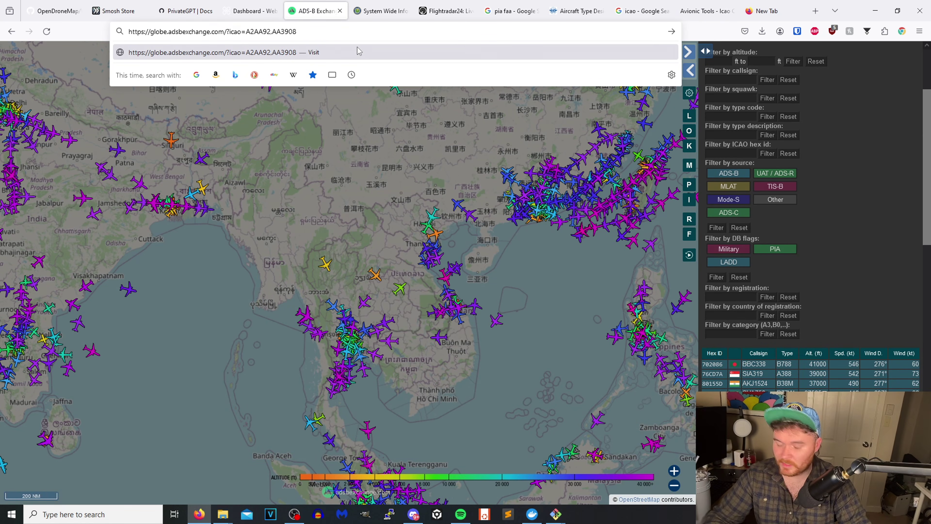
pyautogui.press('Return')
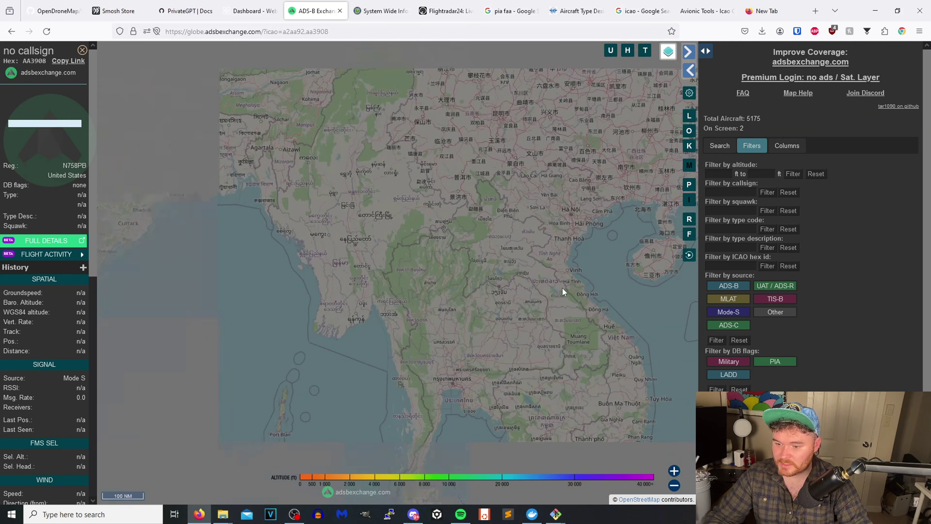
pyautogui.scroll(-5, 562, 288)
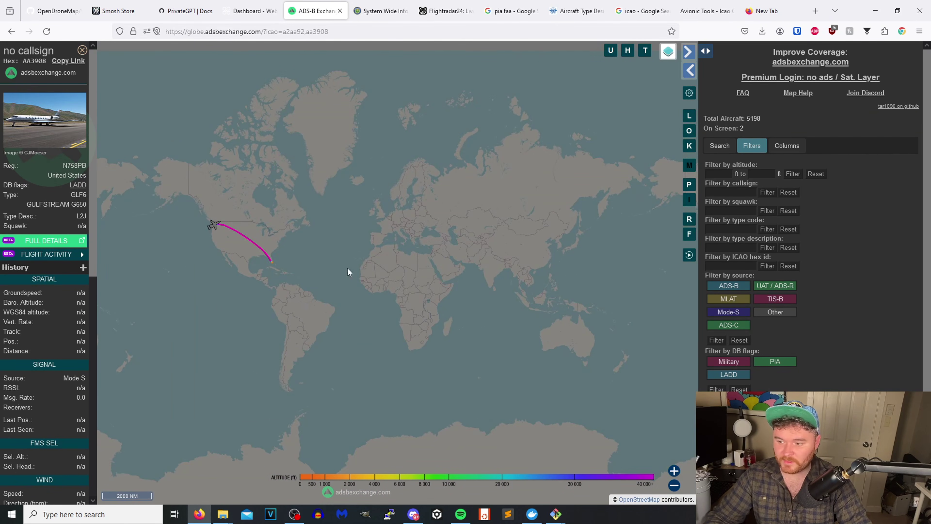
pyautogui.moveTo(343, 272); pyautogui.dragTo(451, 269)
pyautogui.scroll(2, 482, 267)
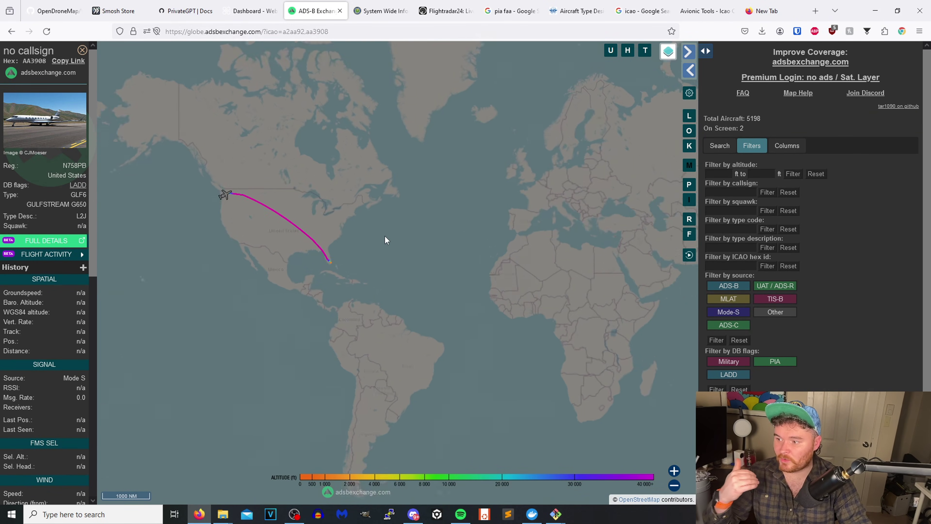
# Open the Planespotters photo page of N758PB from its aircraft details and look through the photo and its data
pyautogui.click(61, 140)
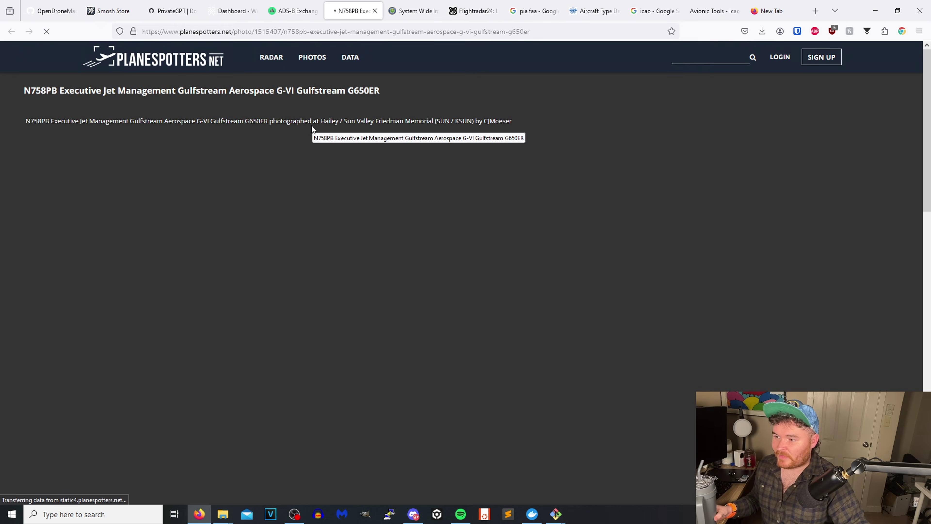
pyautogui.scroll(-1, 508, 274)
pyautogui.scroll(-6, 508, 274)
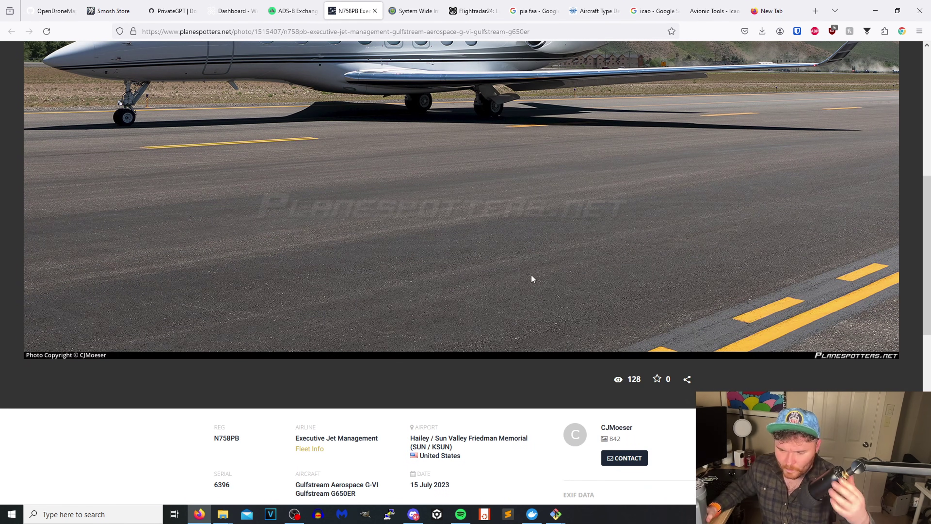
pyautogui.scroll(5, 532, 279)
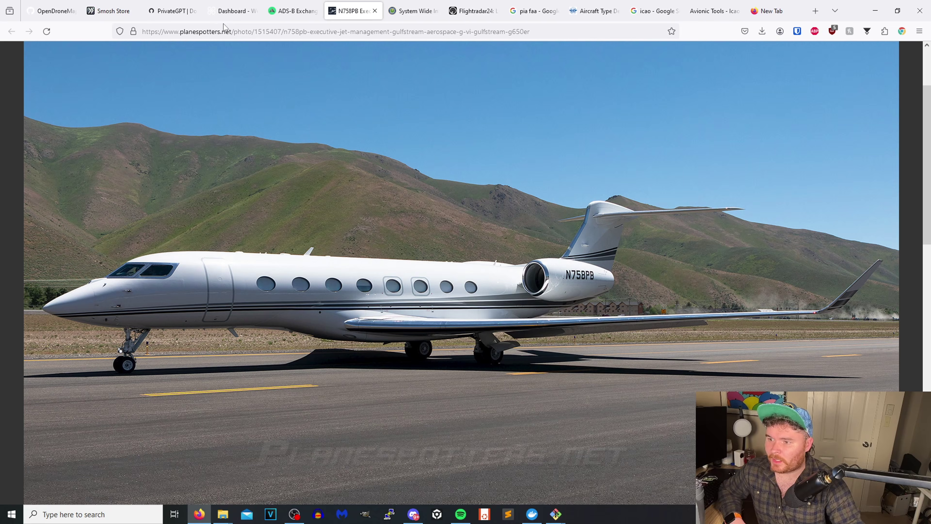
# Back on the ADS-B Exchange map, select aircraft N271DV and examine where its flight trace meets the airport near Miami
pyautogui.click(292, 11)
pyautogui.scroll(-3, 483, 270)
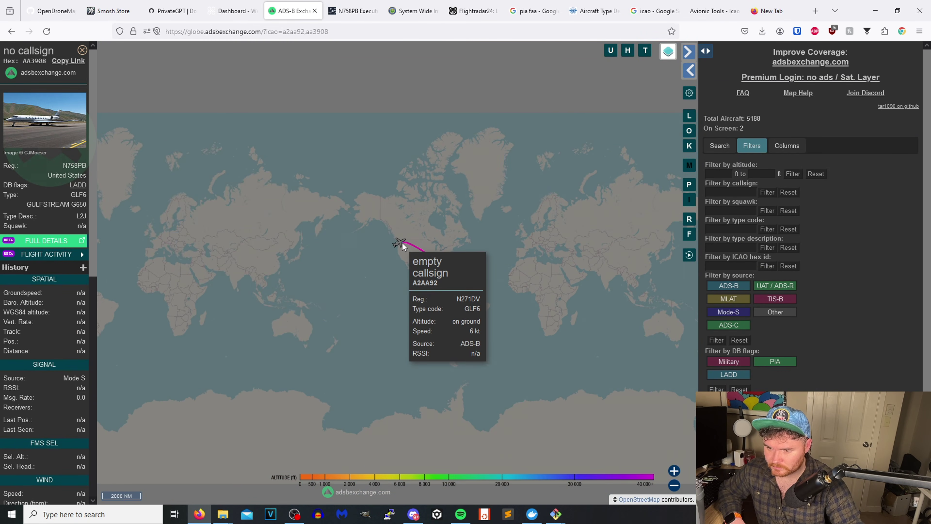
pyautogui.click(401, 243)
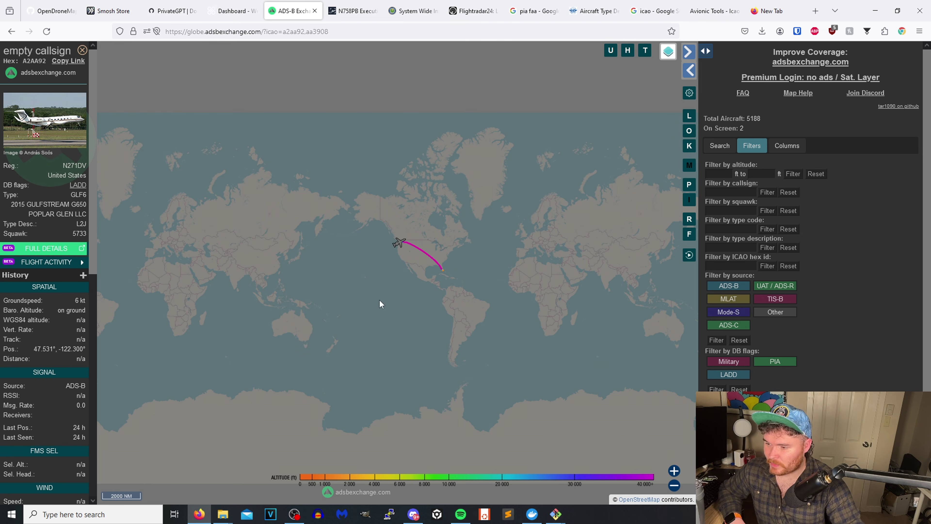
pyautogui.scroll(5, 433, 304)
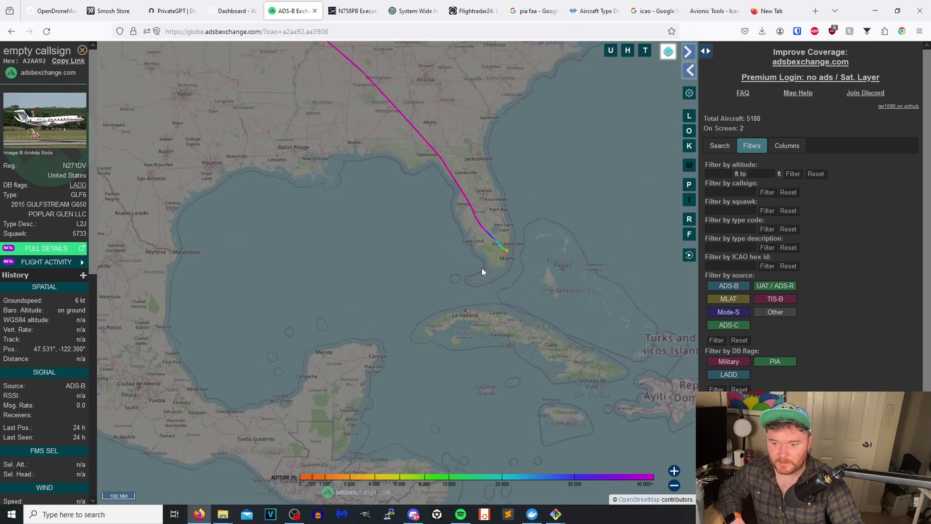
pyautogui.scroll(4, 525, 250)
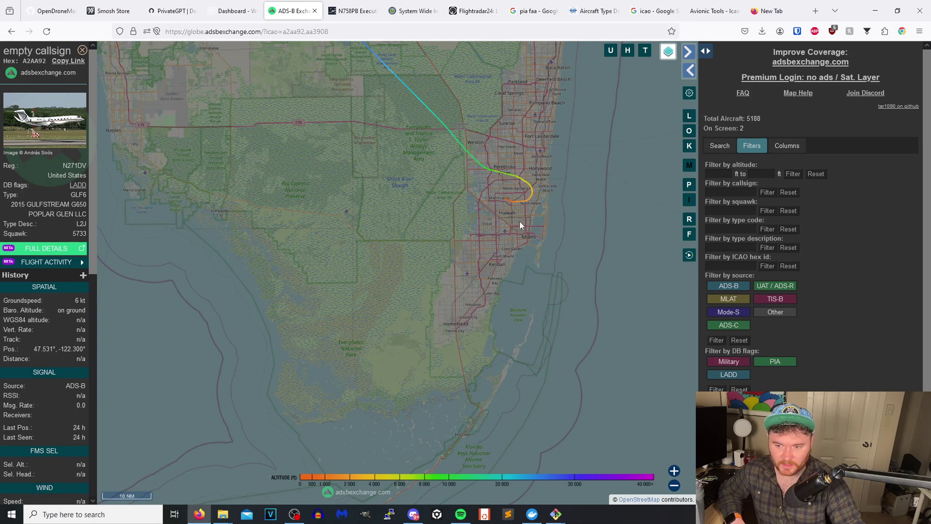
pyautogui.scroll(3, 518, 193)
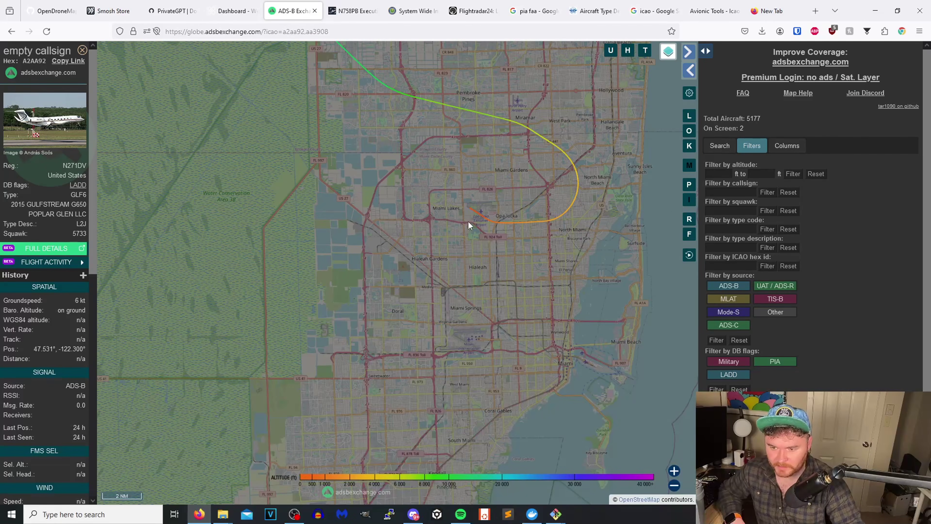
pyautogui.scroll(4, 462, 227)
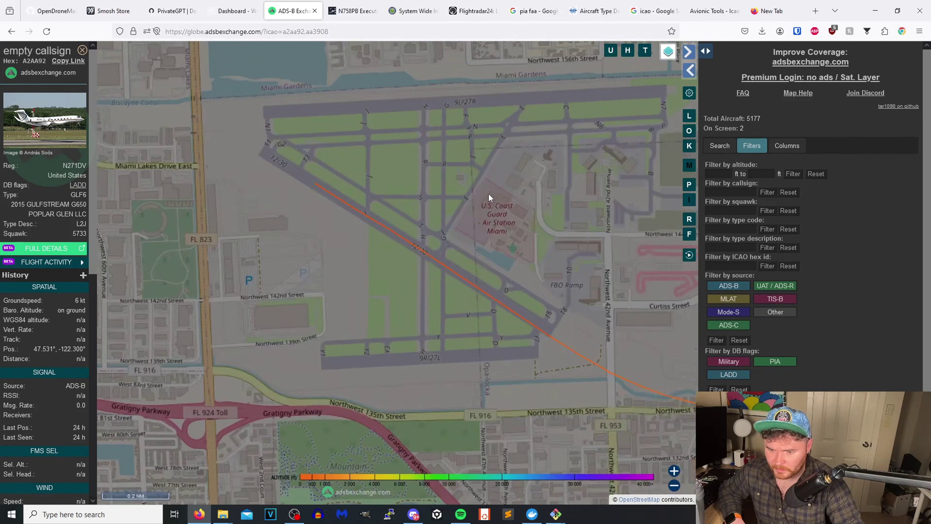
pyautogui.scroll(-4, 556, 195)
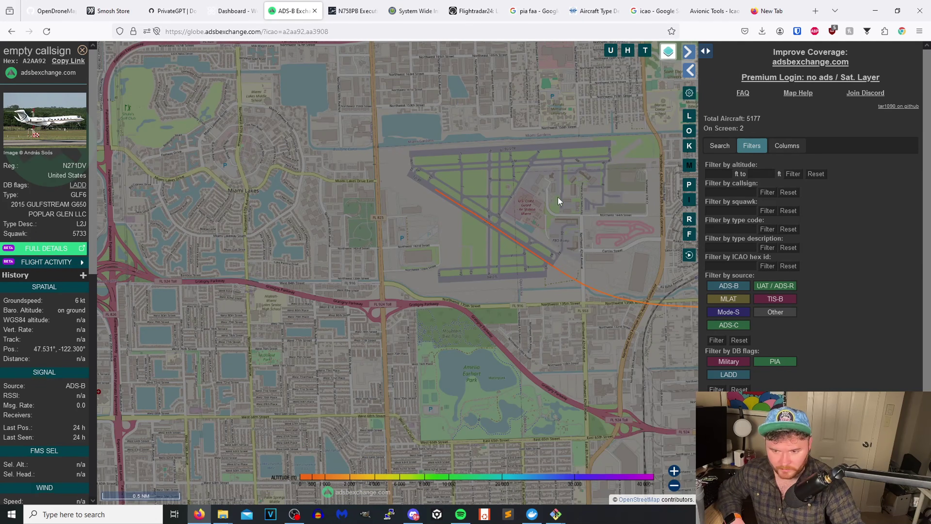
pyautogui.scroll(-4, 547, 221)
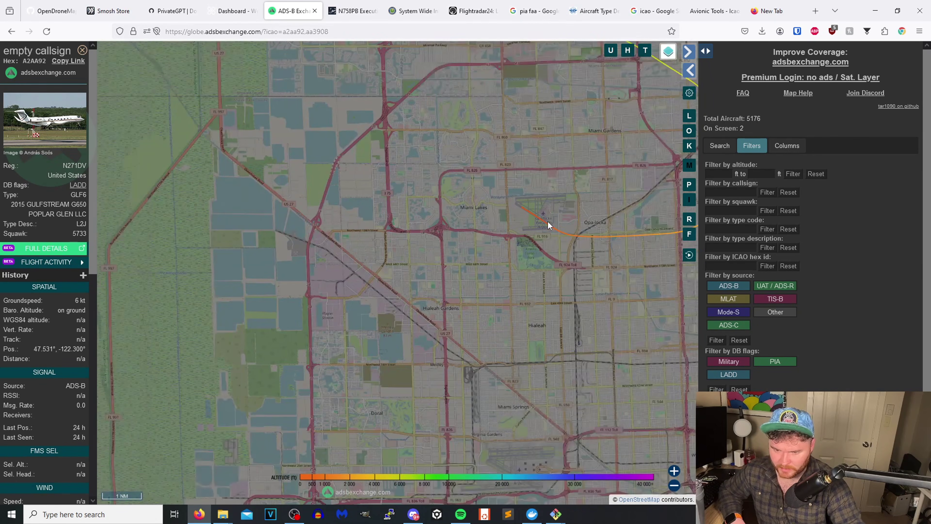
pyautogui.scroll(-8, 547, 221)
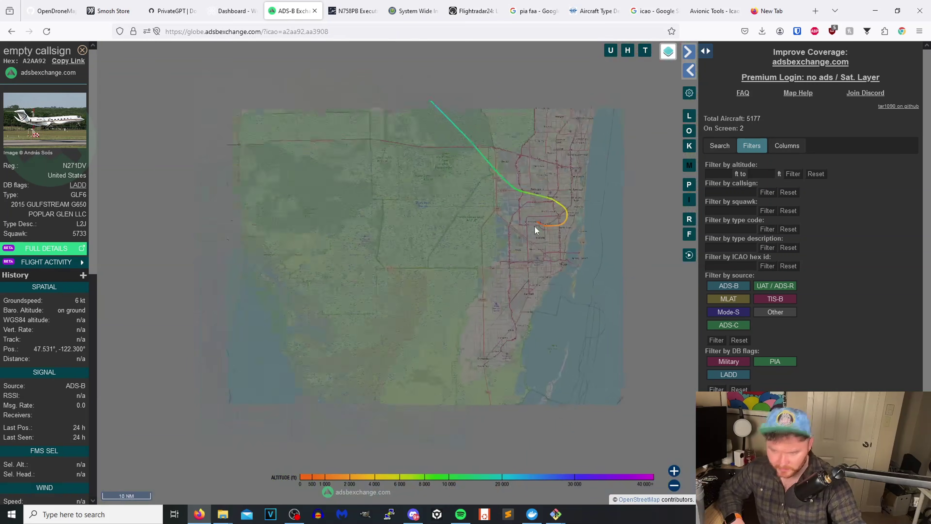
pyautogui.scroll(-3, 498, 222)
pyautogui.moveTo(319, 176); pyautogui.dragTo(559, 247)
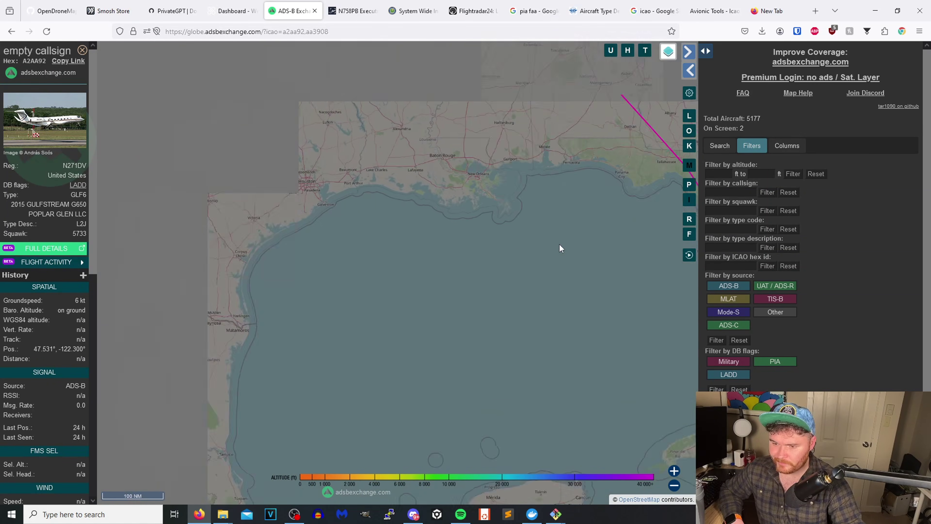
pyautogui.scroll(-2, 559, 248)
pyautogui.moveTo(227, 88); pyautogui.dragTo(482, 339)
pyautogui.scroll(5, 466, 241)
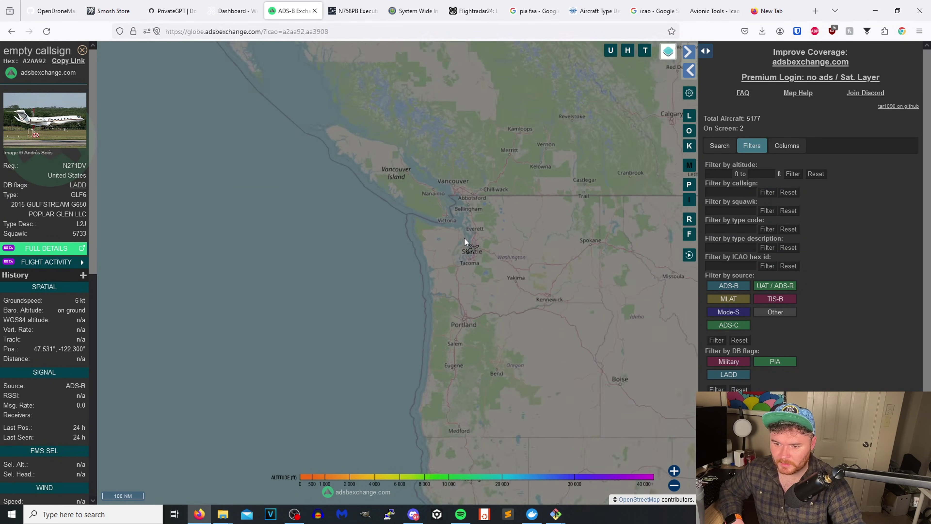
pyautogui.scroll(3, 474, 255)
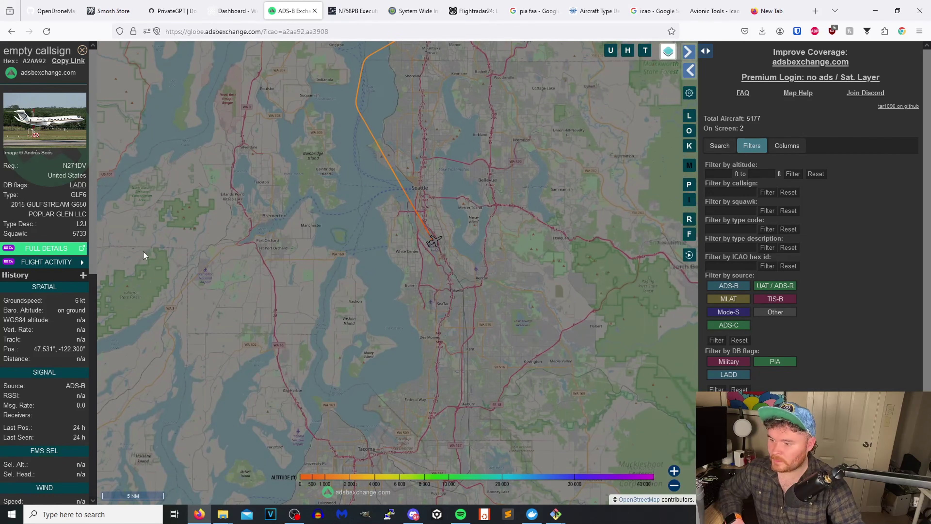
# Expand the aircraft history and step N758PB's UTC day back to 2023-12-23, showing its full trace across North America
pyautogui.doubleClick(72, 165)
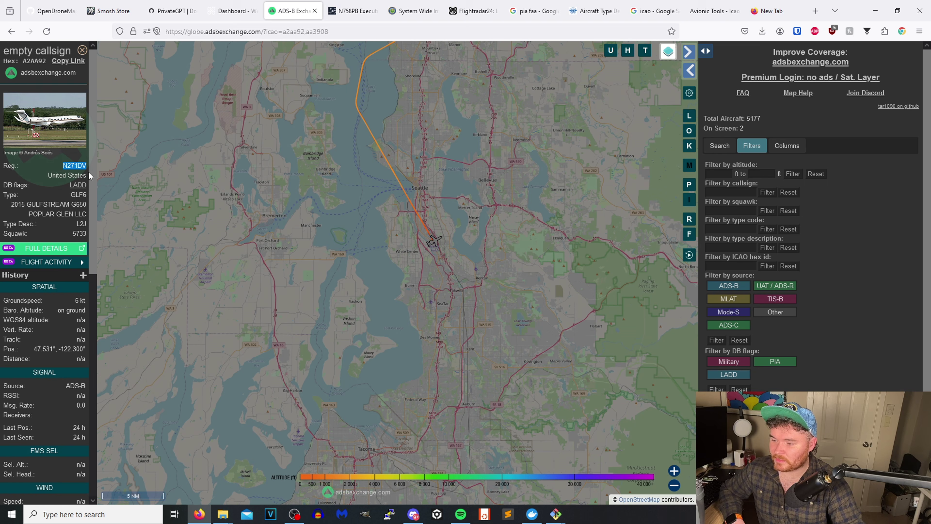
pyautogui.scroll(-3, 77, 183)
pyautogui.scroll(3, 77, 206)
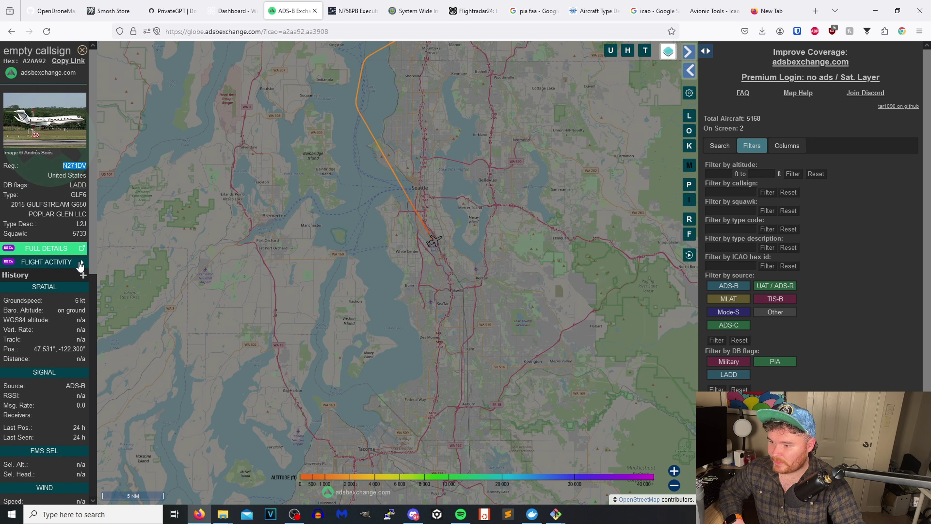
pyautogui.click(79, 275)
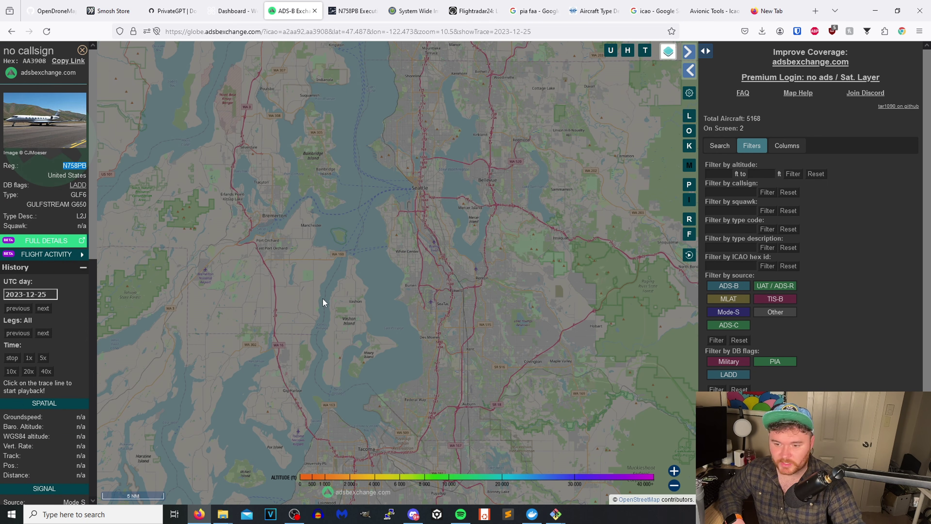
pyautogui.scroll(-4, 323, 299)
pyautogui.click(9, 309)
pyautogui.click(9, 309)
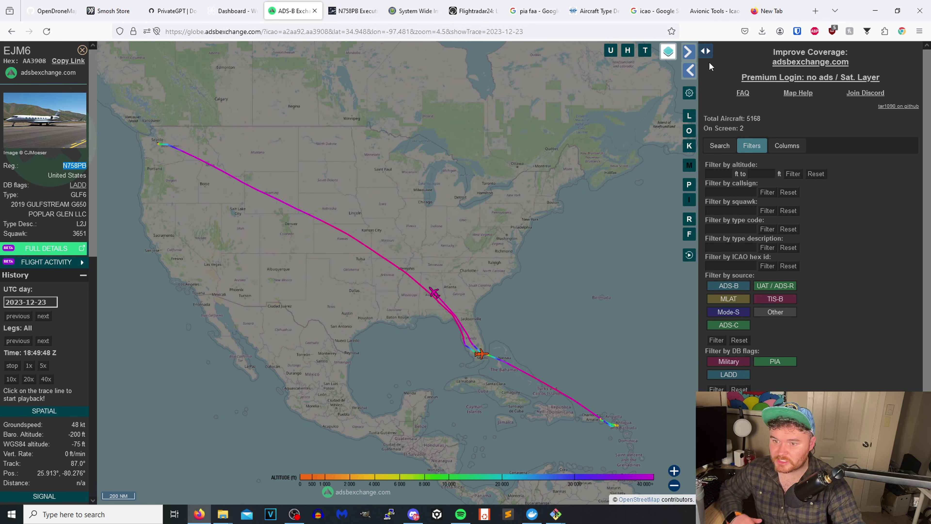
pyautogui.click(315, 31)
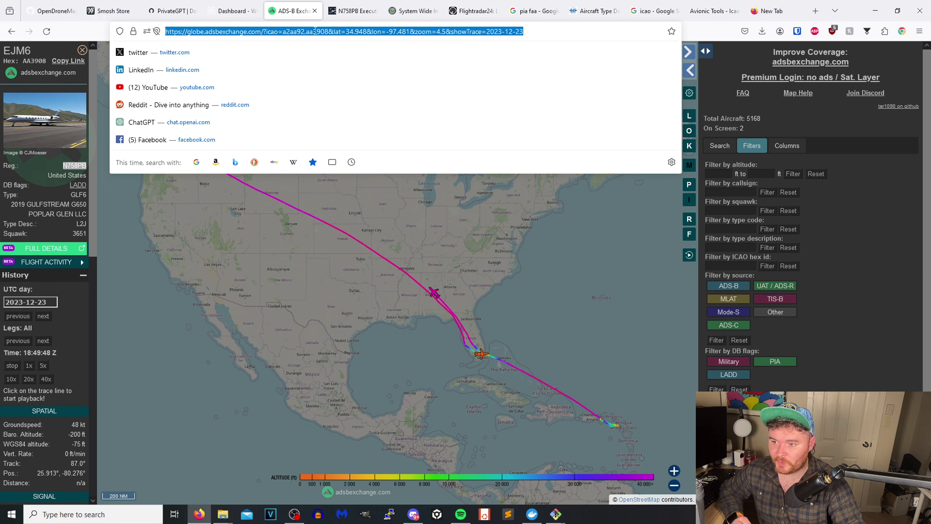
pyautogui.click(578, 315)
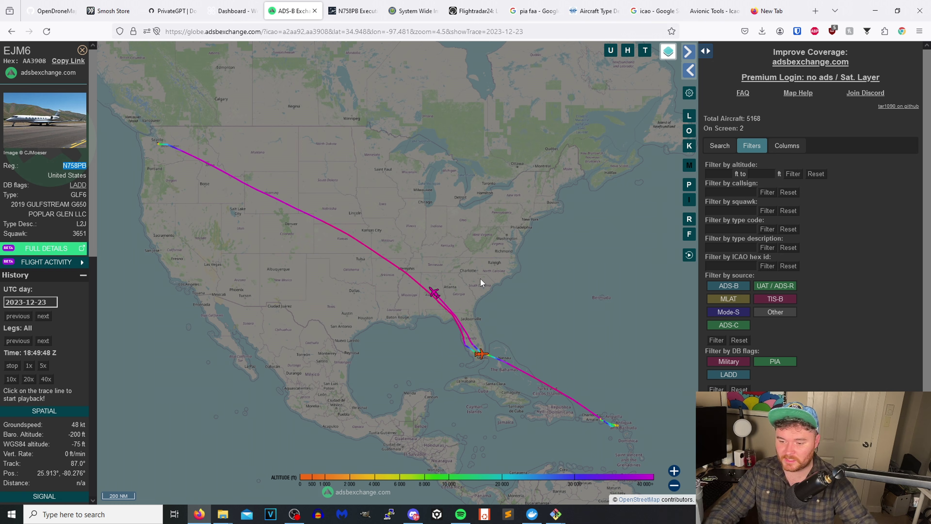
# Follow N758PB's 2023-12-23 trace from Miami into the Caribbean and examine its path around the island by Basseterre
pyautogui.scroll(3, 492, 347)
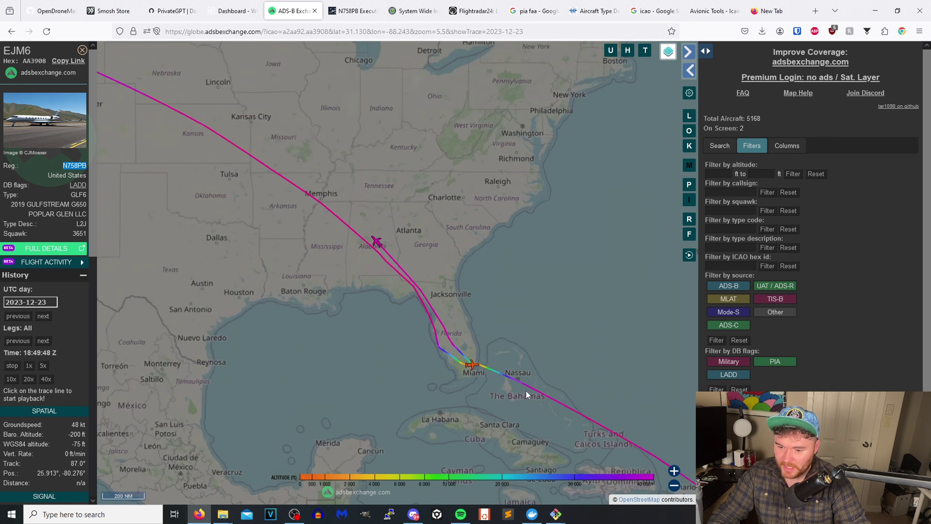
pyautogui.moveTo(526, 394); pyautogui.dragTo(343, 221)
pyautogui.scroll(2, 549, 334)
pyautogui.scroll(3, 550, 335)
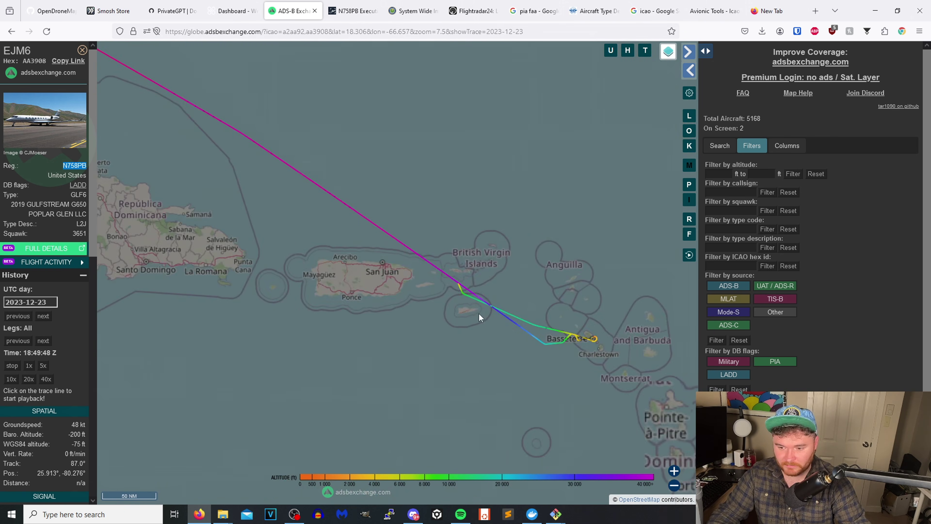
pyautogui.moveTo(685, 340); pyautogui.dragTo(510, 278)
pyautogui.scroll(1, 612, 322)
pyautogui.scroll(4, 596, 315)
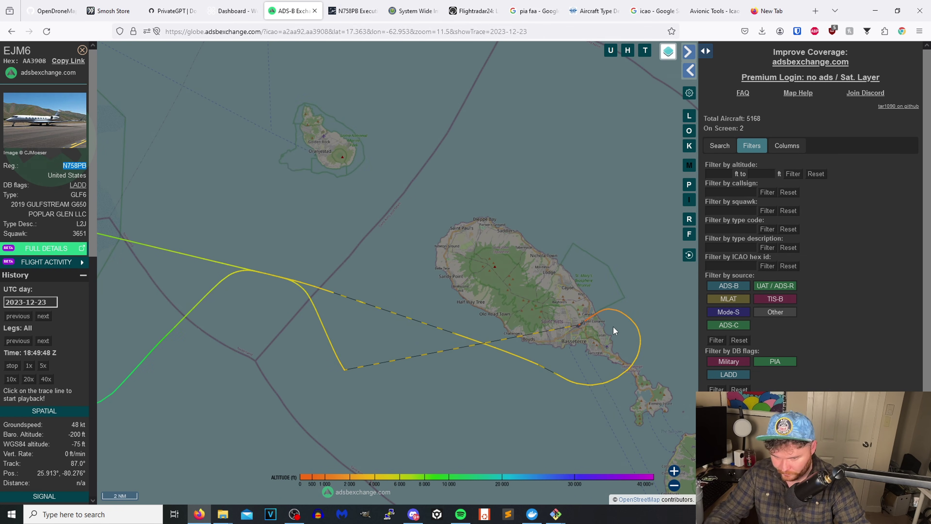
# Examine N758PB's 2023-12-23 trace from Saint Kitts back toward the Virgin Islands near Charlotte Amalie
pyautogui.scroll(-3, 597, 321)
pyautogui.scroll(-2, 602, 325)
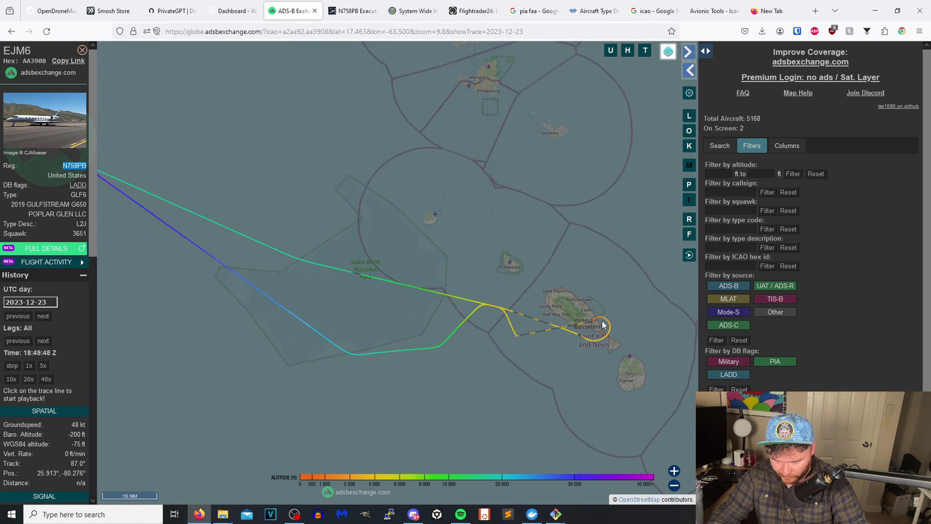
pyautogui.scroll(-1, 619, 333)
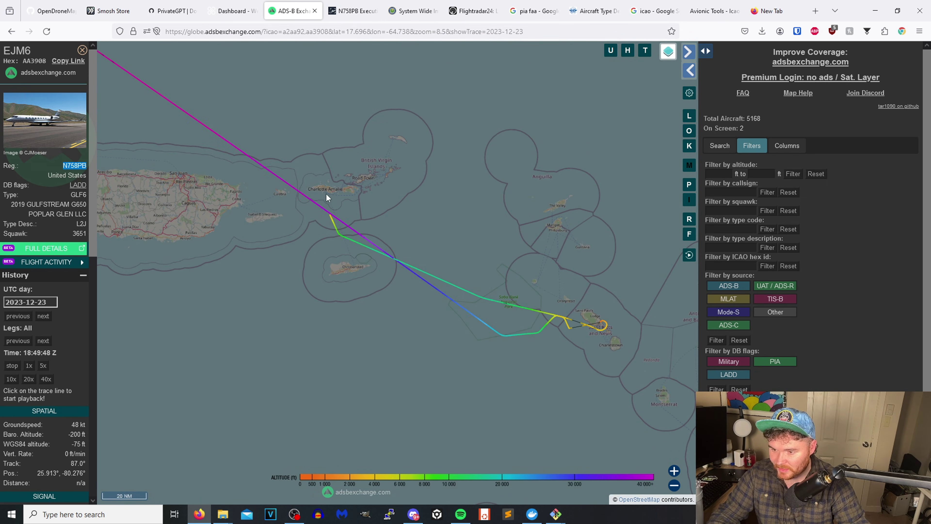
pyautogui.scroll(3, 330, 195)
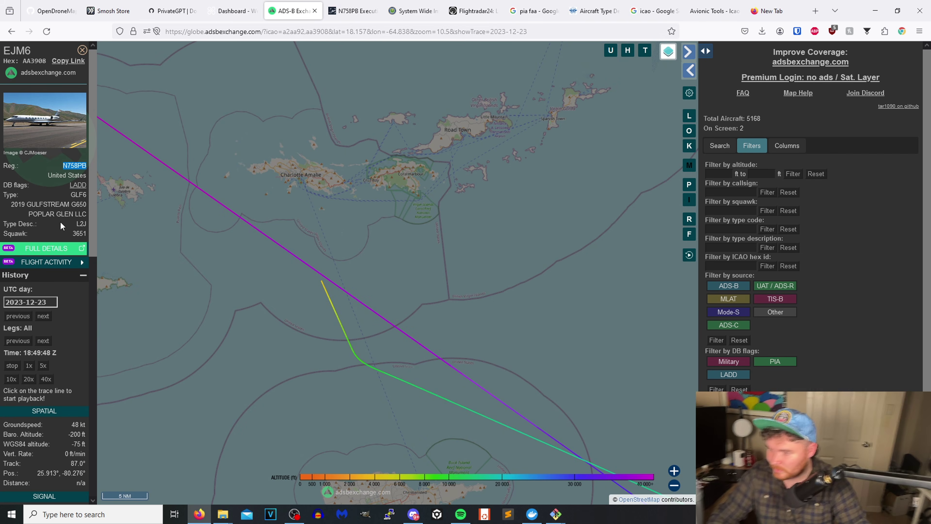
# Check N758PB's UTC day 2023-12-24, and step the history back to 2023-12-19 with the map showing all of North America
pyautogui.click(43, 315)
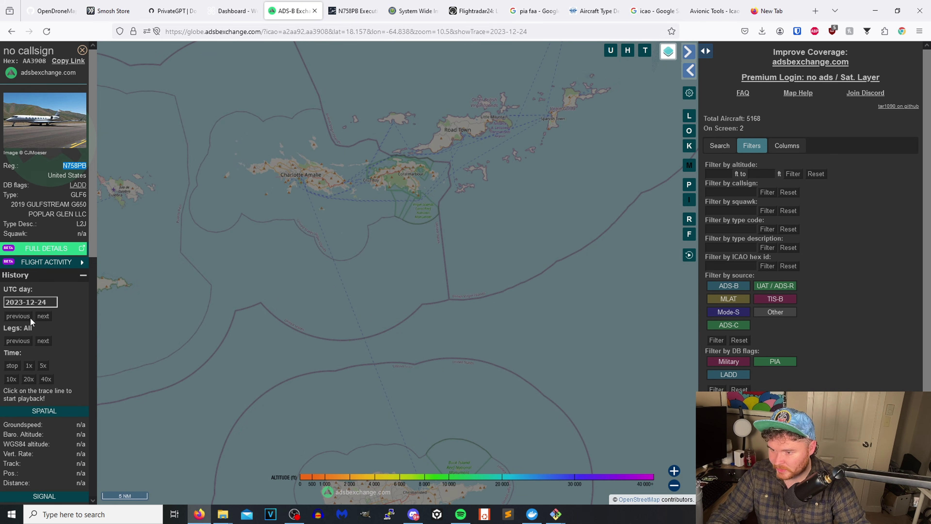
pyautogui.scroll(-3, 286, 200)
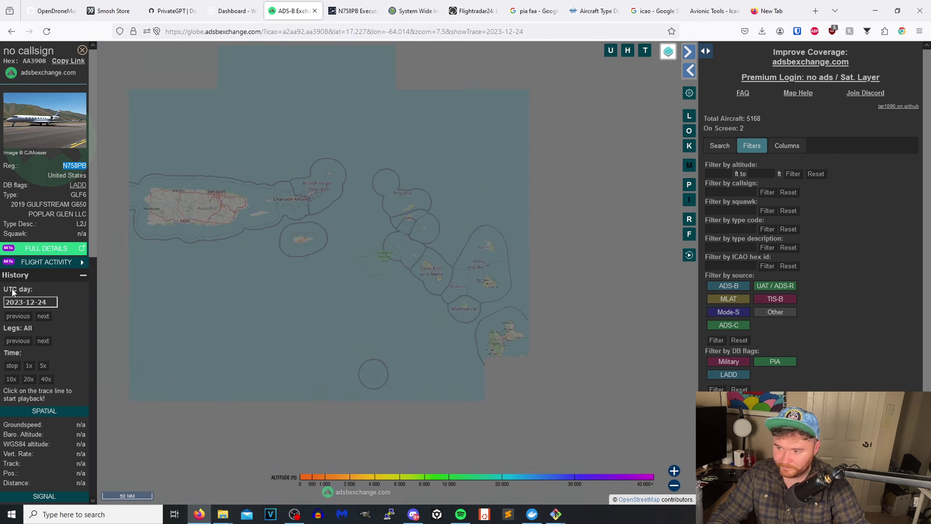
pyautogui.click(15, 316)
pyautogui.click(15, 316)
pyautogui.scroll(-3, 349, 295)
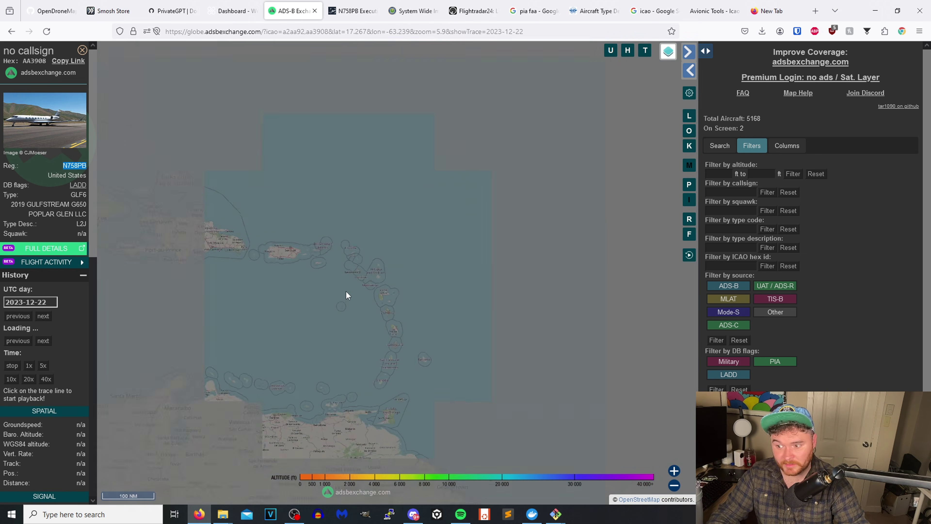
pyautogui.scroll(-2, 427, 310)
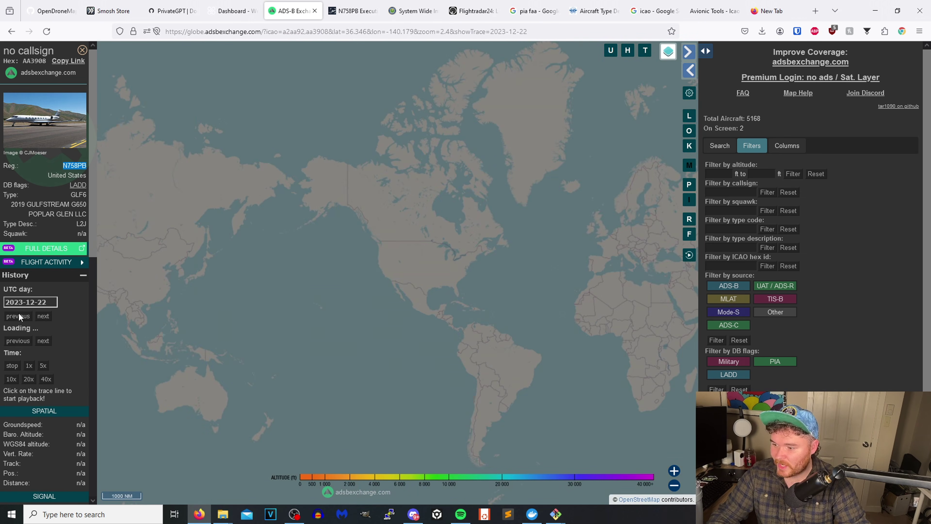
pyautogui.click(22, 316)
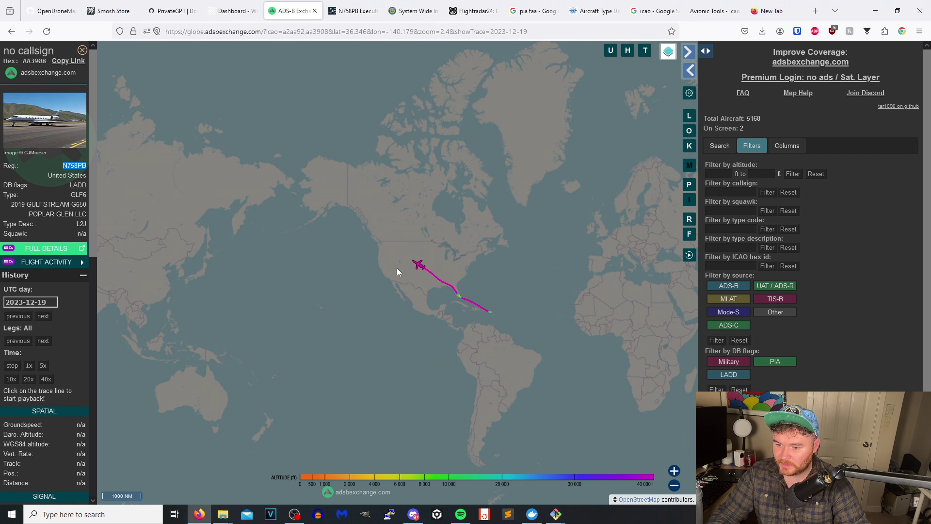
# Identify the aircraft over the western United States and follow the 2023-12-19 trace between Saint Kitts, Miami and Denver
pyautogui.moveTo(423, 268)
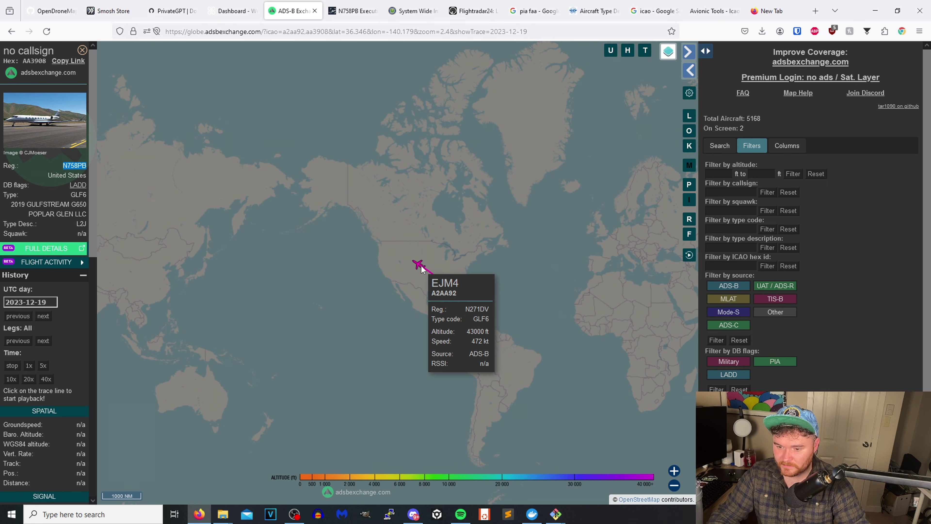
pyautogui.scroll(4, 476, 326)
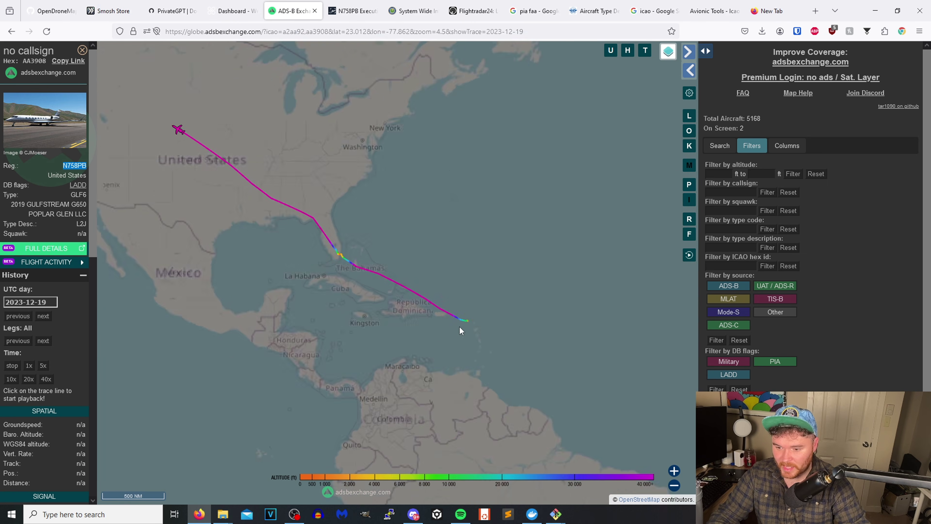
pyautogui.scroll(3, 460, 326)
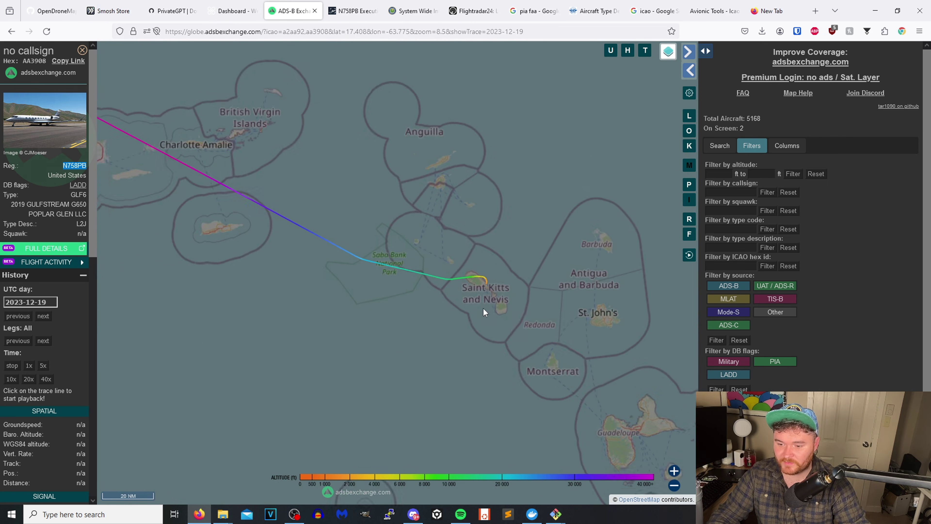
pyautogui.scroll(-4, 496, 309)
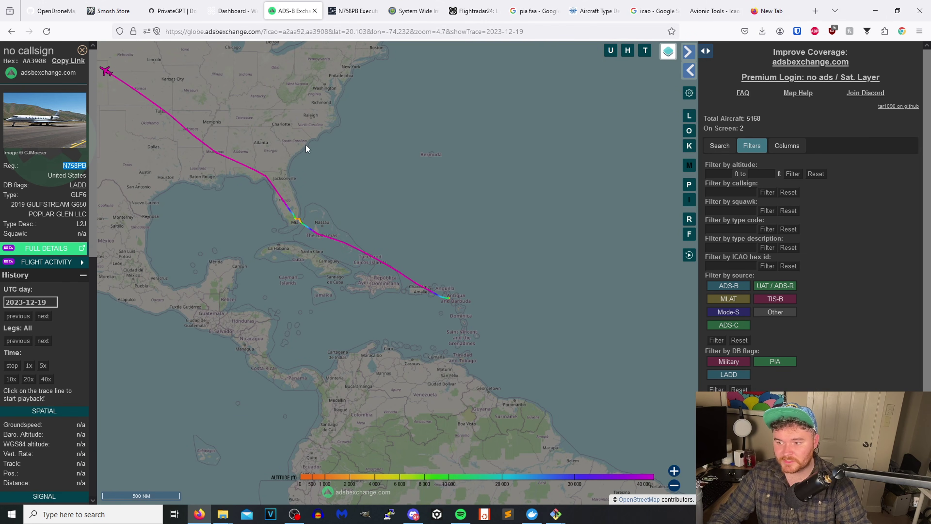
pyautogui.moveTo(305, 145); pyautogui.dragTo(529, 217)
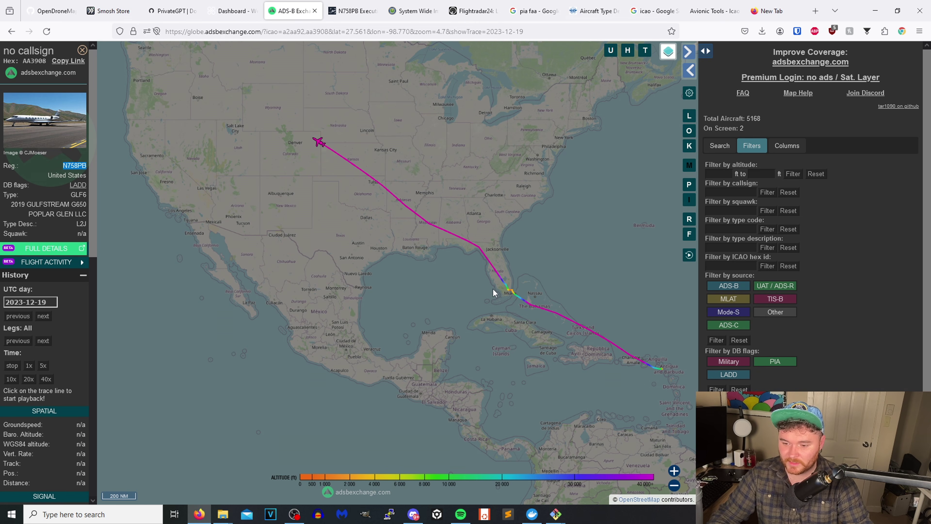
# Step the history's UTC day back to 2023-12-15, checking each day for recorded flights
pyautogui.click(18, 316)
pyautogui.click(18, 315)
pyautogui.click(49, 316)
pyautogui.click(14, 316)
pyautogui.click(15, 316)
pyautogui.click(16, 316)
pyautogui.click(50, 317)
# Follow the 2023-12-15 traces from Seattle through Los Angeles and across the Gulf toward the Caribbean
pyautogui.moveTo(226, 200); pyautogui.dragTo(345, 373)
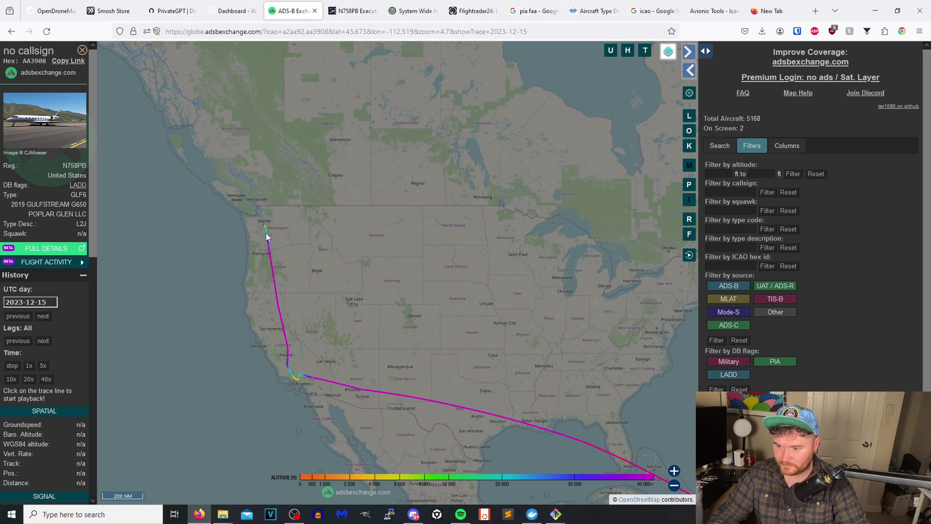
pyautogui.scroll(2, 422, 400)
pyautogui.moveTo(426, 401); pyautogui.dragTo(236, 264)
pyautogui.scroll(-3, 238, 261)
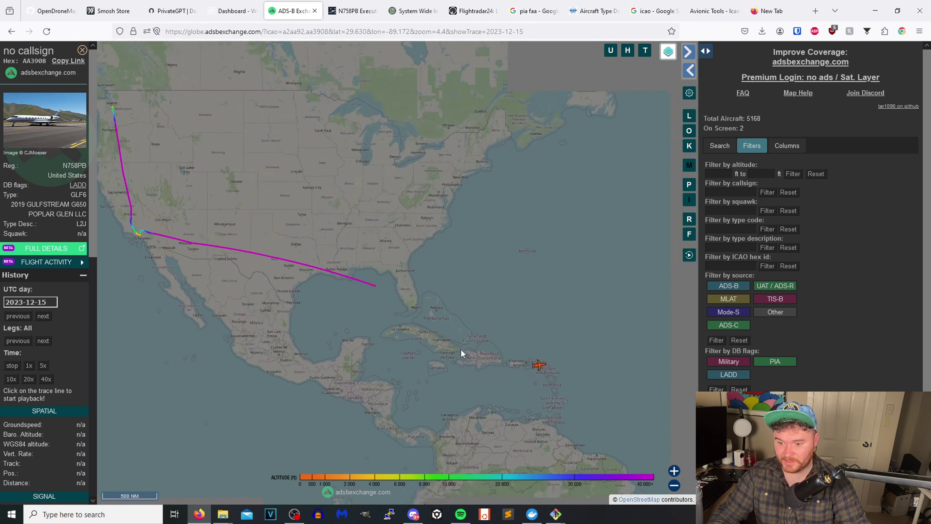
# Step the UTC day back to 2023-12-11, keeping the flights along the West Coast in view
pyautogui.click(17, 316)
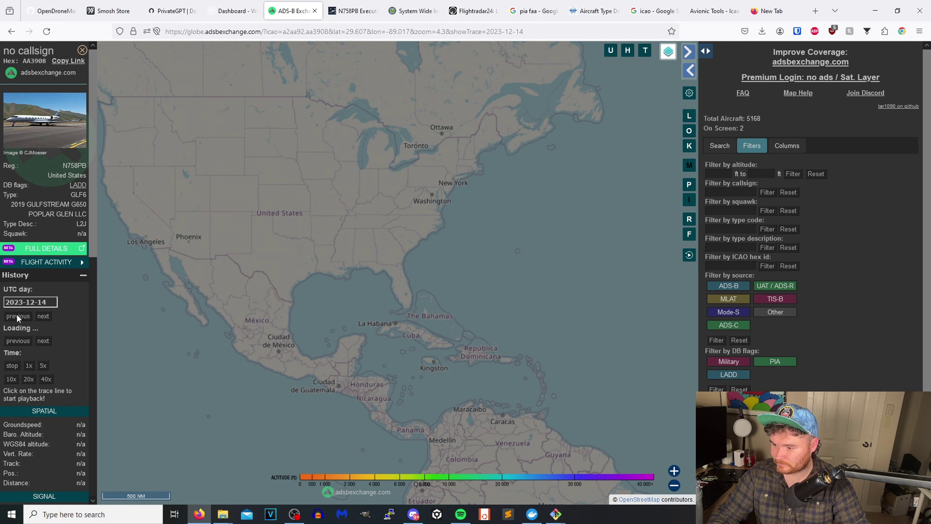
pyautogui.moveTo(143, 228); pyautogui.dragTo(195, 259)
pyautogui.click(20, 316)
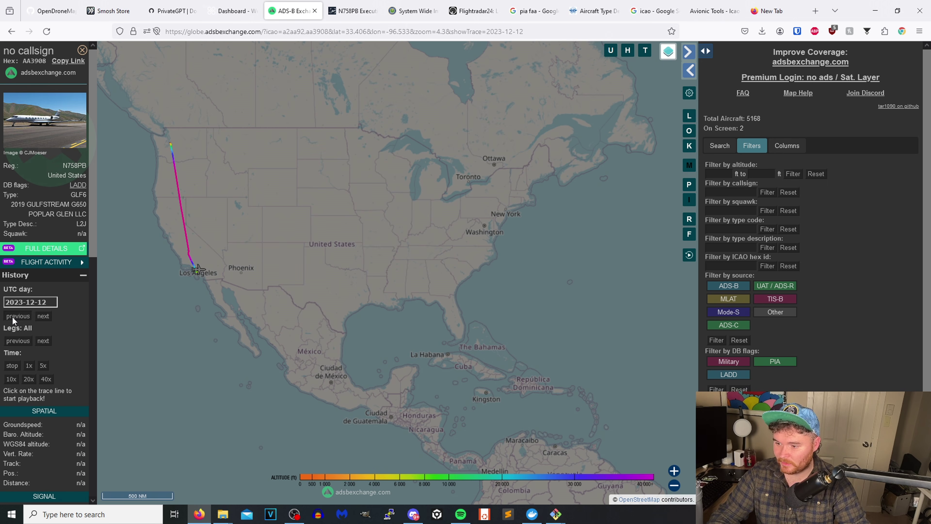
pyautogui.click(13, 317)
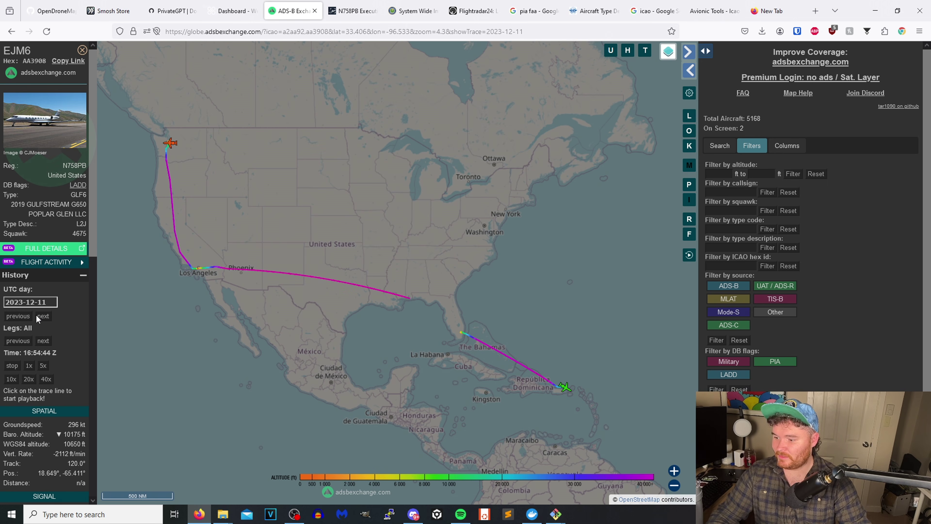
# Show only leg 1 of 2023-12-11, select N271DV at Los Angeles and examine the trace toward Florida
pyautogui.click(46, 338)
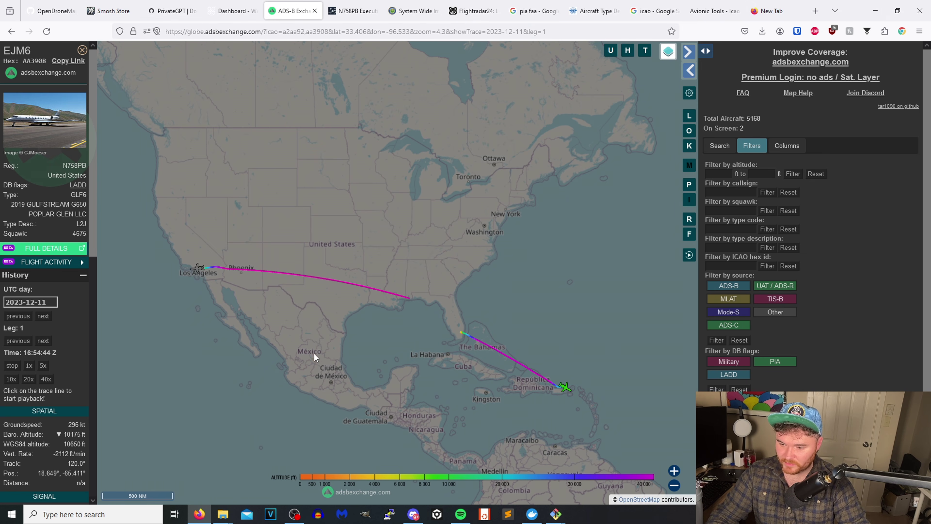
pyautogui.click(194, 269)
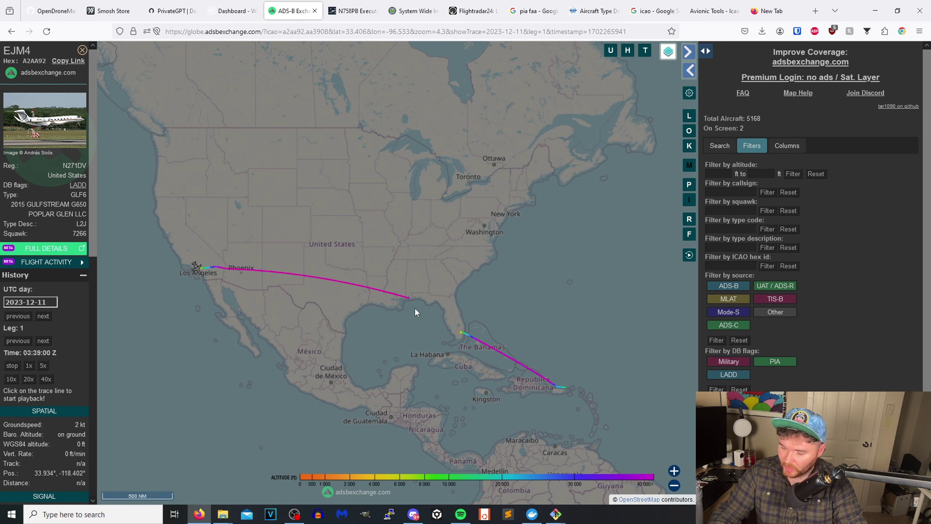
pyautogui.scroll(7, 398, 296)
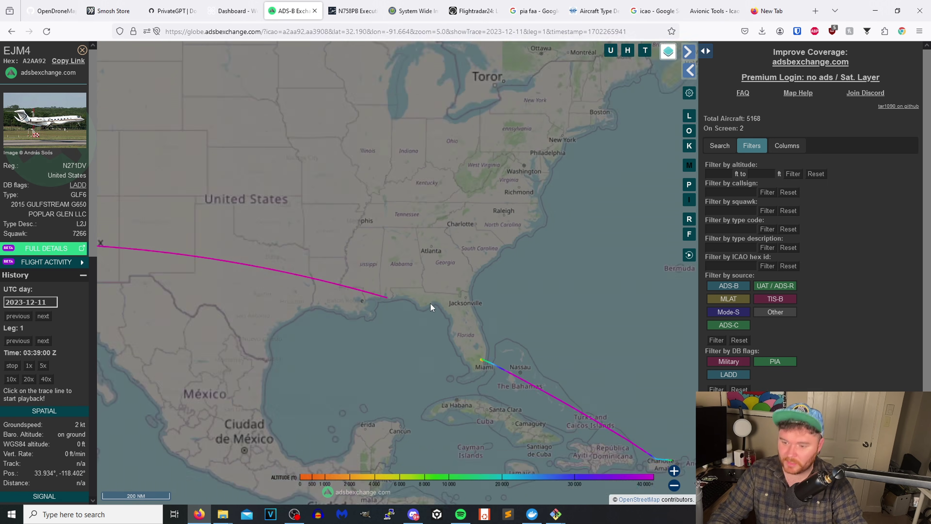
pyautogui.scroll(-7, 328, 259)
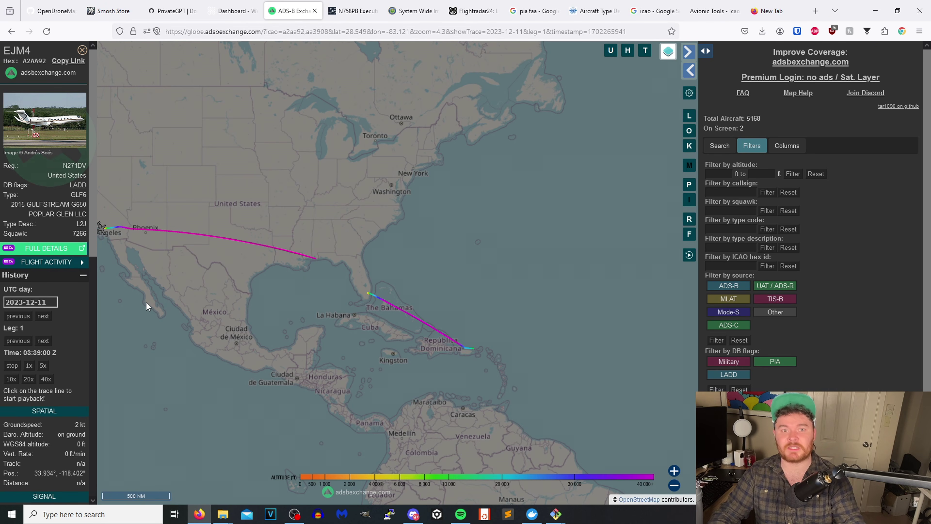
# Examine the 2023-12-10 trace out of the Miami area, and return the UTC day to 2023-12-11
pyautogui.click(17, 316)
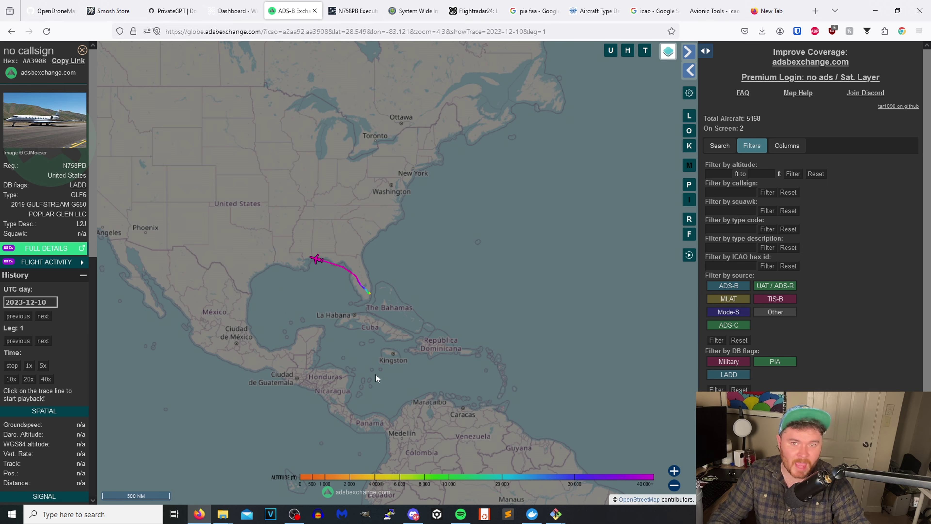
pyautogui.scroll(5, 381, 320)
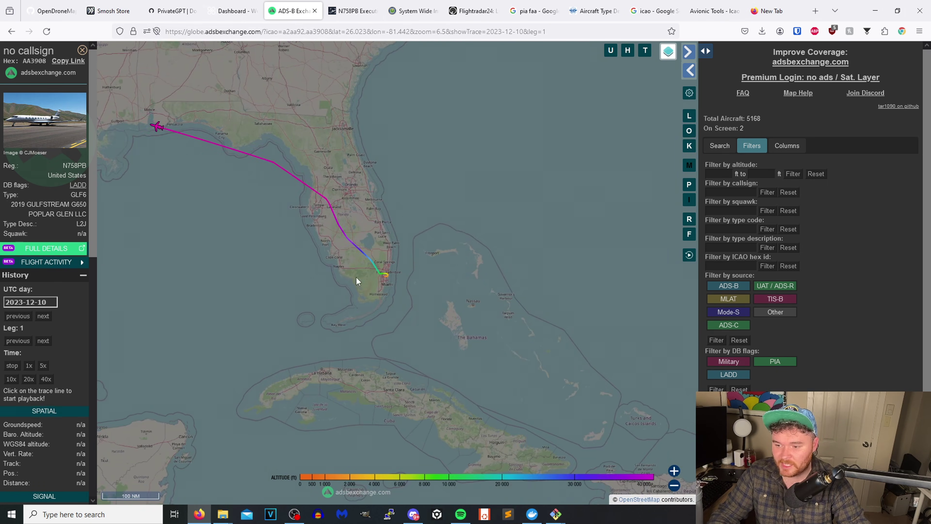
pyautogui.click(45, 316)
pyautogui.scroll(-4, 291, 309)
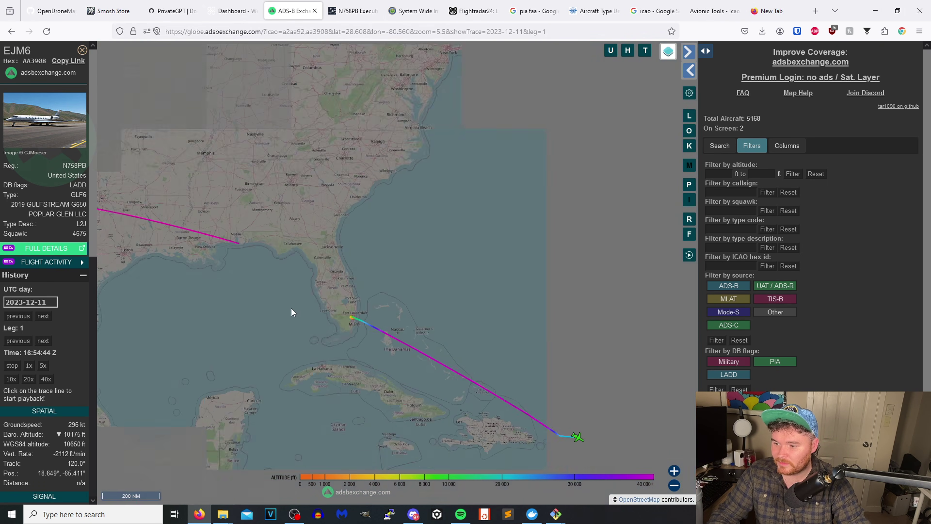
# Follow N758PB's 2023-12-11 trace from Miami past Puerto Rico and examine where it ends near the Virgin Islands
pyautogui.scroll(6, 425, 336)
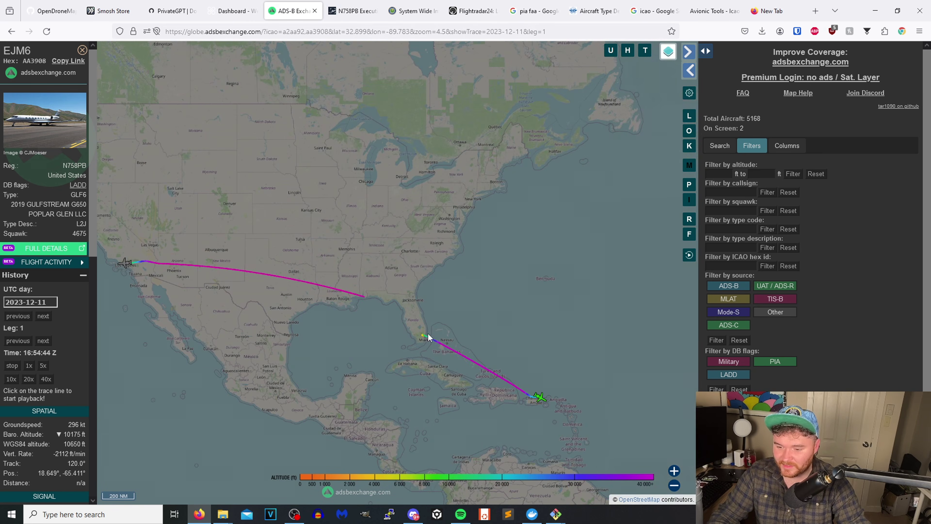
pyautogui.scroll(-2, 289, 270)
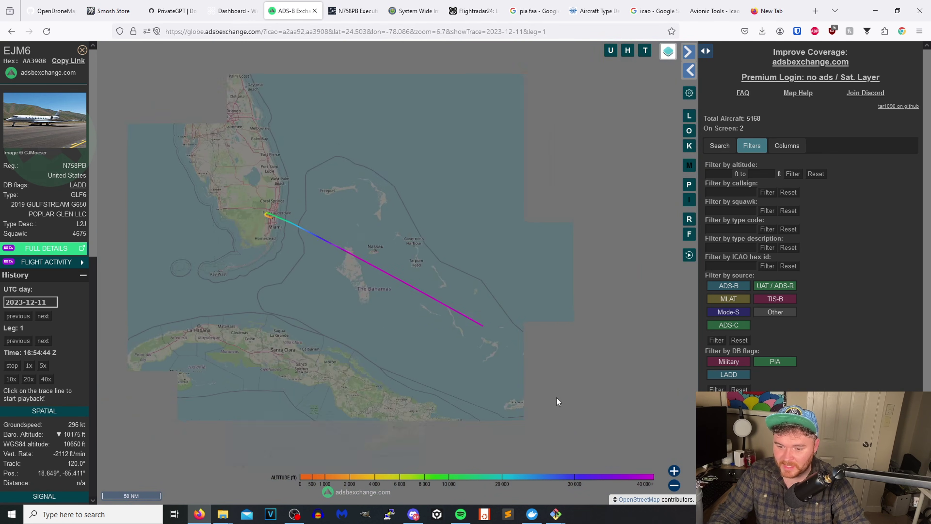
pyautogui.moveTo(559, 394); pyautogui.dragTo(397, 290)
pyautogui.scroll(4, 598, 369)
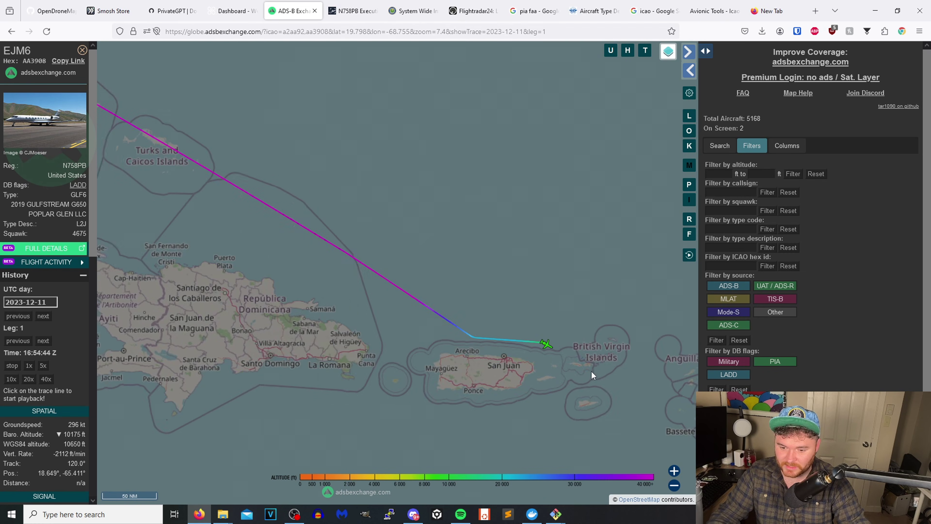
pyautogui.scroll(2, 481, 357)
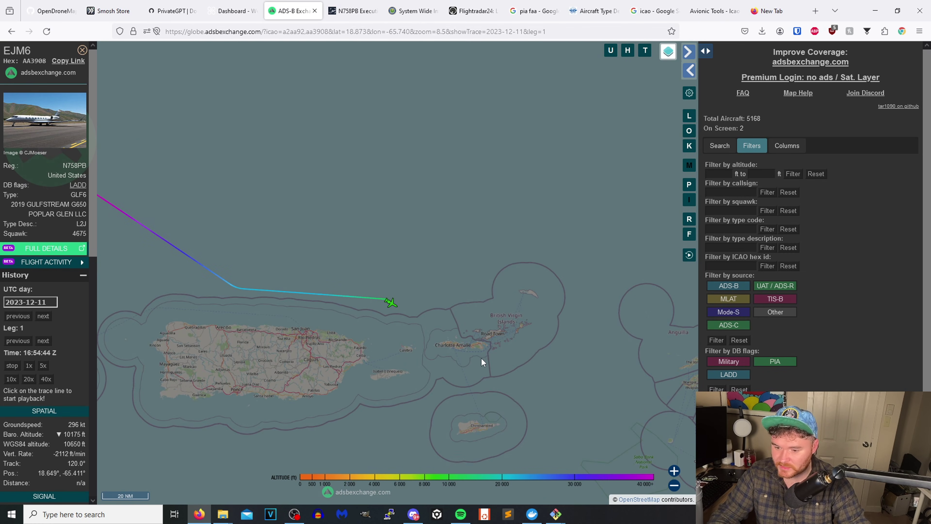
pyautogui.scroll(-1, 487, 354)
pyautogui.scroll(-2, 743, 353)
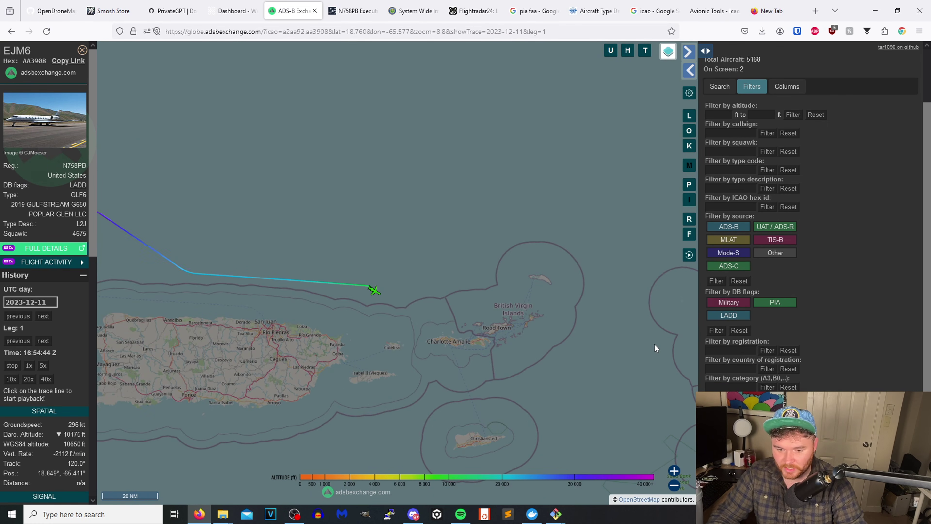
pyautogui.scroll(-6, 583, 366)
pyautogui.scroll(-2, 549, 330)
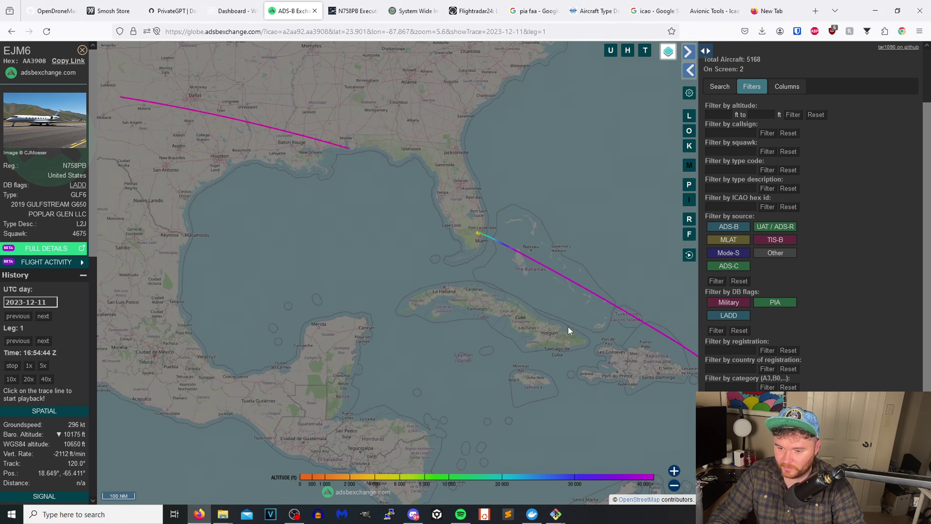
# Step the UTC day back to 2023-11-25, looking for earlier flights across North America
pyautogui.click(16, 318)
pyautogui.click(17, 317)
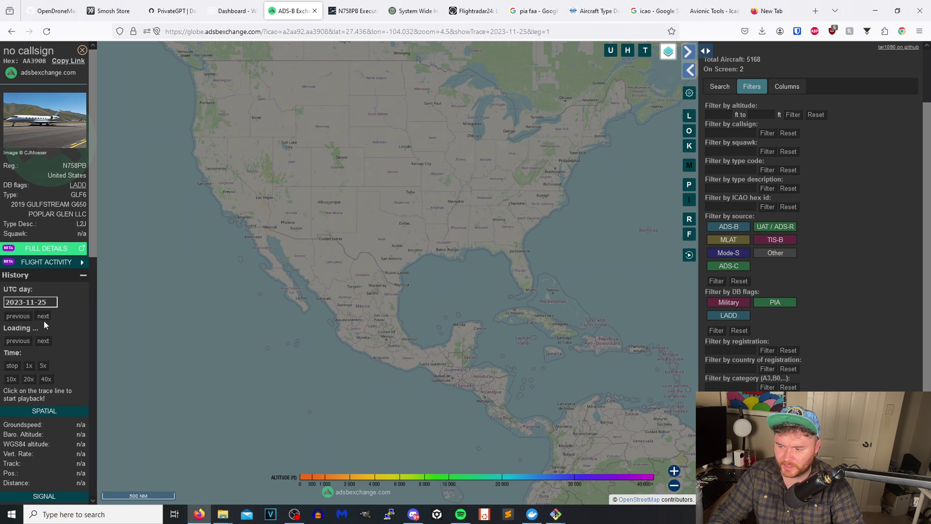
pyautogui.scroll(-2, 531, 365)
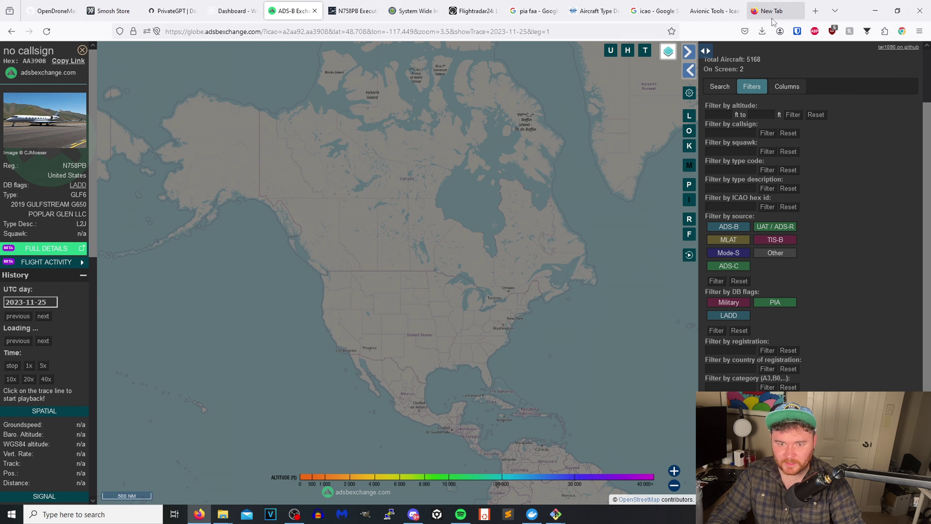
# Open marinetraffic.com in the empty browser tab
pyautogui.click(771, 11)
pyautogui.hotkey('ctrl', 'shift', 'Left')
pyautogui.hotkey('alt', 'Tab')
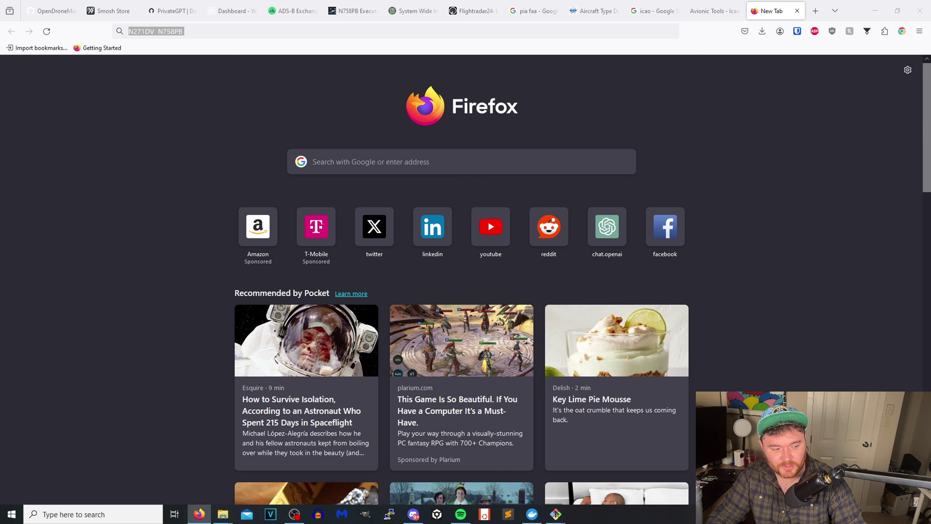
pyautogui.hotkey('alt', 'Tab')
pyautogui.write('marine ')
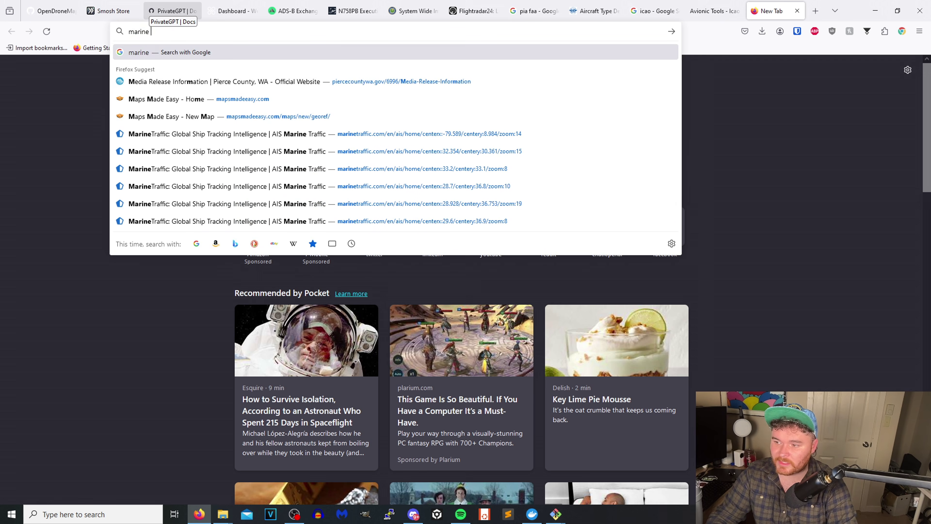
pyautogui.write('traffic.com/')
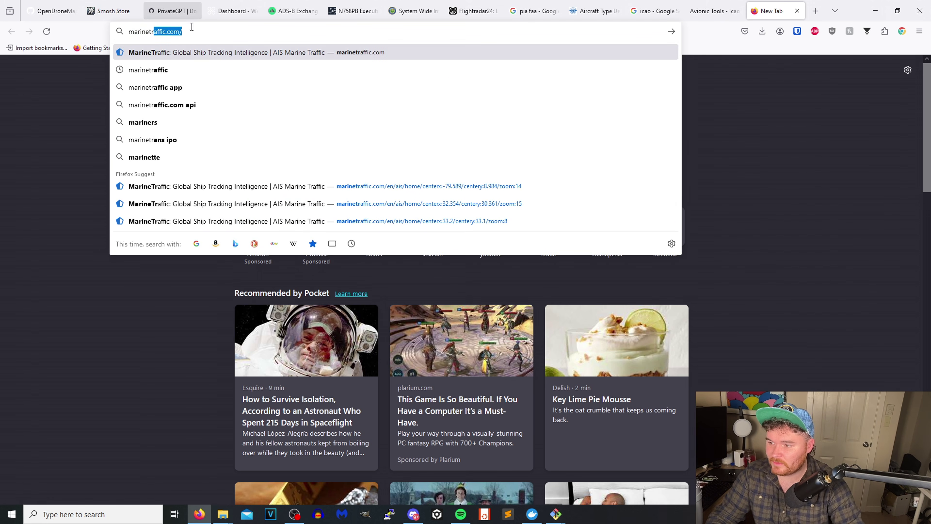
pyautogui.click(215, 54)
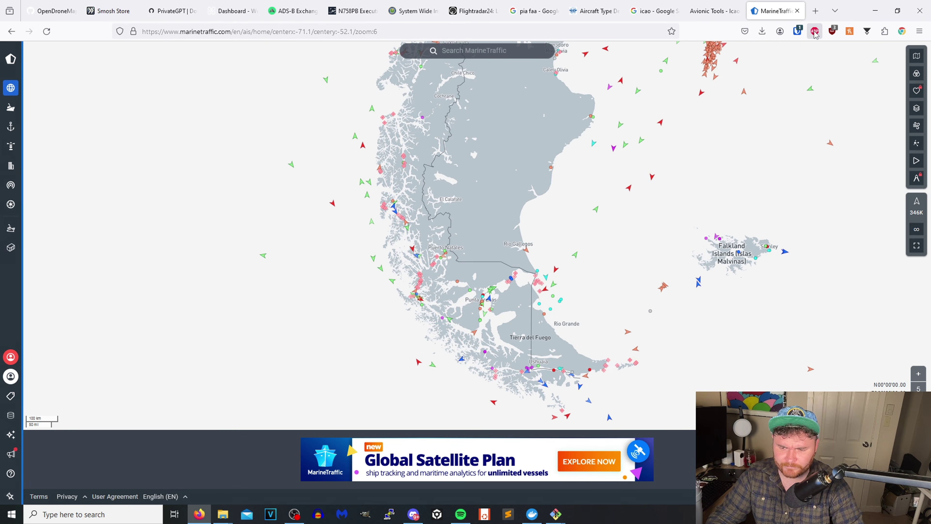
# Search MarineTraffic for "flying fox" and open the details page of the yacht flagged KY
pyautogui.scroll(-2, 677, 225)
pyautogui.scroll(-2, 678, 224)
pyautogui.moveTo(672, 173); pyautogui.dragTo(670, 373)
pyautogui.moveTo(623, 95); pyautogui.dragTo(508, 341)
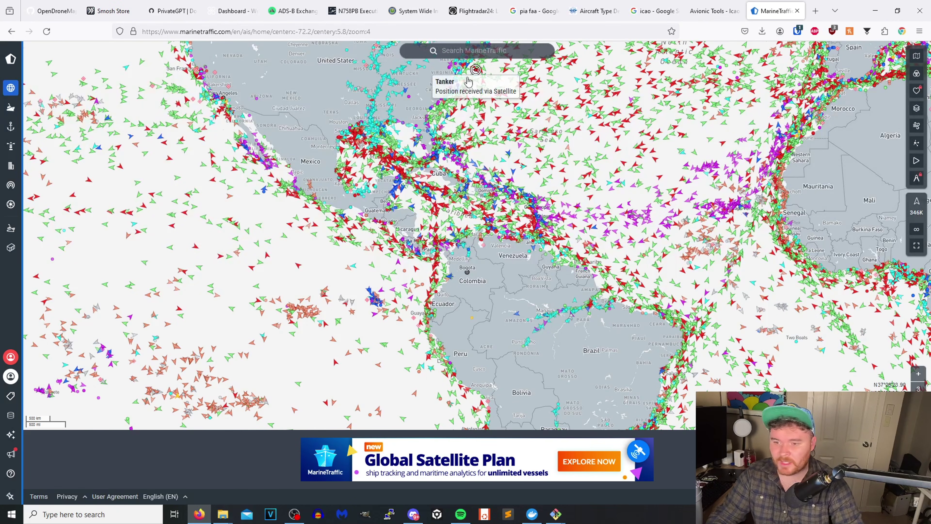
pyautogui.click(504, 54)
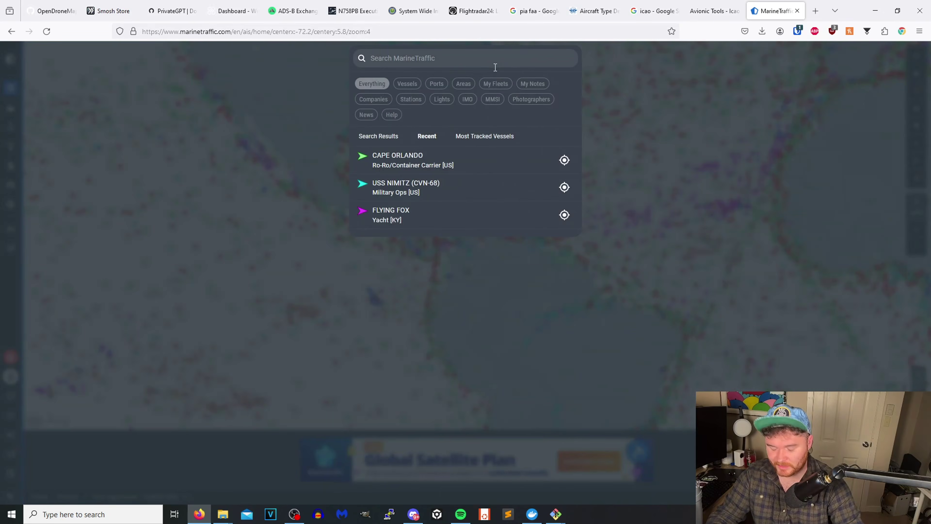
pyautogui.write('flying fox')
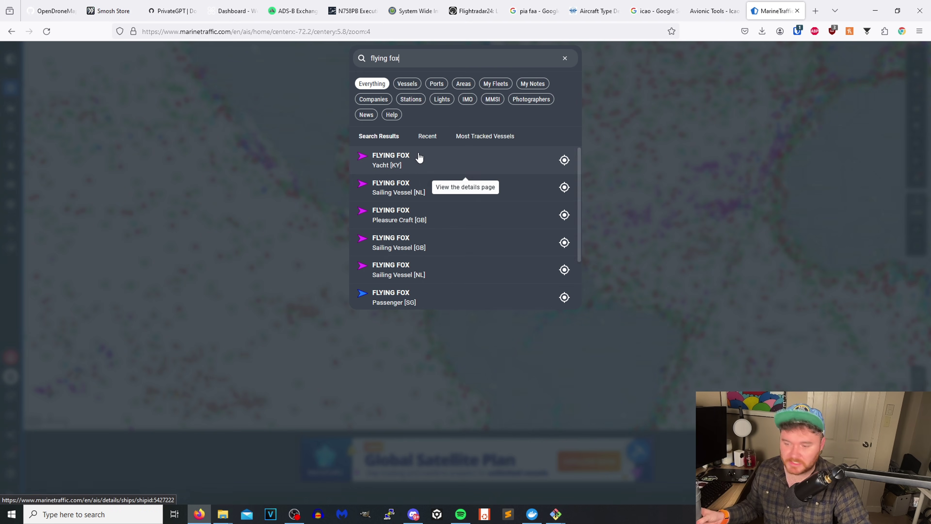
pyautogui.click(418, 161)
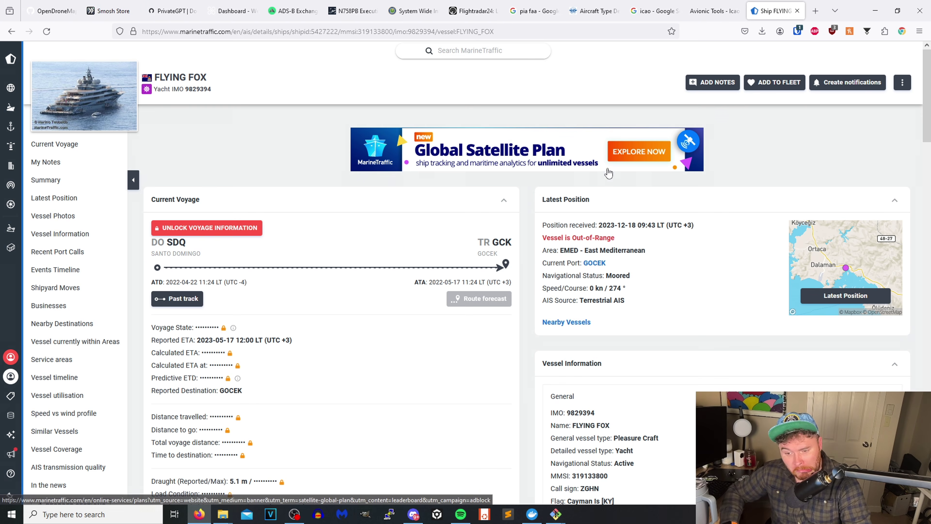
# Show Flying Fox's latest position on the live map and examine where it lies relative to Greece, Turkey and the Mediterranean
pyautogui.click(833, 297)
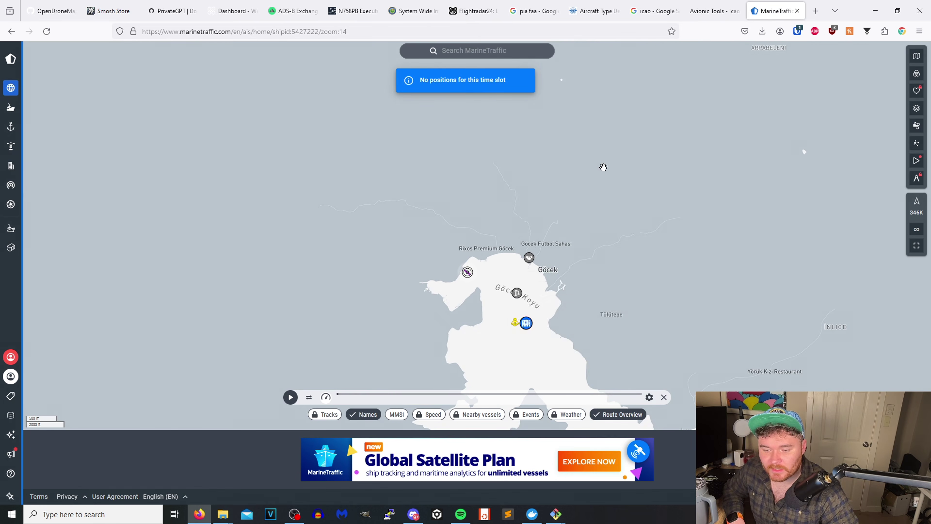
pyautogui.scroll(-5, 478, 308)
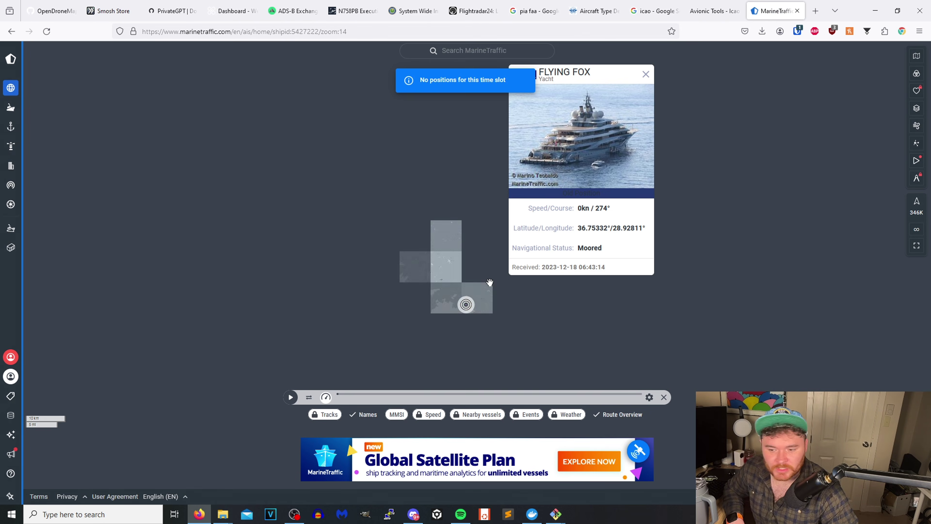
pyautogui.scroll(-7, 489, 282)
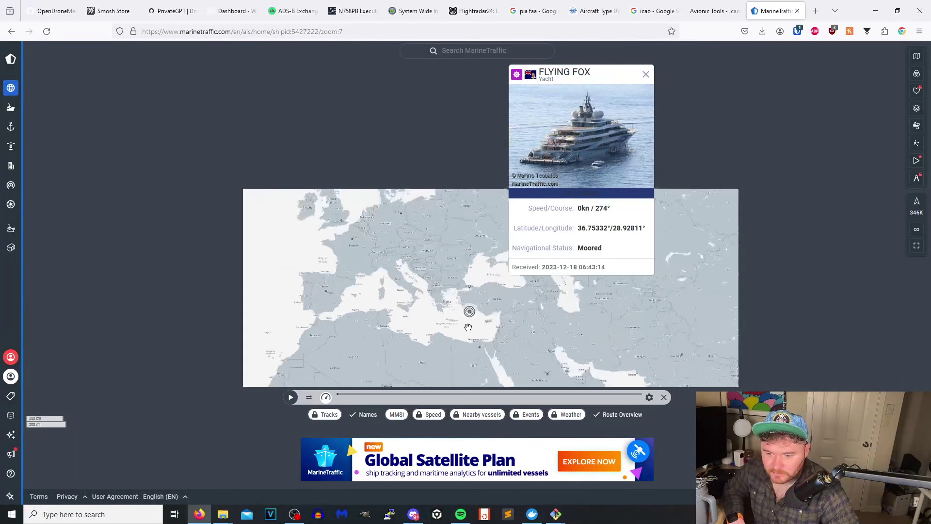
pyautogui.scroll(-3, 468, 327)
pyautogui.scroll(4, 510, 304)
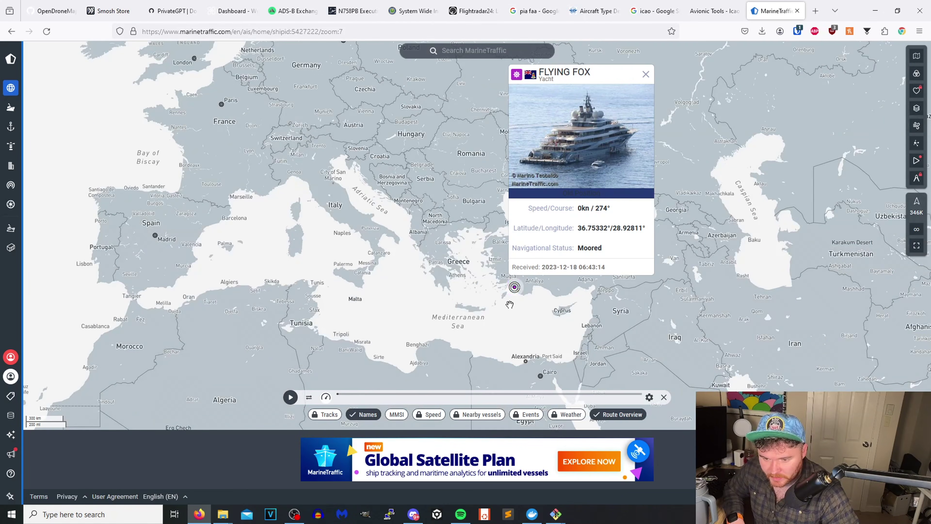
pyautogui.moveTo(509, 304); pyautogui.dragTo(395, 326)
pyautogui.scroll(2, 406, 294)
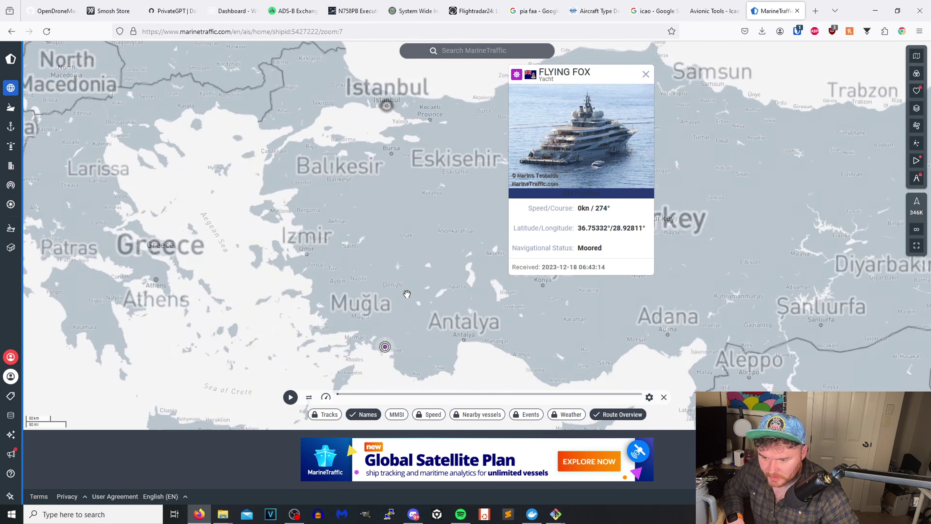
# Examine the Caribbean on the vessel map, from Florida and the Bahamas to the Virgin Islands
pyautogui.scroll(-5, 407, 294)
pyautogui.scroll(-2, 442, 266)
pyautogui.scroll(3, 312, 260)
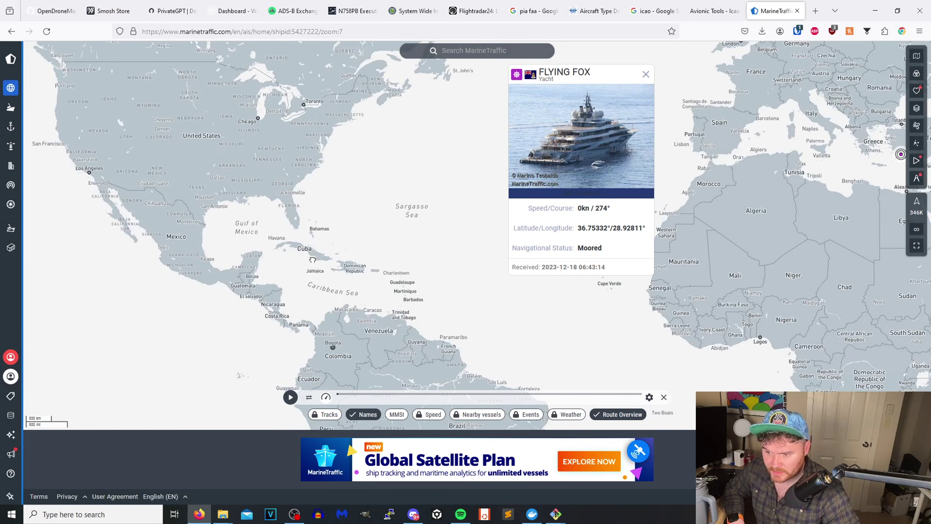
pyautogui.scroll(2, 317, 259)
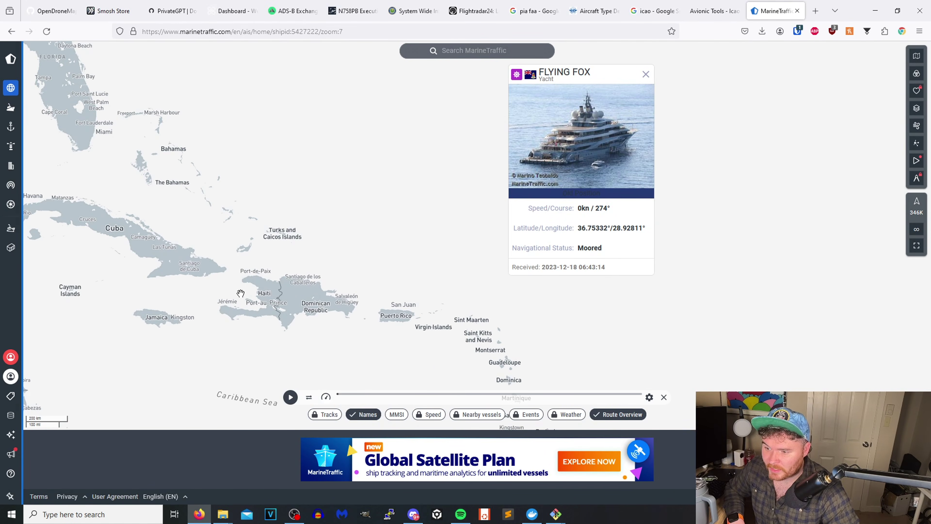
pyautogui.moveTo(318, 259); pyautogui.dragTo(318, 318)
pyautogui.scroll(2, 318, 318)
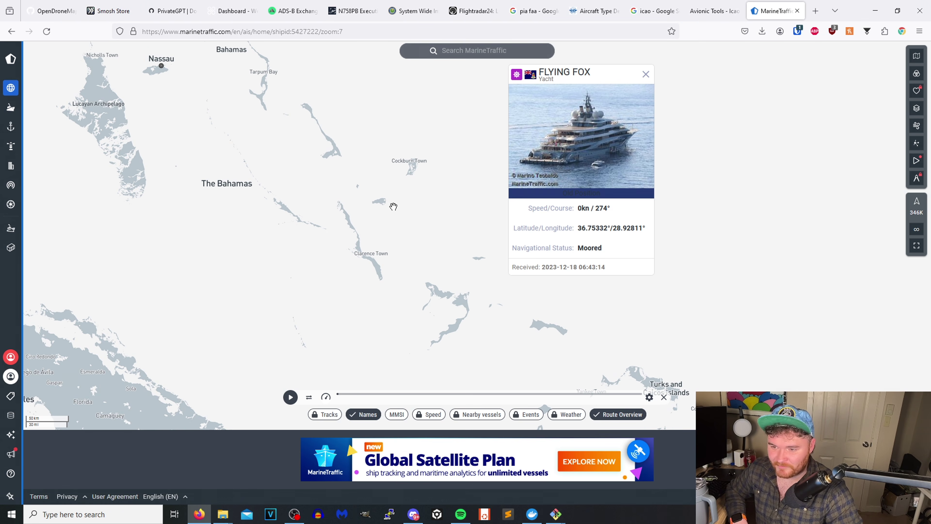
# Switch back to ADS-B Exchange and recentre its map to bring the Caribbean and South America into view
pyautogui.click(288, 13)
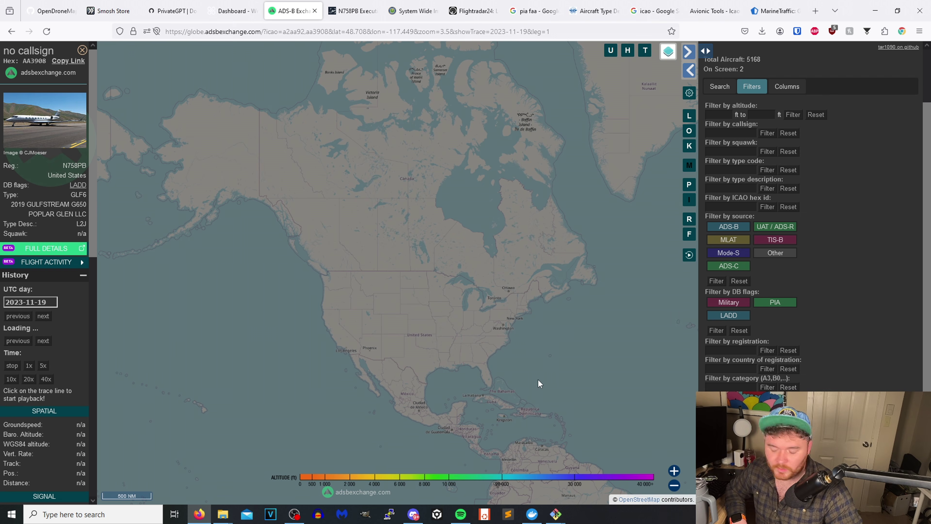
pyautogui.moveTo(537, 383); pyautogui.dragTo(507, 334)
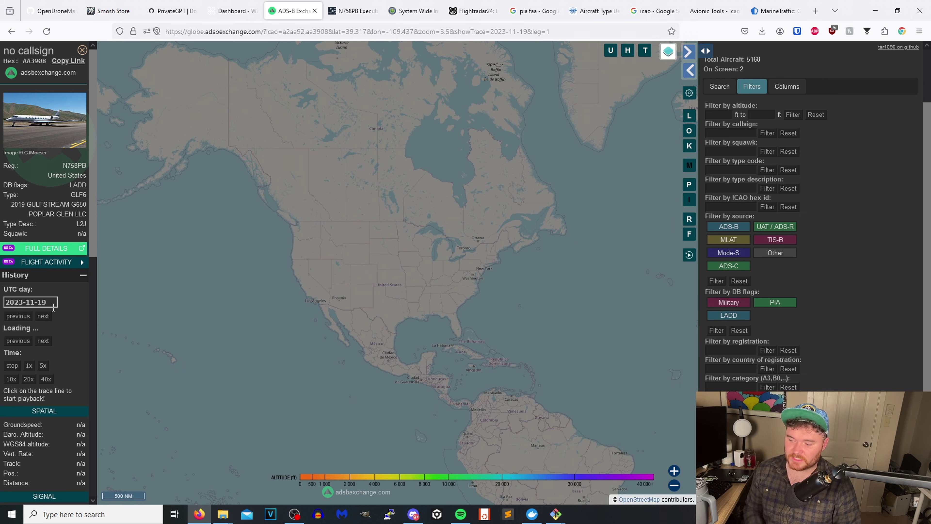